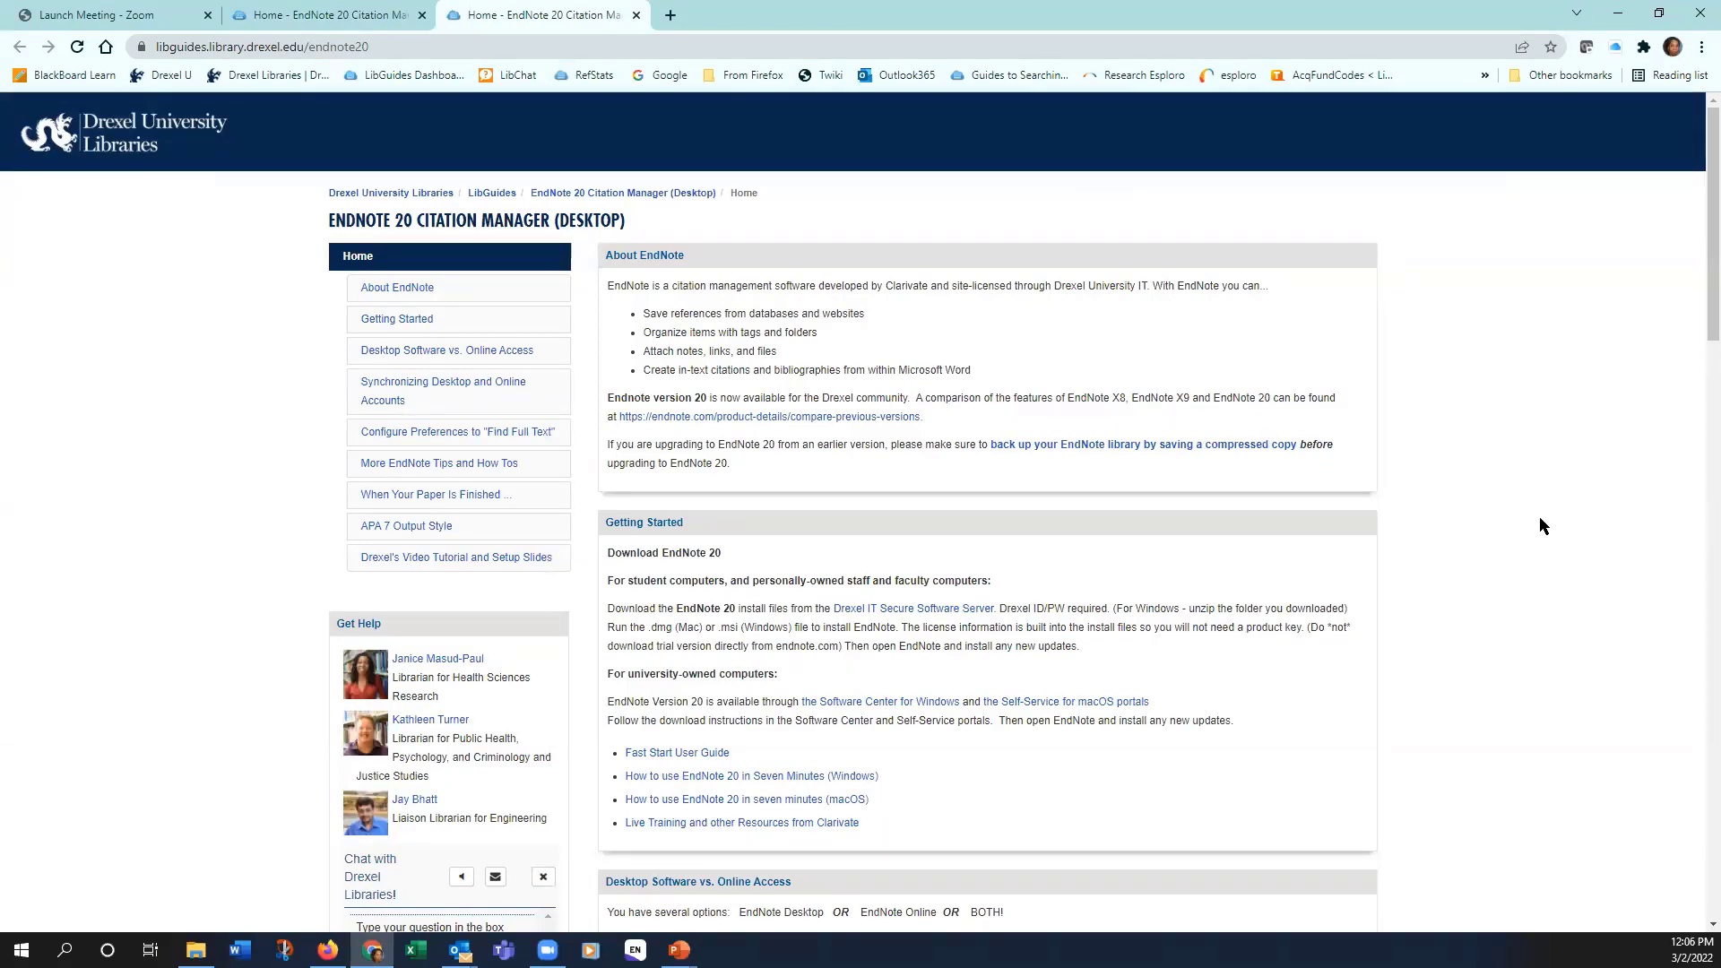
# Step: Scroll the LibGuides page down through the 'Configure Preferences to Find Full Text' steps
pyautogui.scroll(-1, 1550, 516)
pyautogui.scroll(-1, 1547, 509)
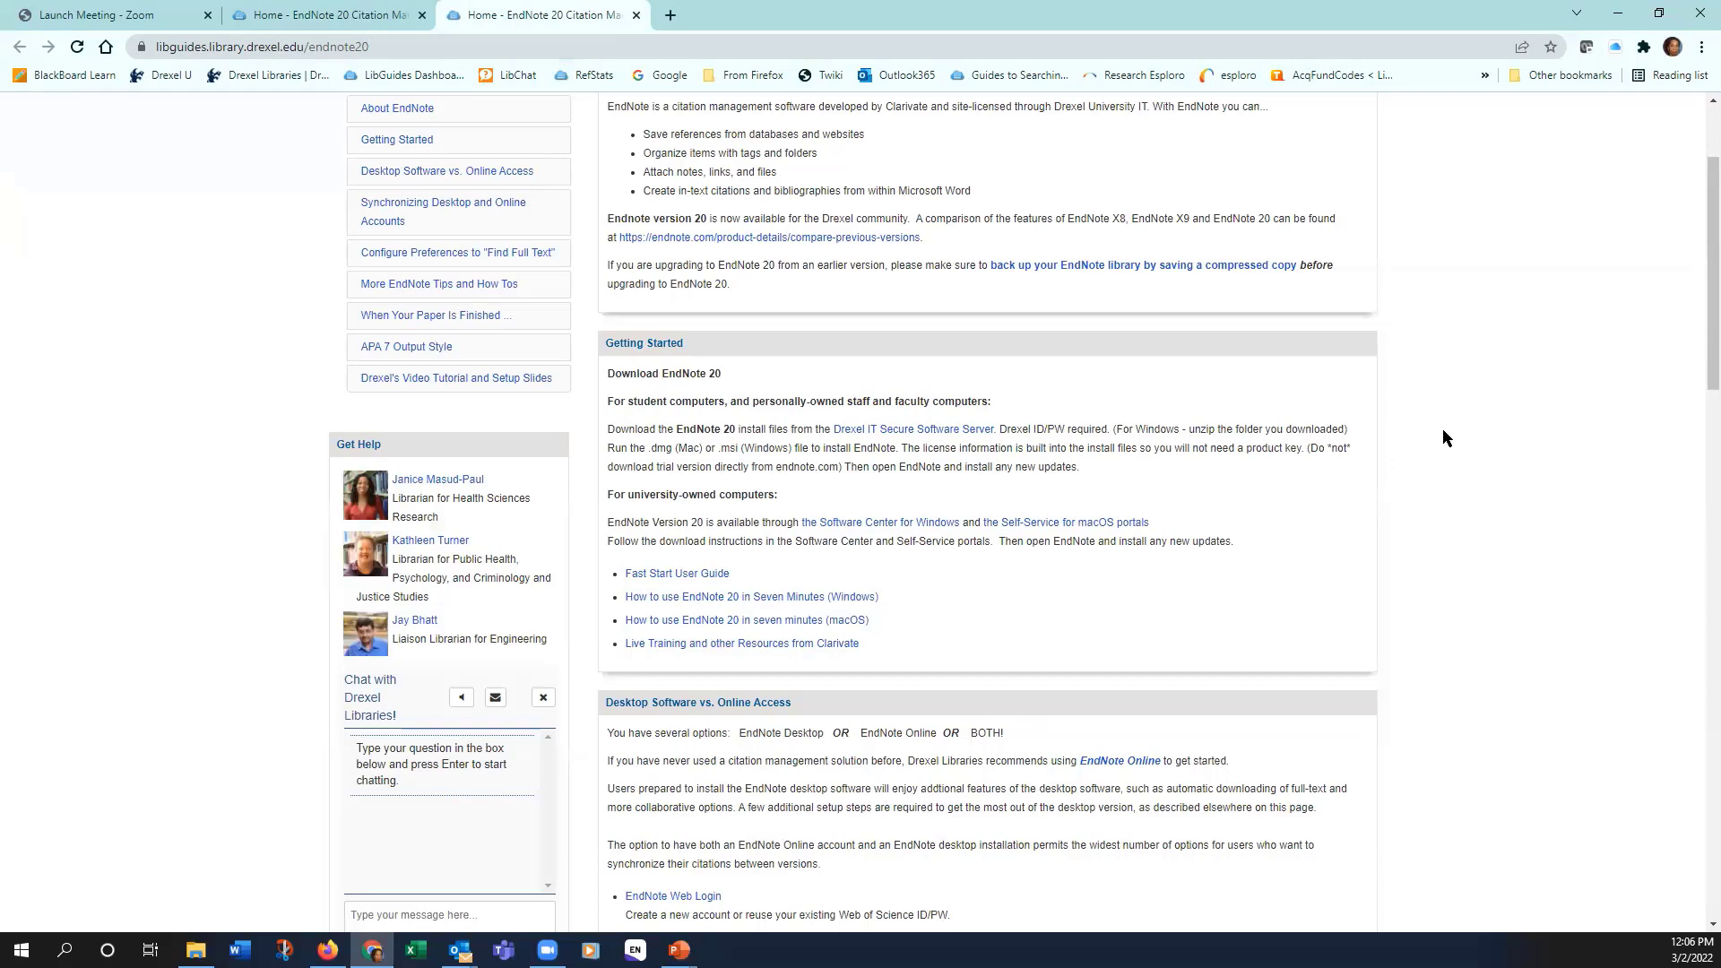
pyautogui.scroll(-1, 1444, 434)
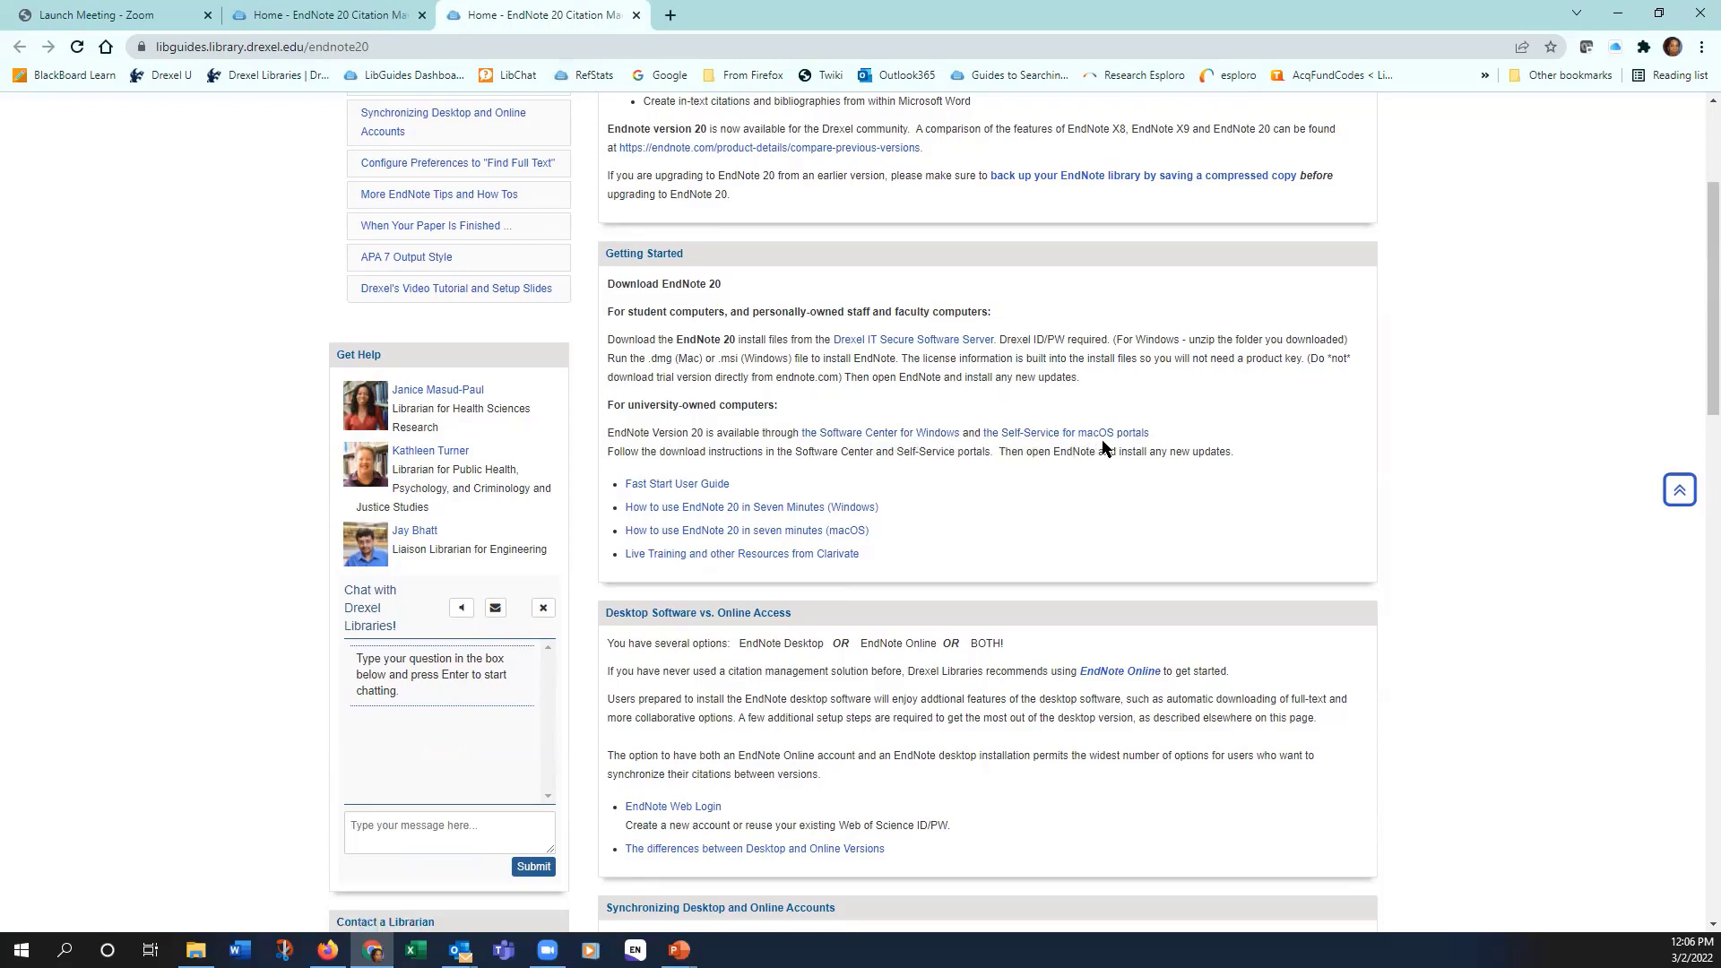
pyautogui.scroll(-1, 1287, 456)
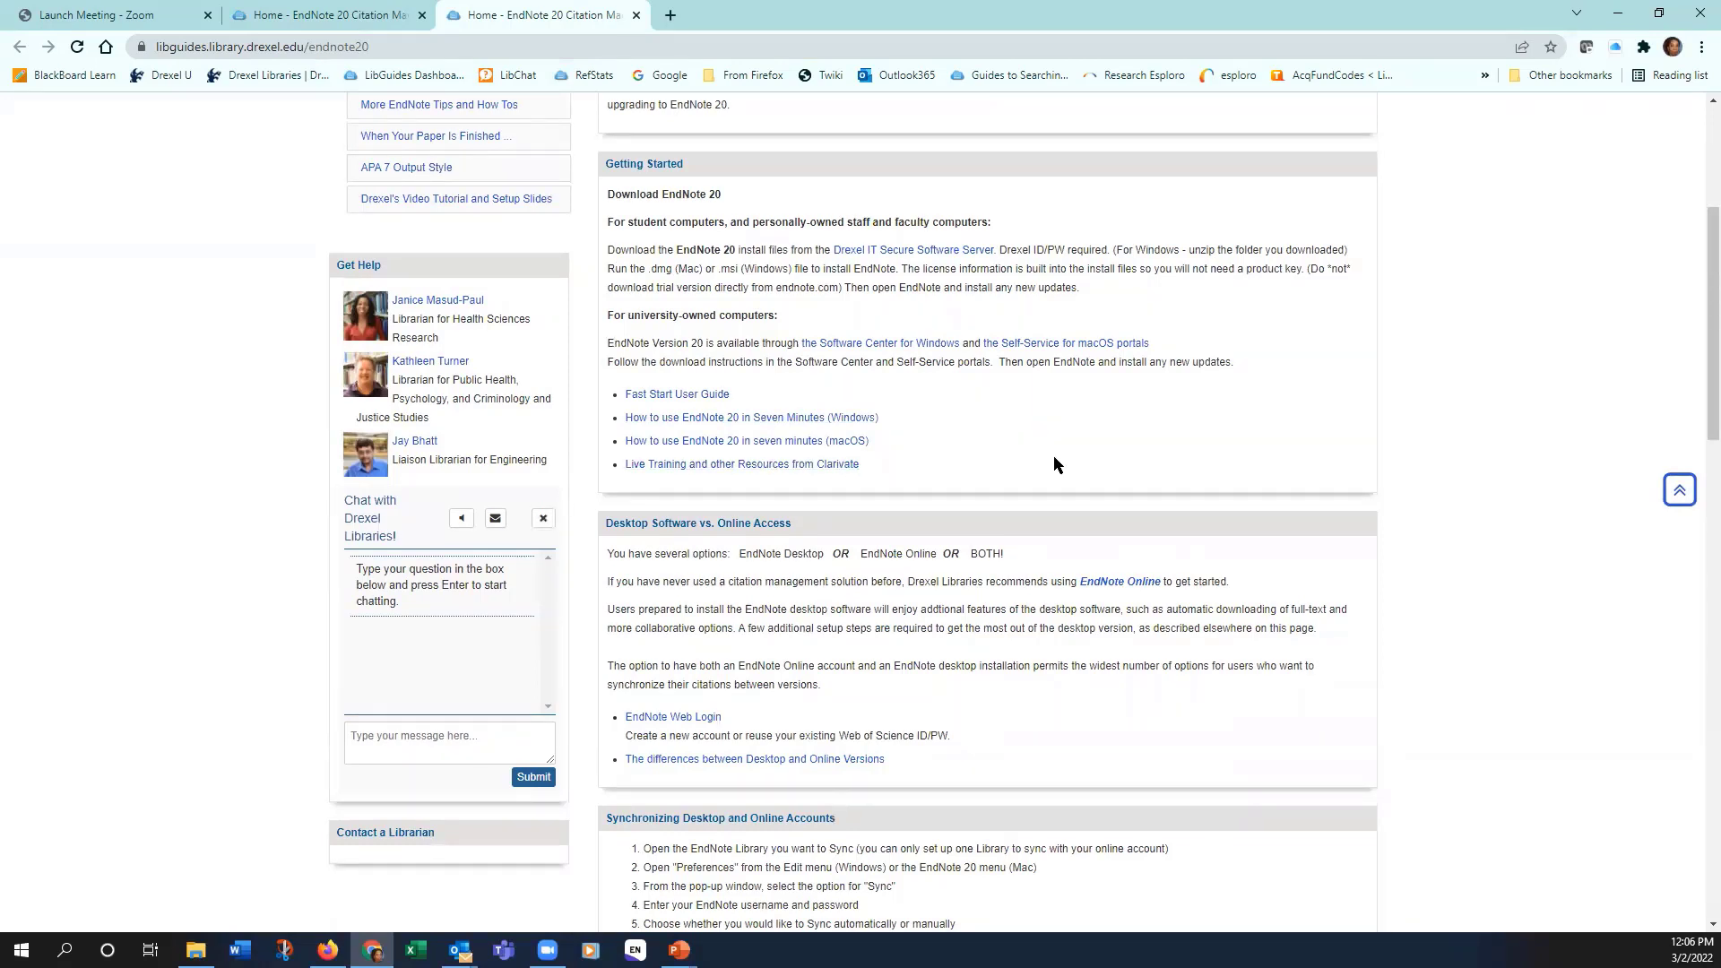
pyautogui.scroll(-4, 1084, 439)
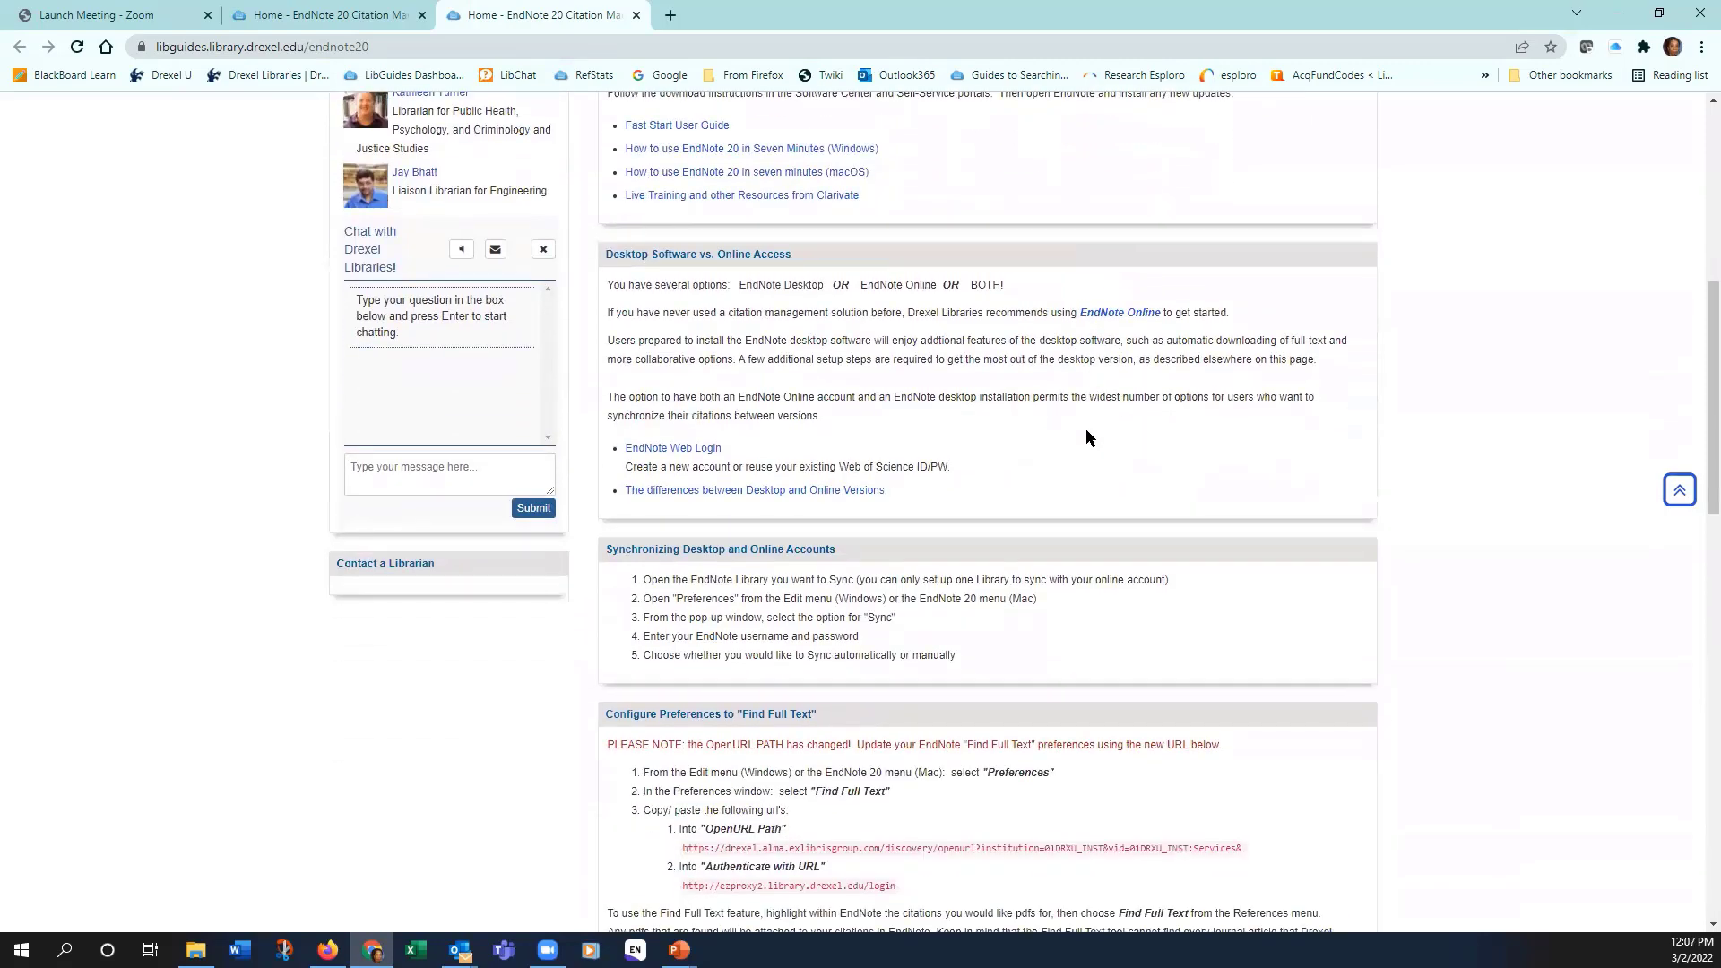
pyautogui.scroll(-3, 1085, 428)
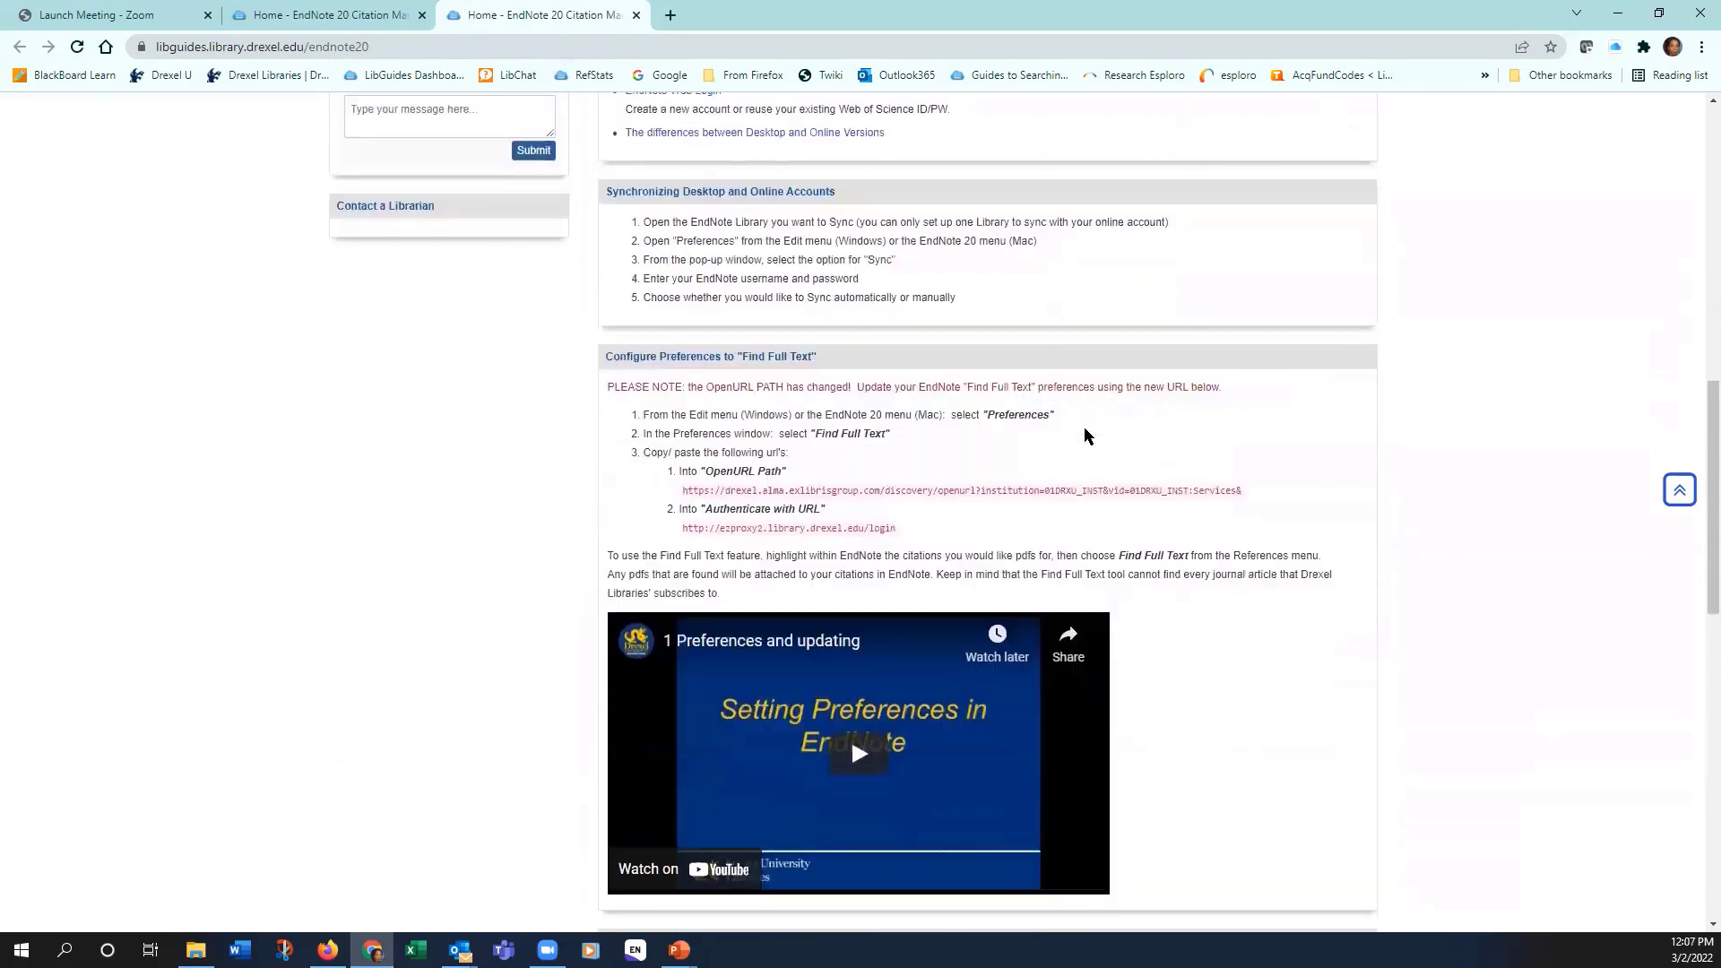
pyautogui.scroll(-1, 1083, 429)
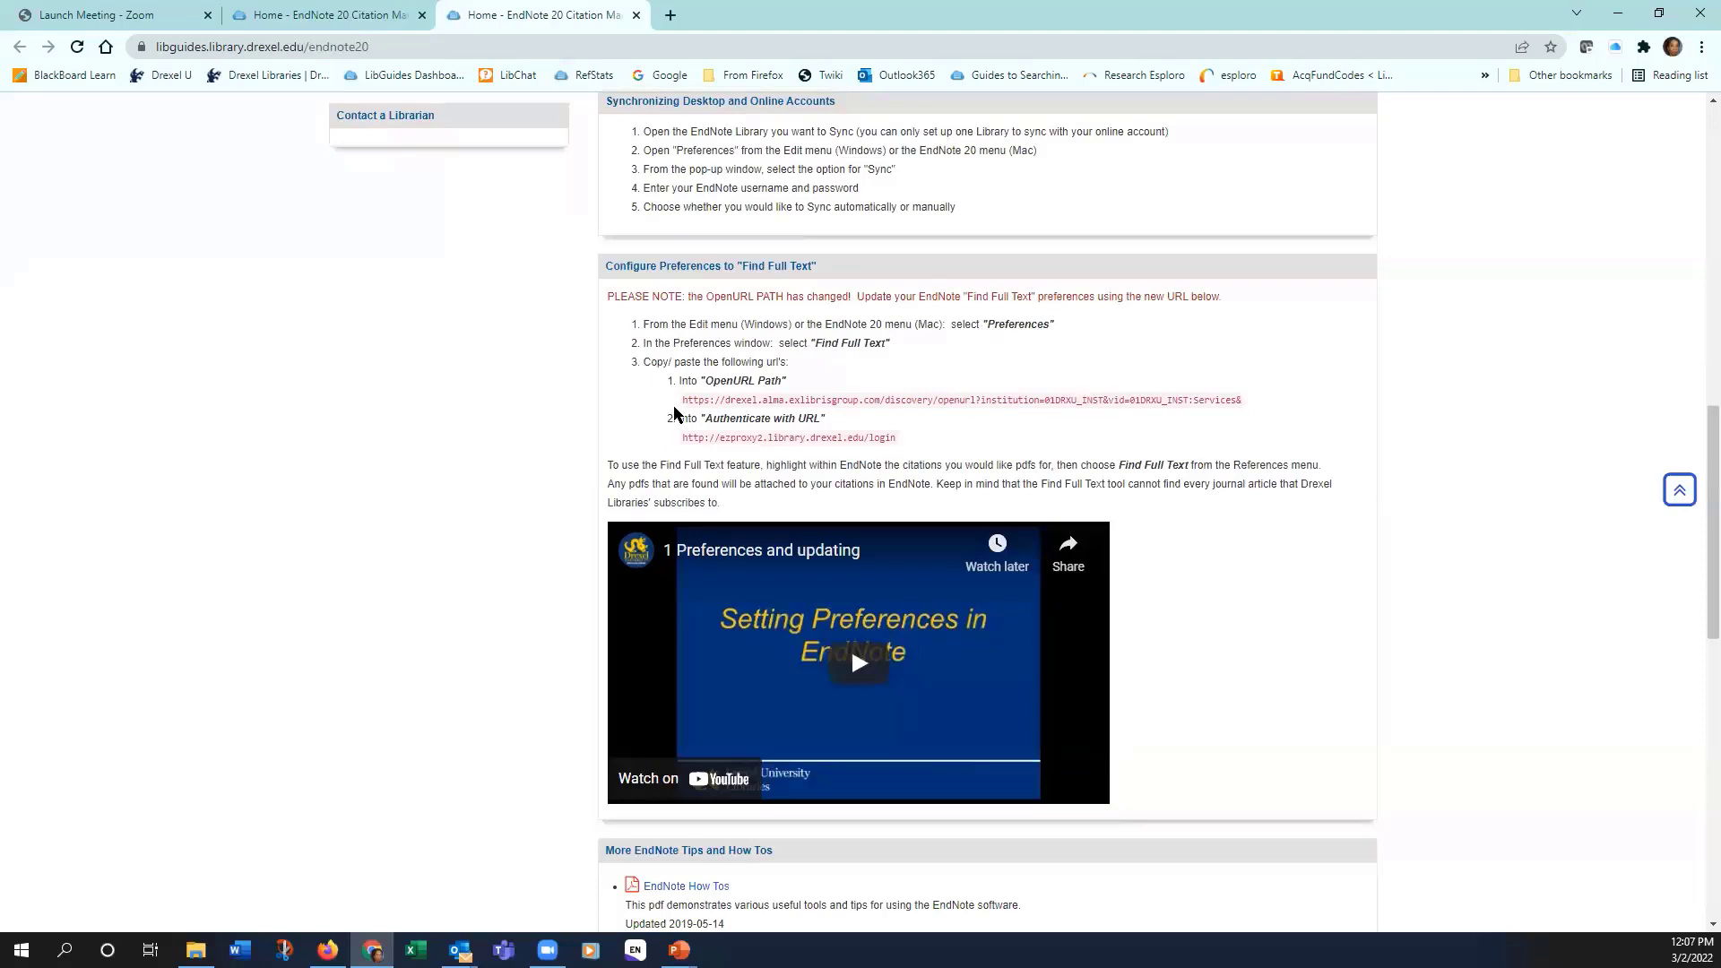
pyautogui.scroll(-3, 1241, 503)
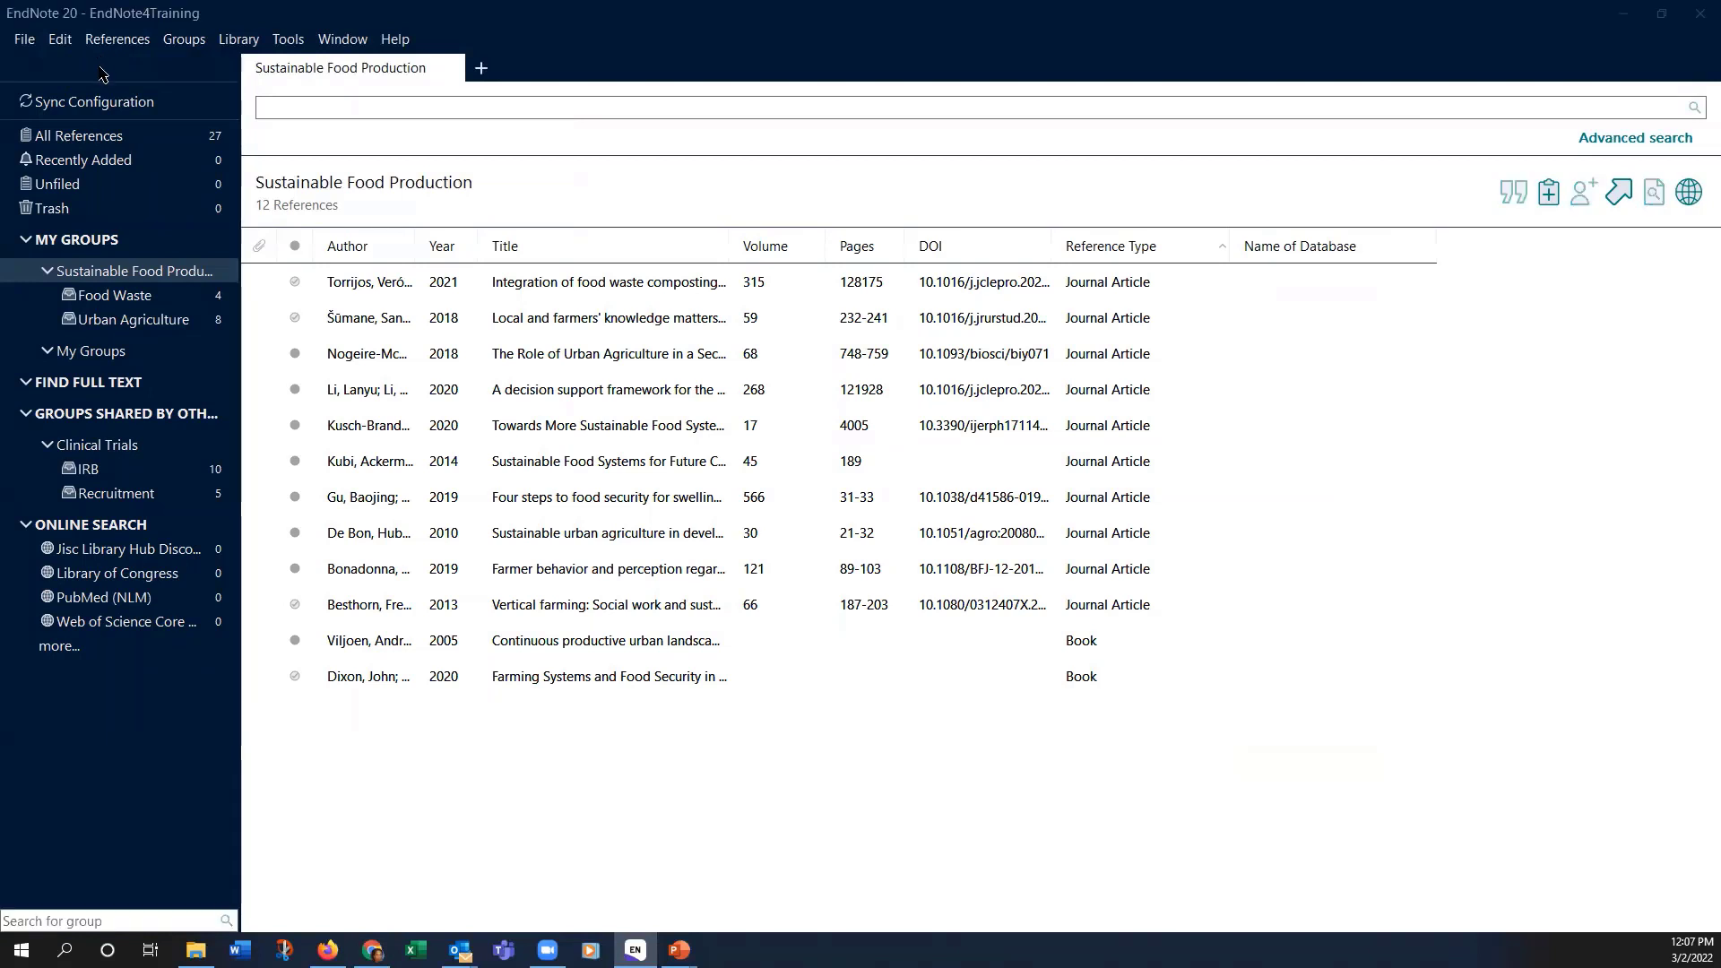
# Step: Close the EndNote4Training library and maximize the empty New Library window
pyautogui.click(22, 41)
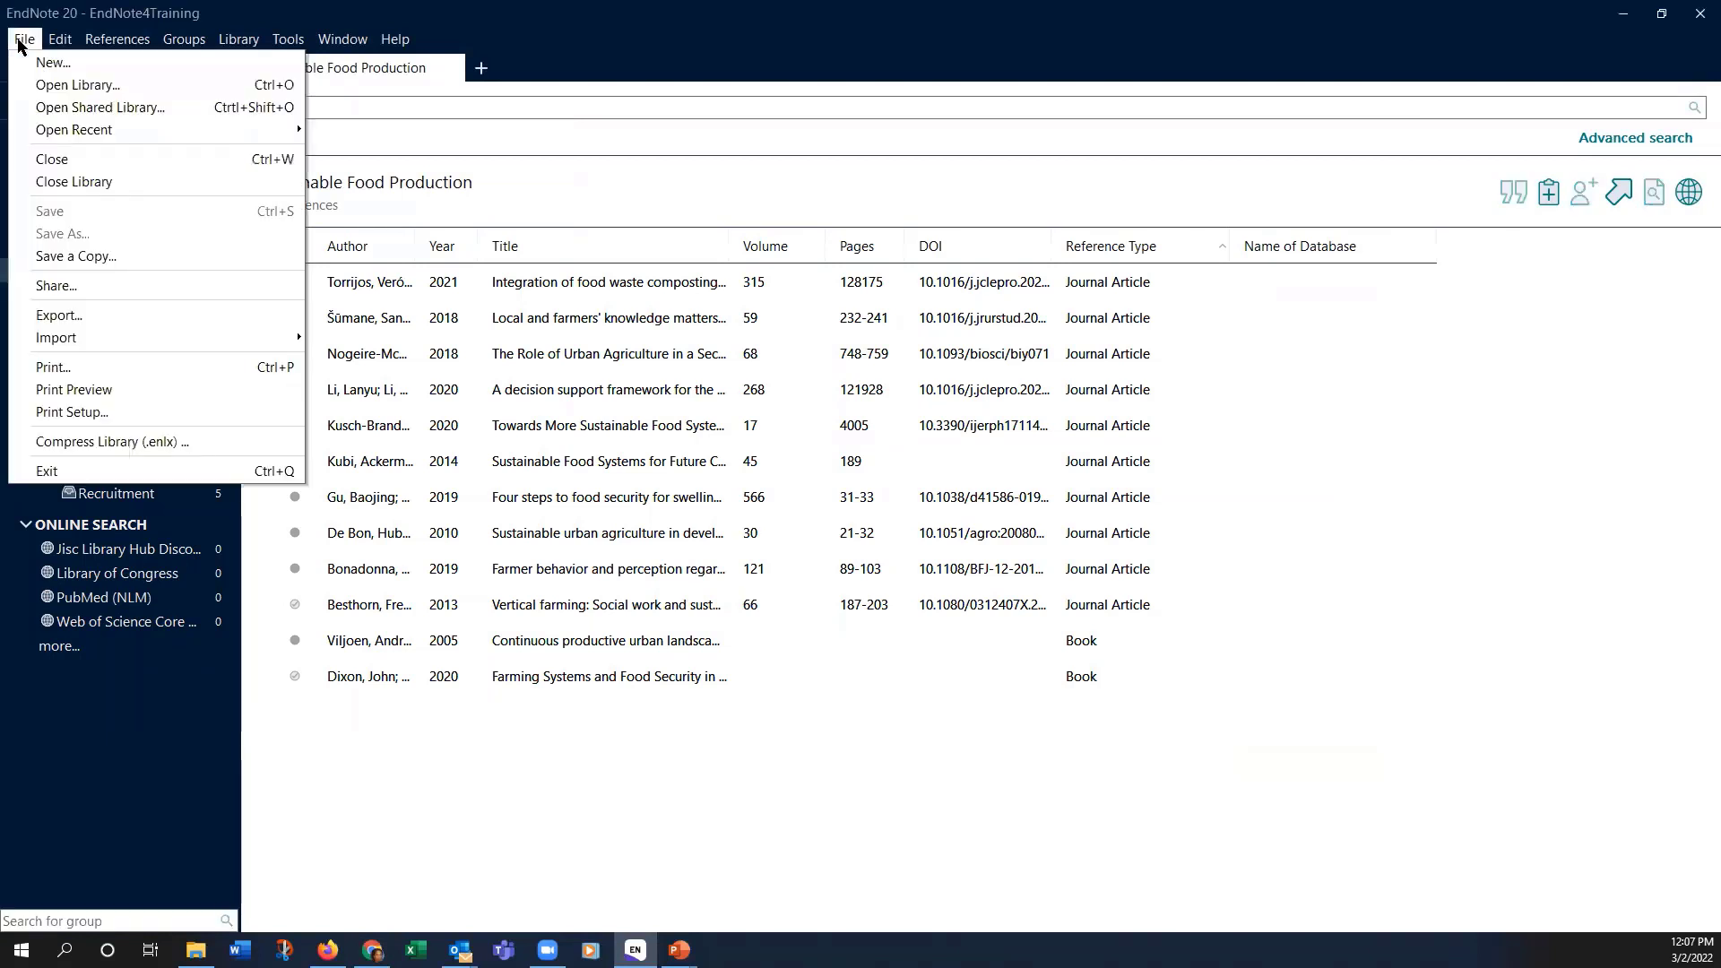
pyautogui.click(69, 180)
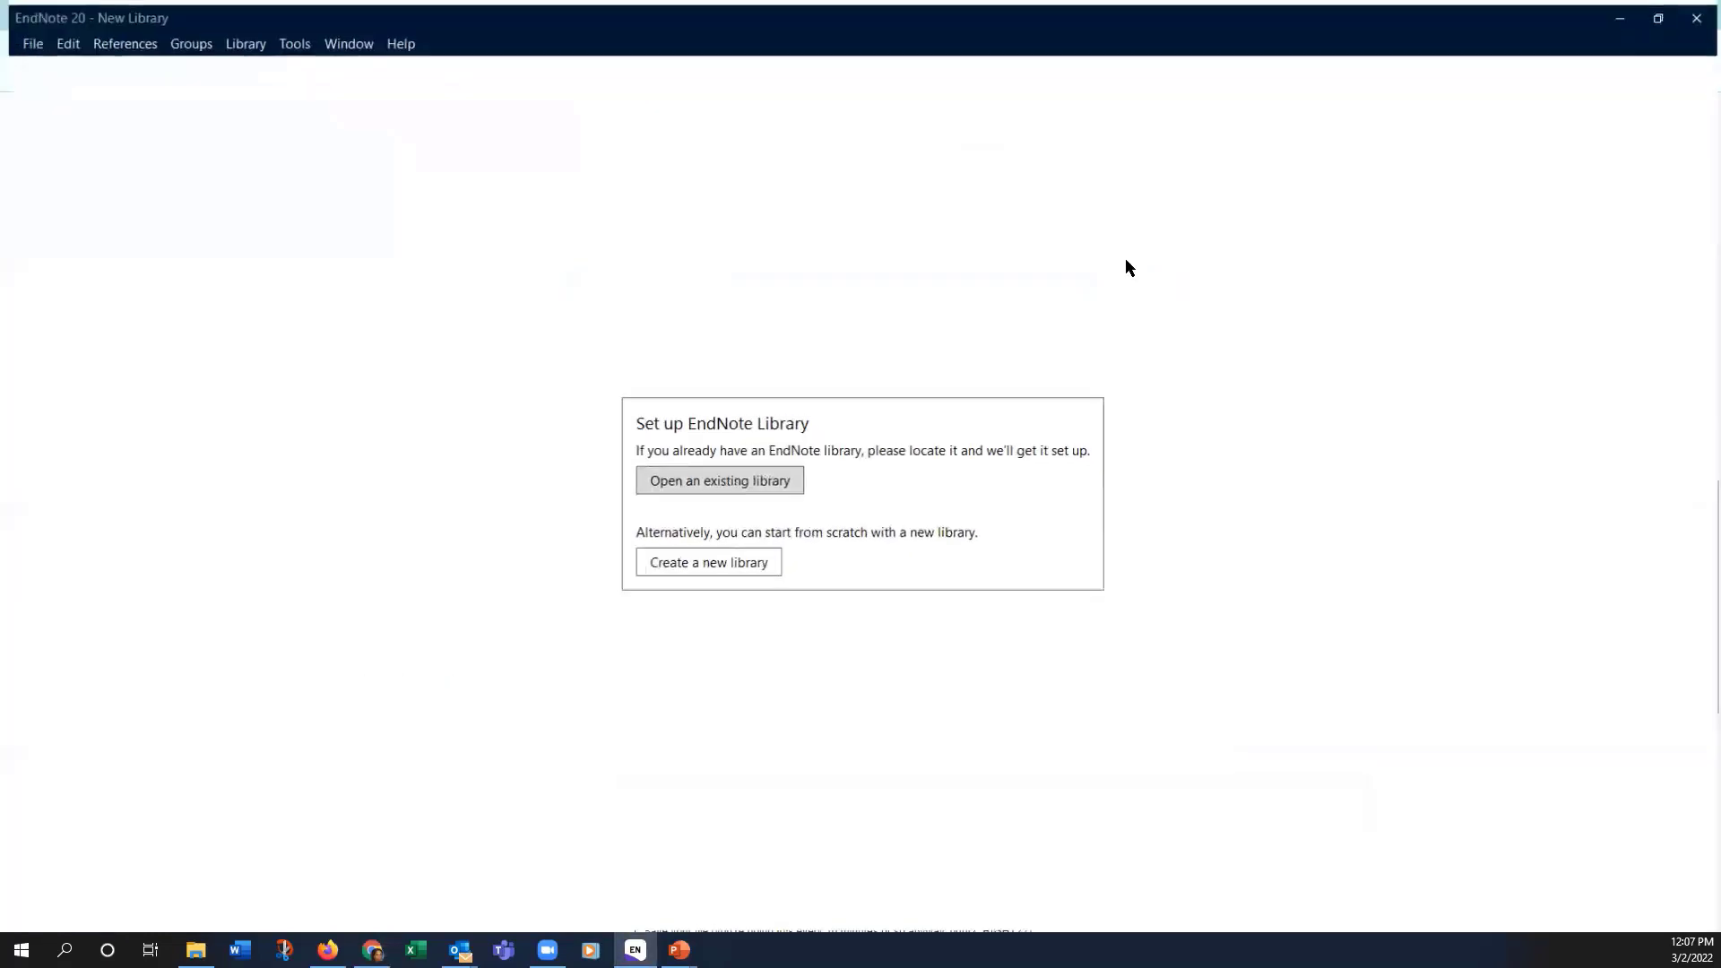
pyautogui.click(1129, 266)
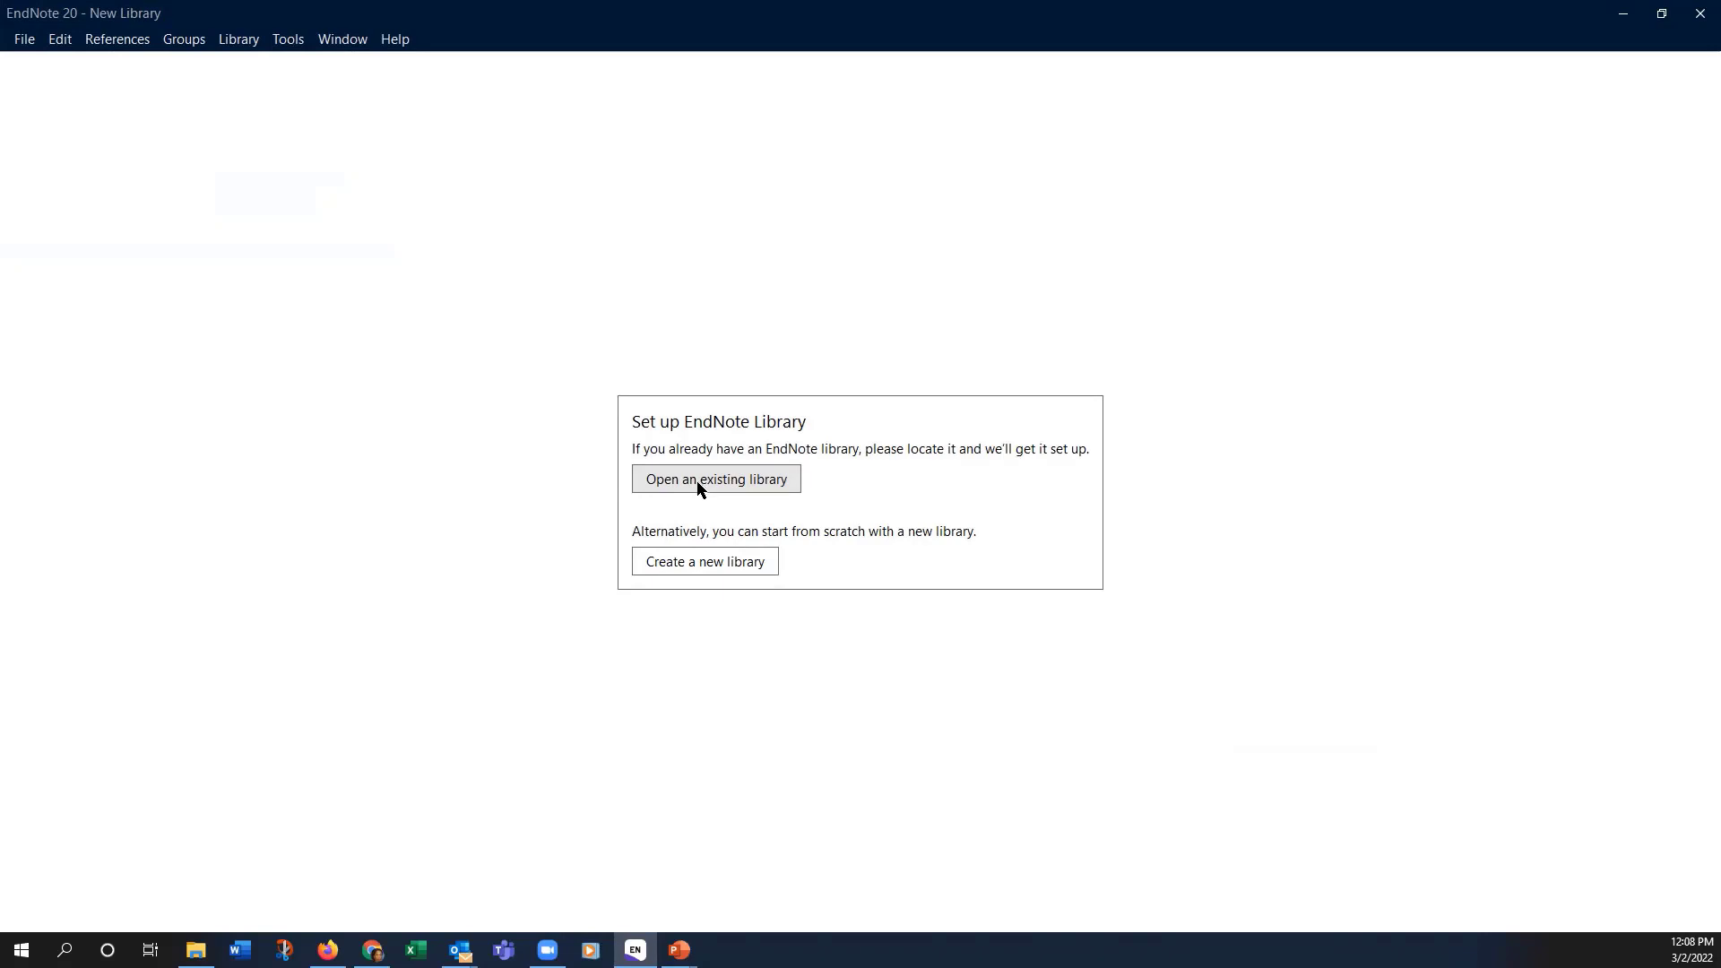
pyautogui.click(684, 565)
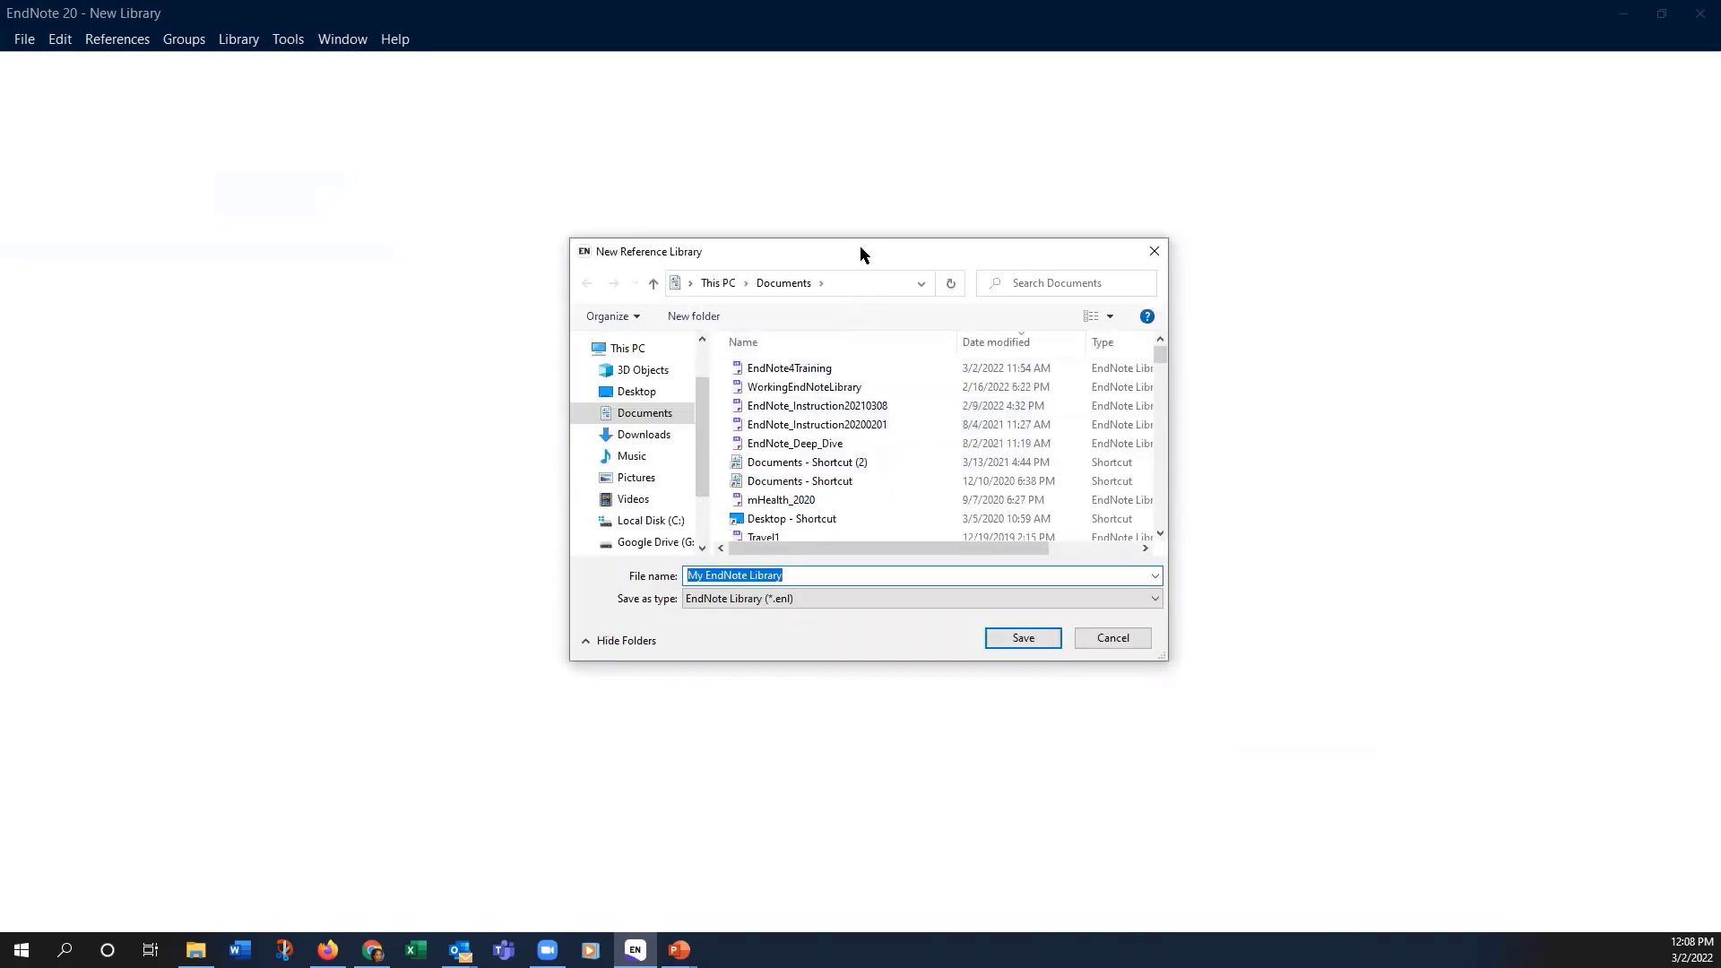
pyautogui.moveTo(848, 242)
pyautogui.mouseDown()
pyautogui.moveTo(768, 190)
pyautogui.moveTo(870, 216)
pyautogui.mouseUp()
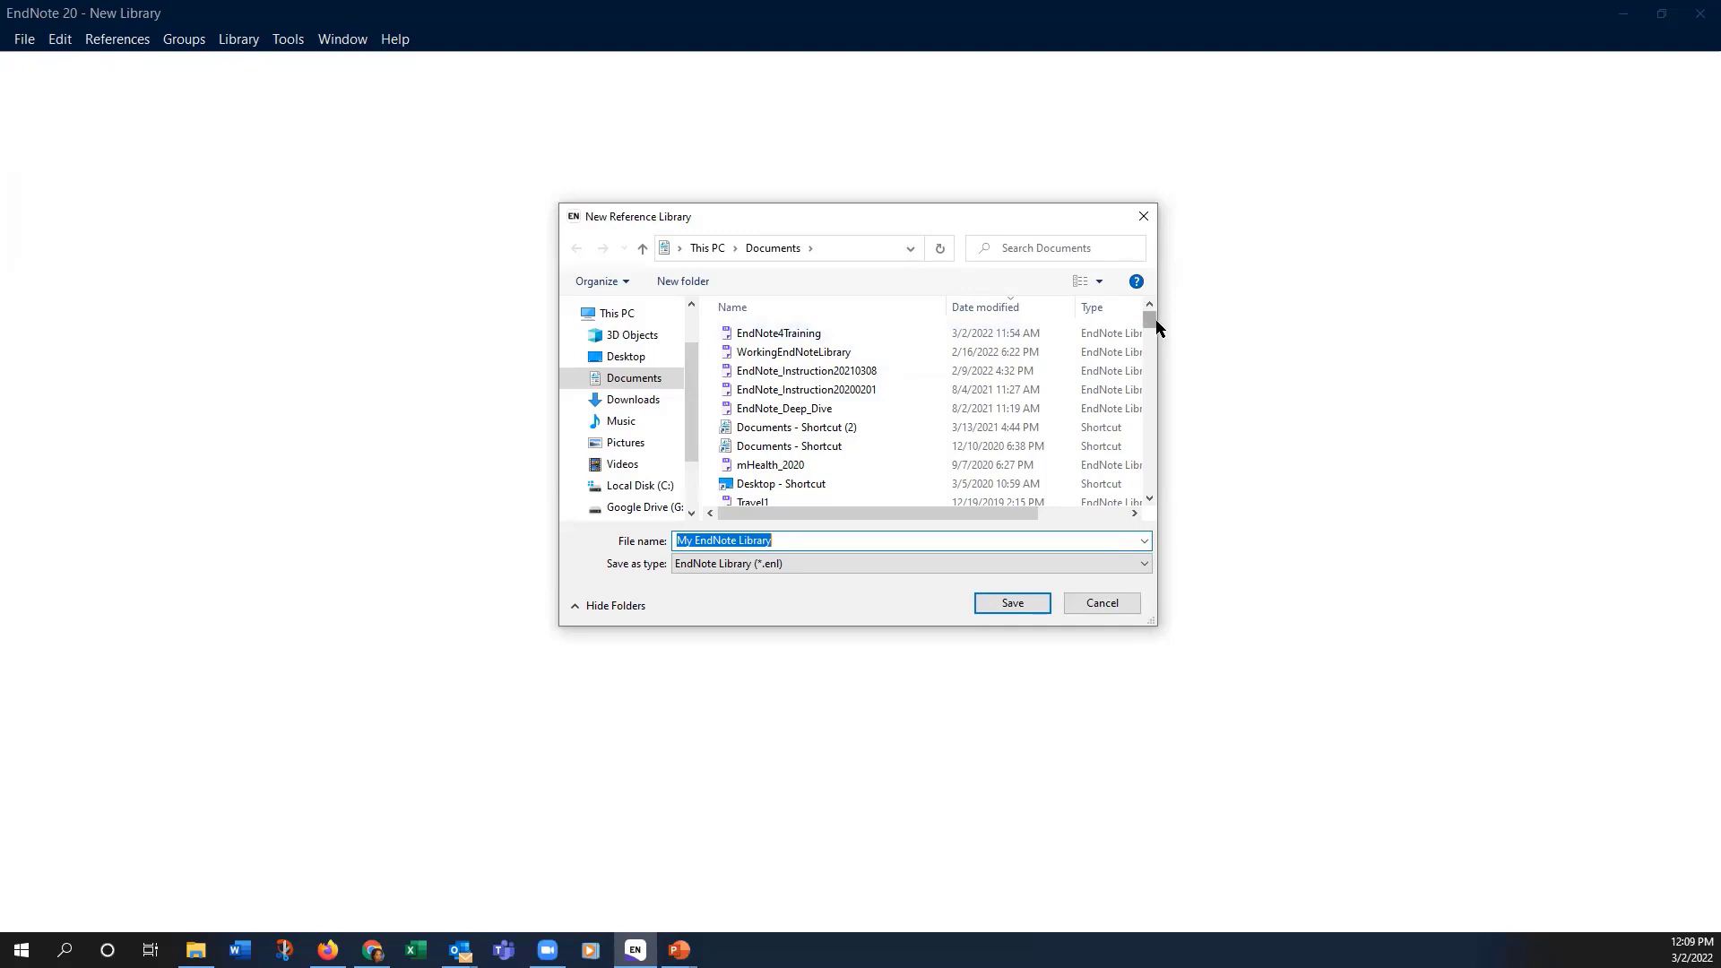
pyautogui.moveTo(1152, 320); pyautogui.dragTo(1158, 318)
pyautogui.moveTo(1149, 322); pyautogui.dragTo(1153, 339)
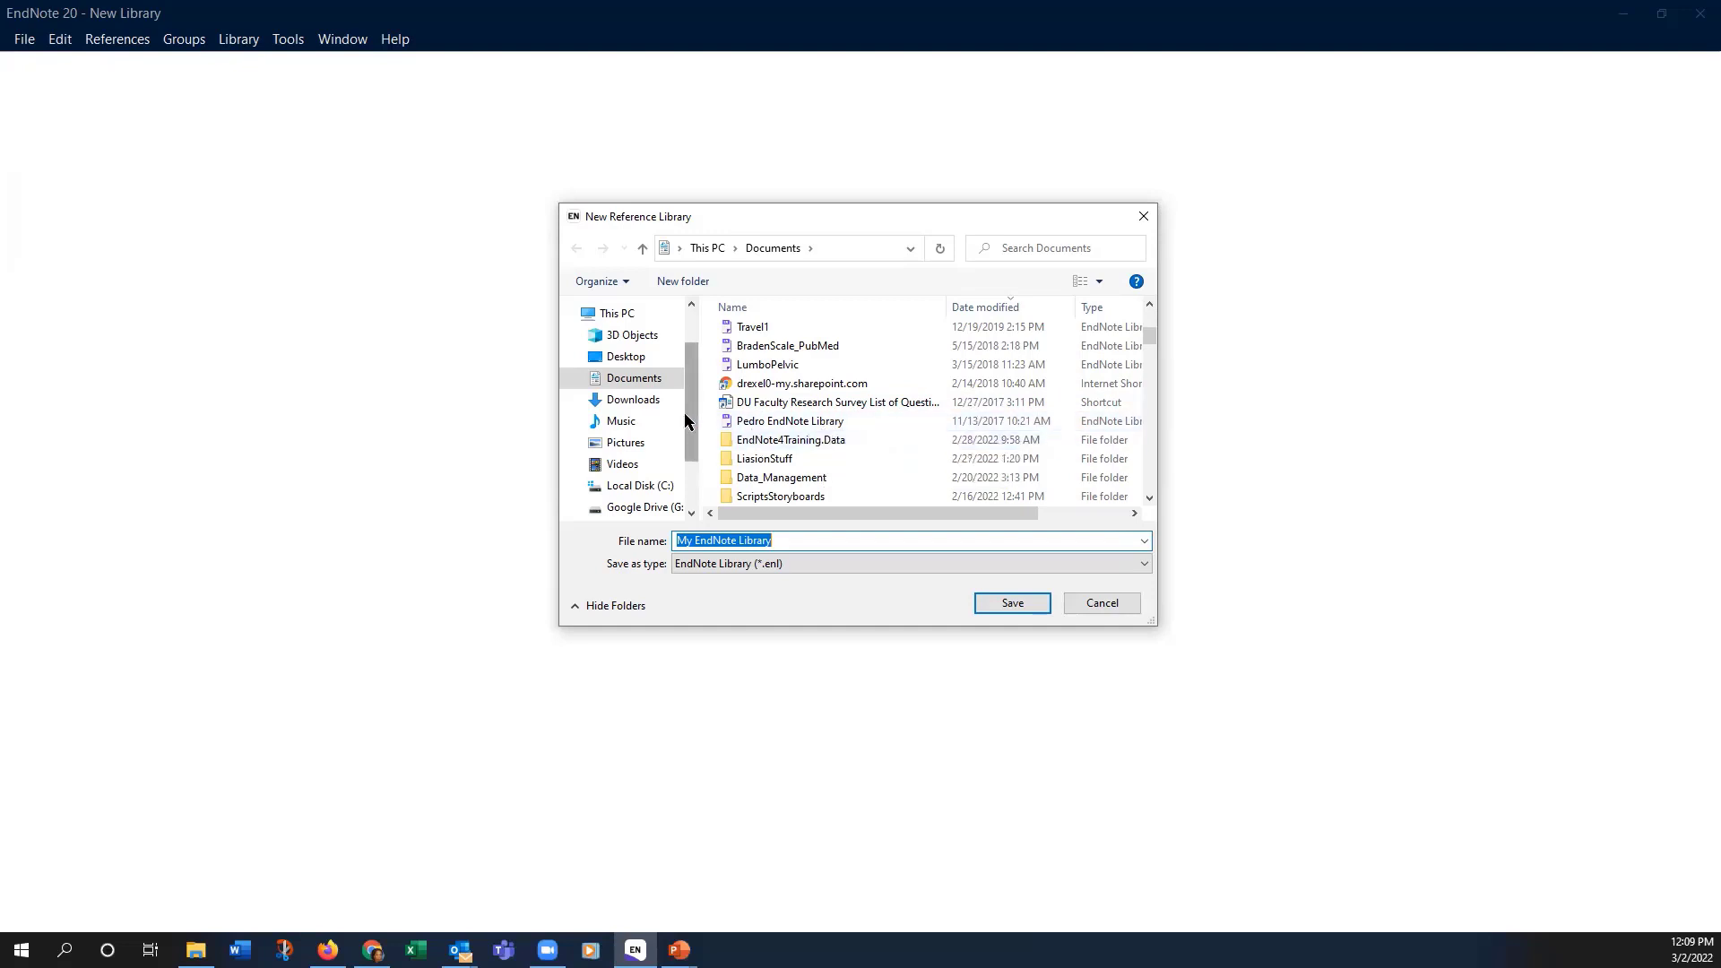
pyautogui.moveTo(694, 405); pyautogui.dragTo(696, 372)
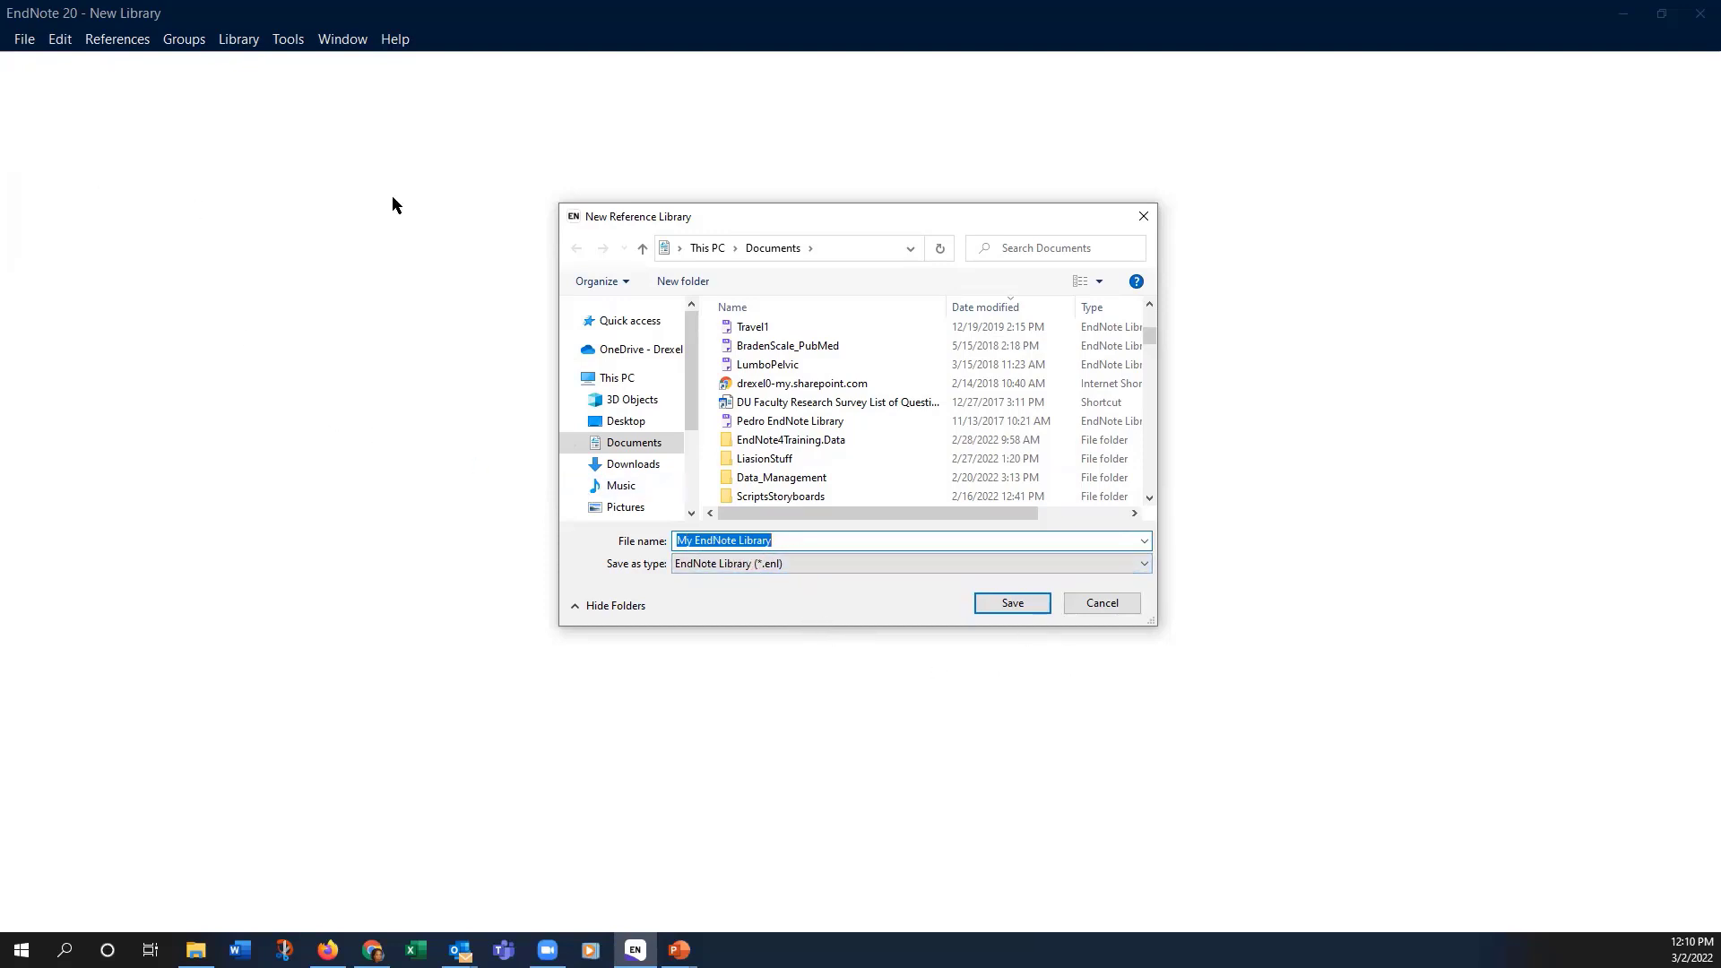
pyautogui.click(1120, 598)
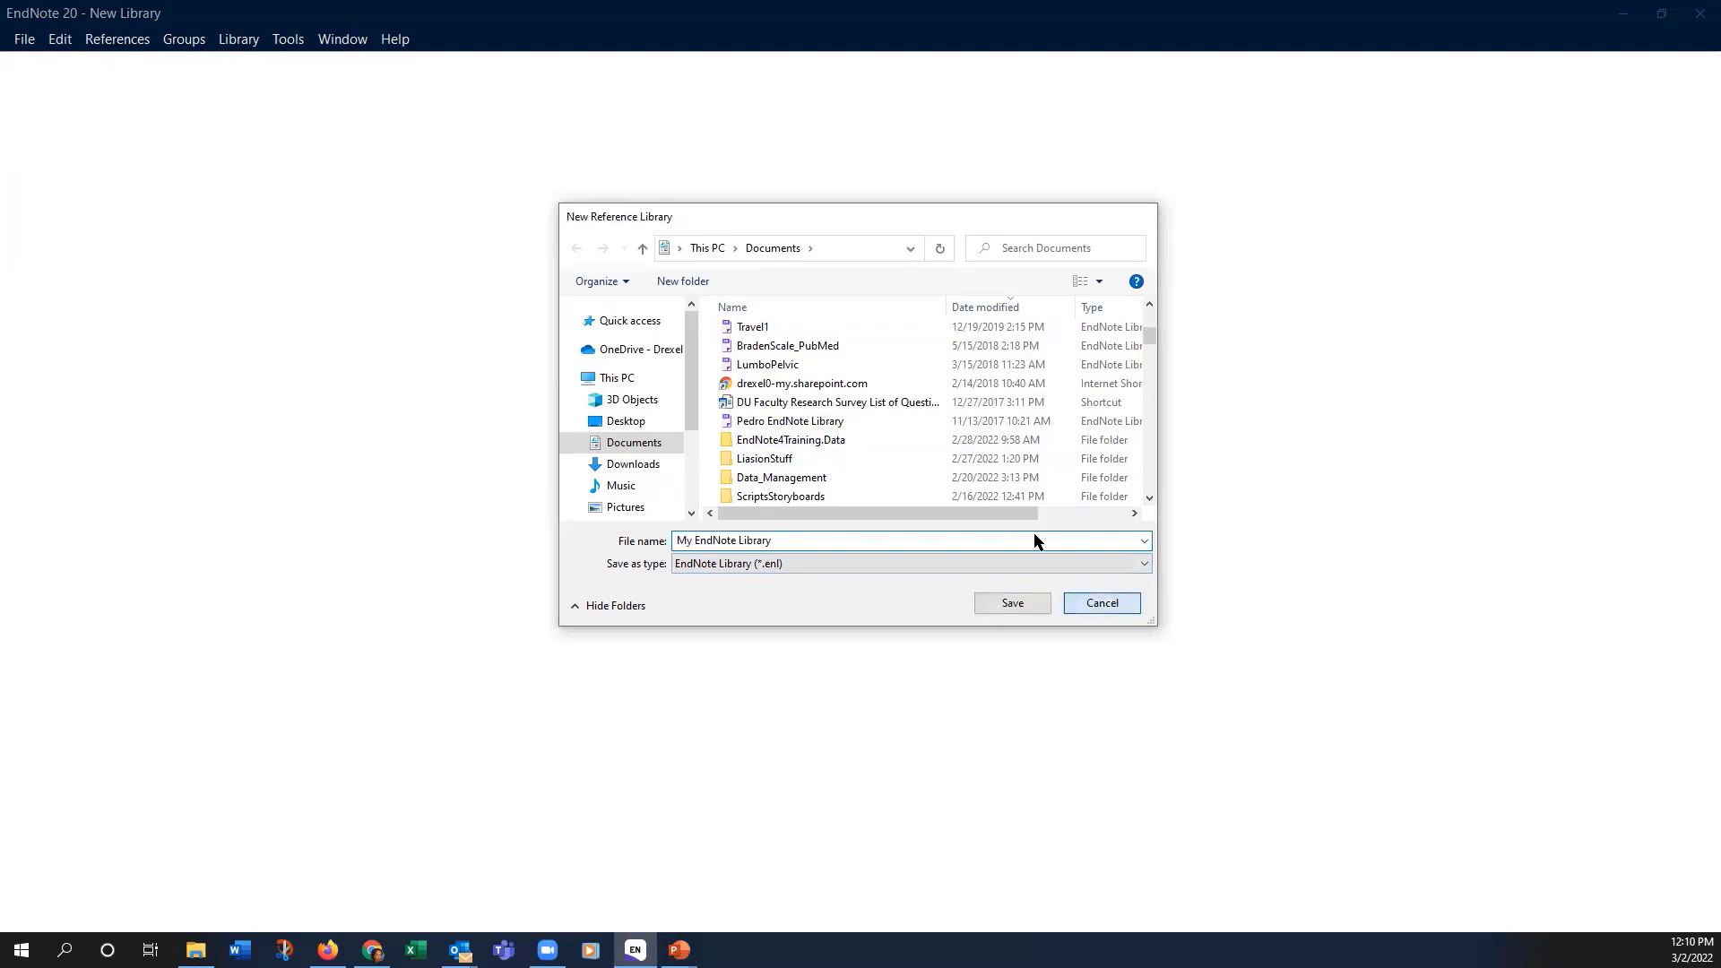
# Step: Reopen the EndNote4Training library from the Documents folder
pyautogui.click(24, 38)
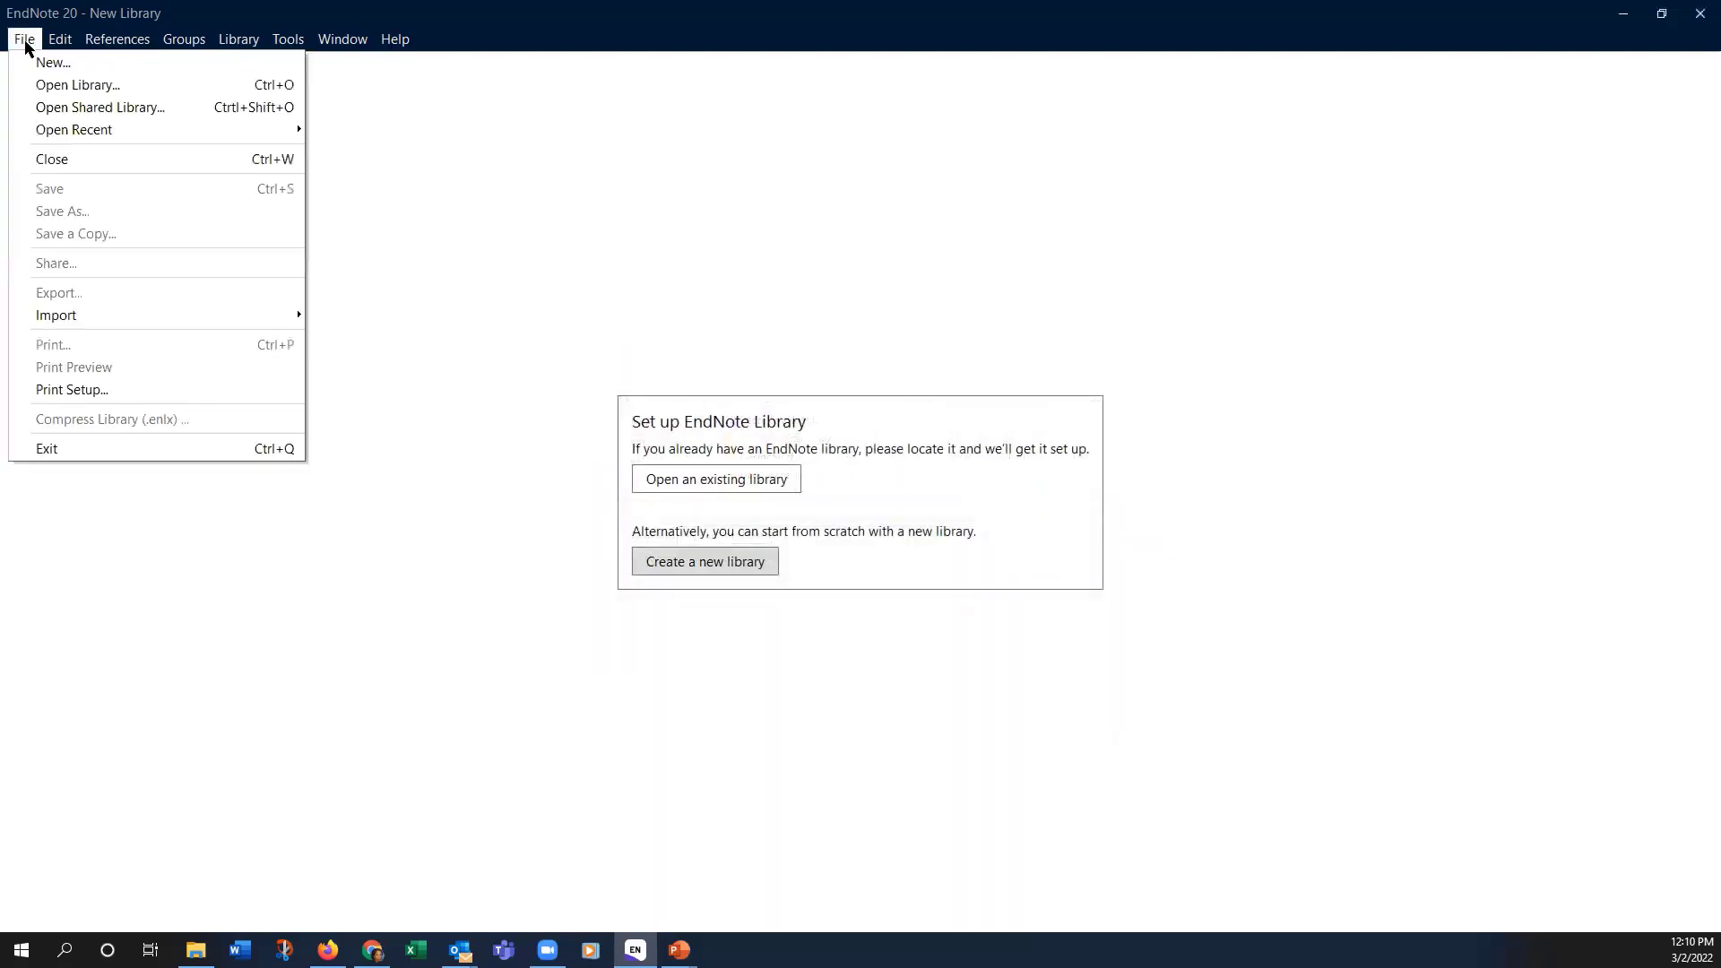
pyautogui.click(80, 86)
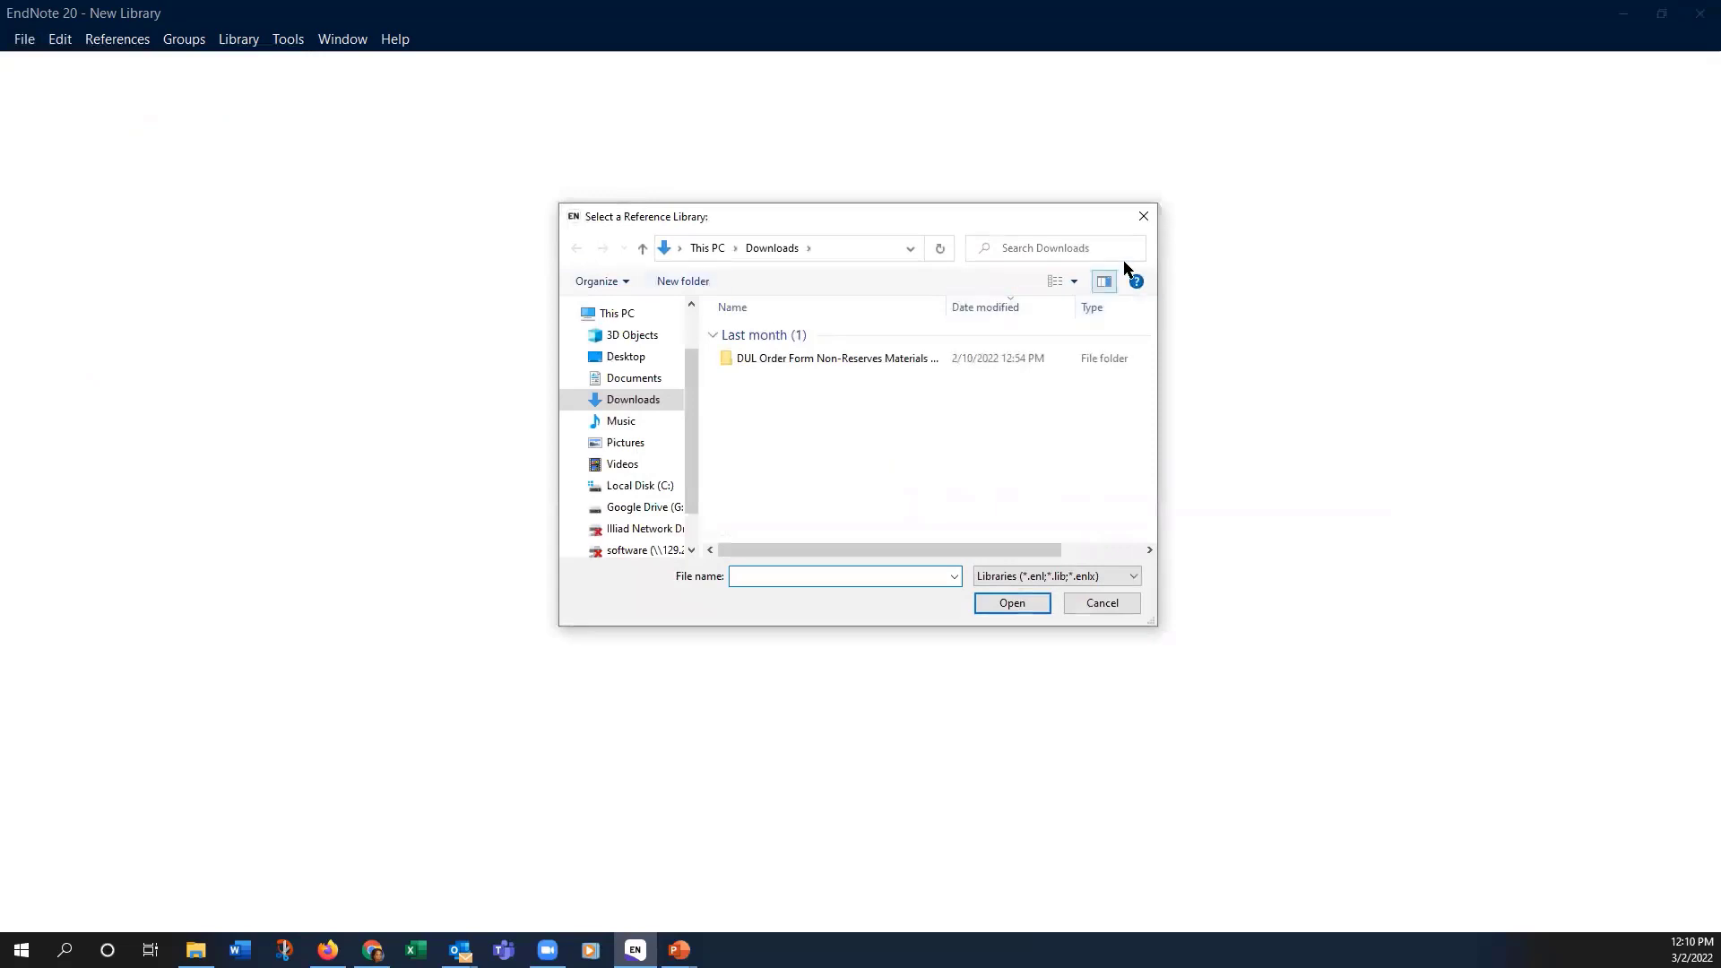
pyautogui.click(1151, 216)
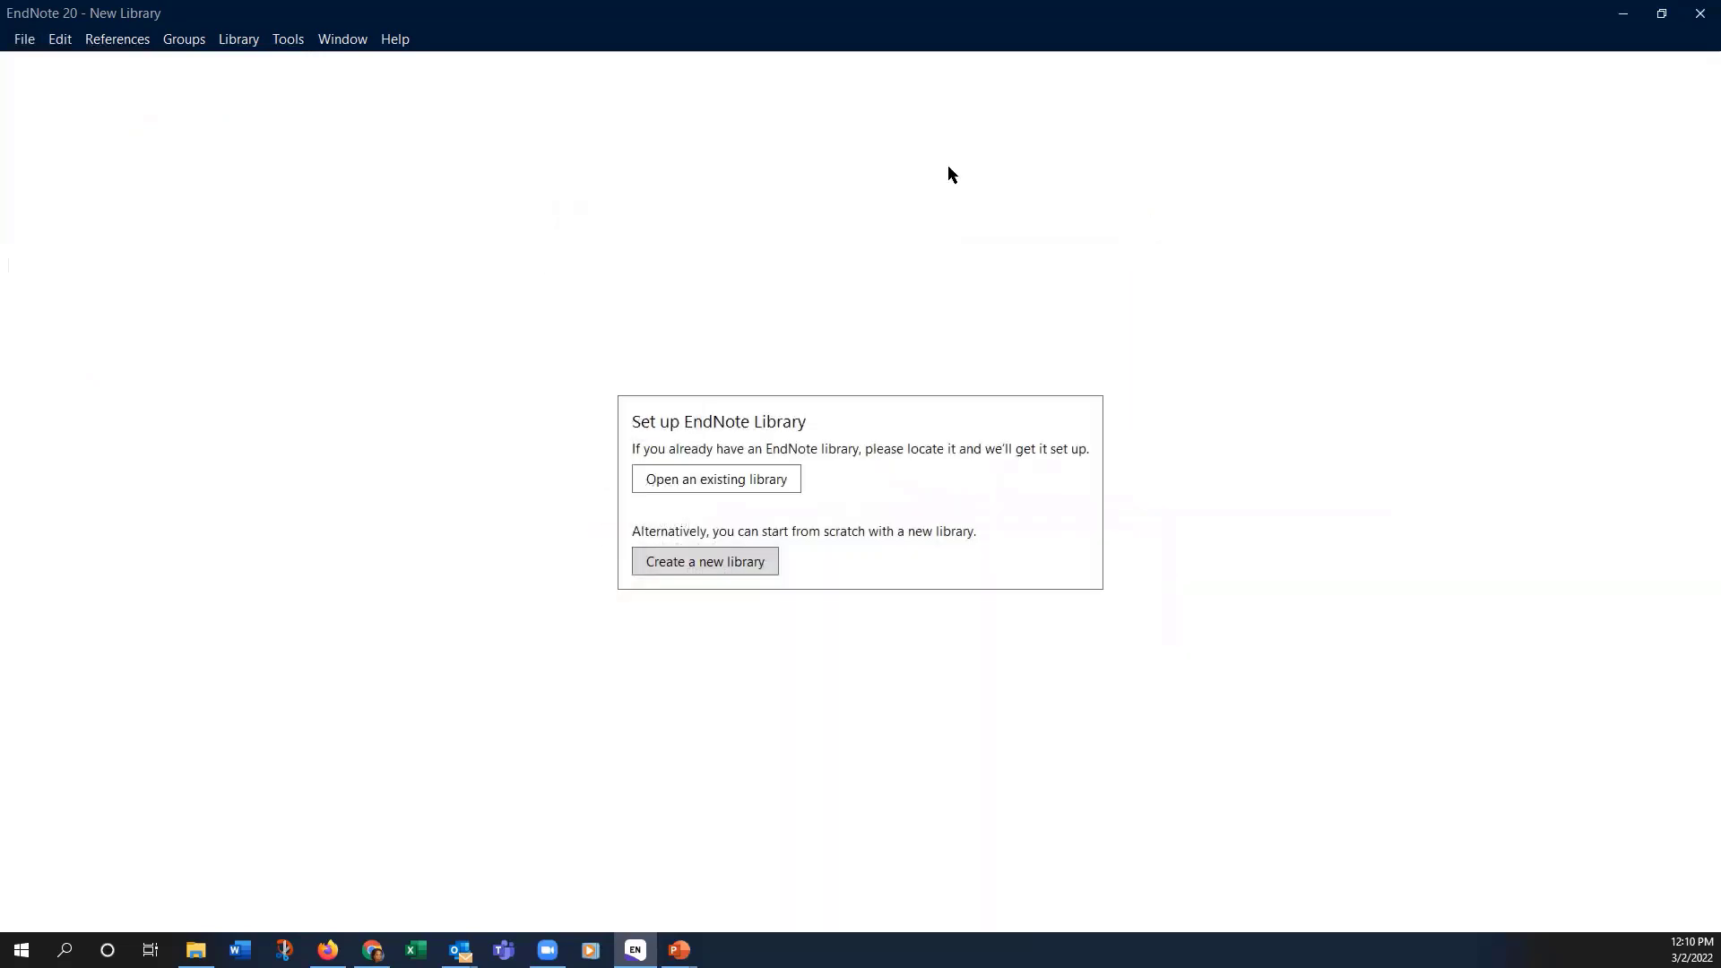
pyautogui.click(18, 39)
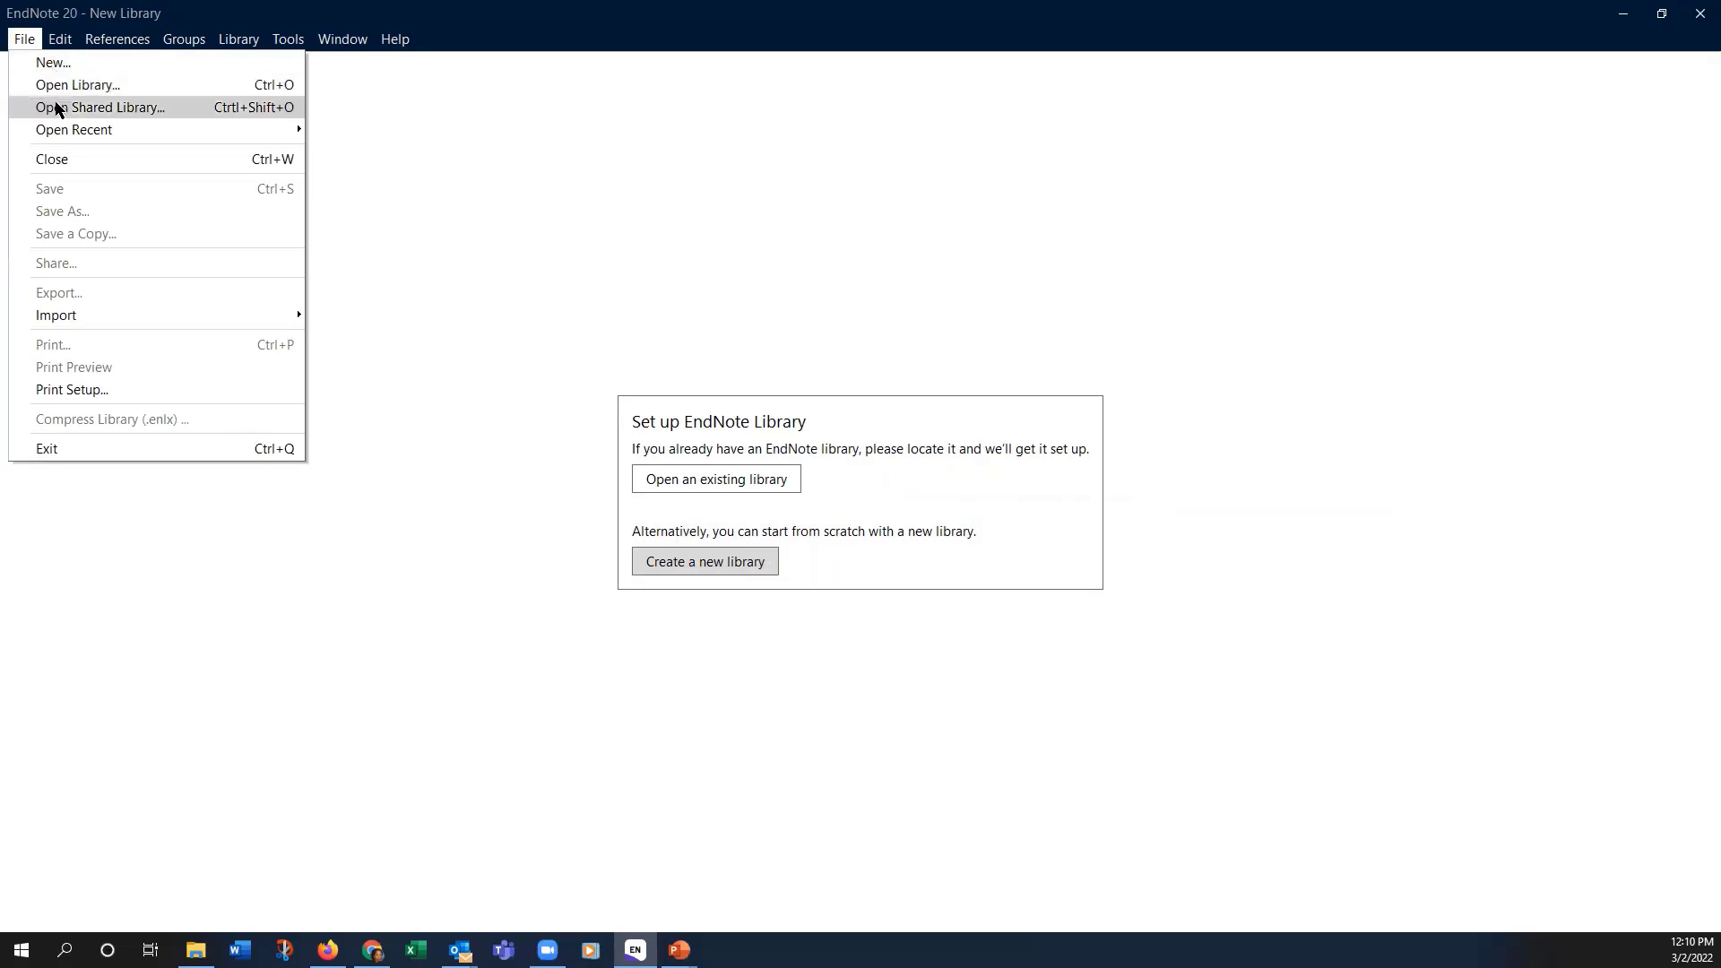
pyautogui.click(701, 487)
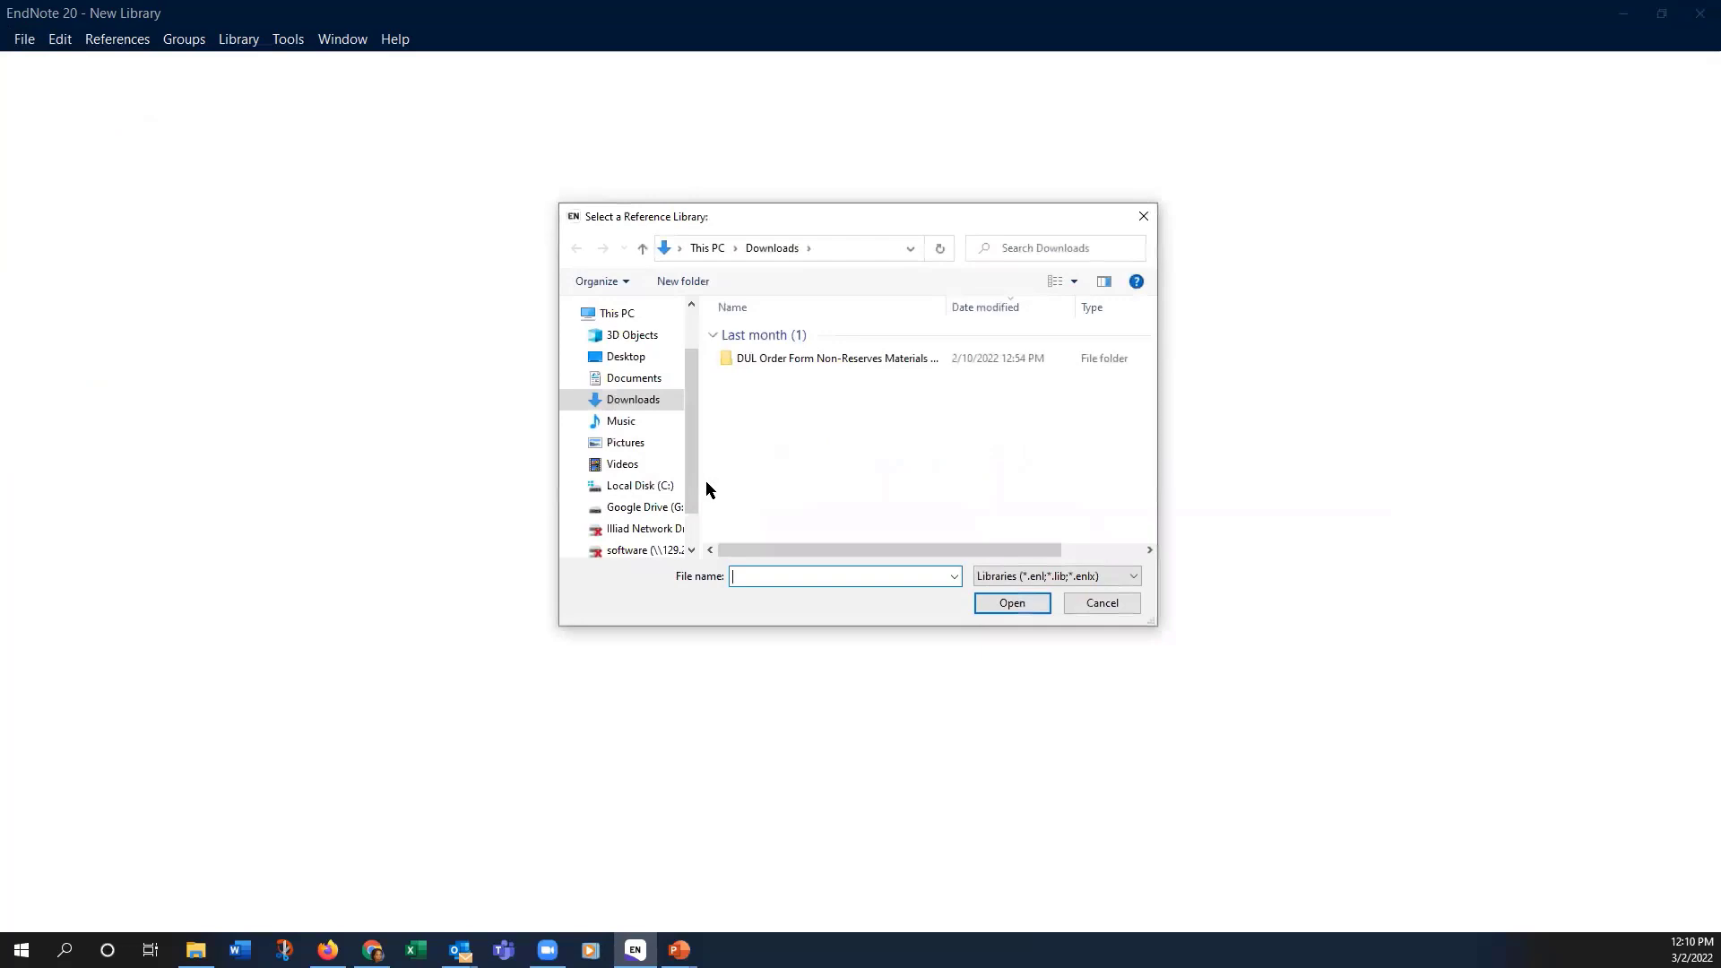
pyautogui.click(641, 379)
pyautogui.click(815, 345)
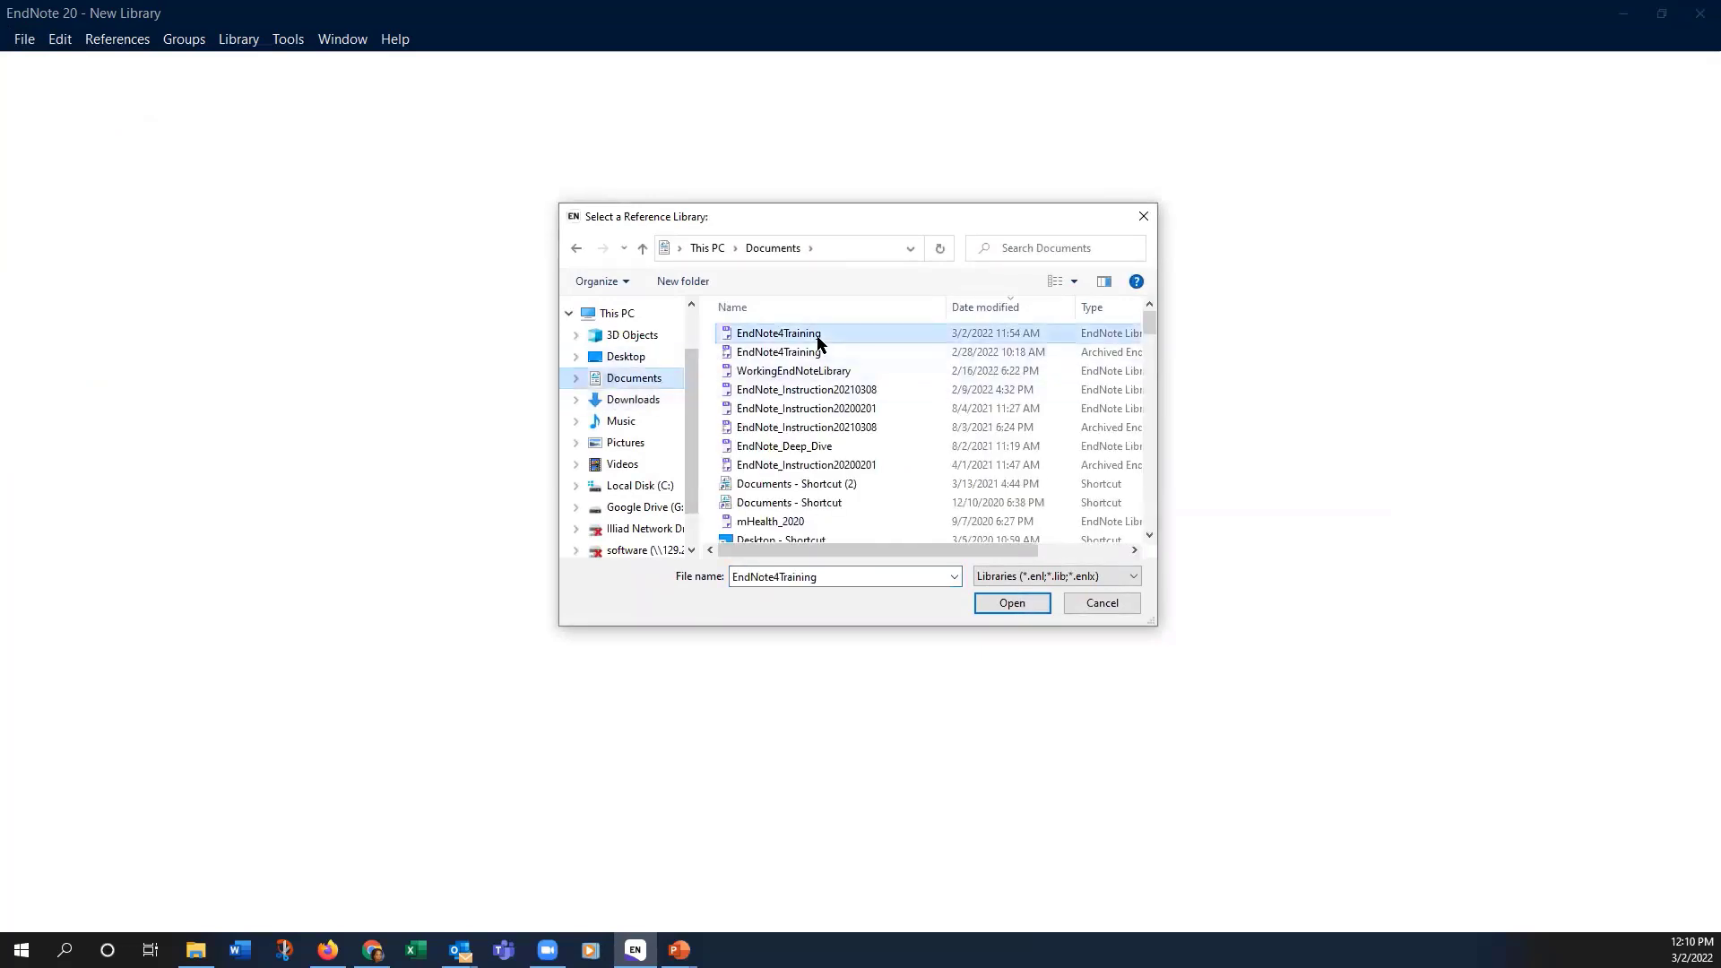
pyautogui.click(1015, 603)
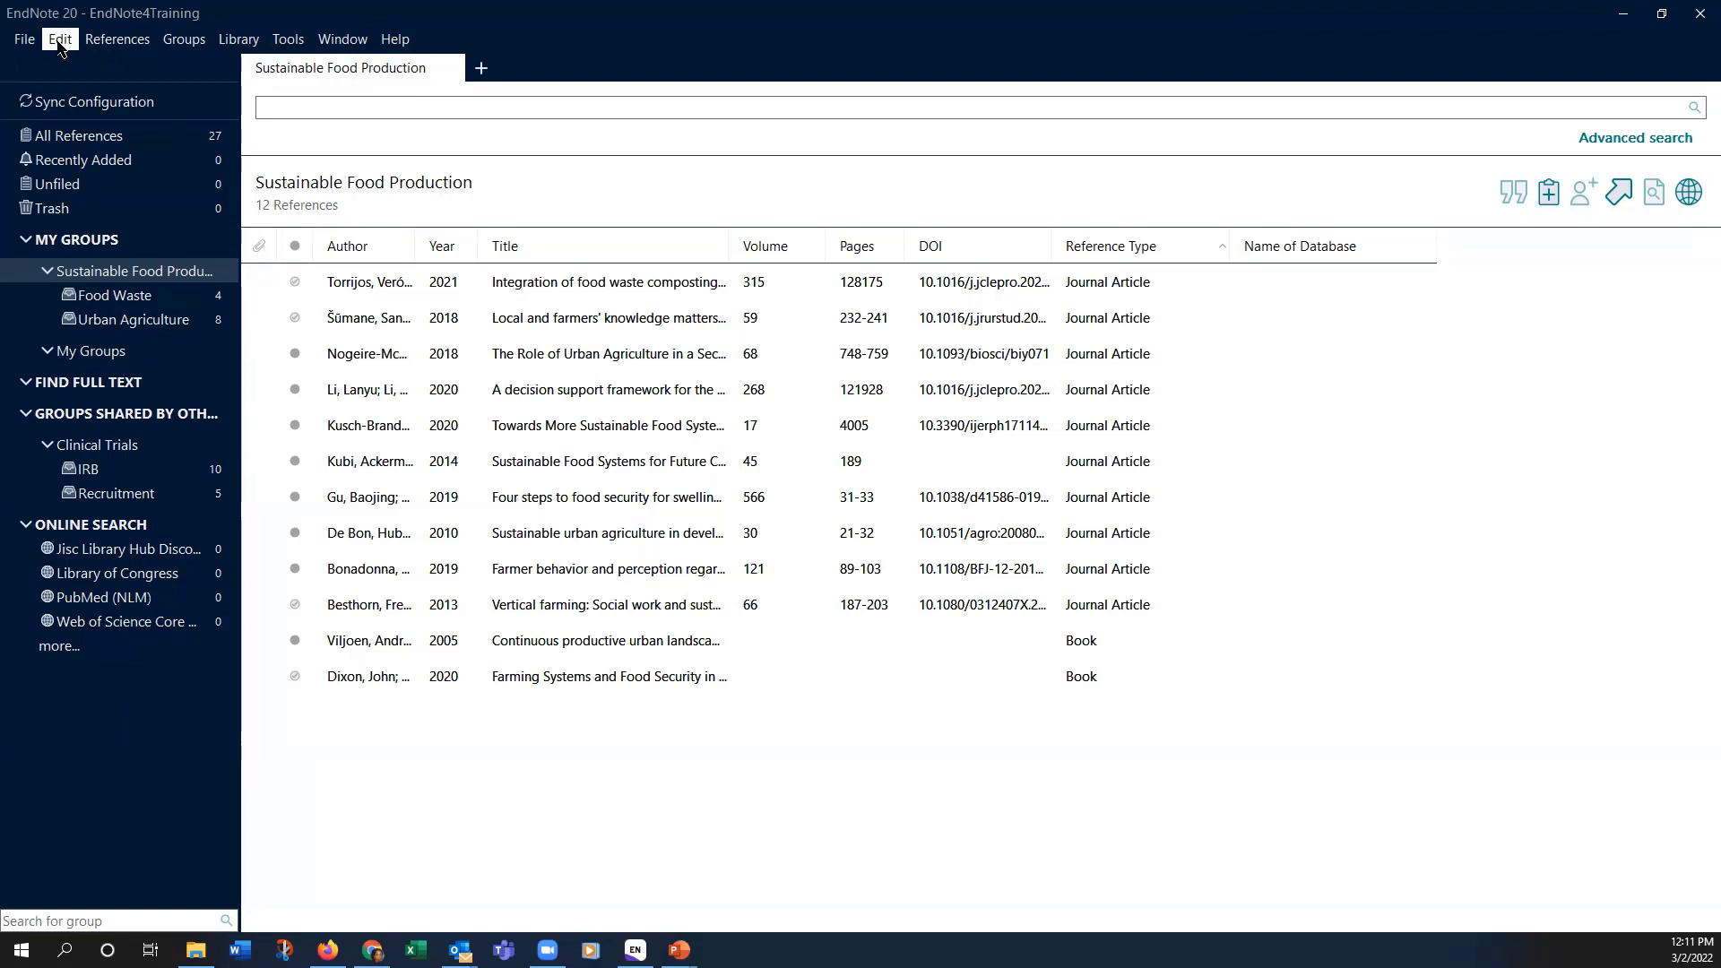
# Step: Review Find Full Text preferences: Web of Science, DOI, PubMed LinkOut, OpenURL and the ezproxy authentication URL
pyautogui.click(57, 41)
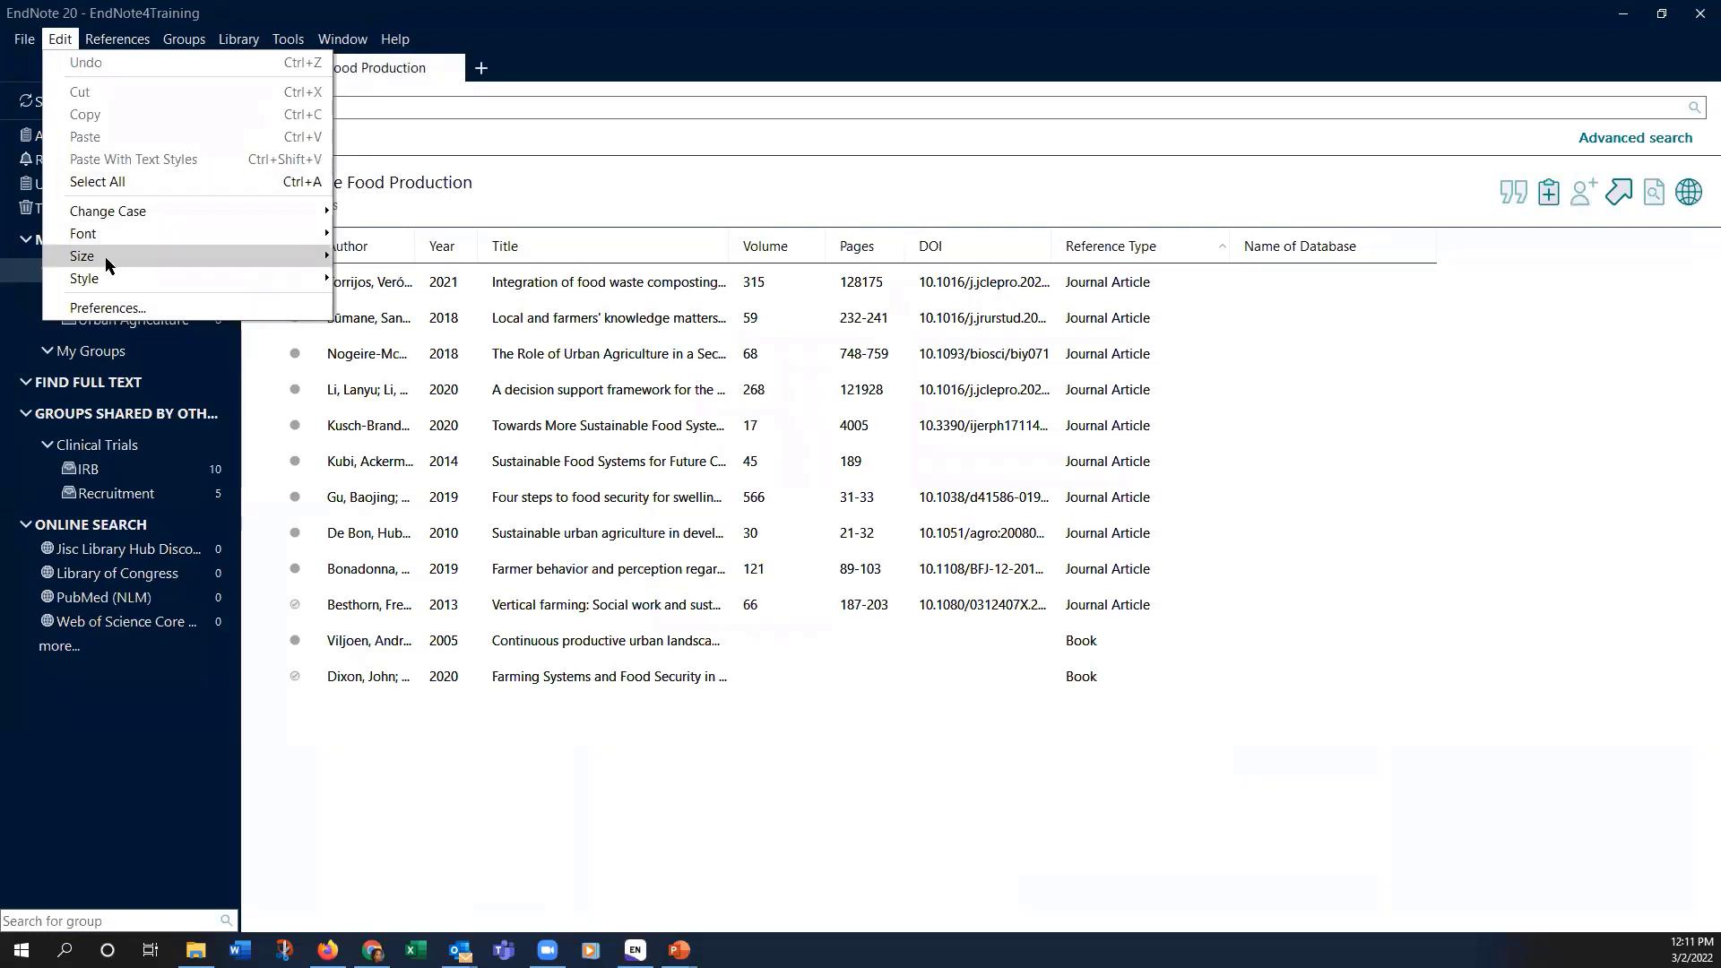
pyautogui.click(108, 307)
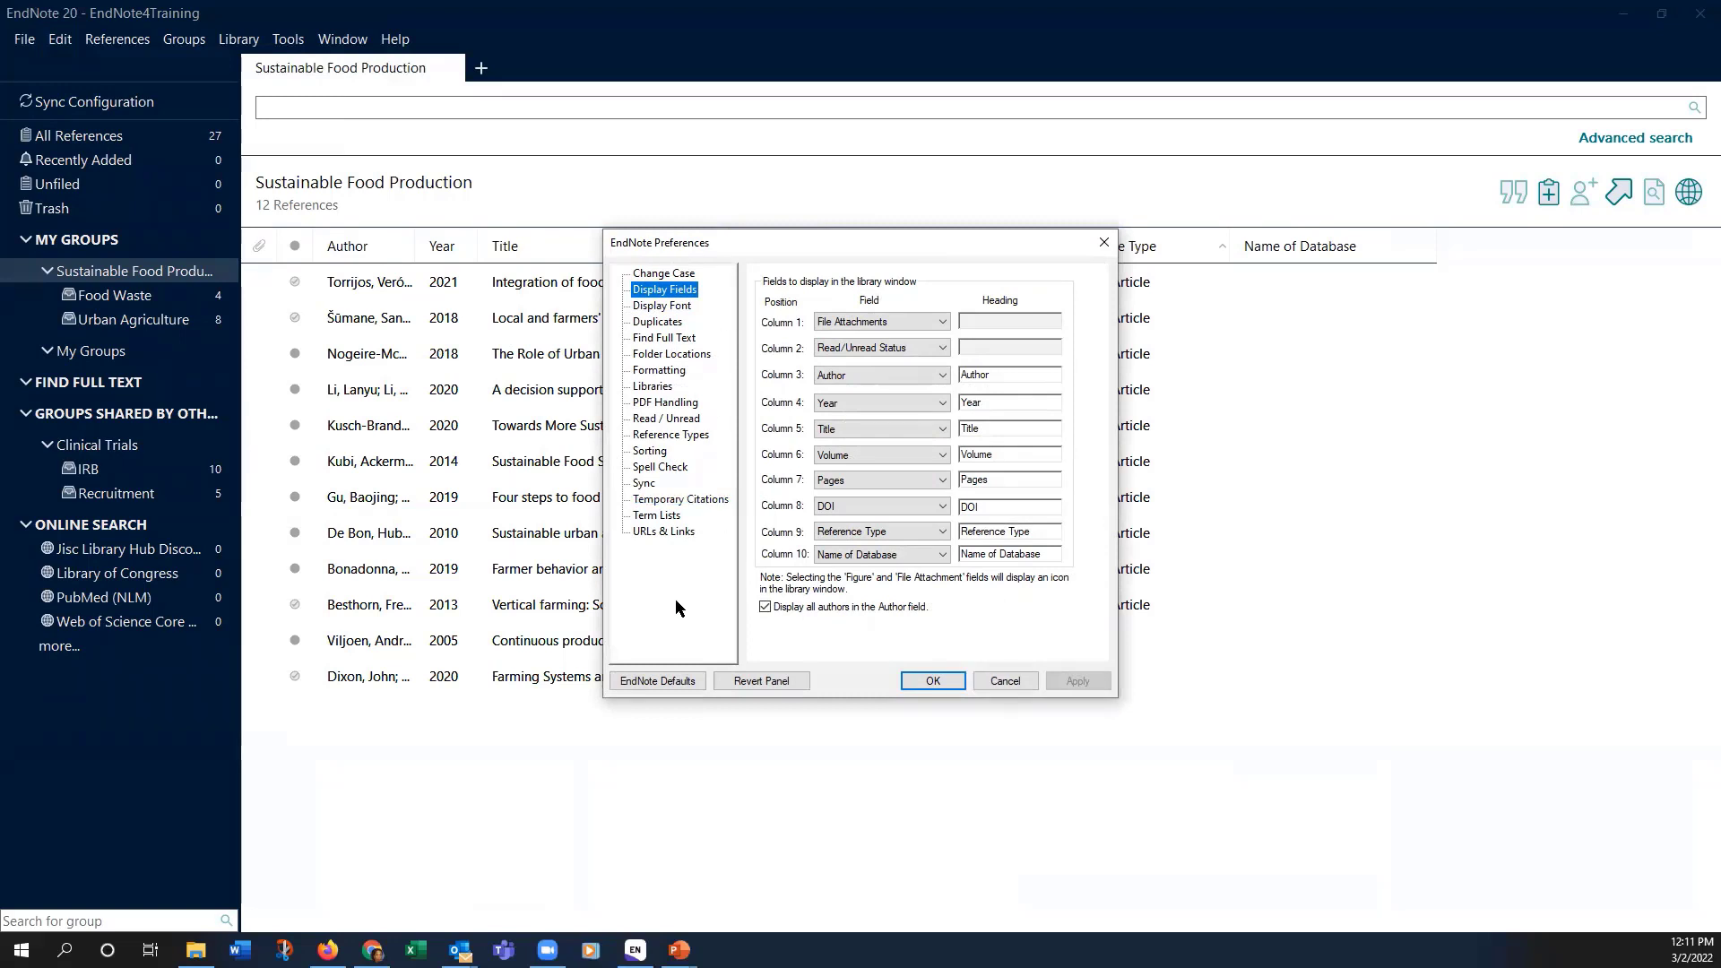
pyautogui.click(663, 338)
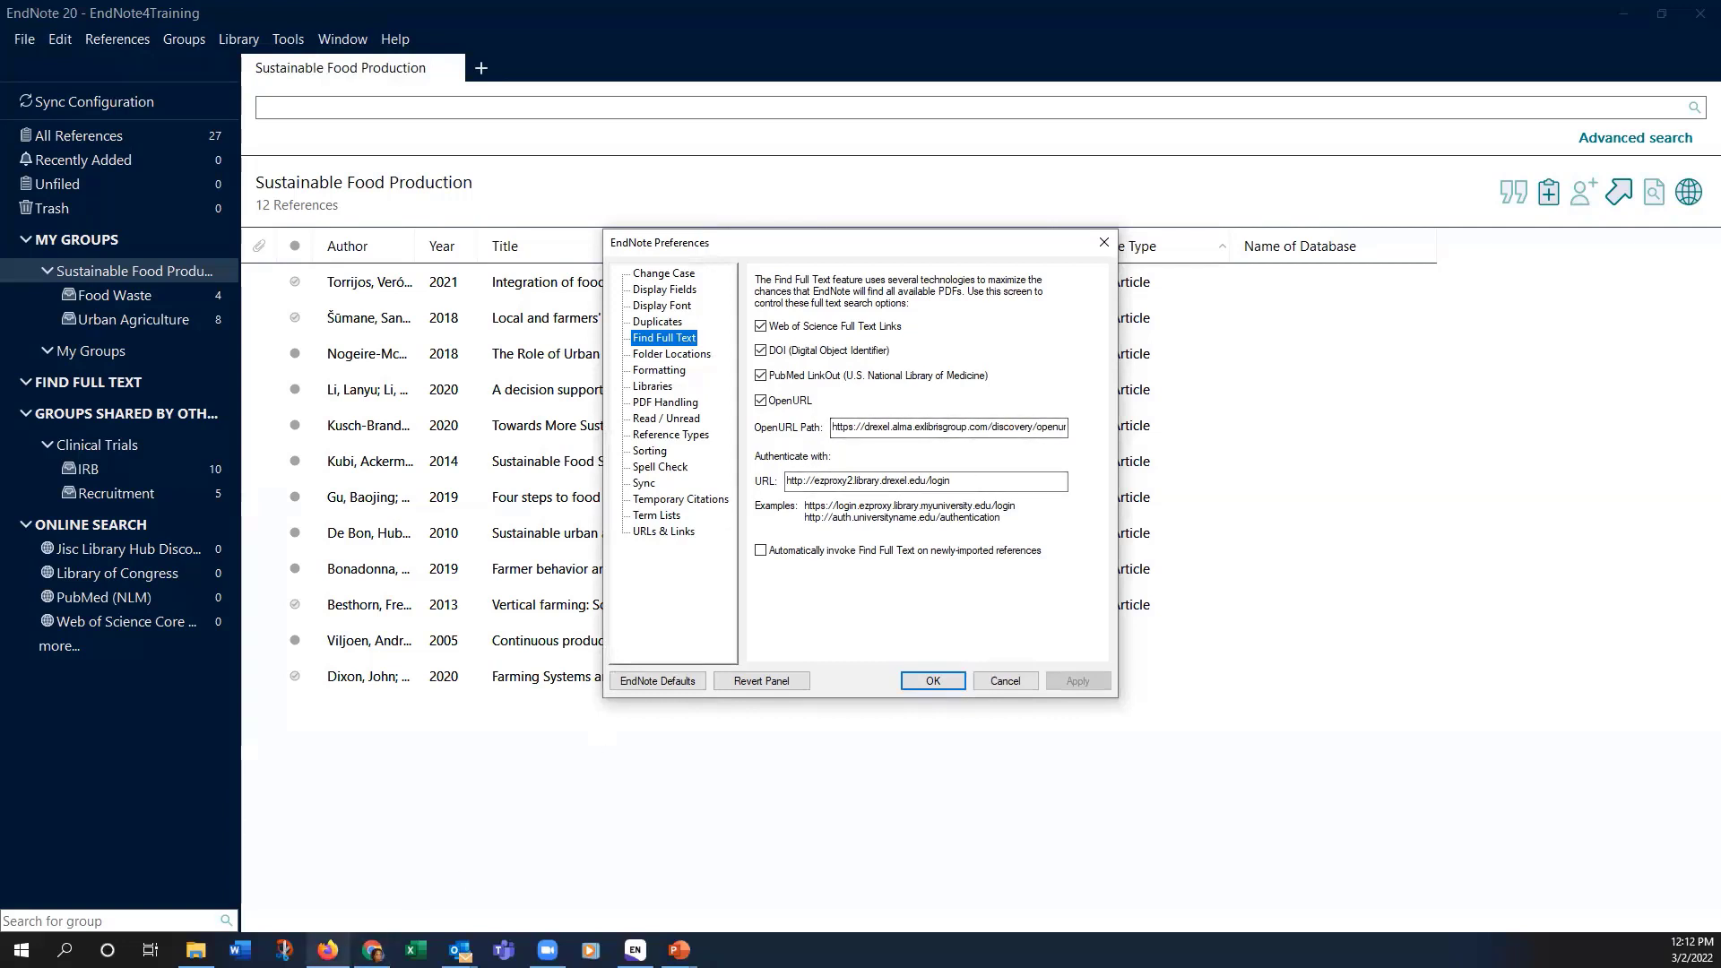
pyautogui.click(328, 950)
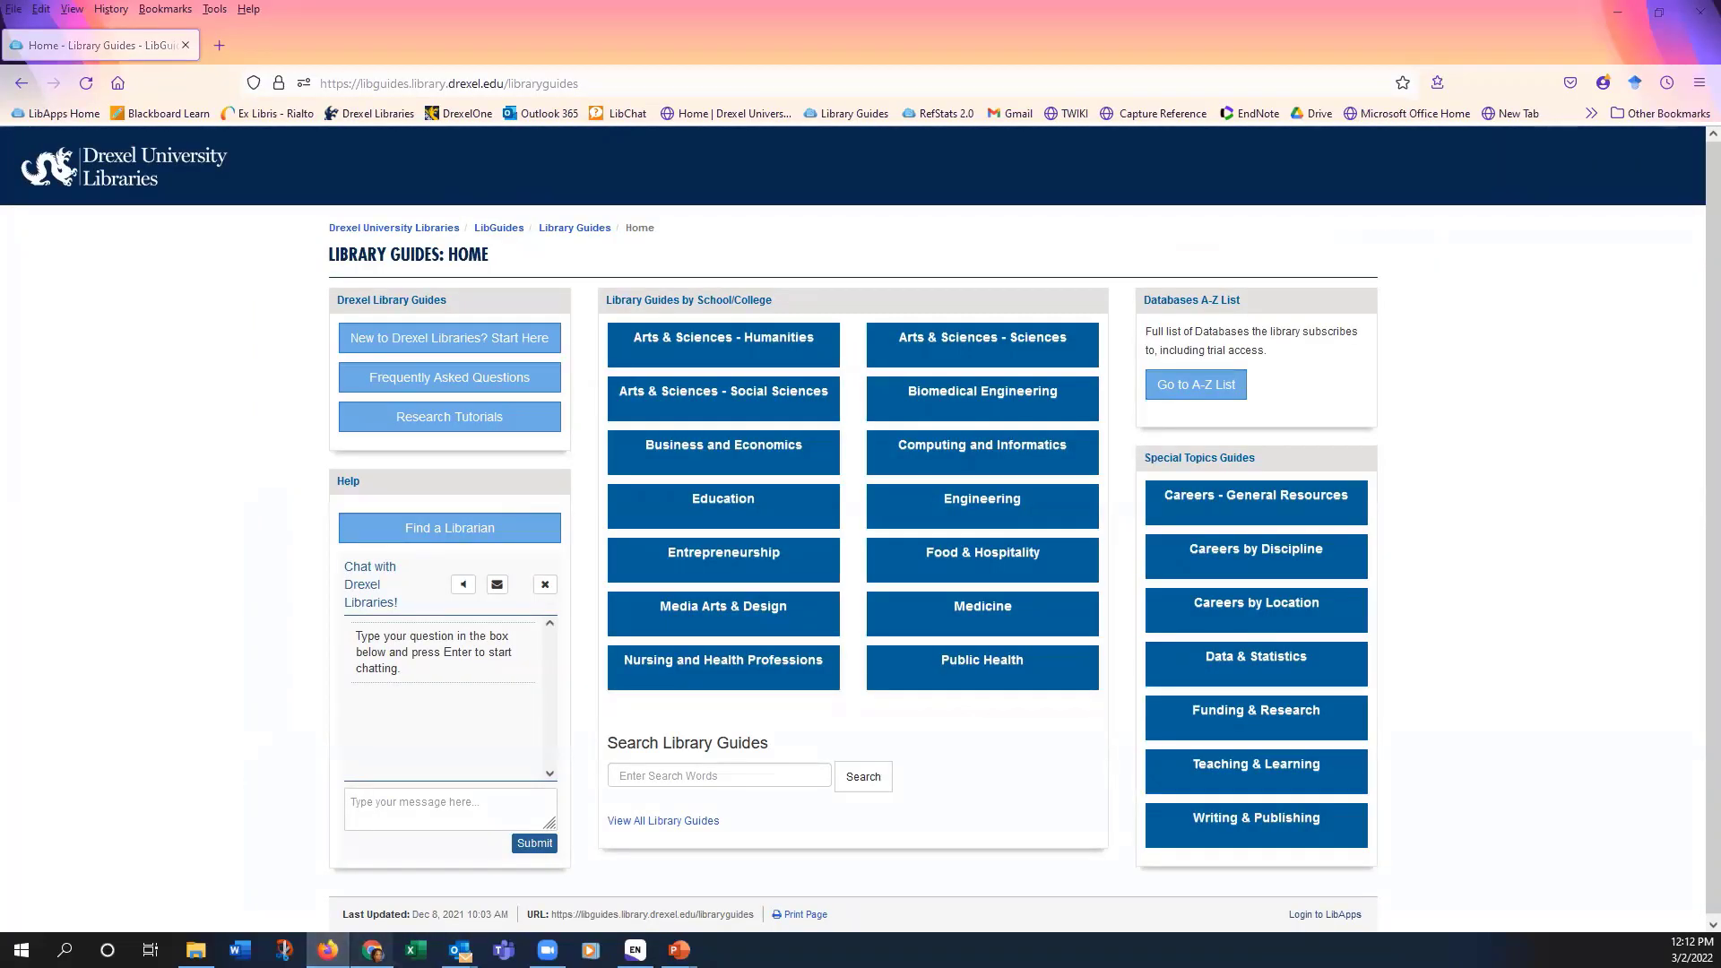
# Step: Compare the guide's Find Full Text setup steps with EndNote's OpenURL path and ezproxy login URL
pyautogui.click(372, 949)
pyautogui.scroll(3, 415, 887)
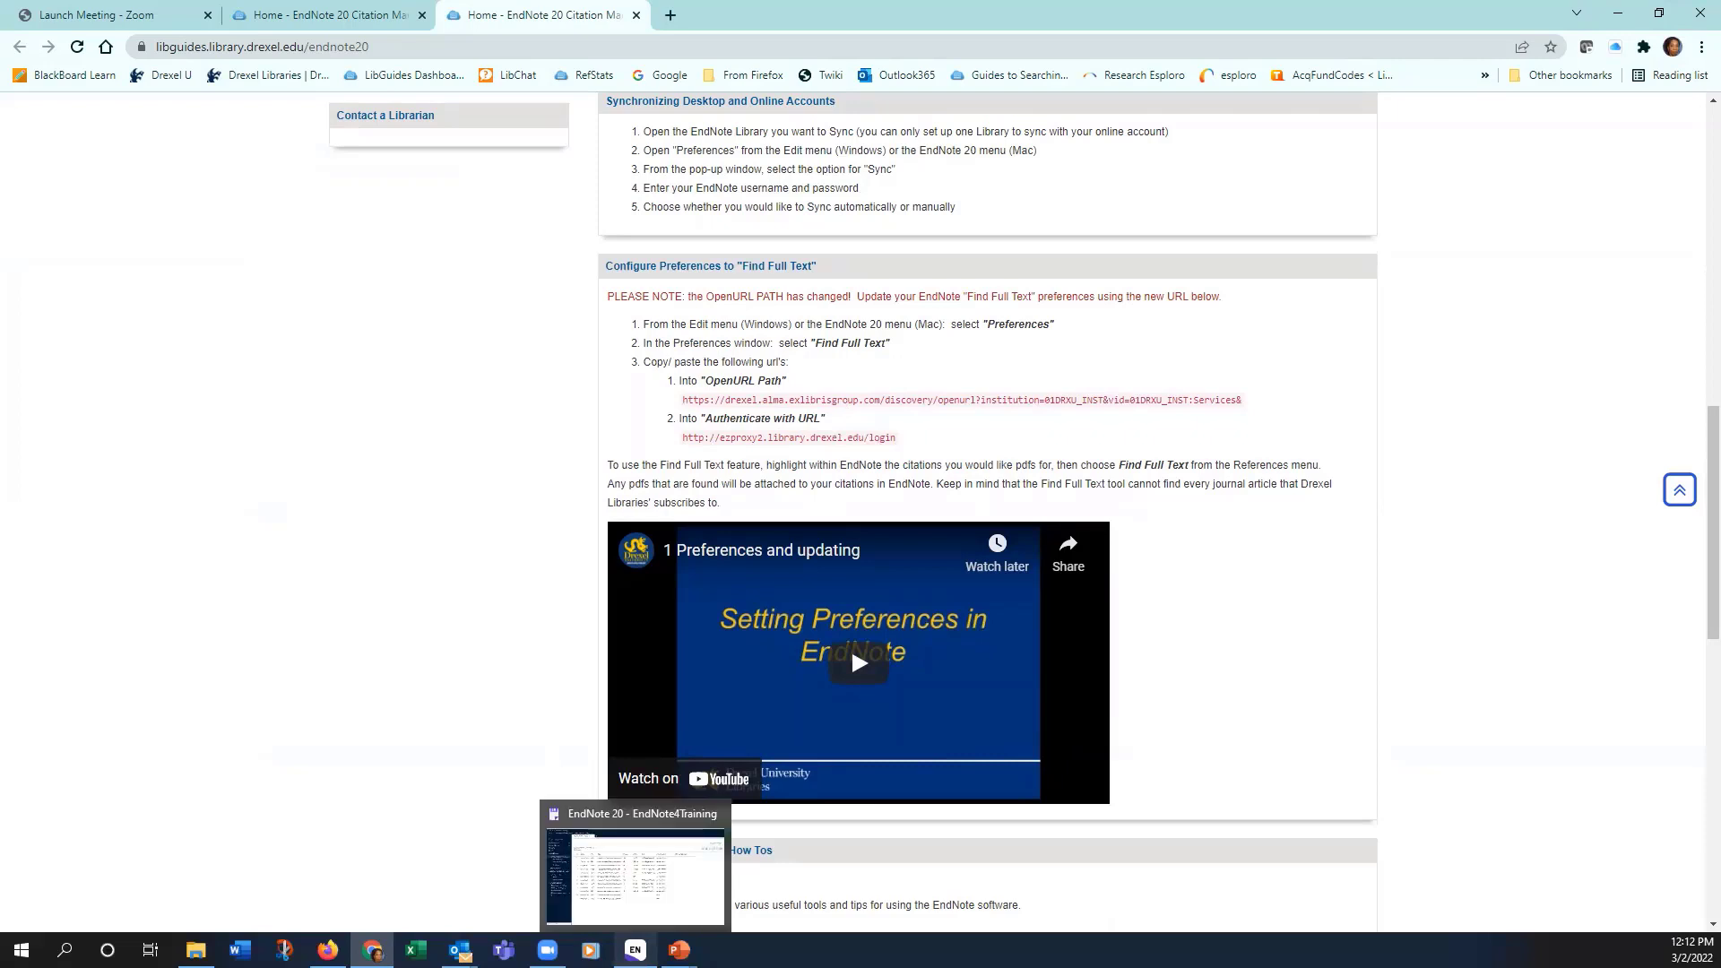
pyautogui.click(634, 949)
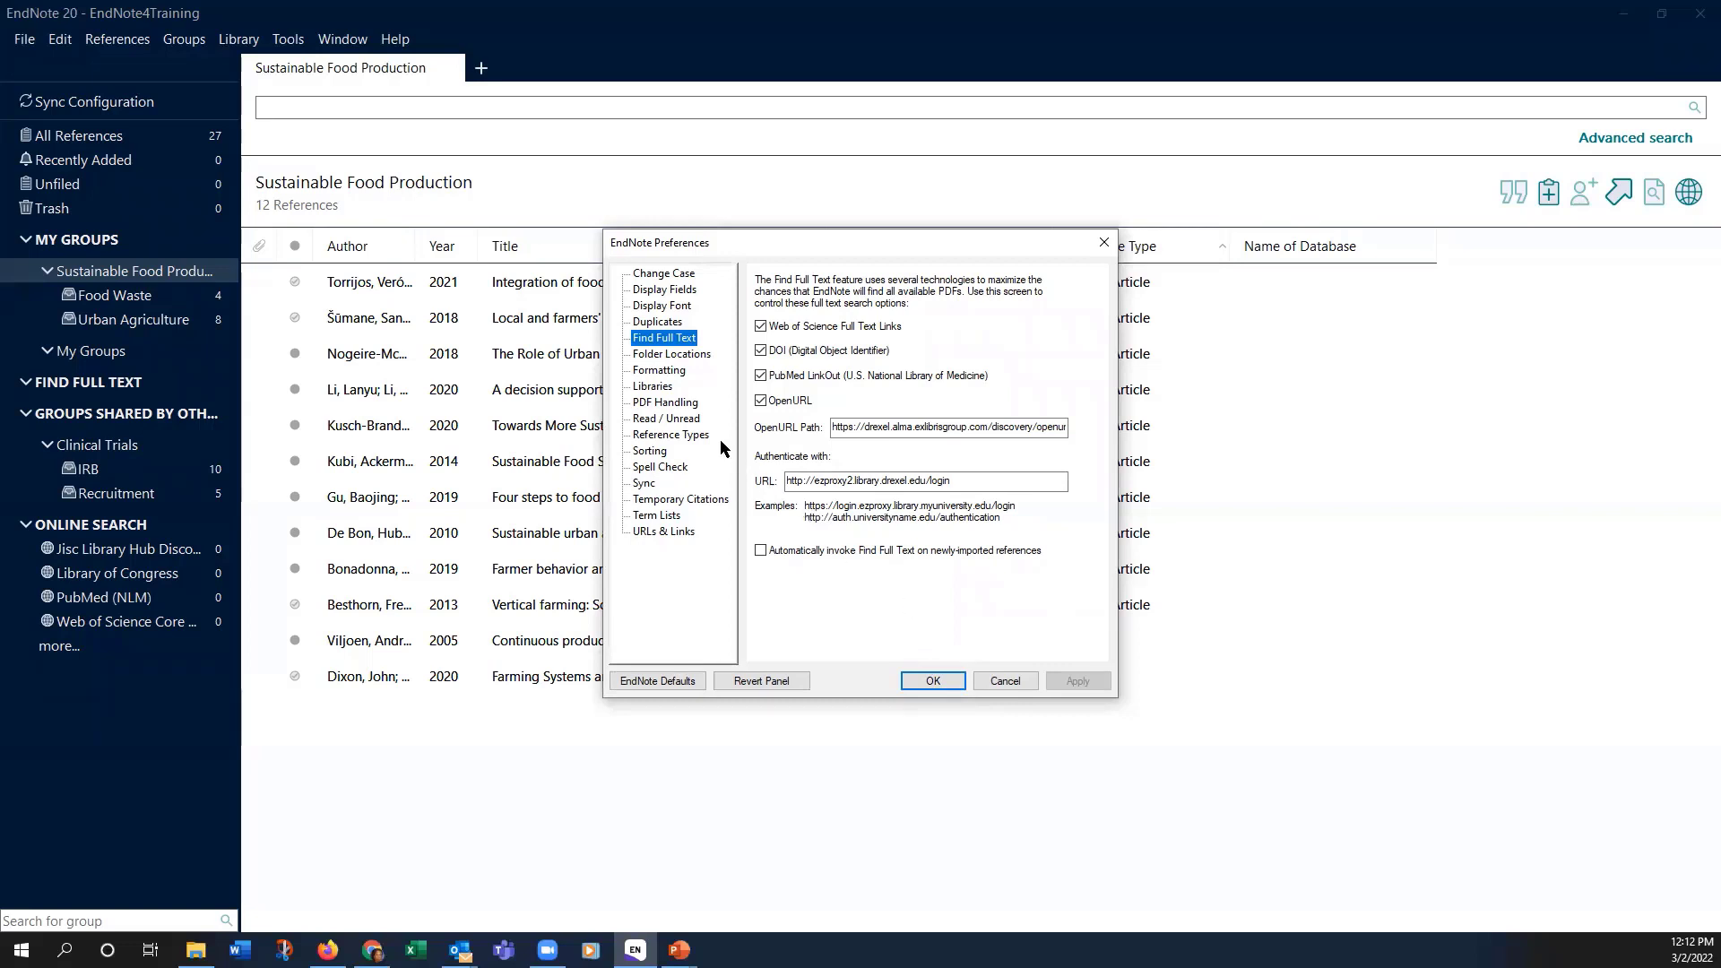
# Step: Show the PDF Handling preferences, with Author + Year + Title renaming and auto-import off
pyautogui.click(639, 405)
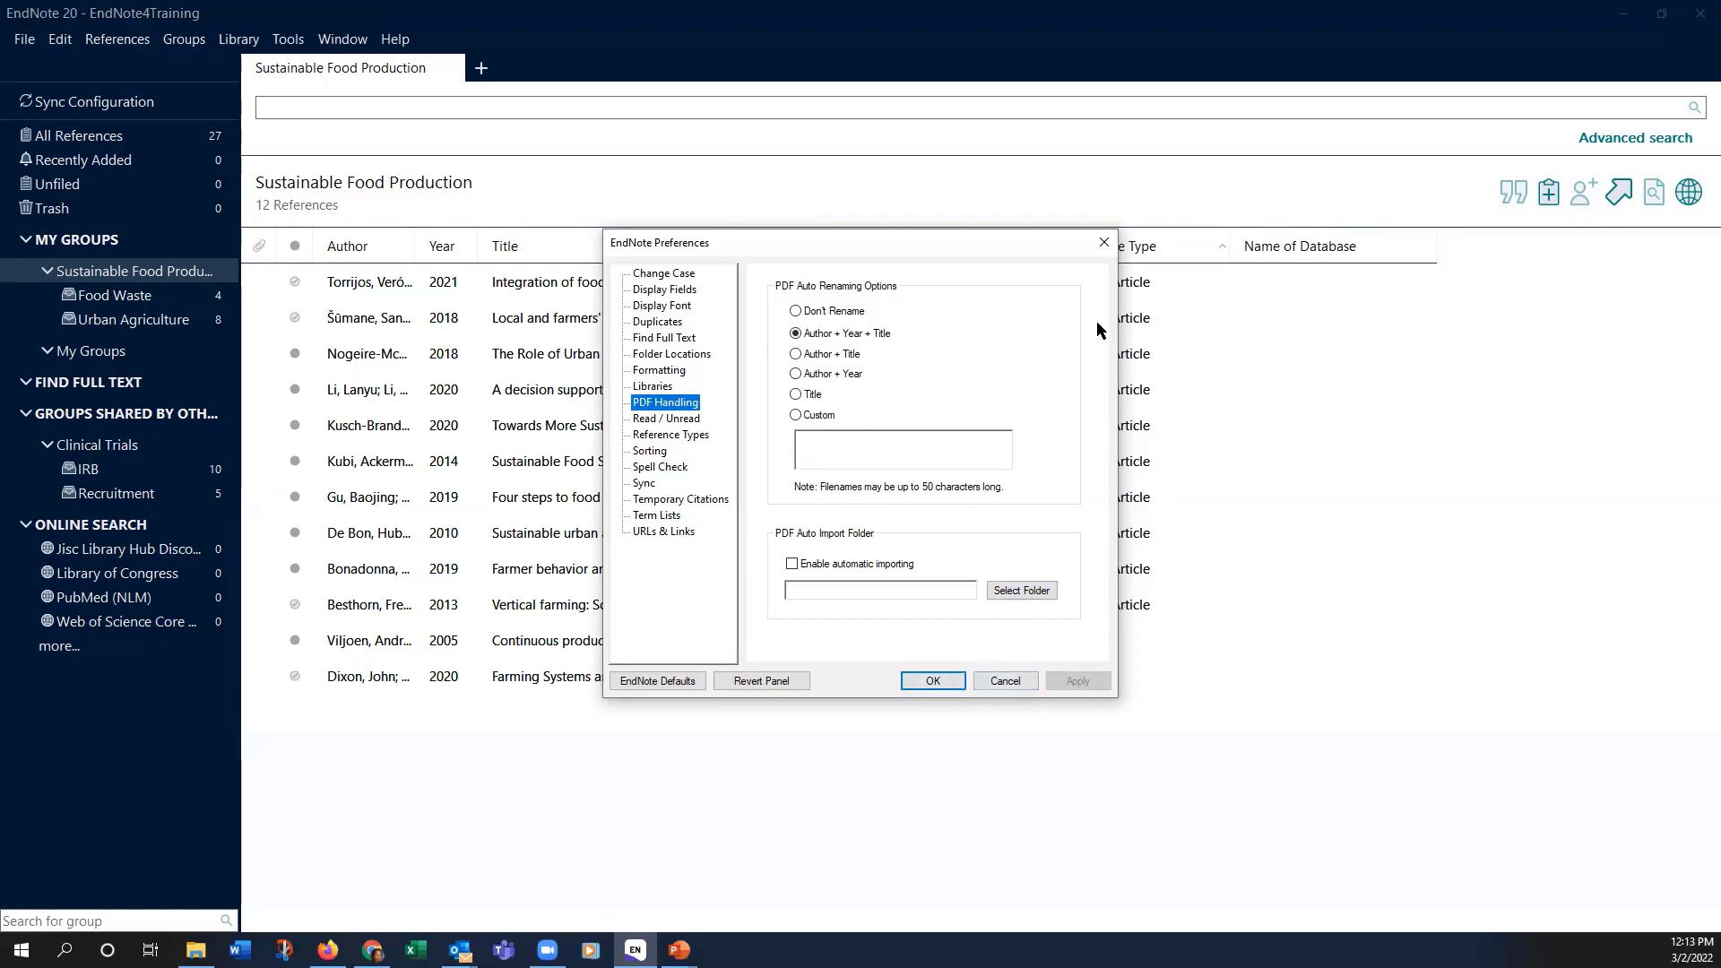
# Step: Close Preferences and browse the Library, Tools and Edit menus to review their commands
pyautogui.click(1106, 242)
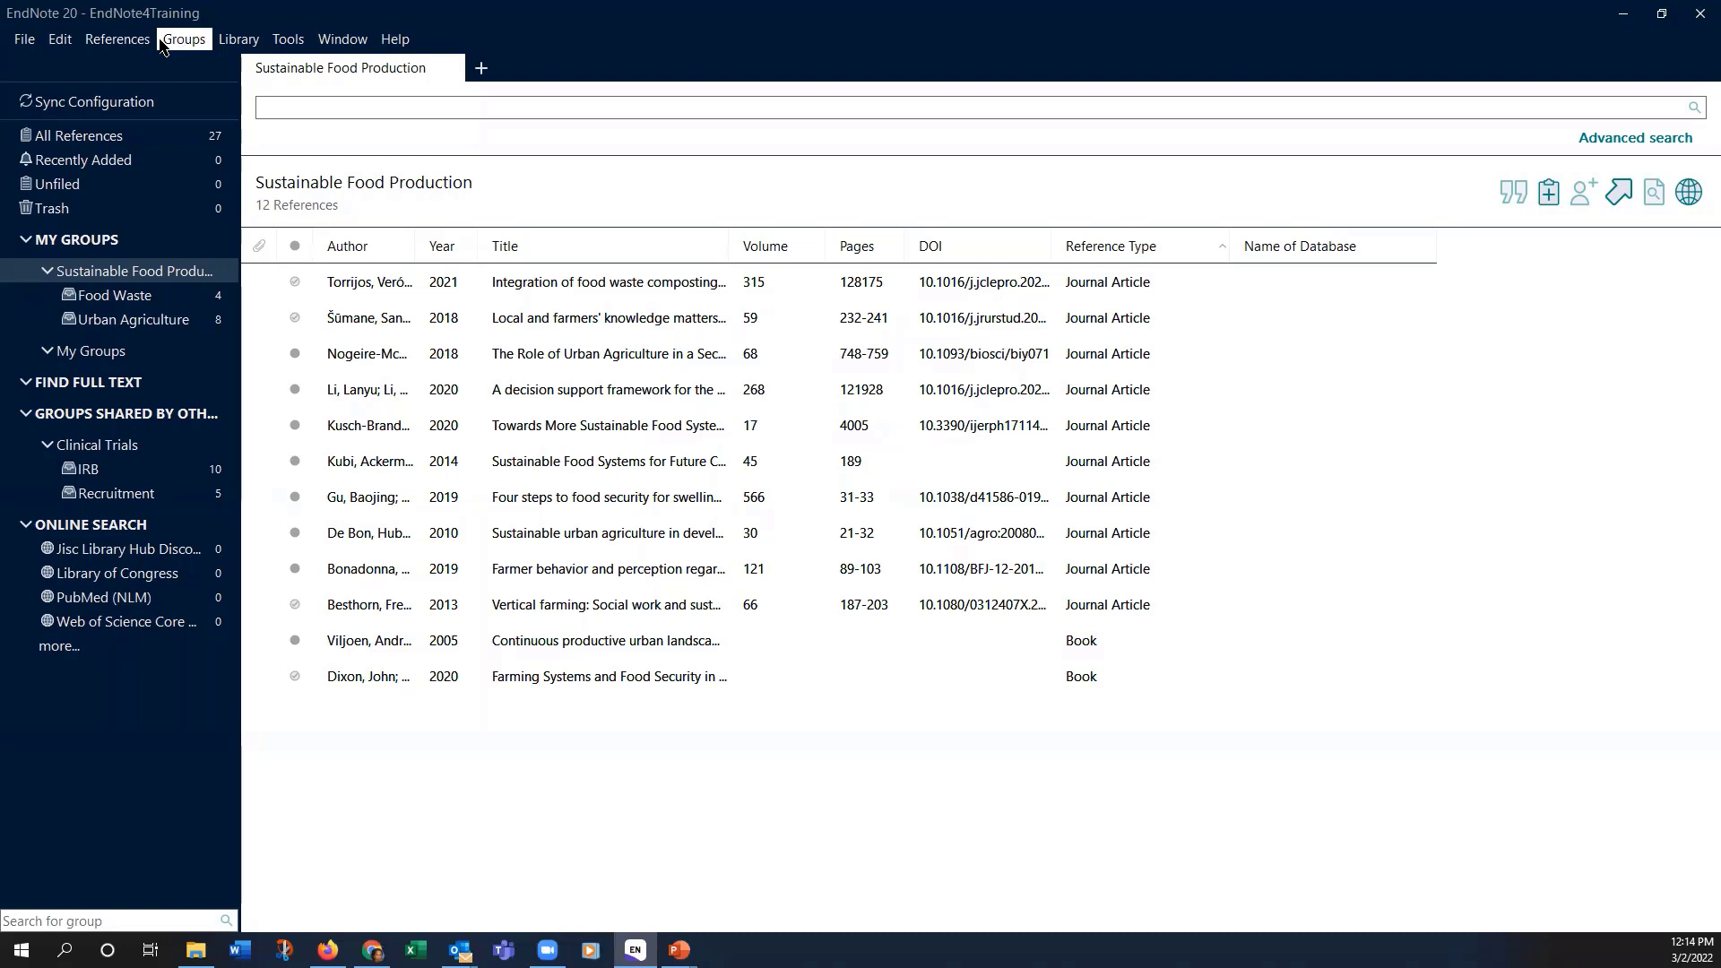
pyautogui.click(238, 41)
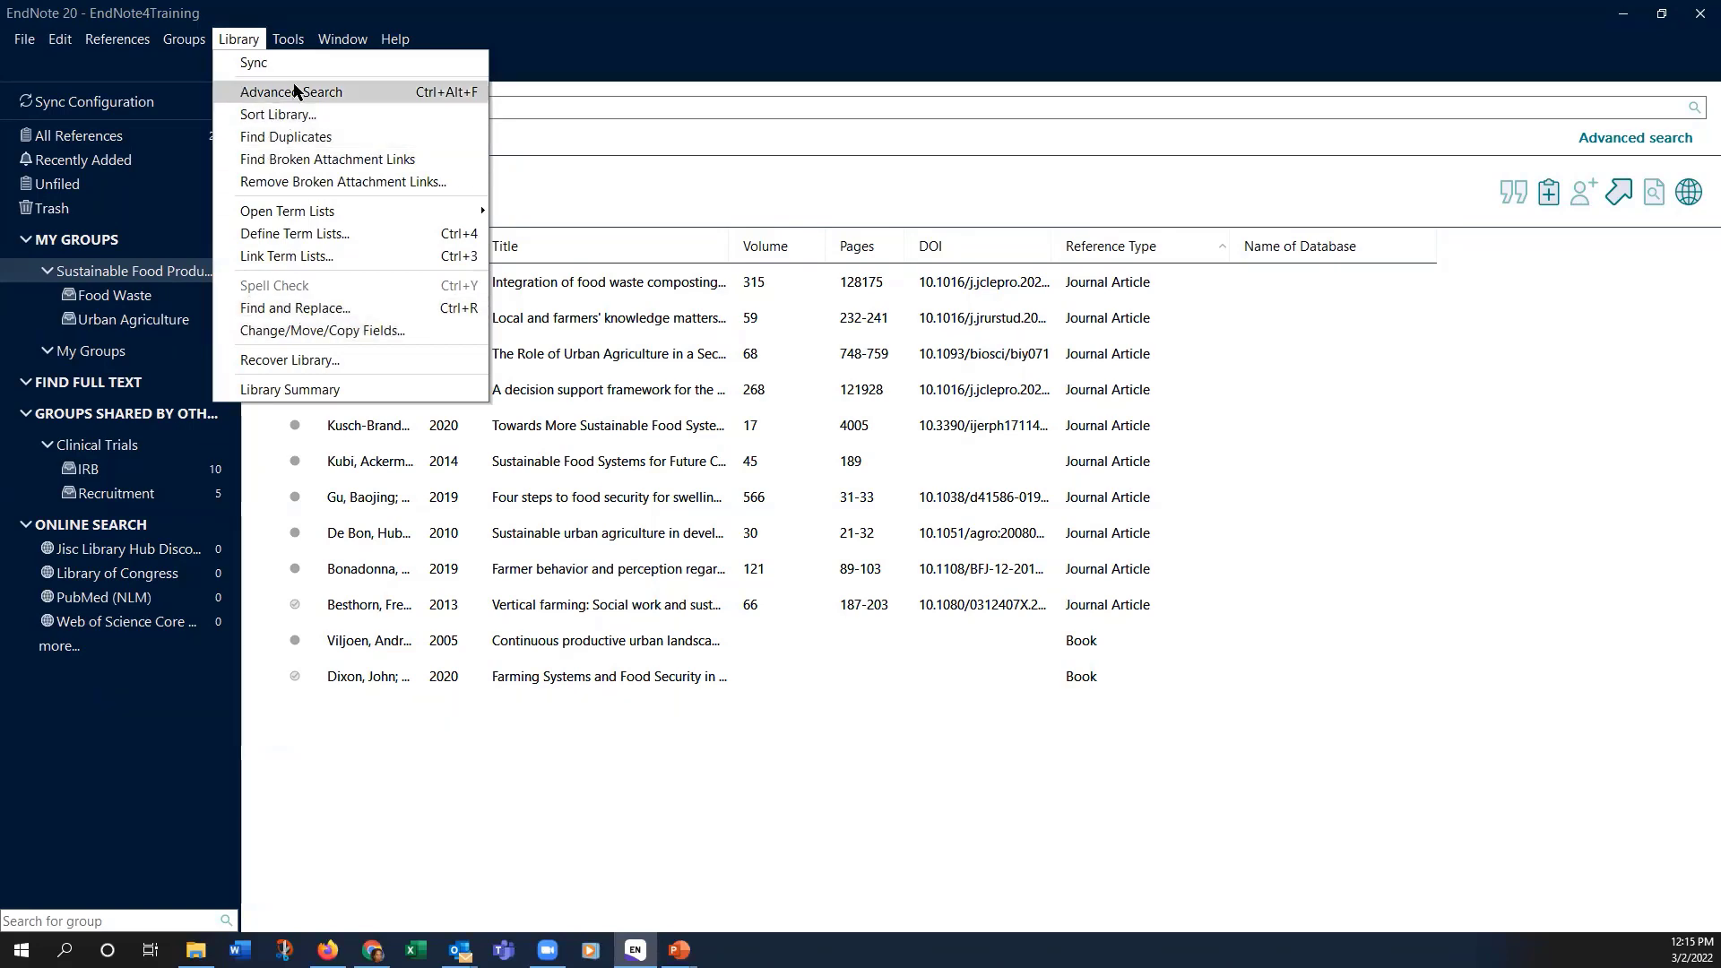
pyautogui.moveTo(287, 51)
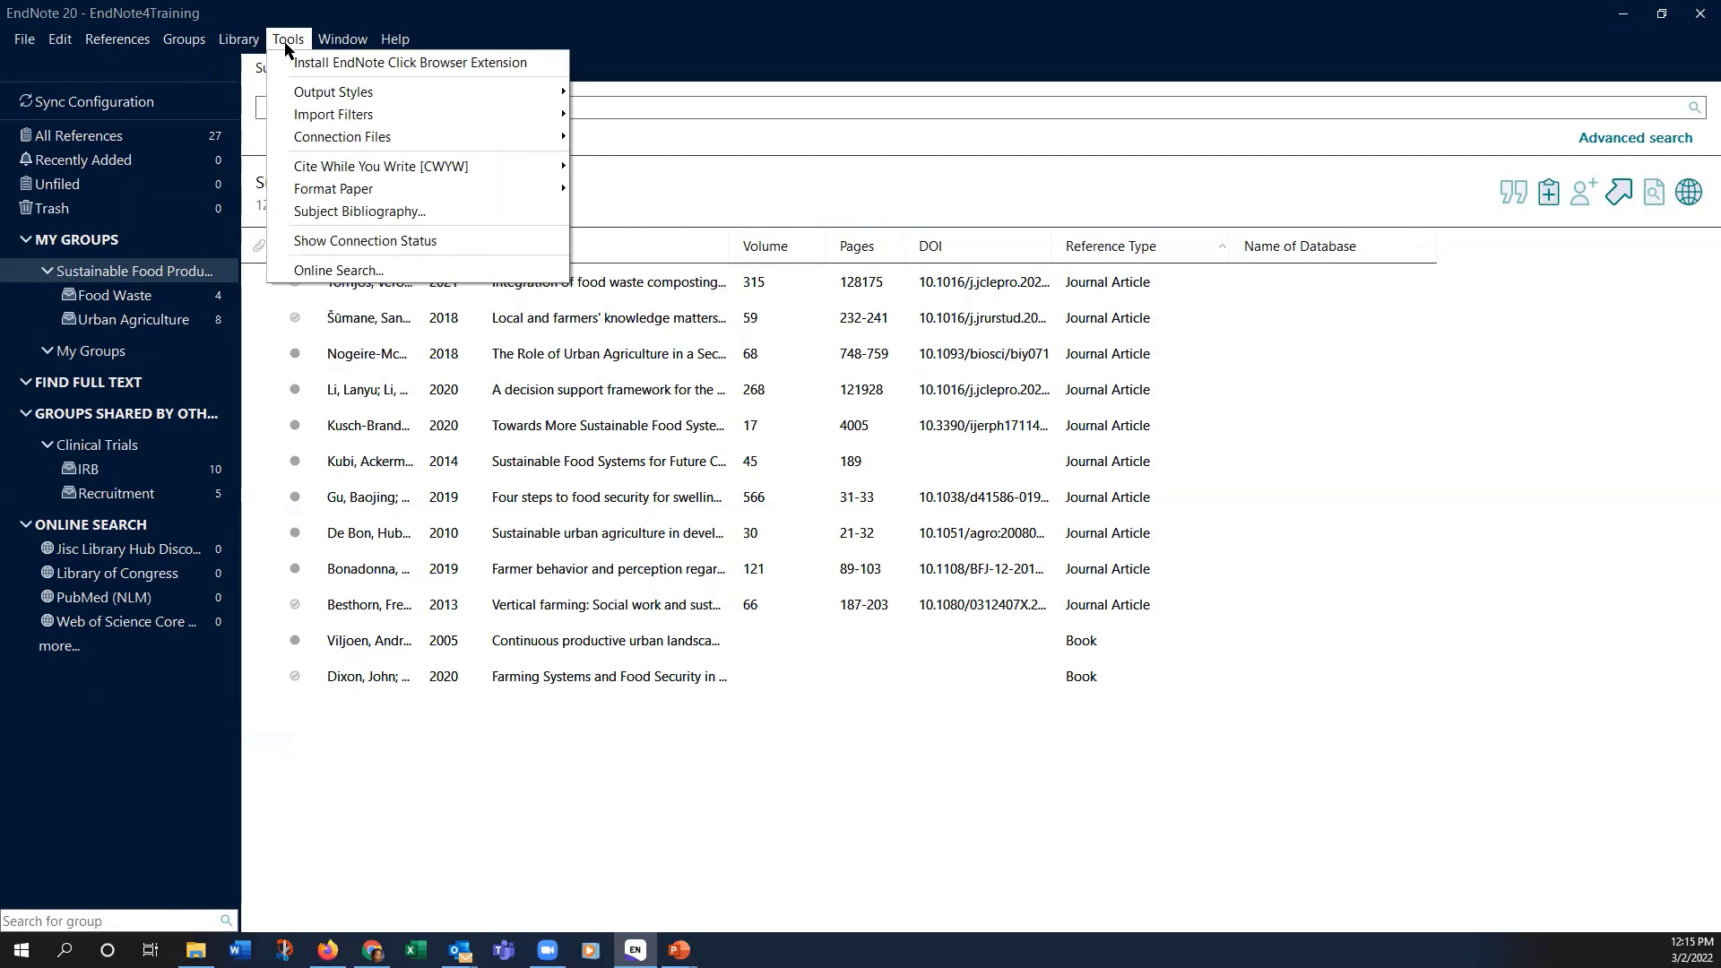
pyautogui.moveTo(77, 44)
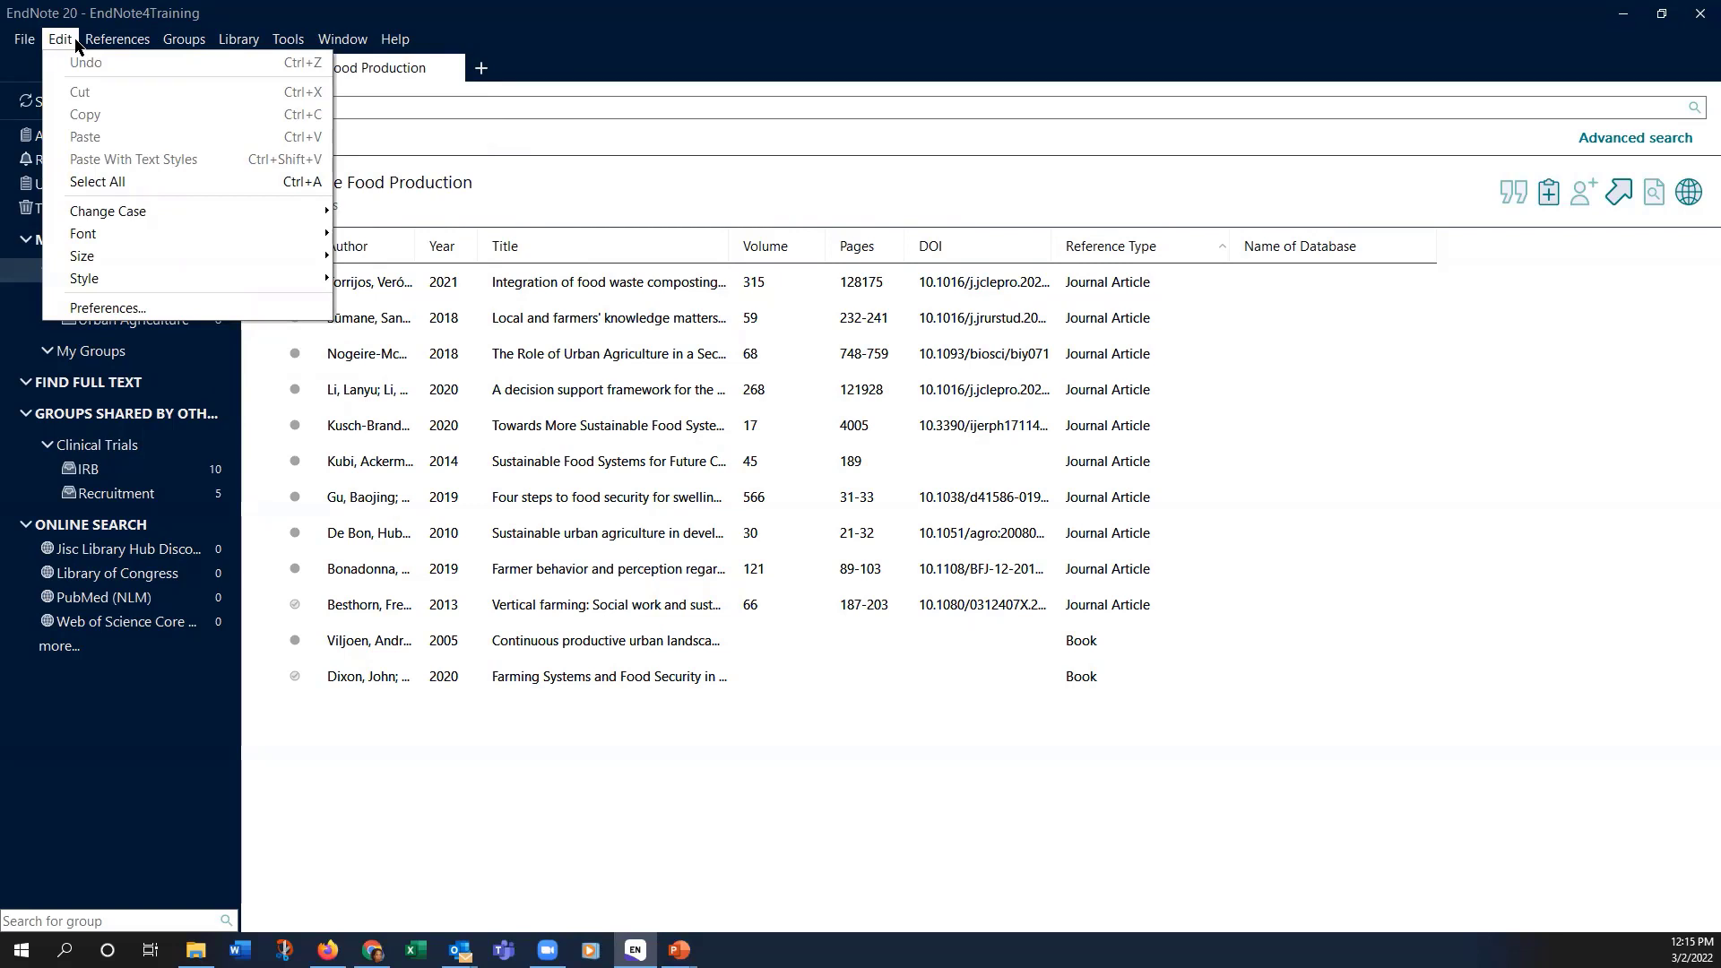
pyautogui.moveTo(222, 47)
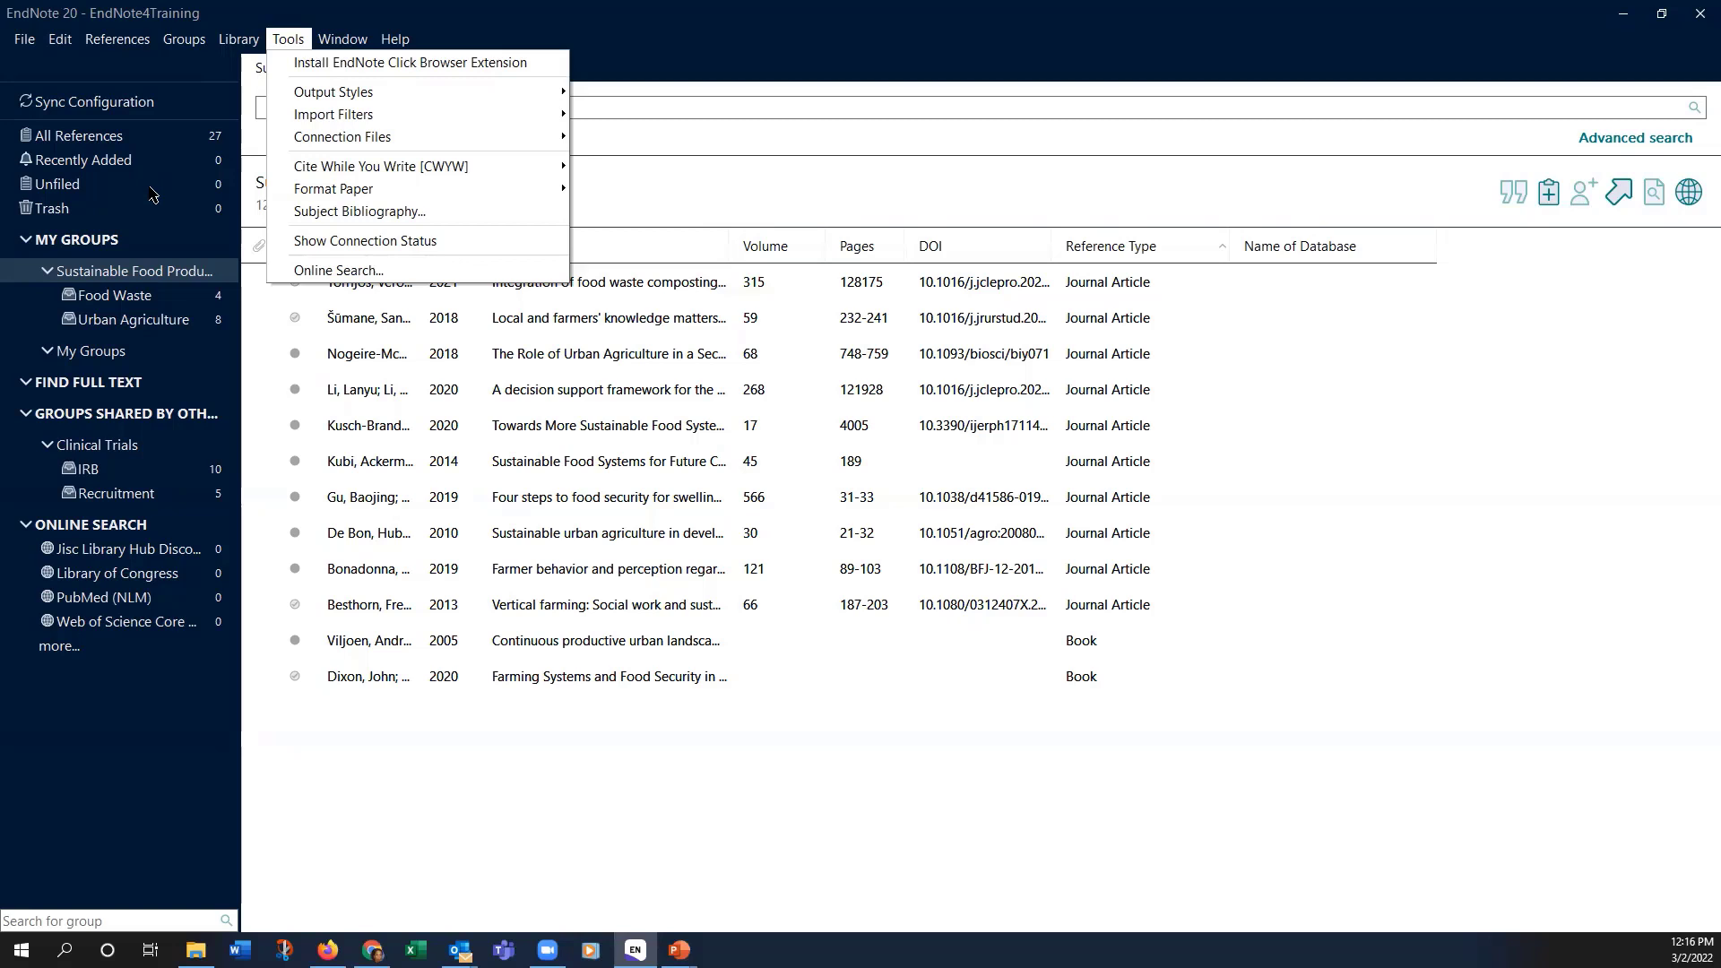
# Step: Dismiss the Tools menu by selecting the Sustainable Food Production group
pyautogui.click(93, 277)
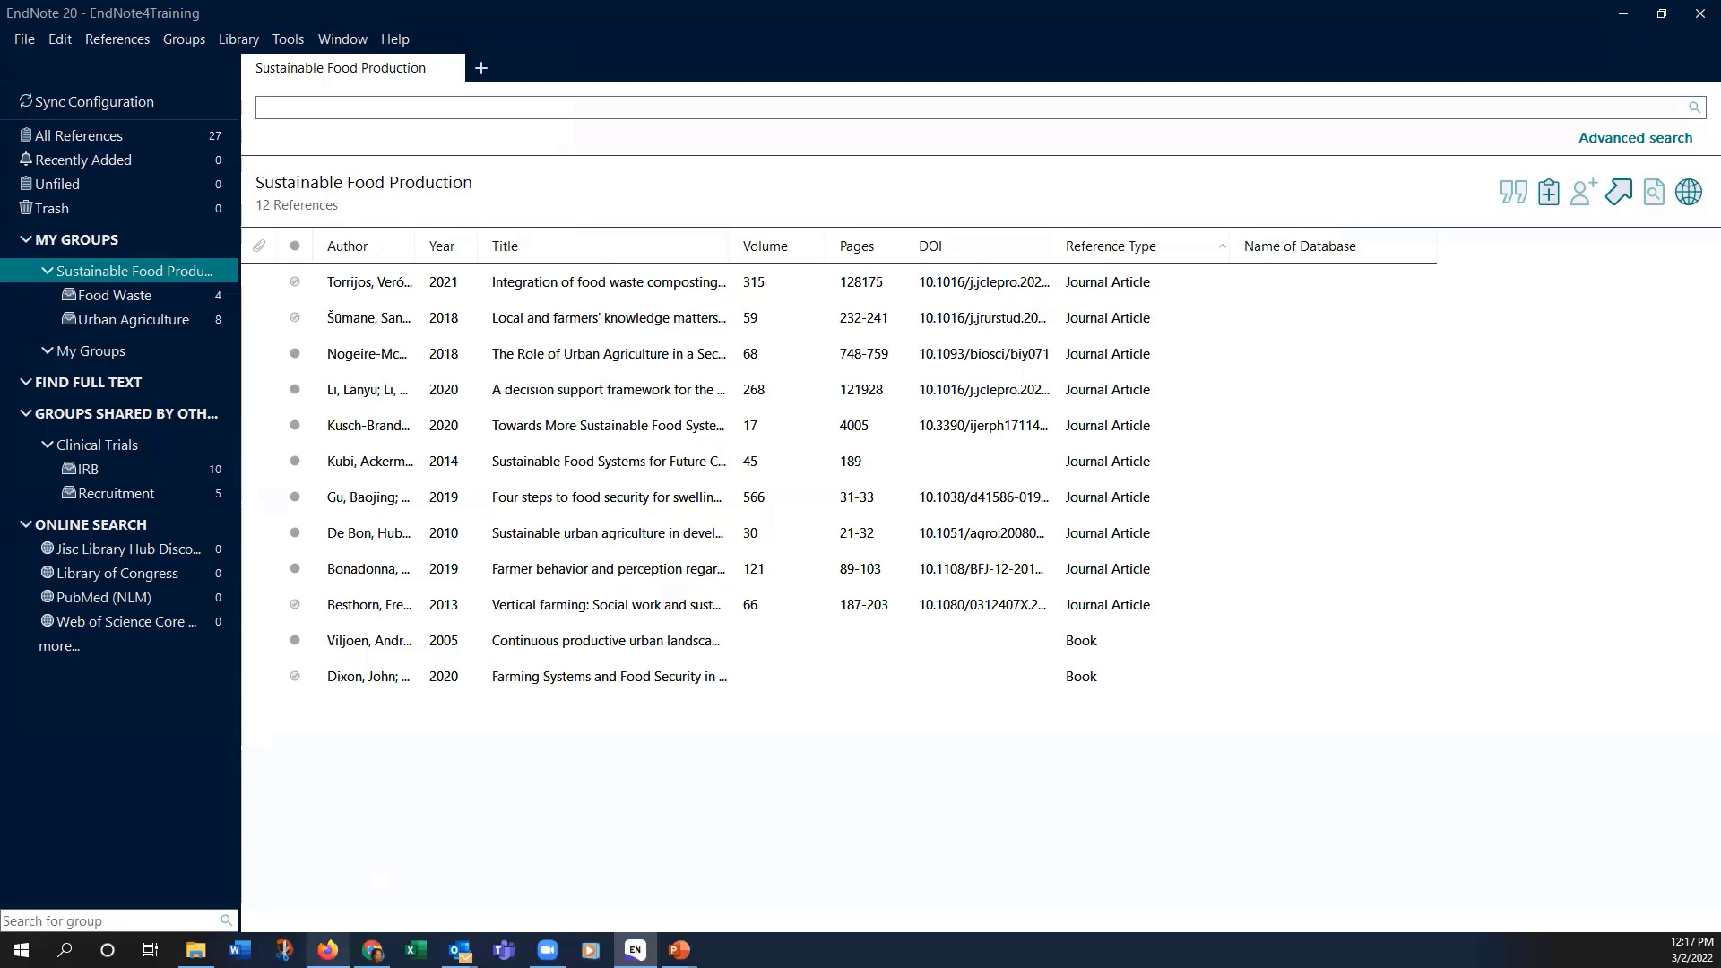
# Step: In Firefox, go to the Drexel University Libraries home page and start a DragonSearch query
pyautogui.moveTo(327, 949)
pyautogui.click(328, 874)
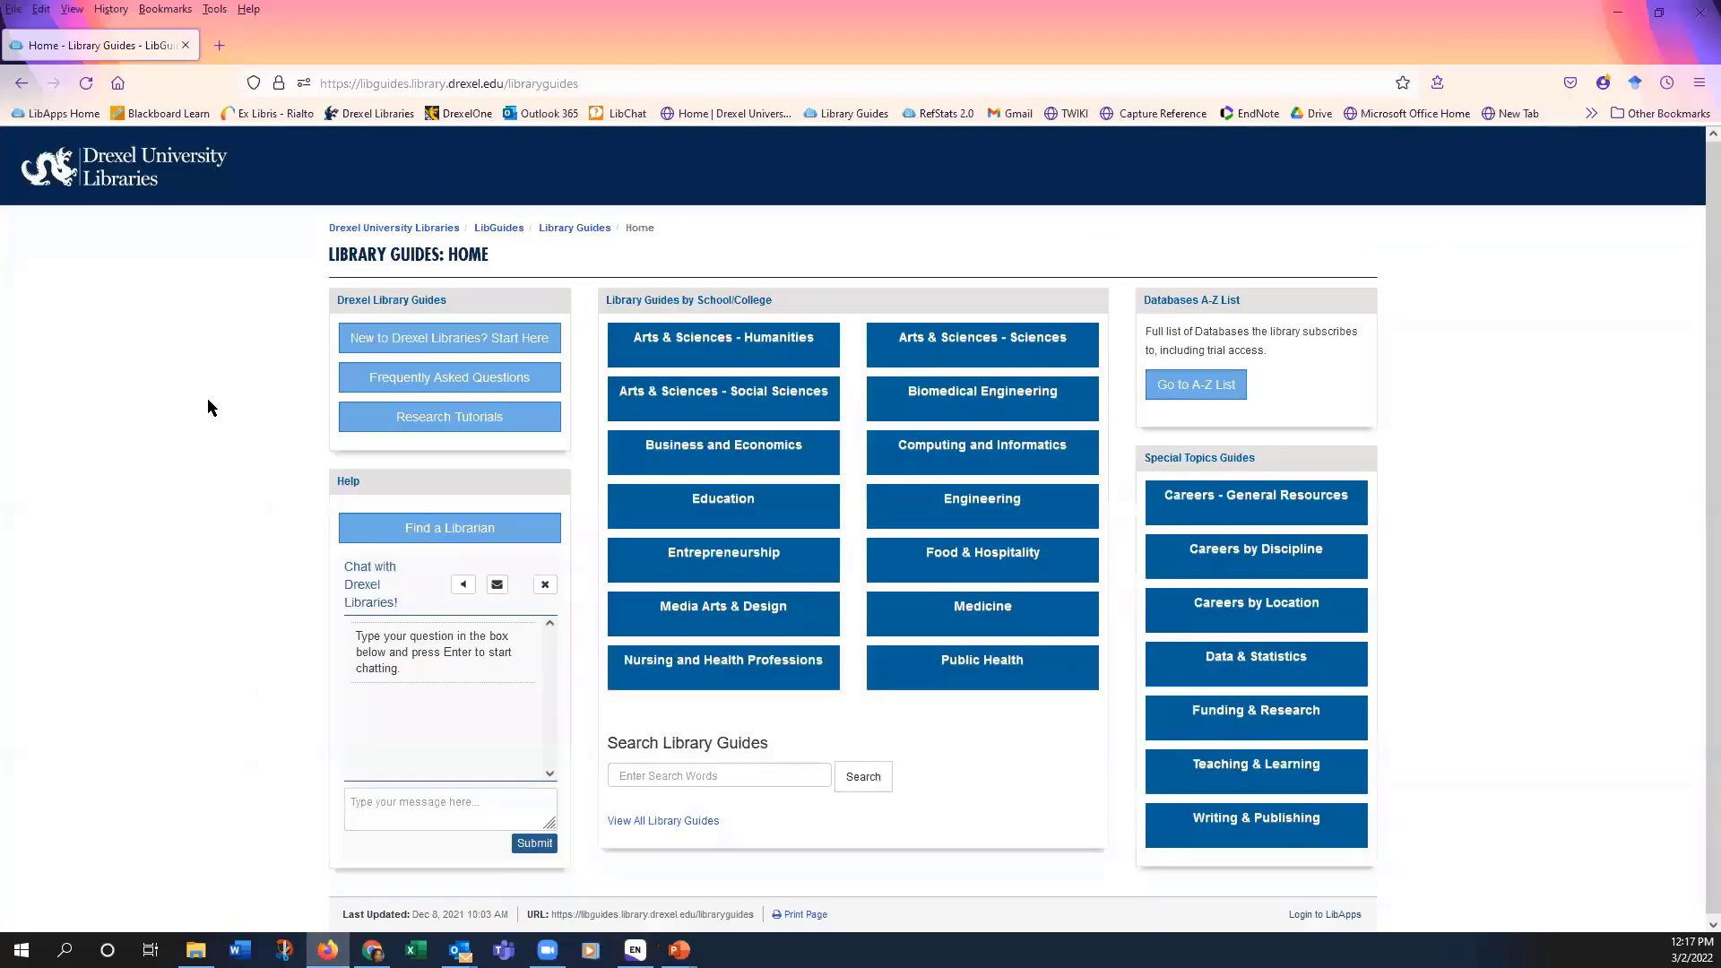
pyautogui.click(379, 117)
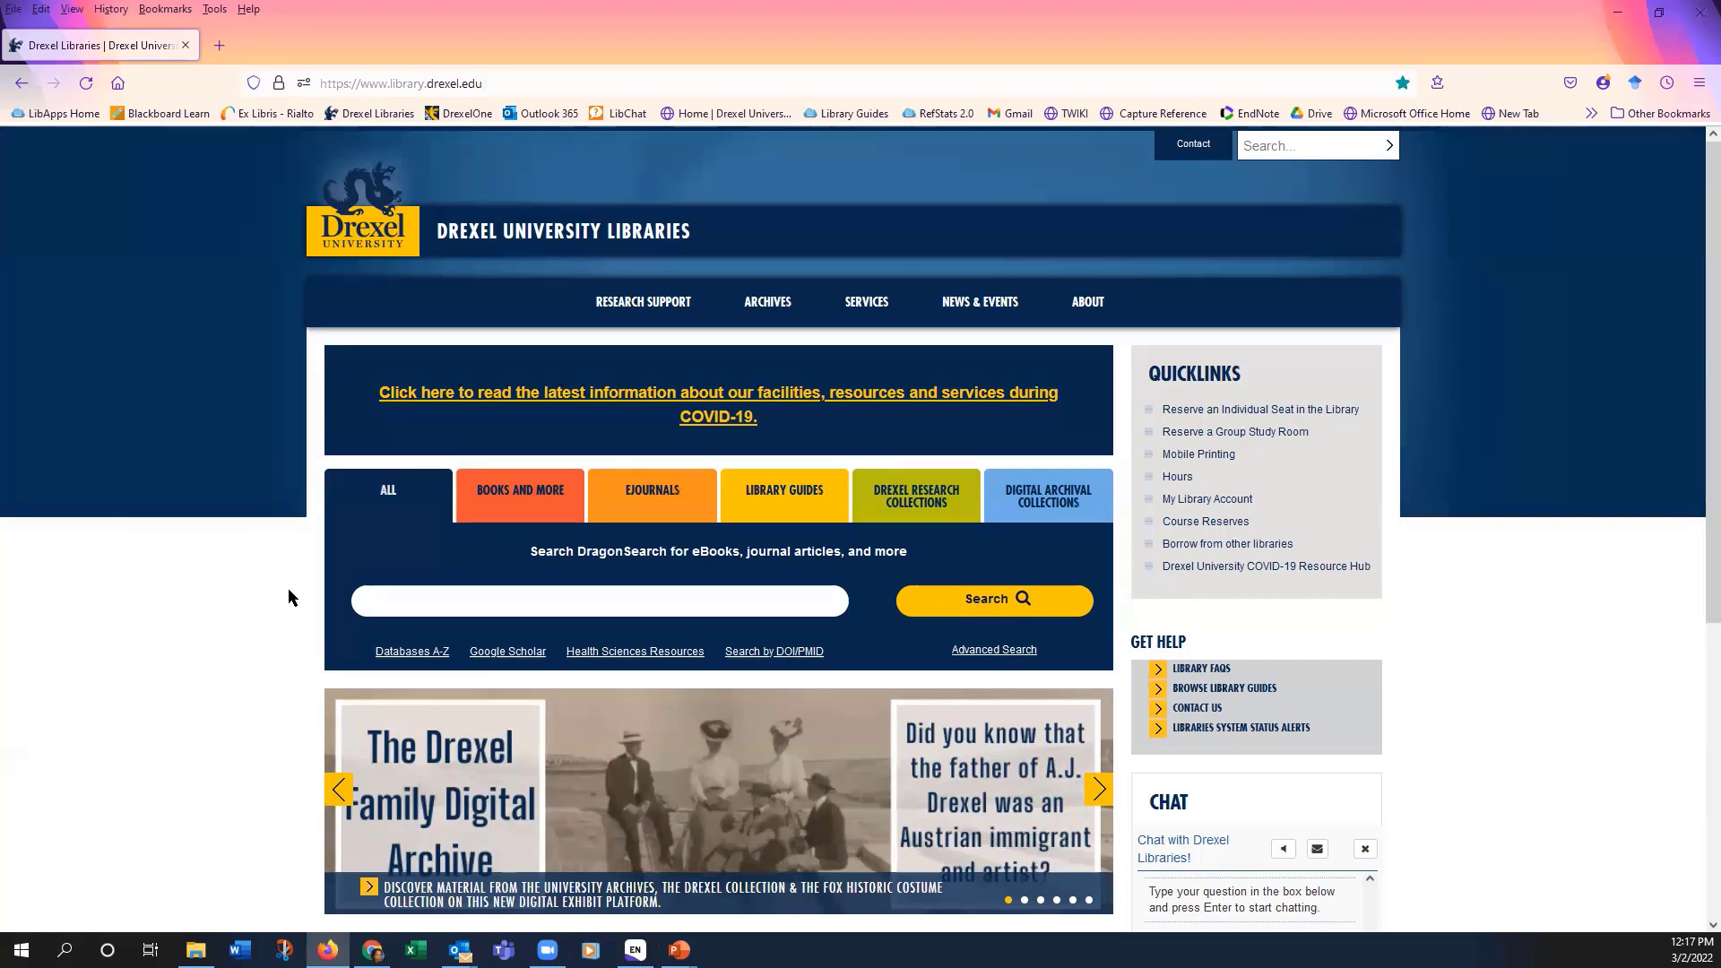
pyautogui.click(395, 602)
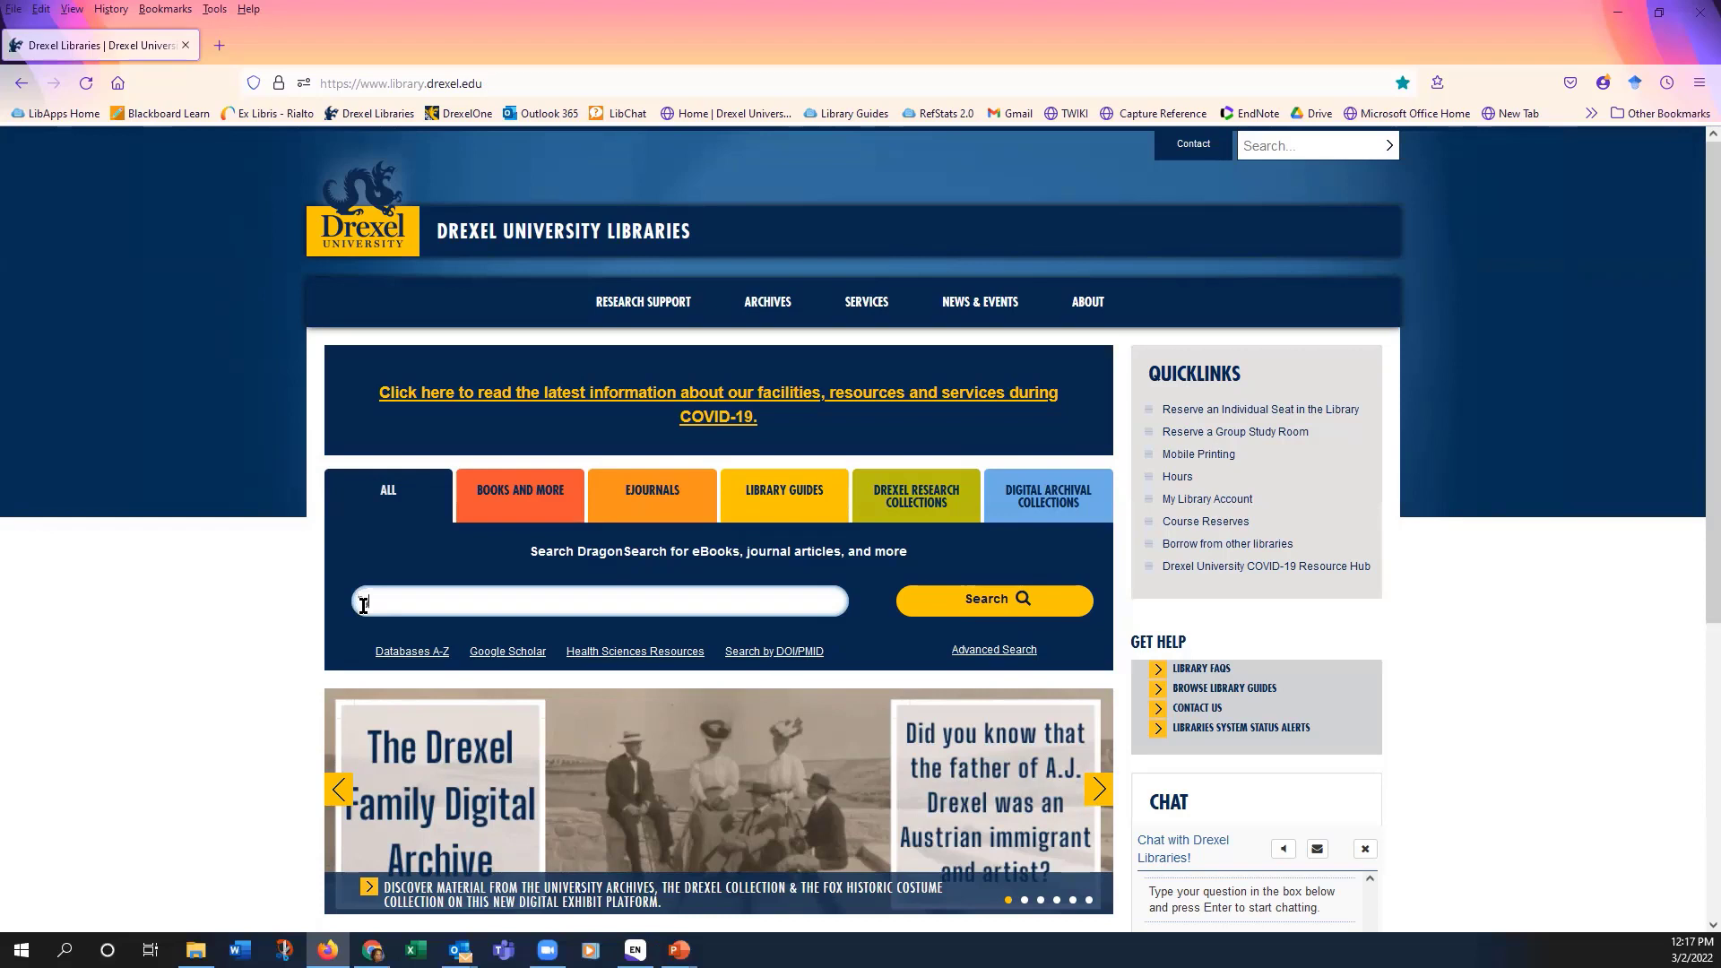
# Step: Search DragonSearch for '"ground water" AND fracking' and limit results to articles
pyautogui.write('ground water" AND fracking')
pyautogui.click(986, 608)
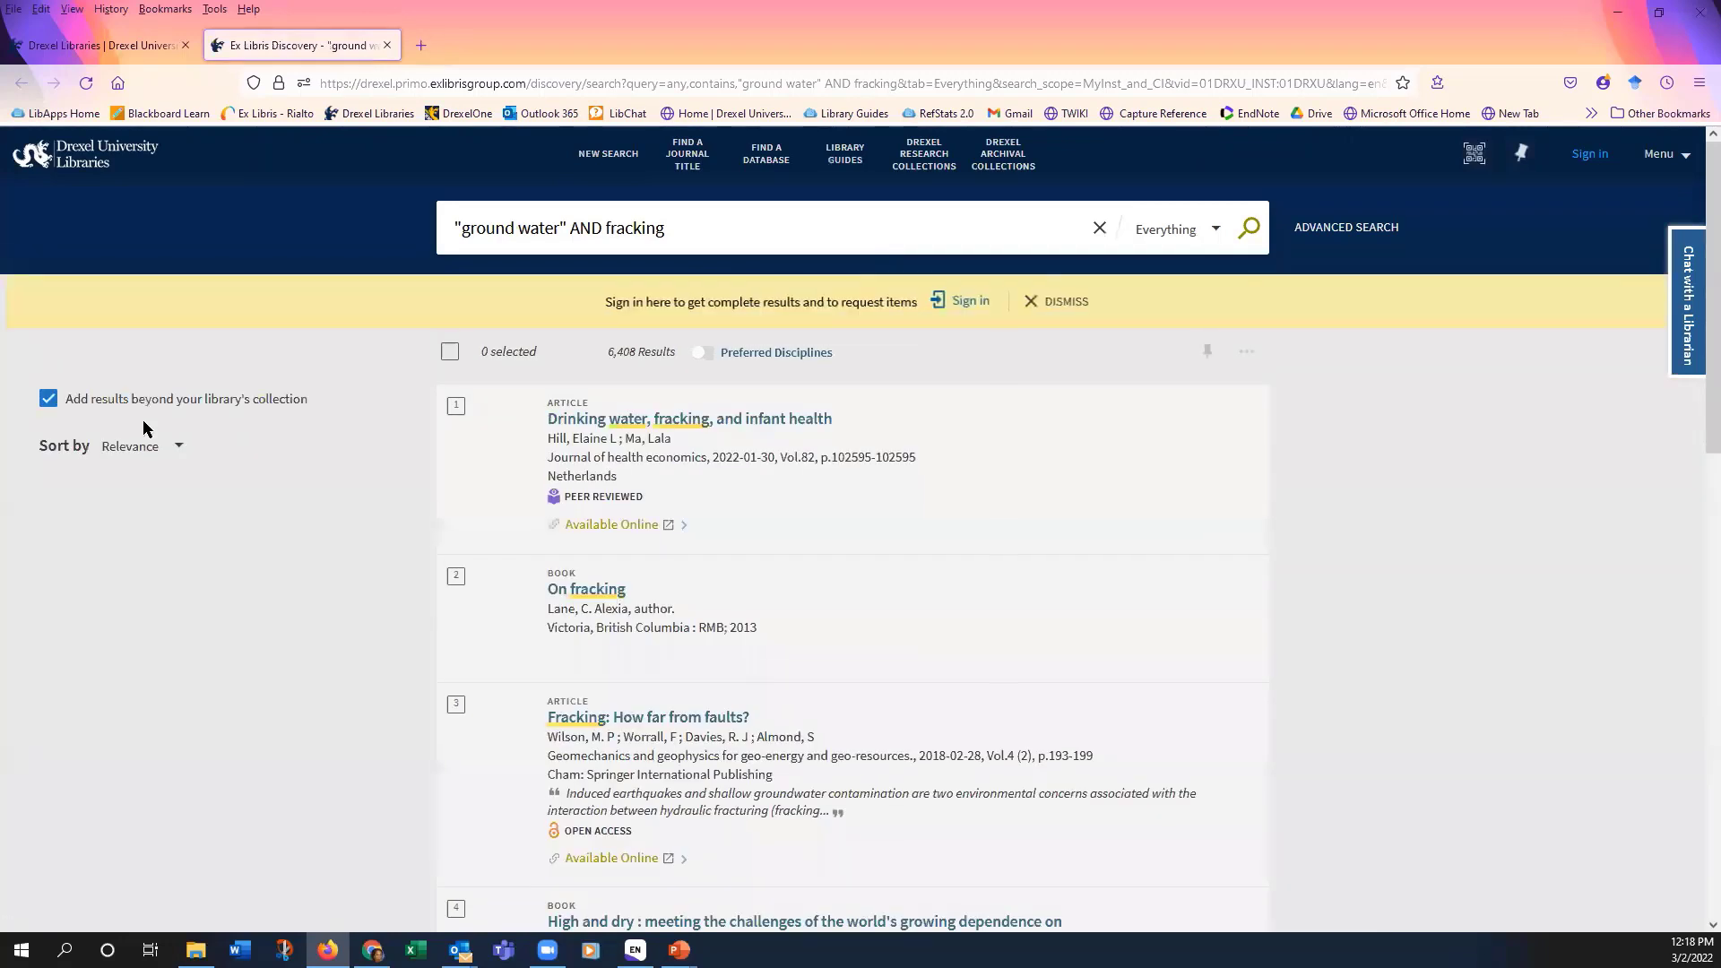
pyautogui.scroll(-1, 200, 526)
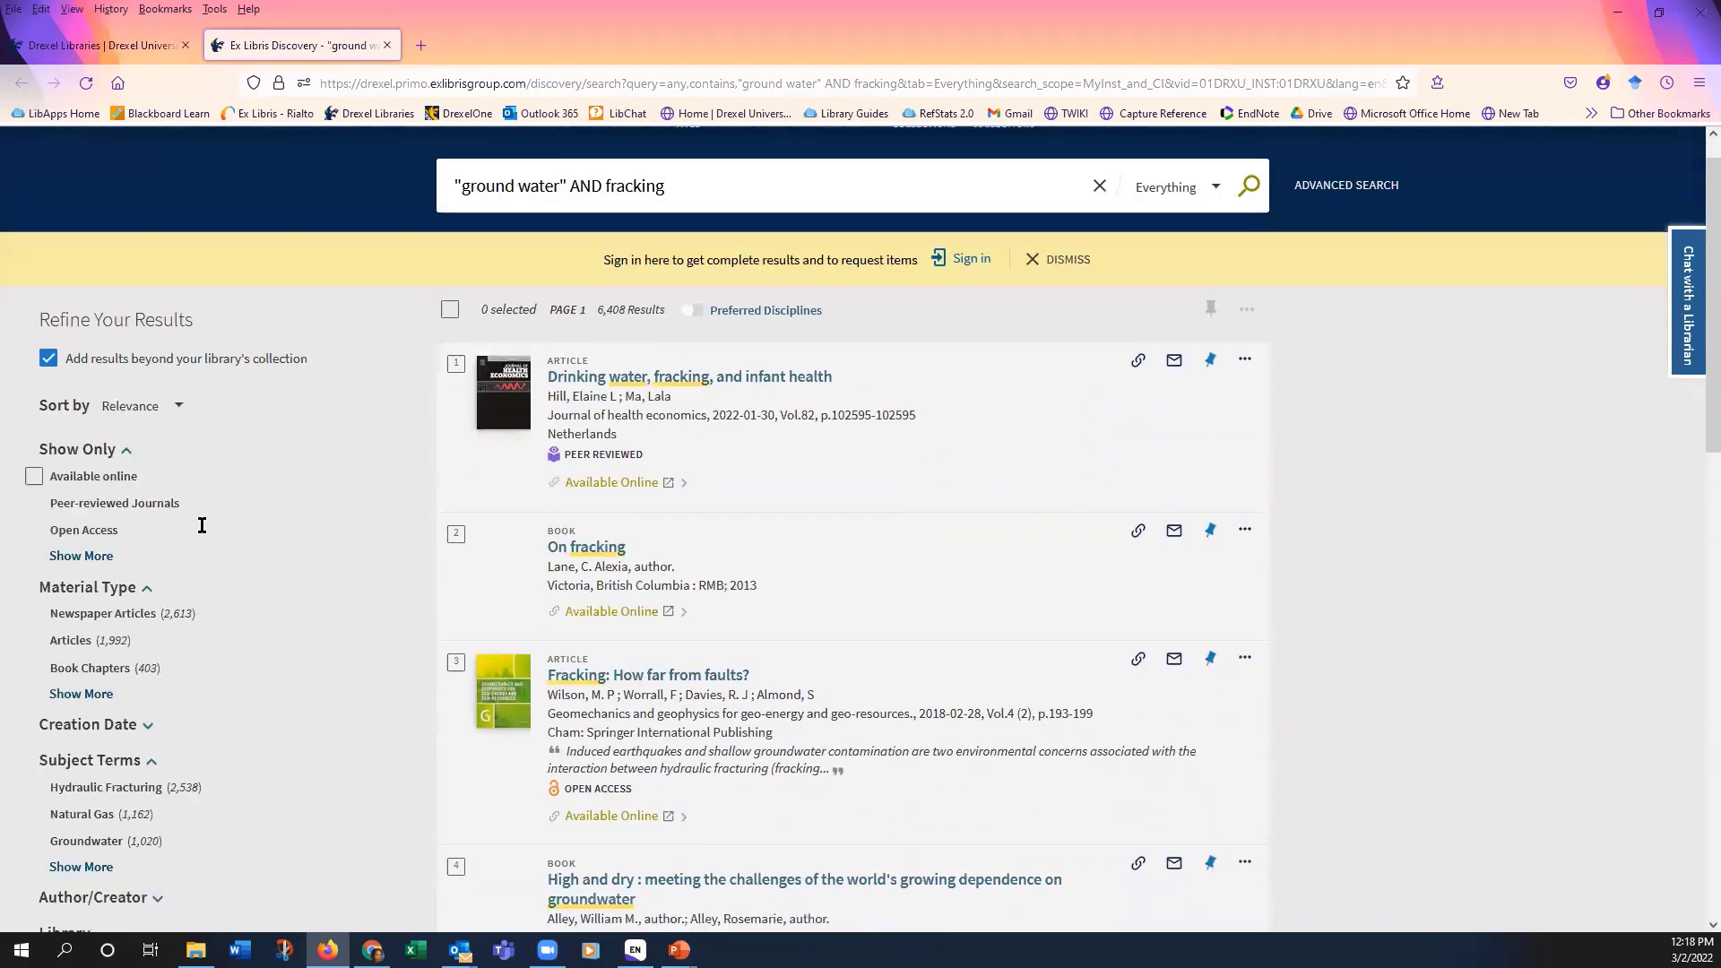
pyautogui.click(70, 591)
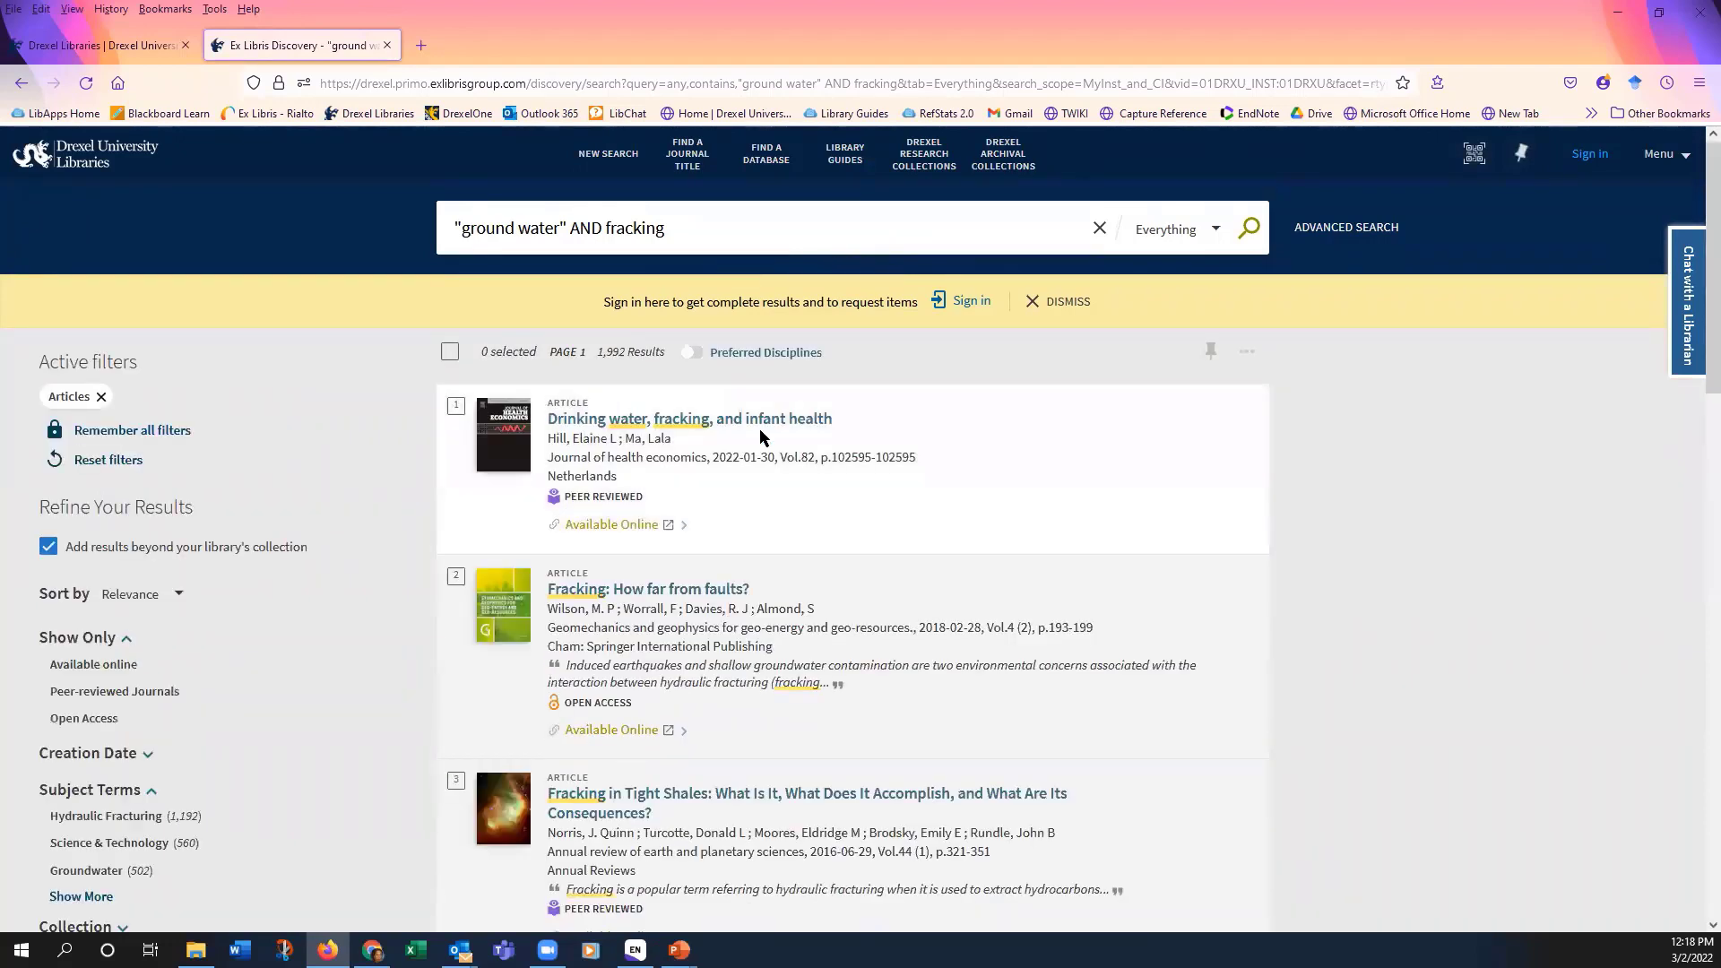
# Step: Save four articles (infant health, tight shales, shale gas groundwater, fault zone) to favorites and view My Favorites
pyautogui.scroll(-1, 956, 457)
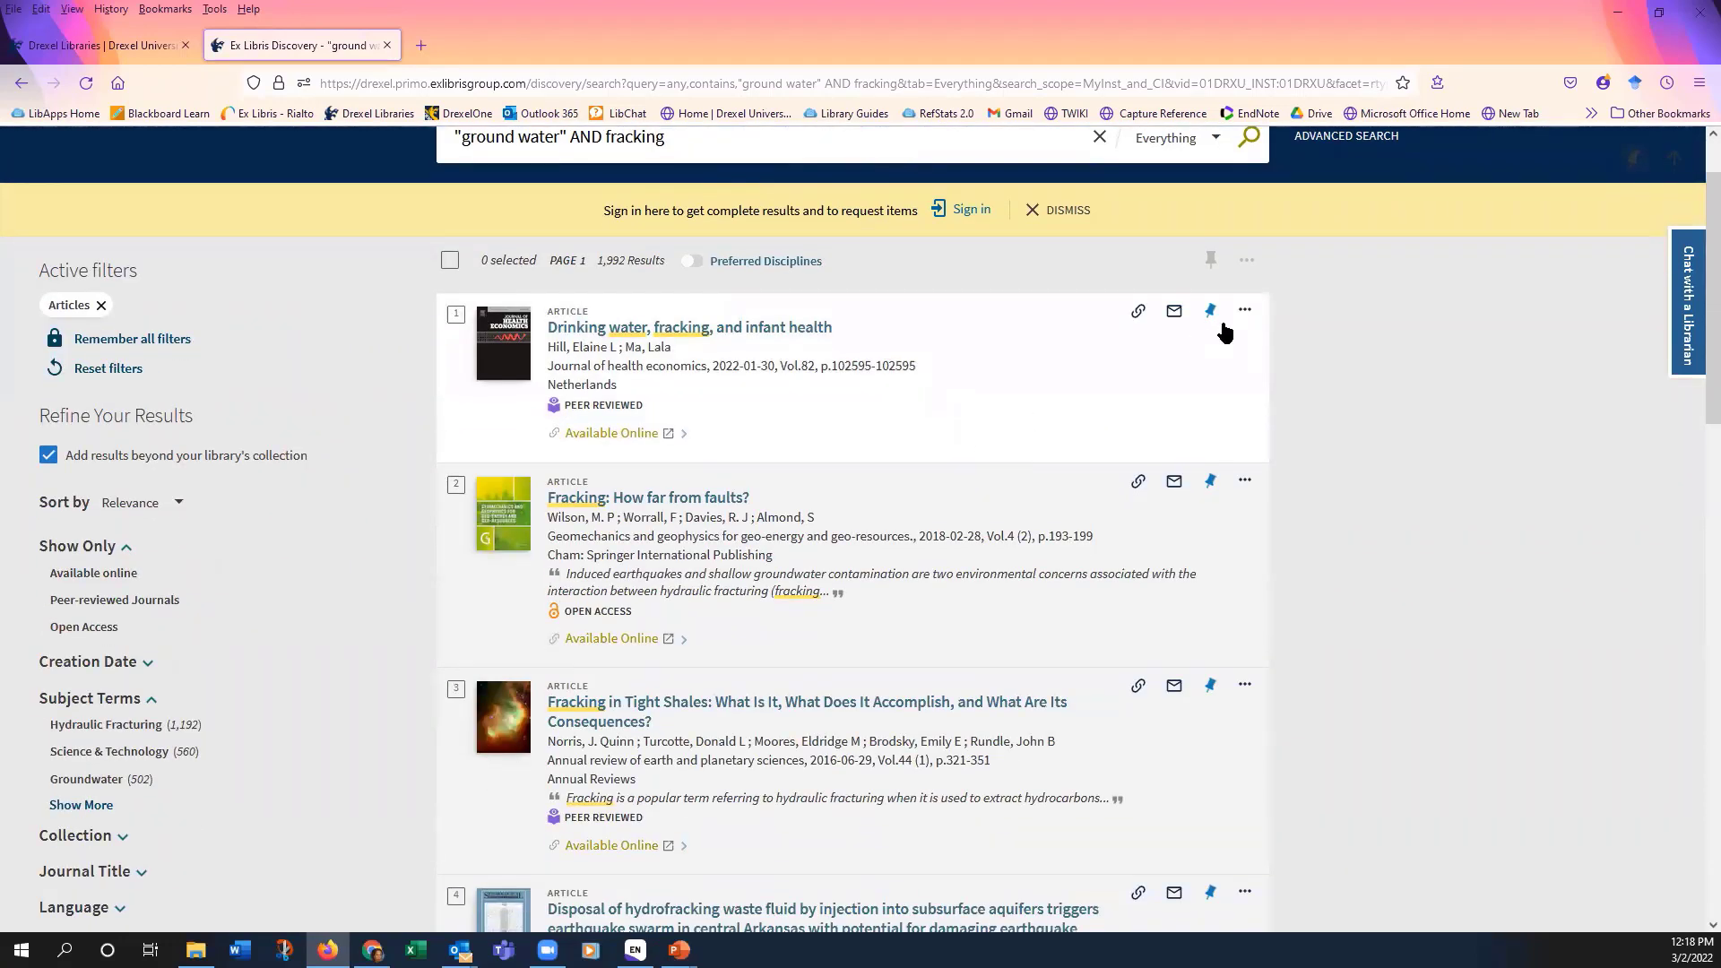
pyautogui.click(1212, 314)
pyautogui.scroll(-2, 1133, 433)
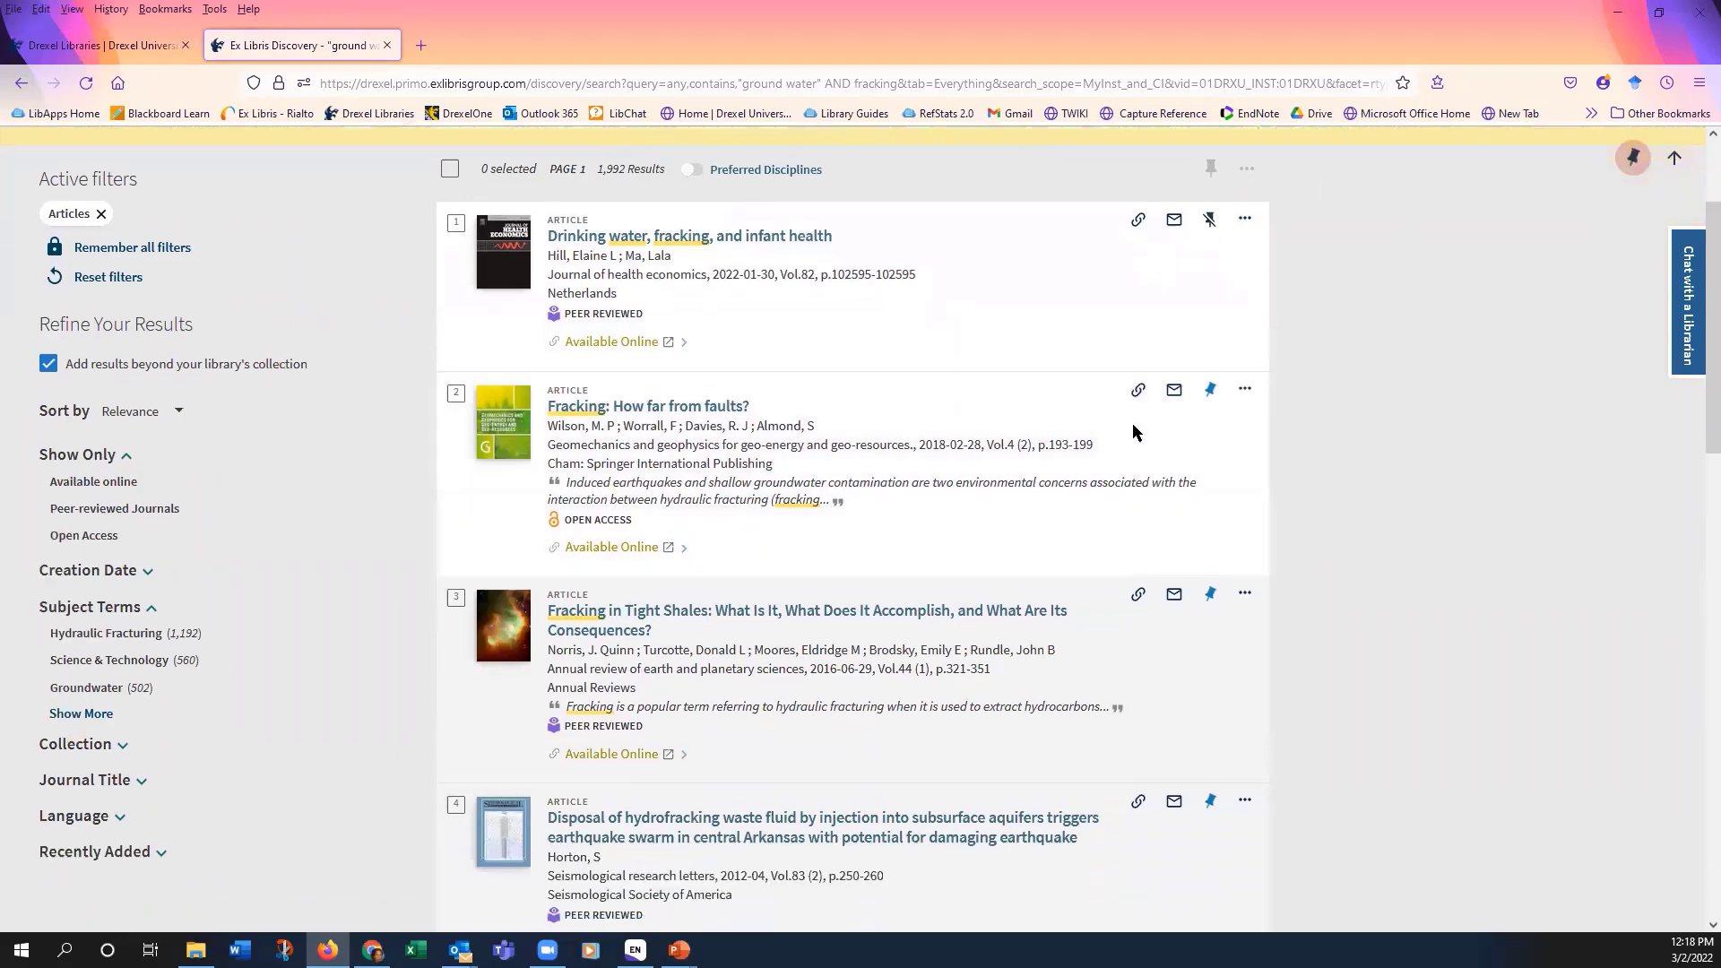
pyautogui.click(1211, 503)
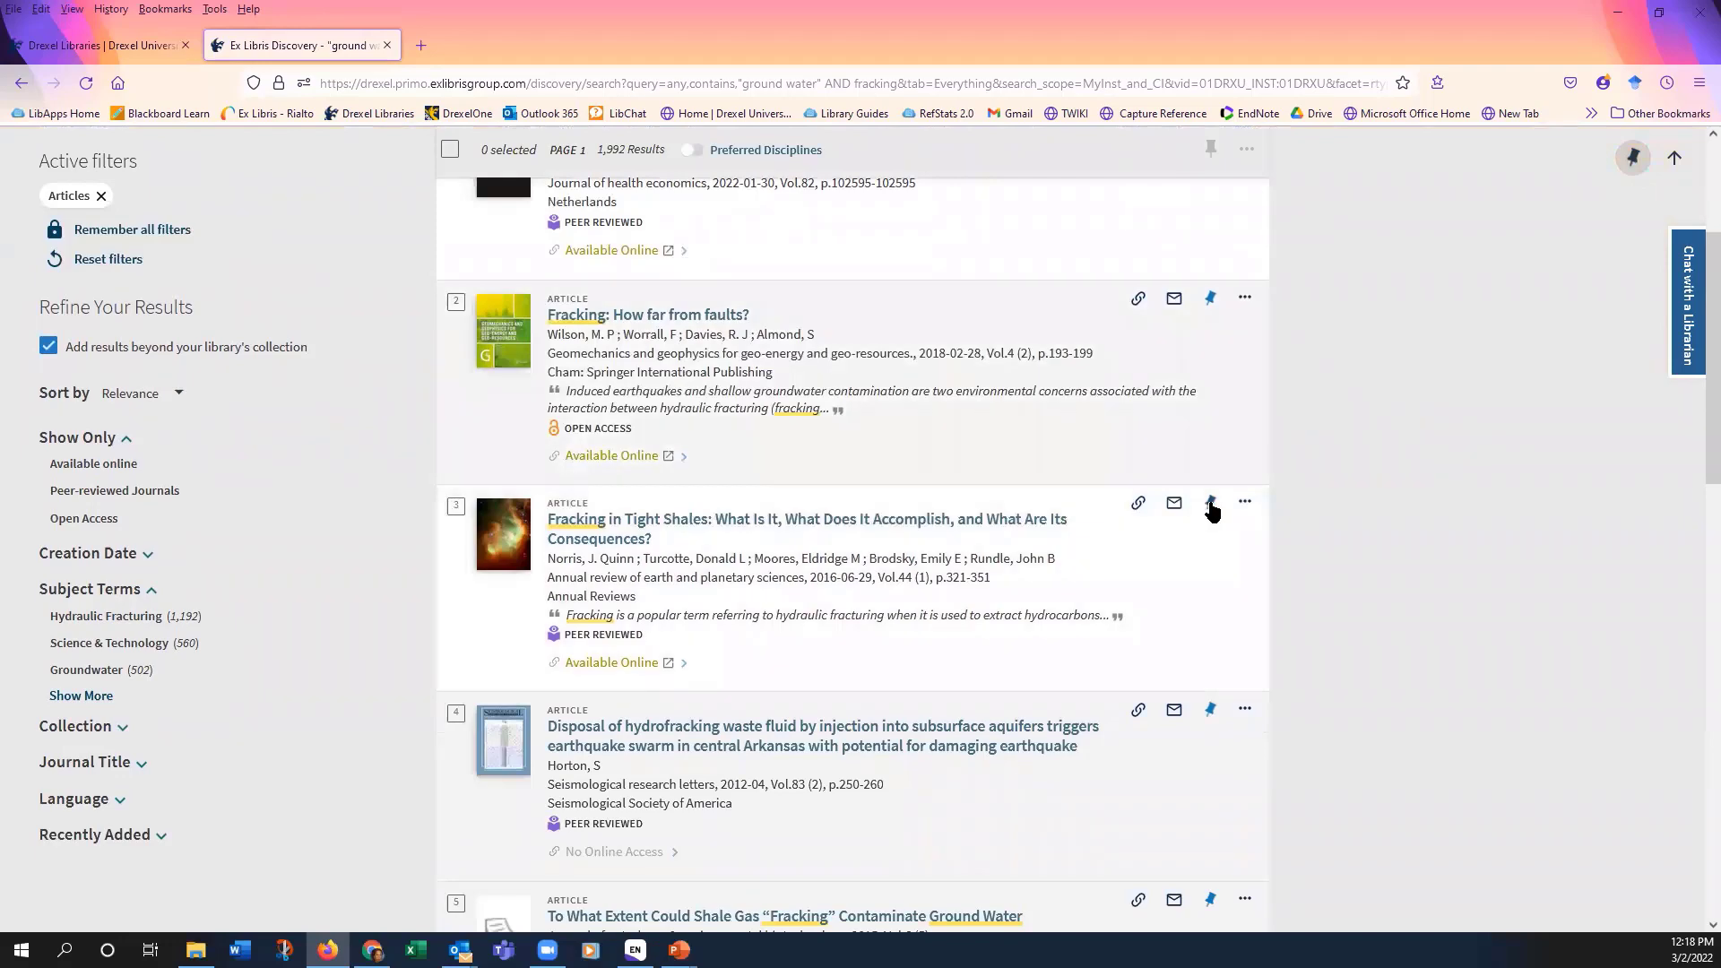
pyautogui.scroll(-4, 1213, 504)
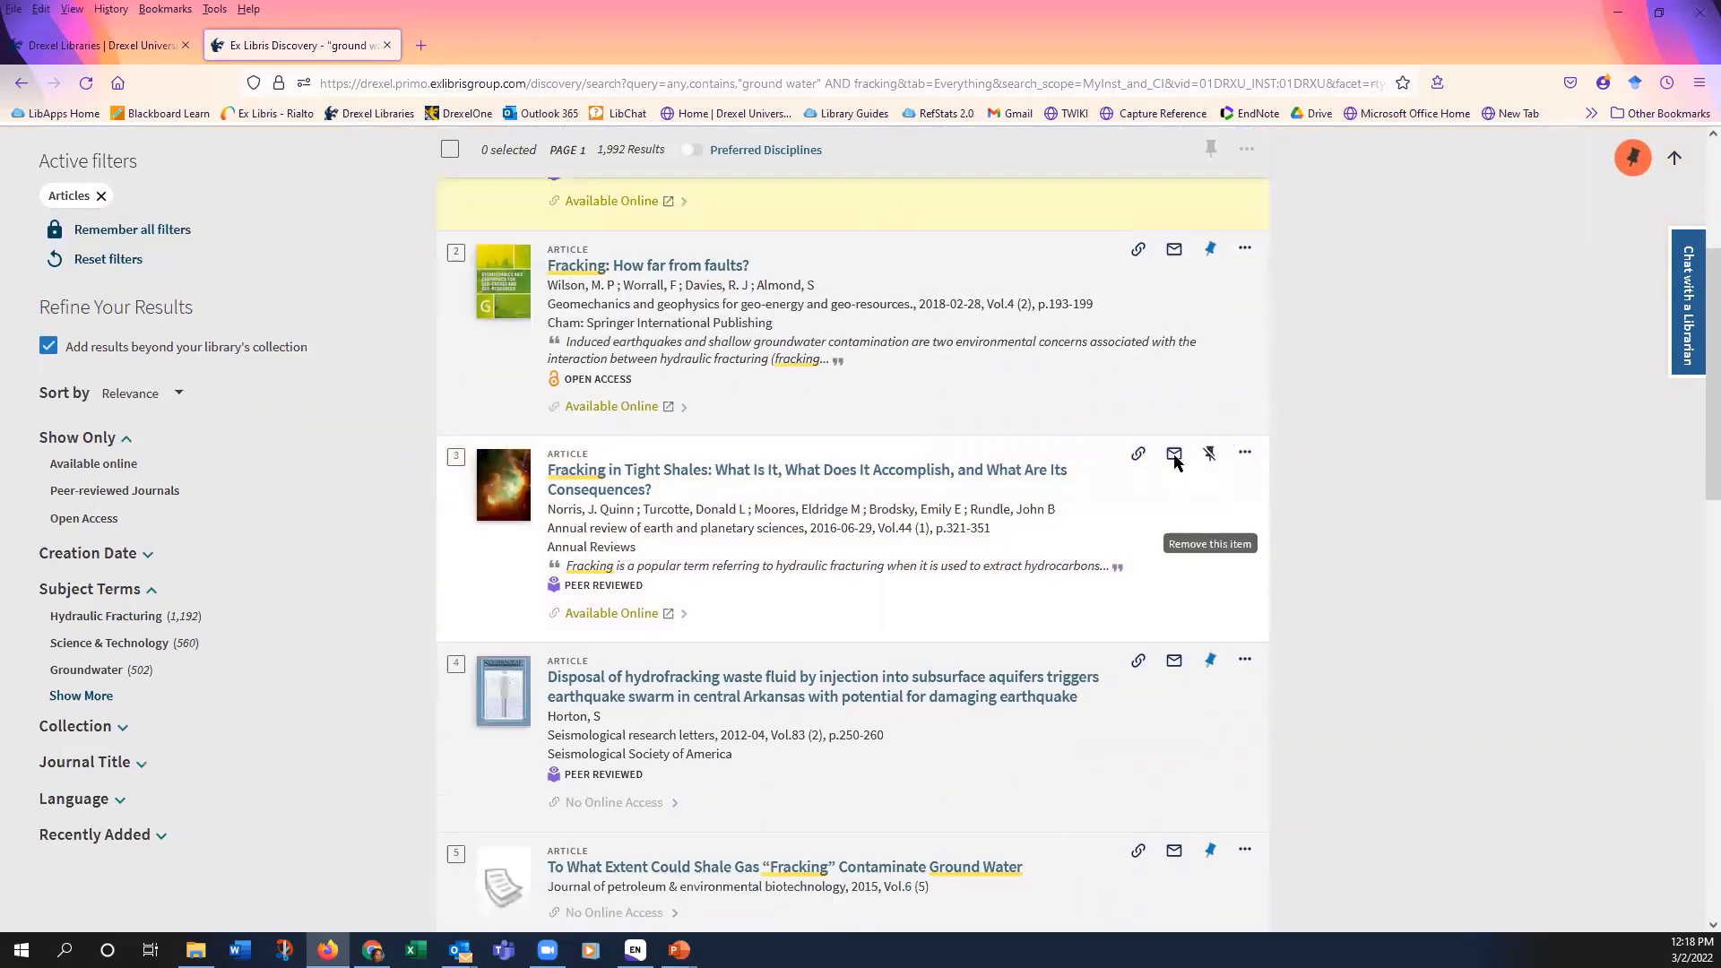
pyautogui.scroll(-1, 1131, 458)
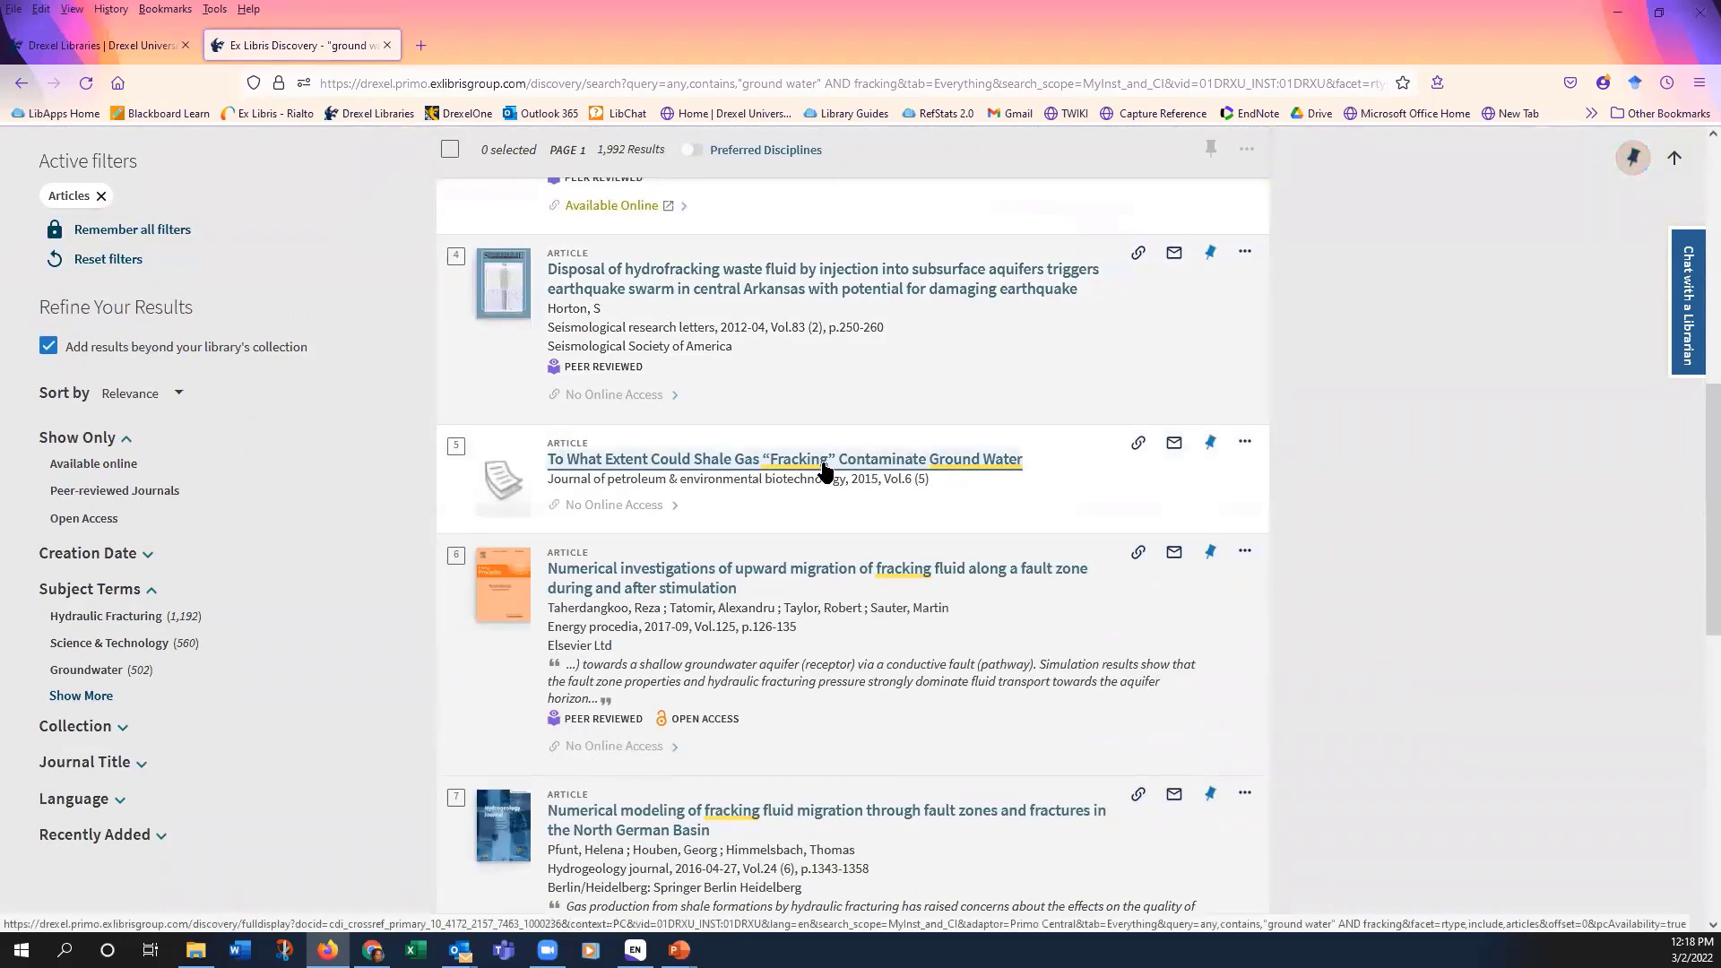
pyautogui.scroll(-1, 924, 473)
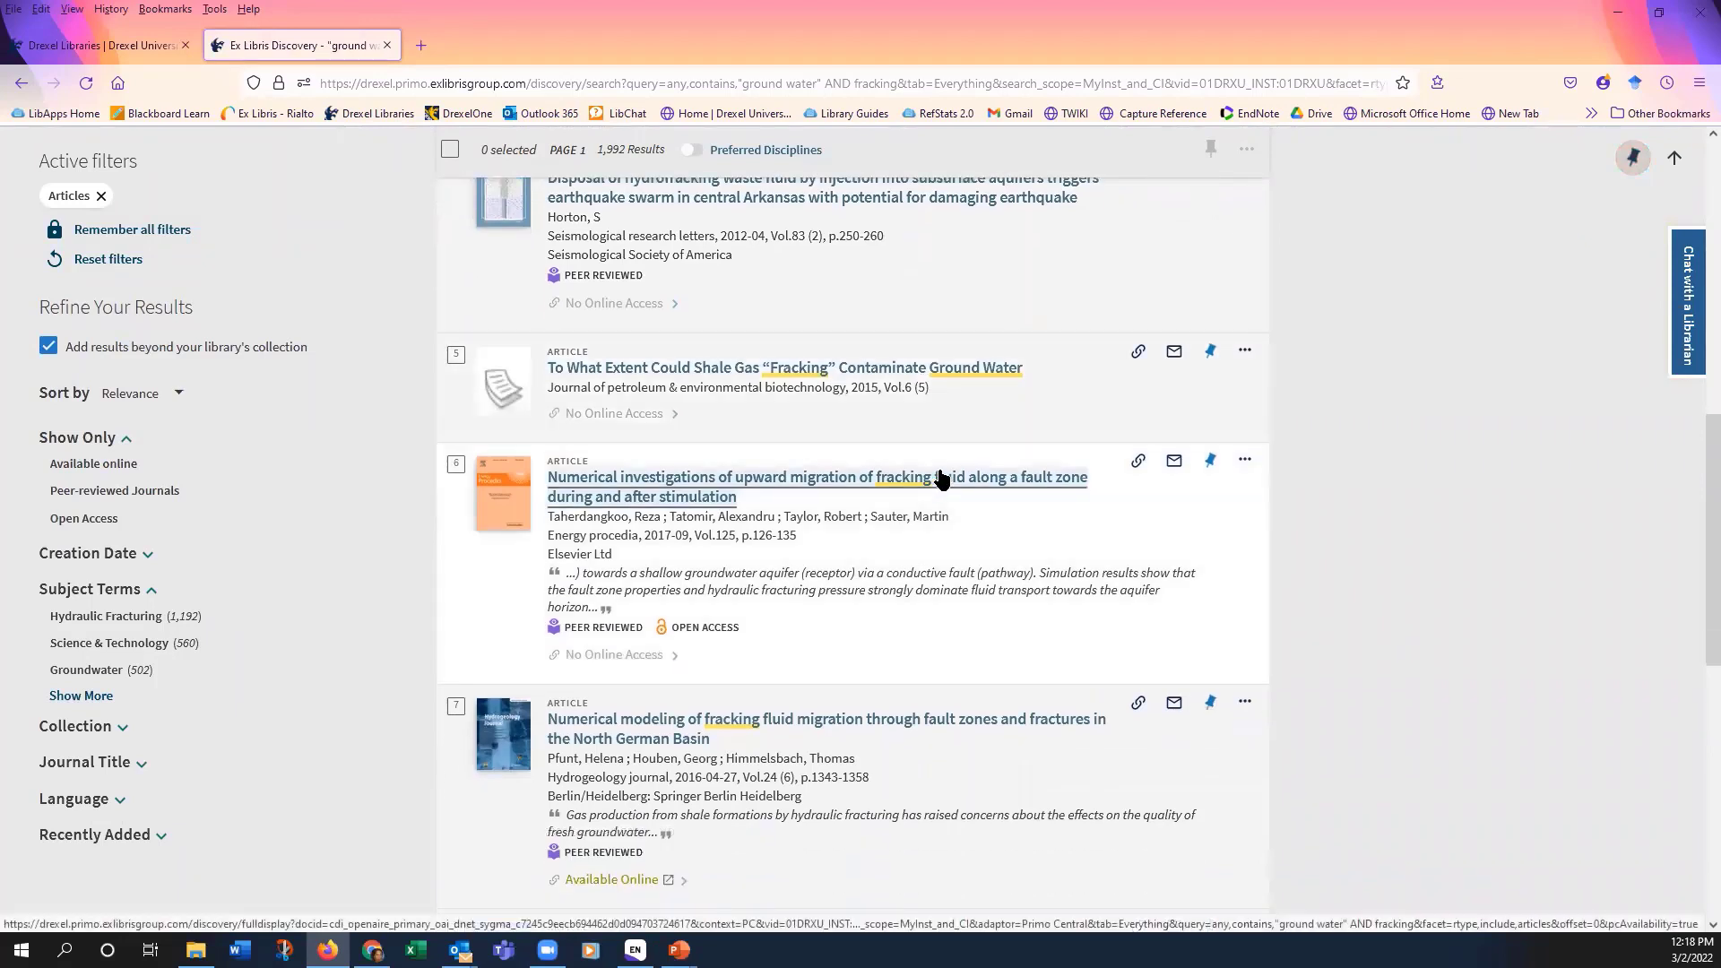
pyautogui.click(1209, 351)
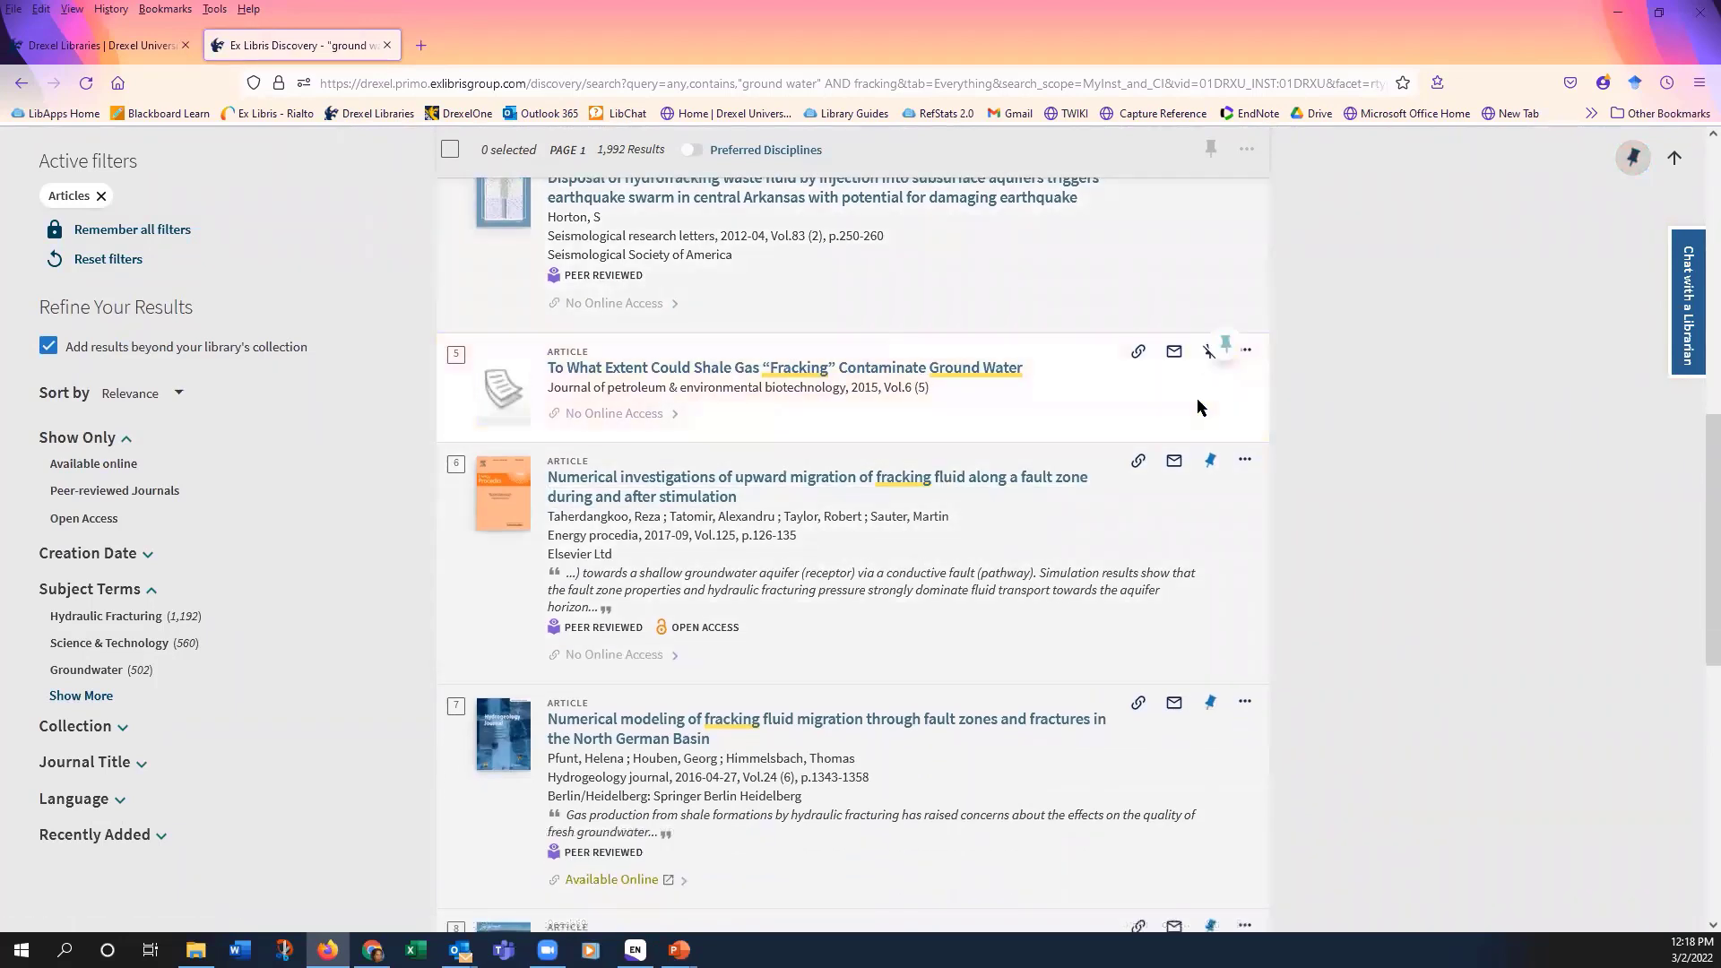
pyautogui.click(1209, 460)
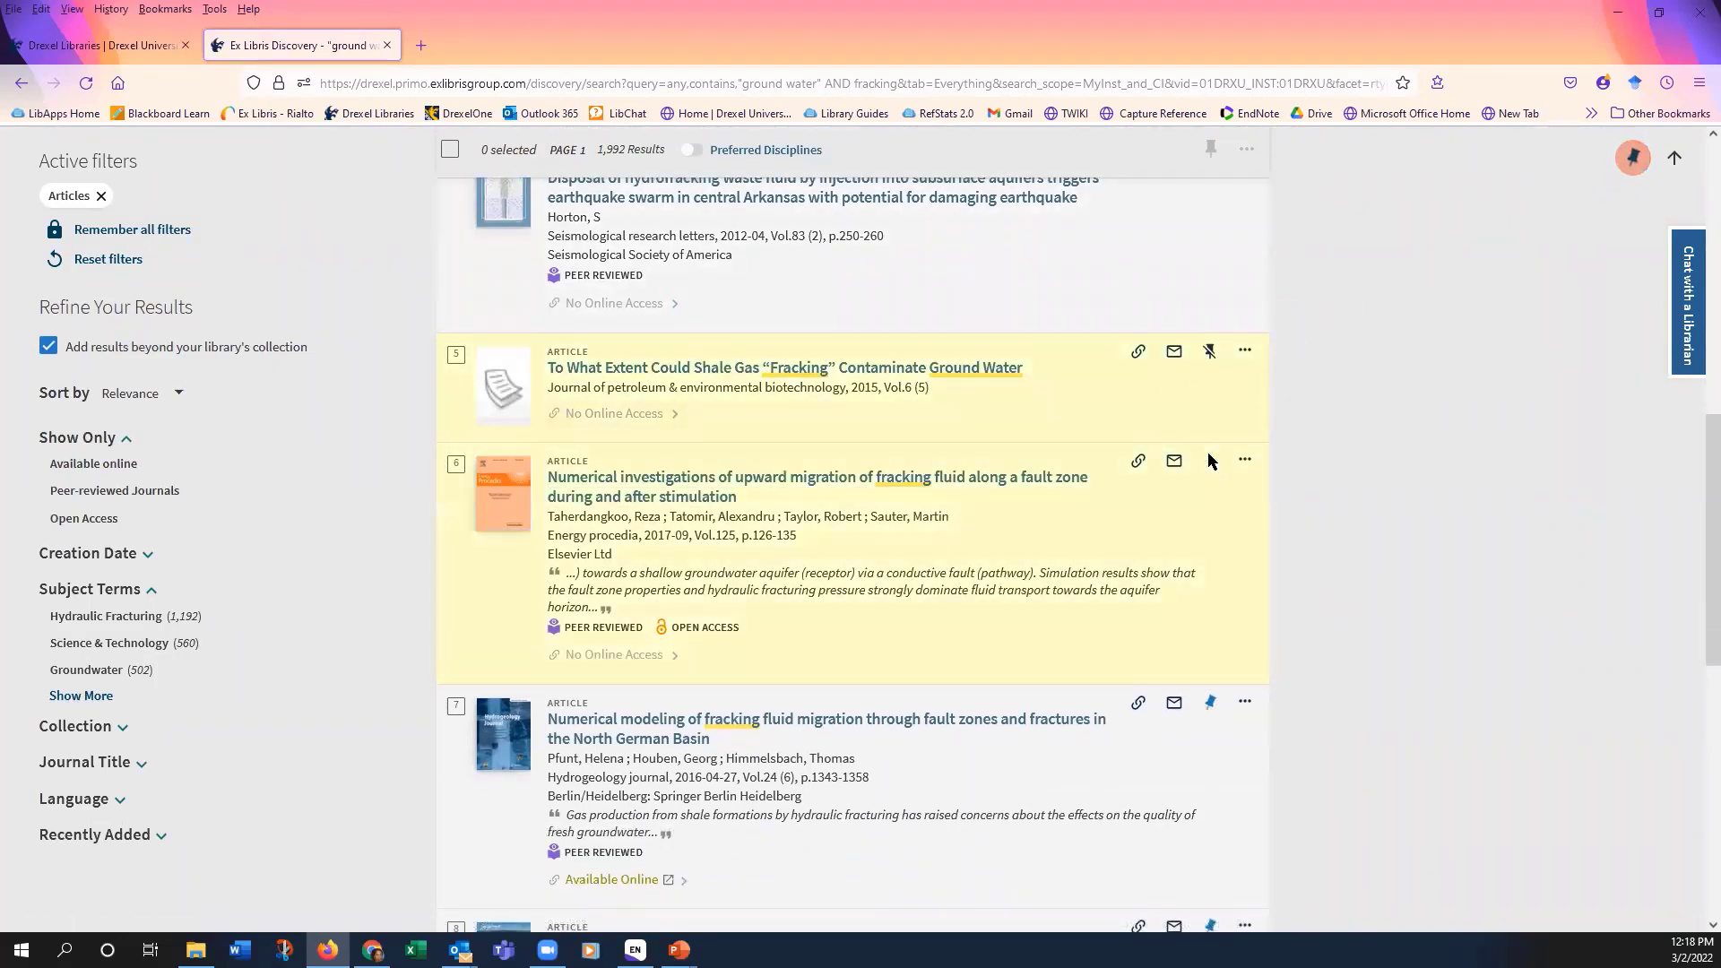
pyautogui.scroll(7, 1344, 430)
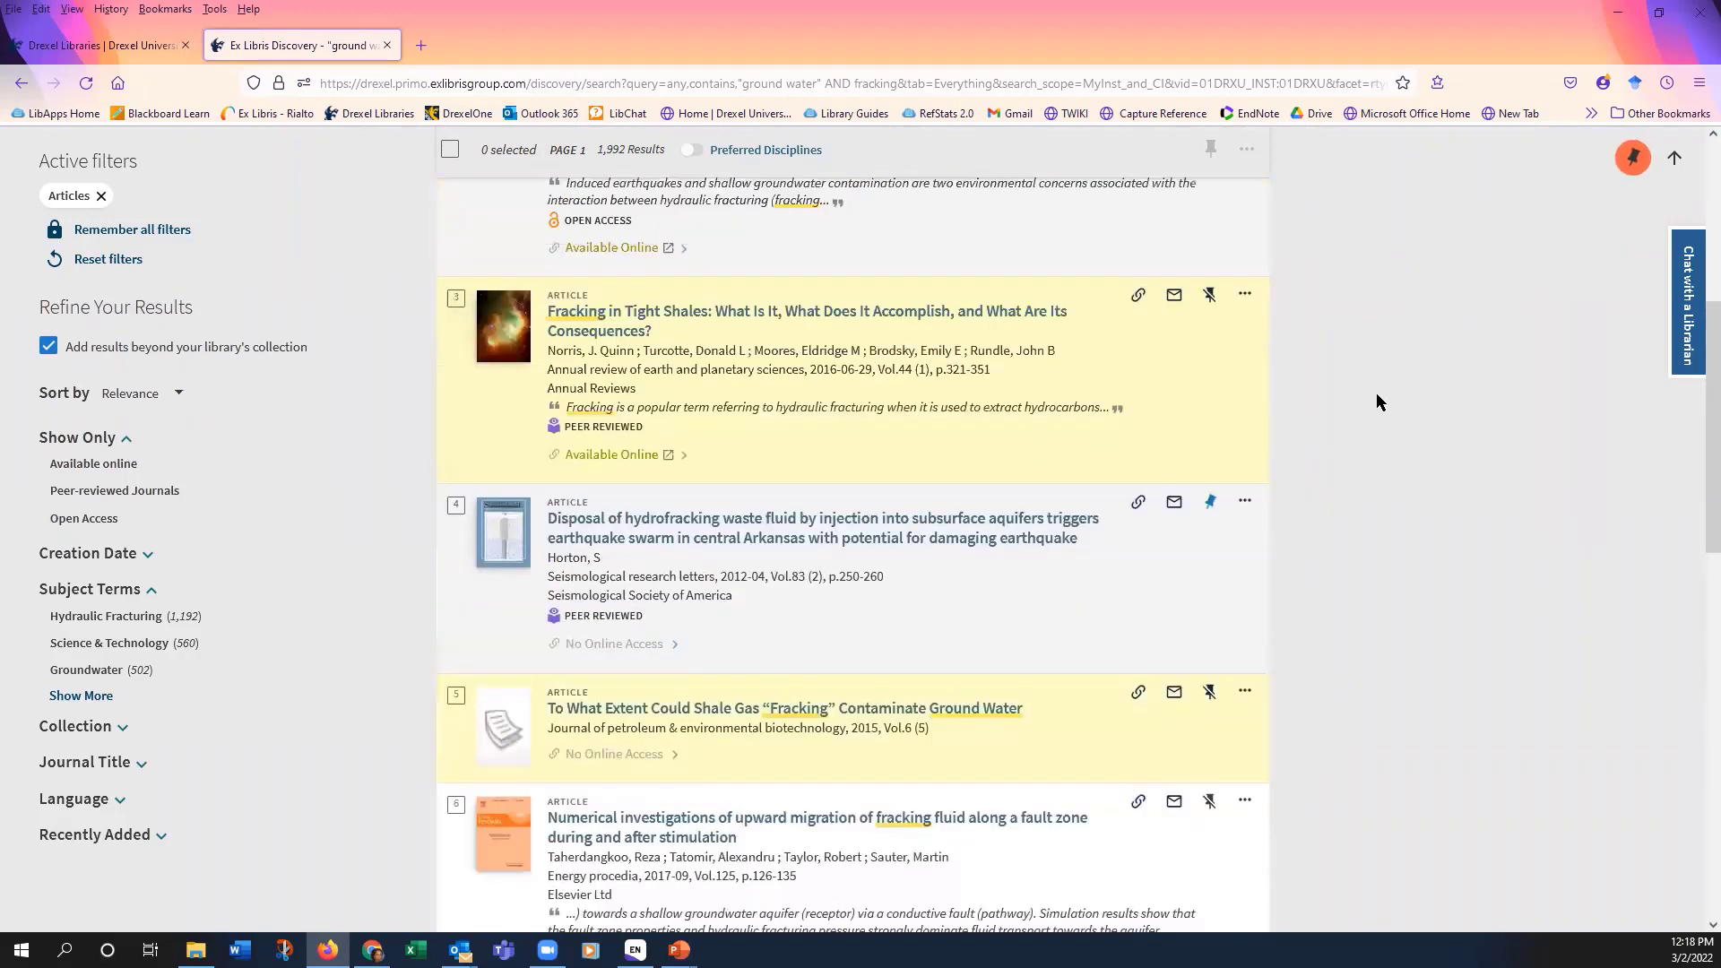
pyautogui.click(1631, 158)
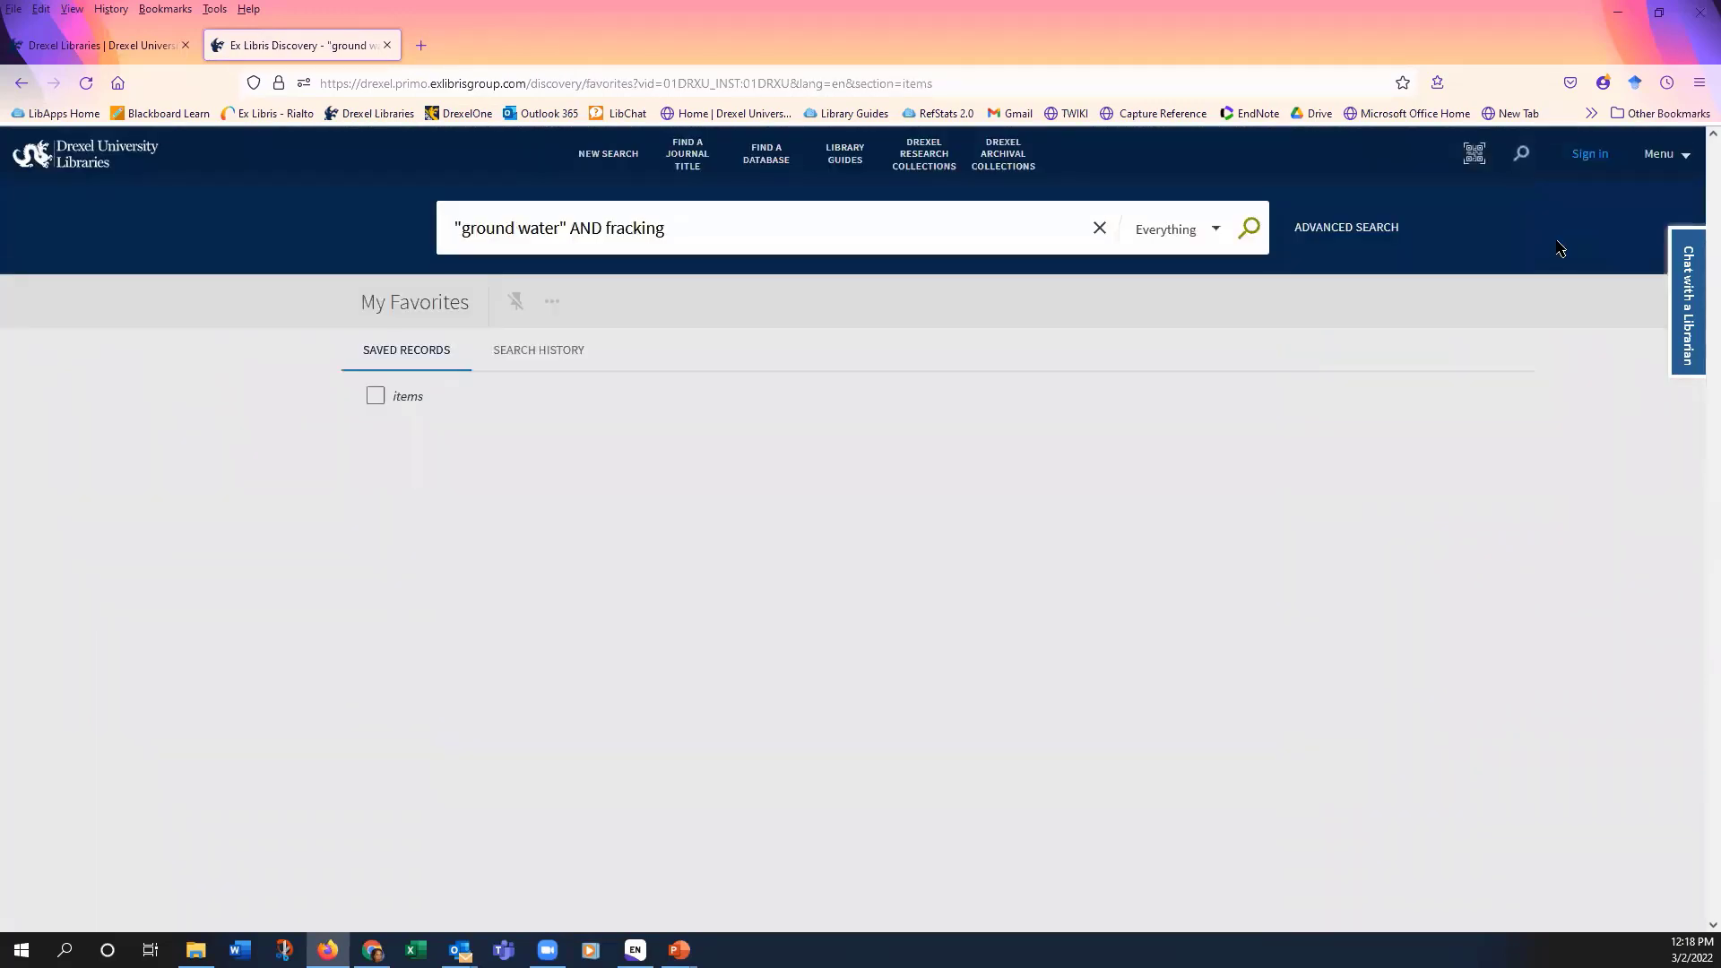
# Step: Select all four saved Primo favourites and show the export choices such as RIS/EndNote and BibTeX
pyautogui.scroll(-2, 990, 392)
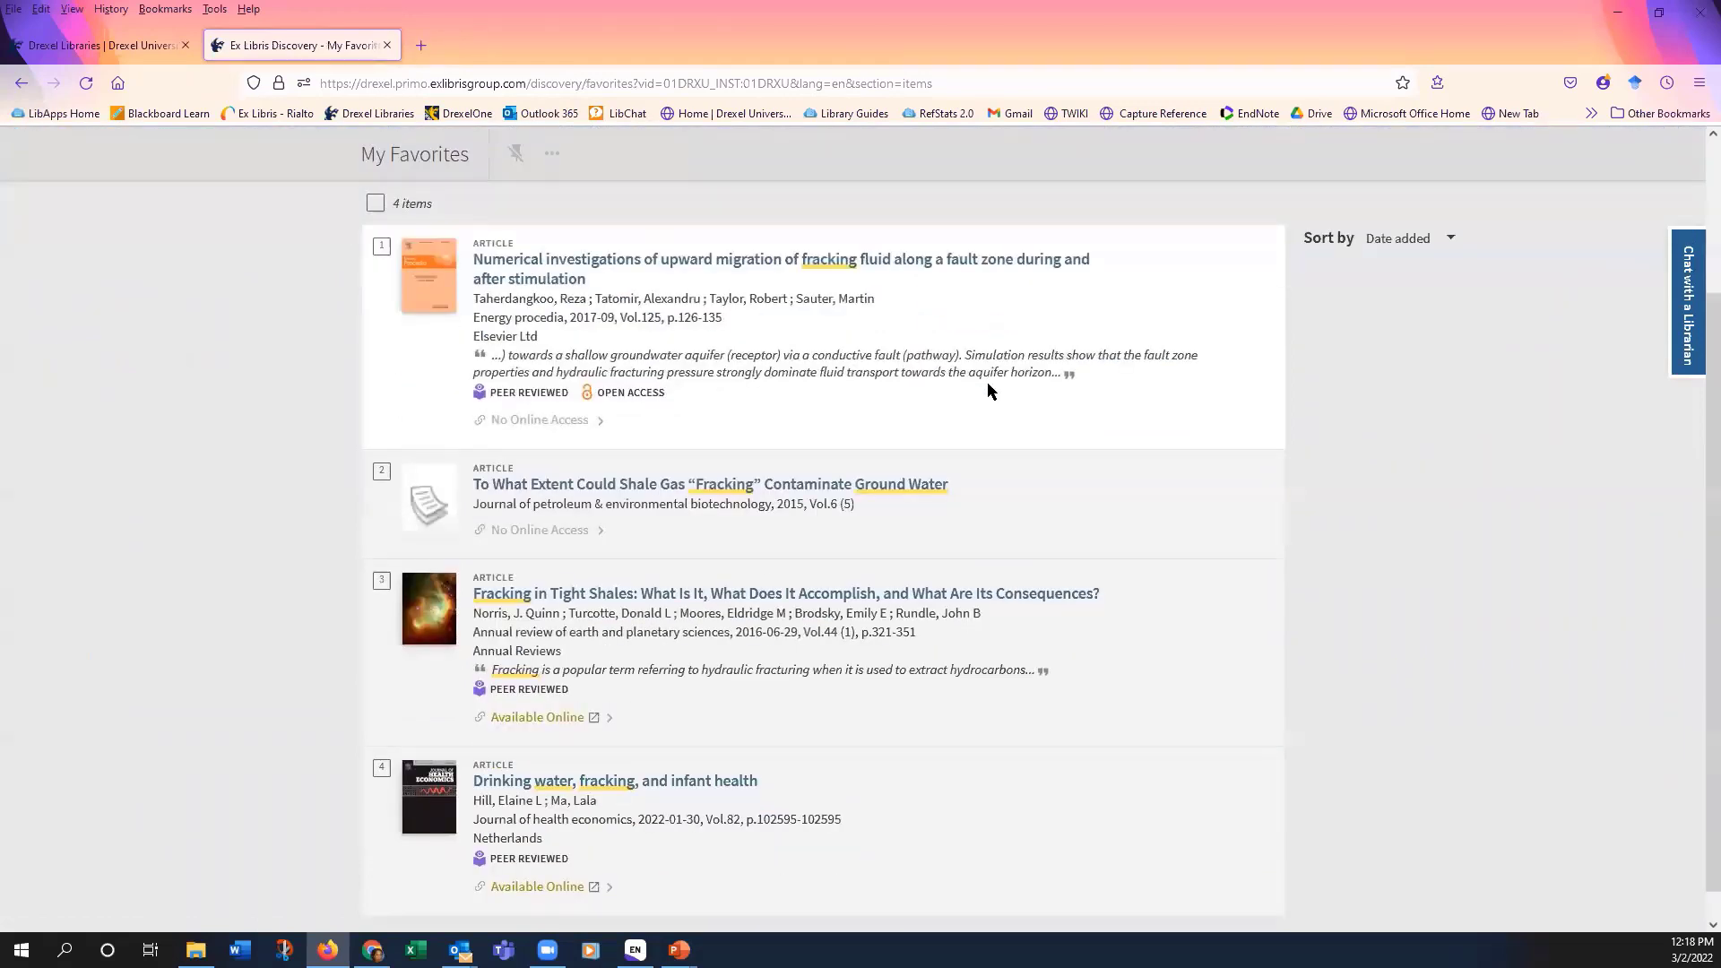
pyautogui.scroll(2, 989, 390)
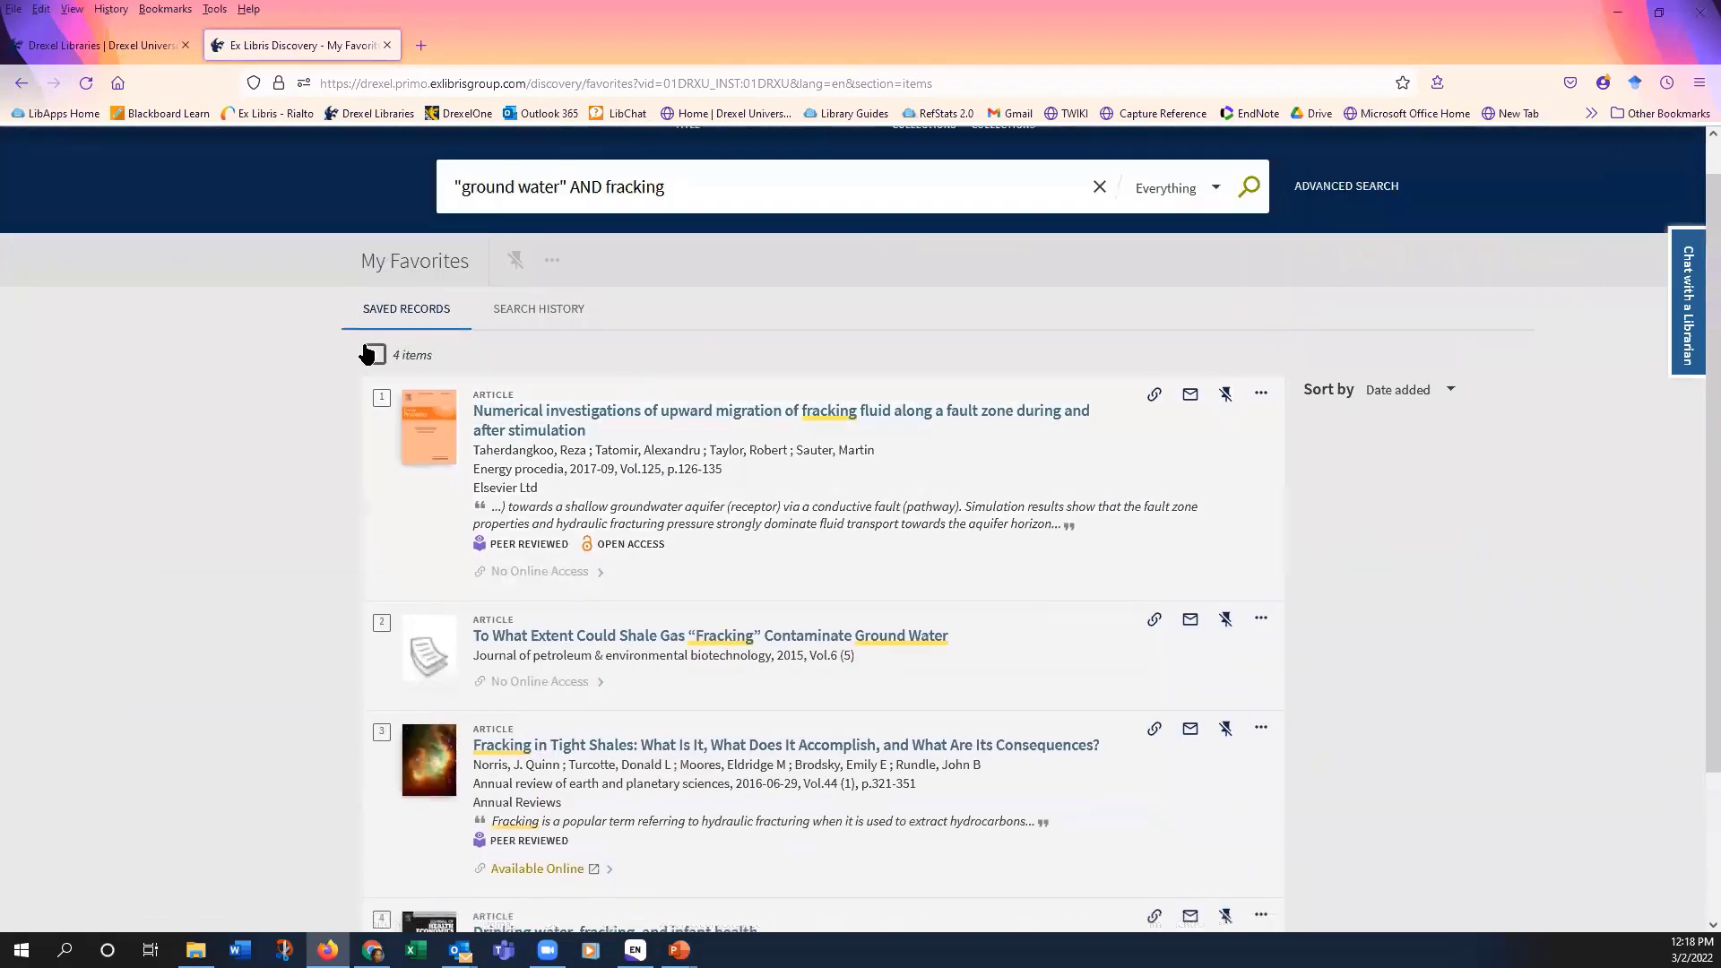
pyautogui.click(376, 356)
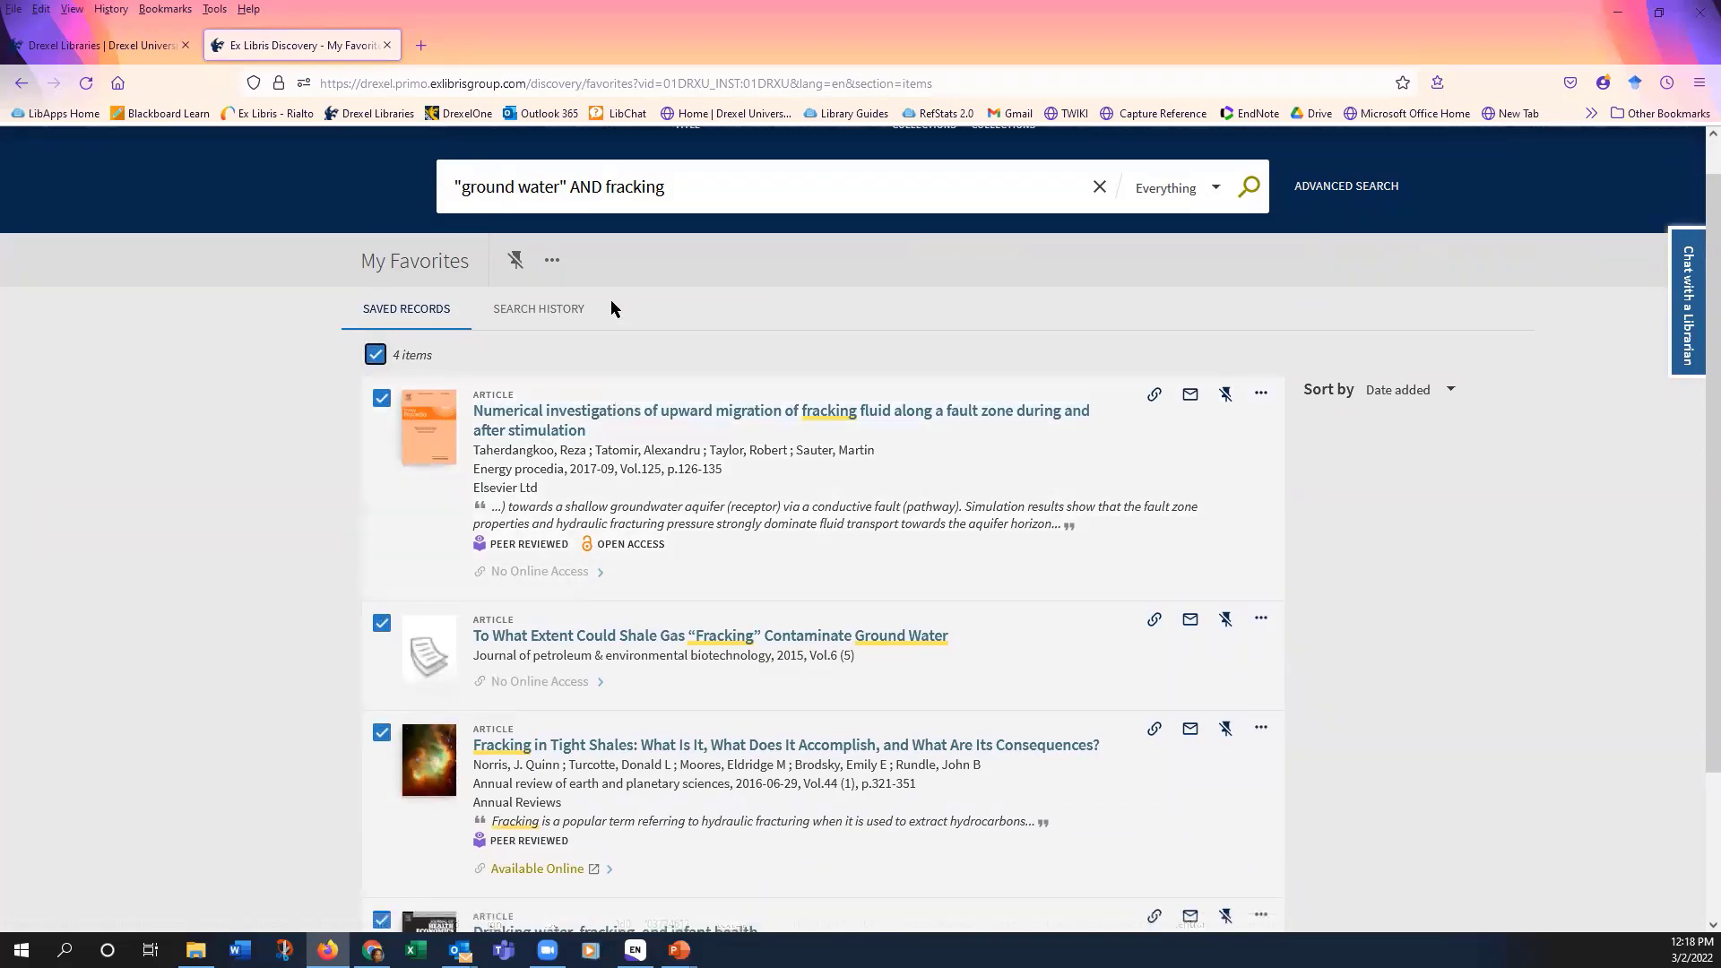
pyautogui.click(550, 261)
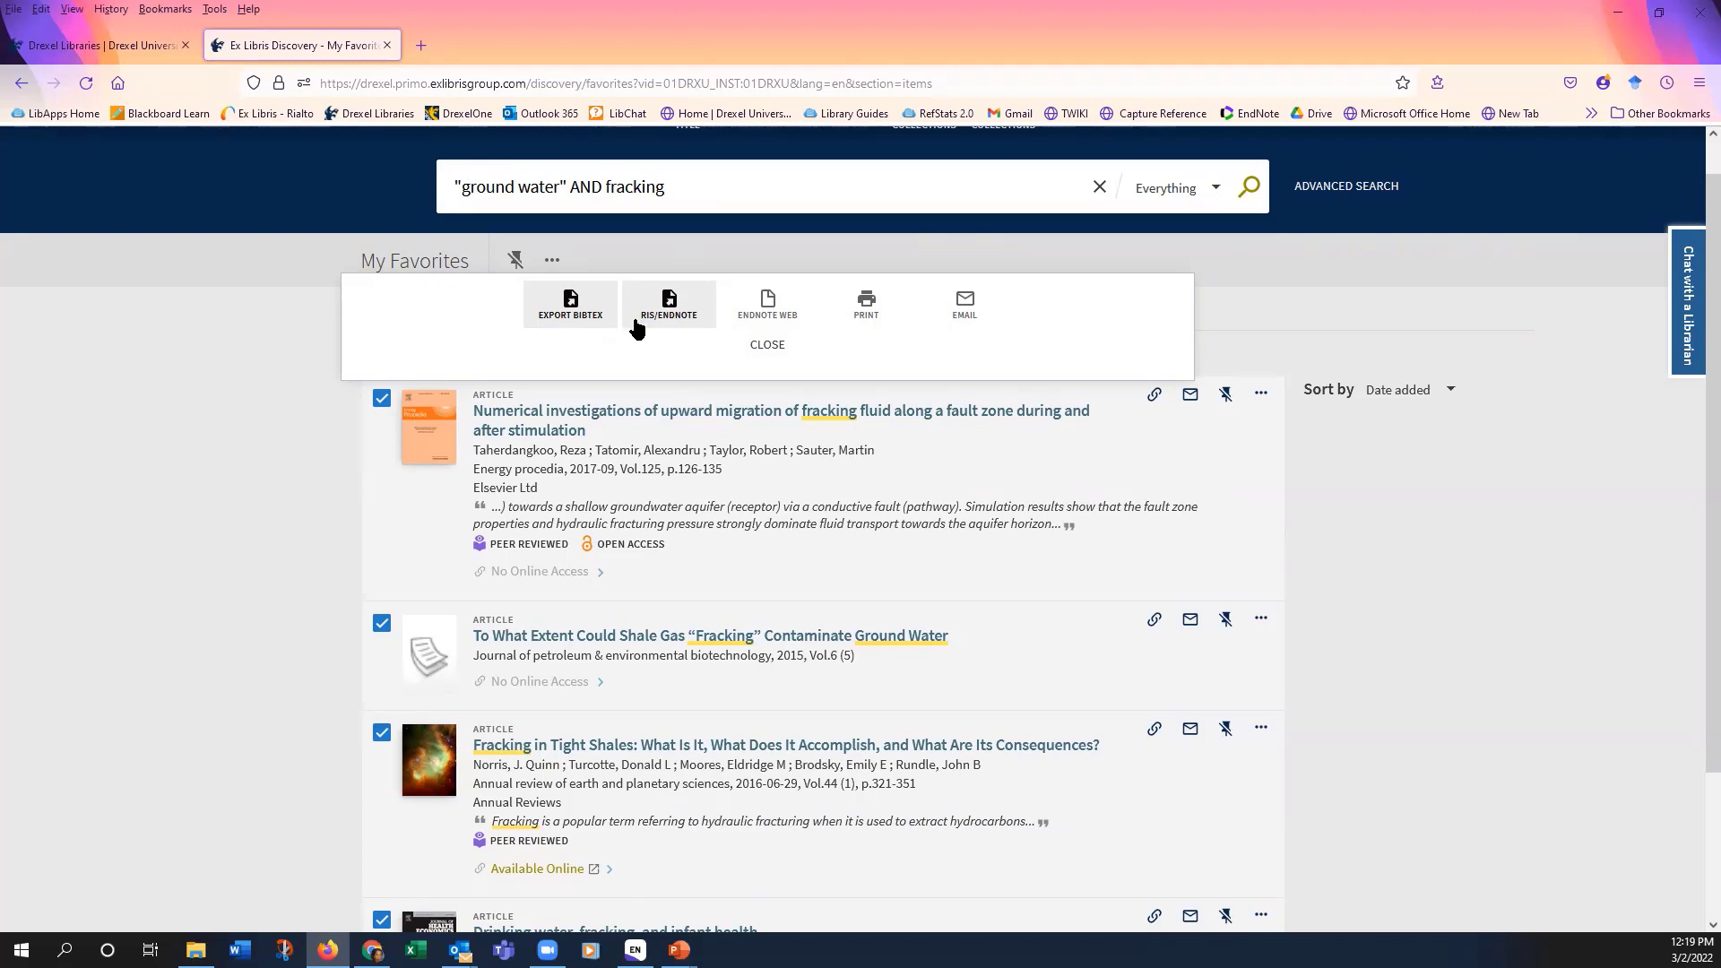
# Step: Export the four favourites in RIS/EndNote format, saving Primo_RIS_Export to the Downloads folder
pyautogui.click(683, 314)
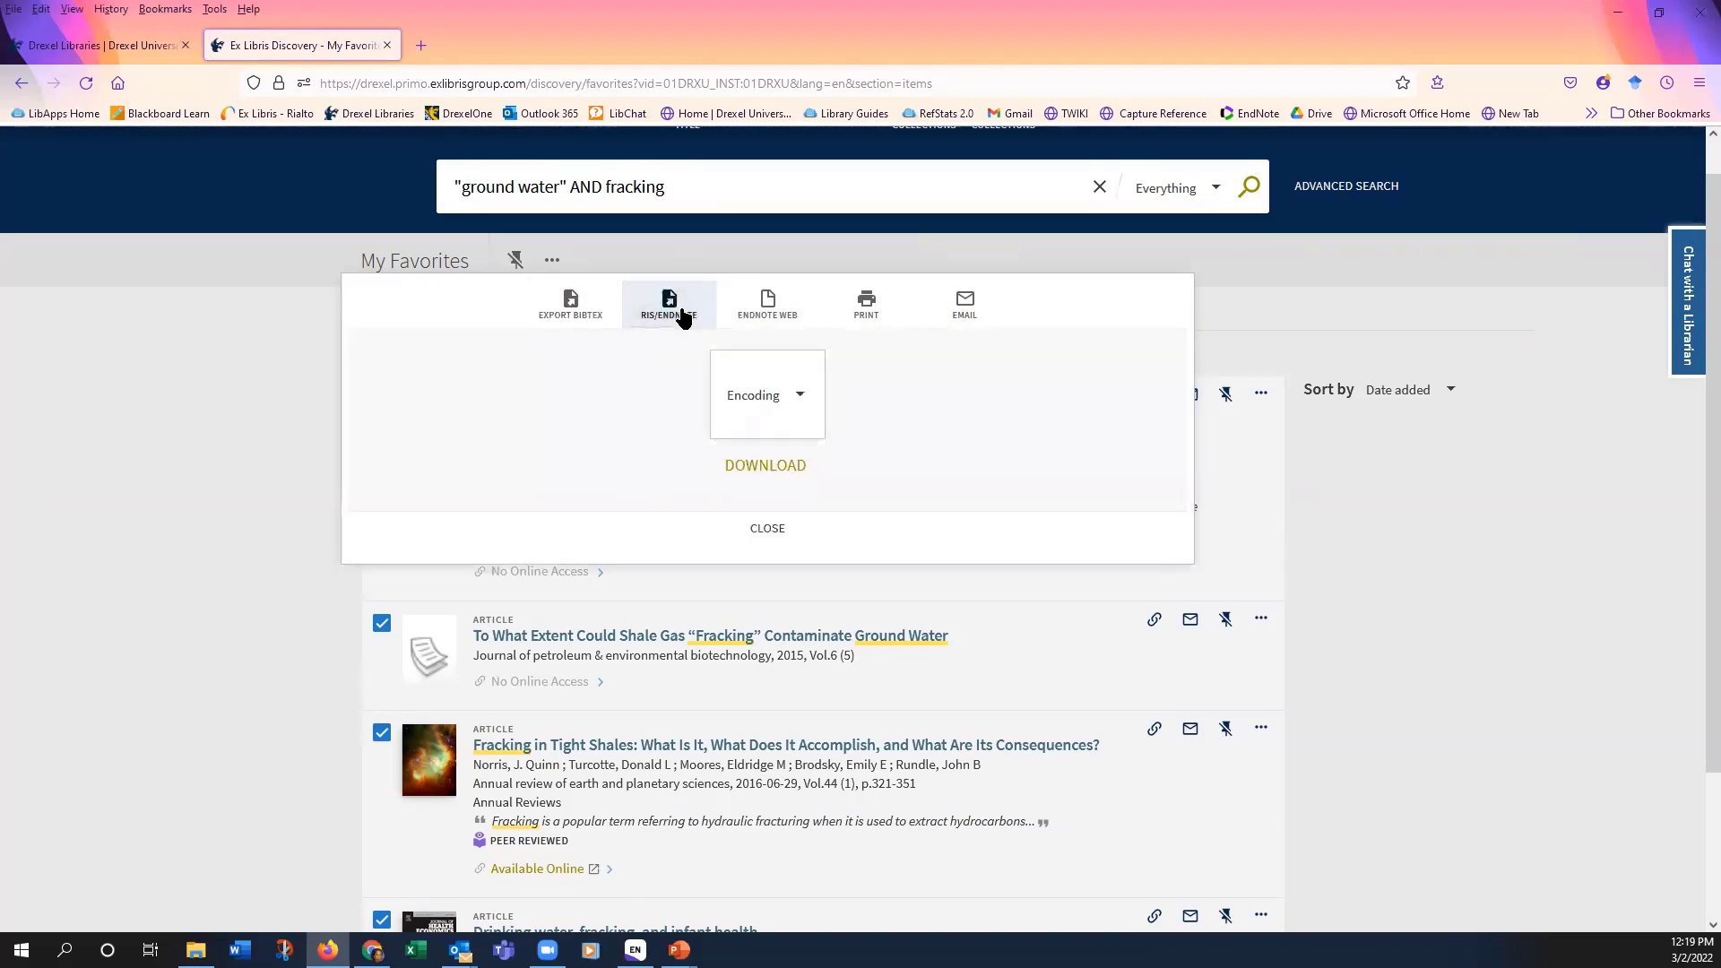
pyautogui.click(788, 476)
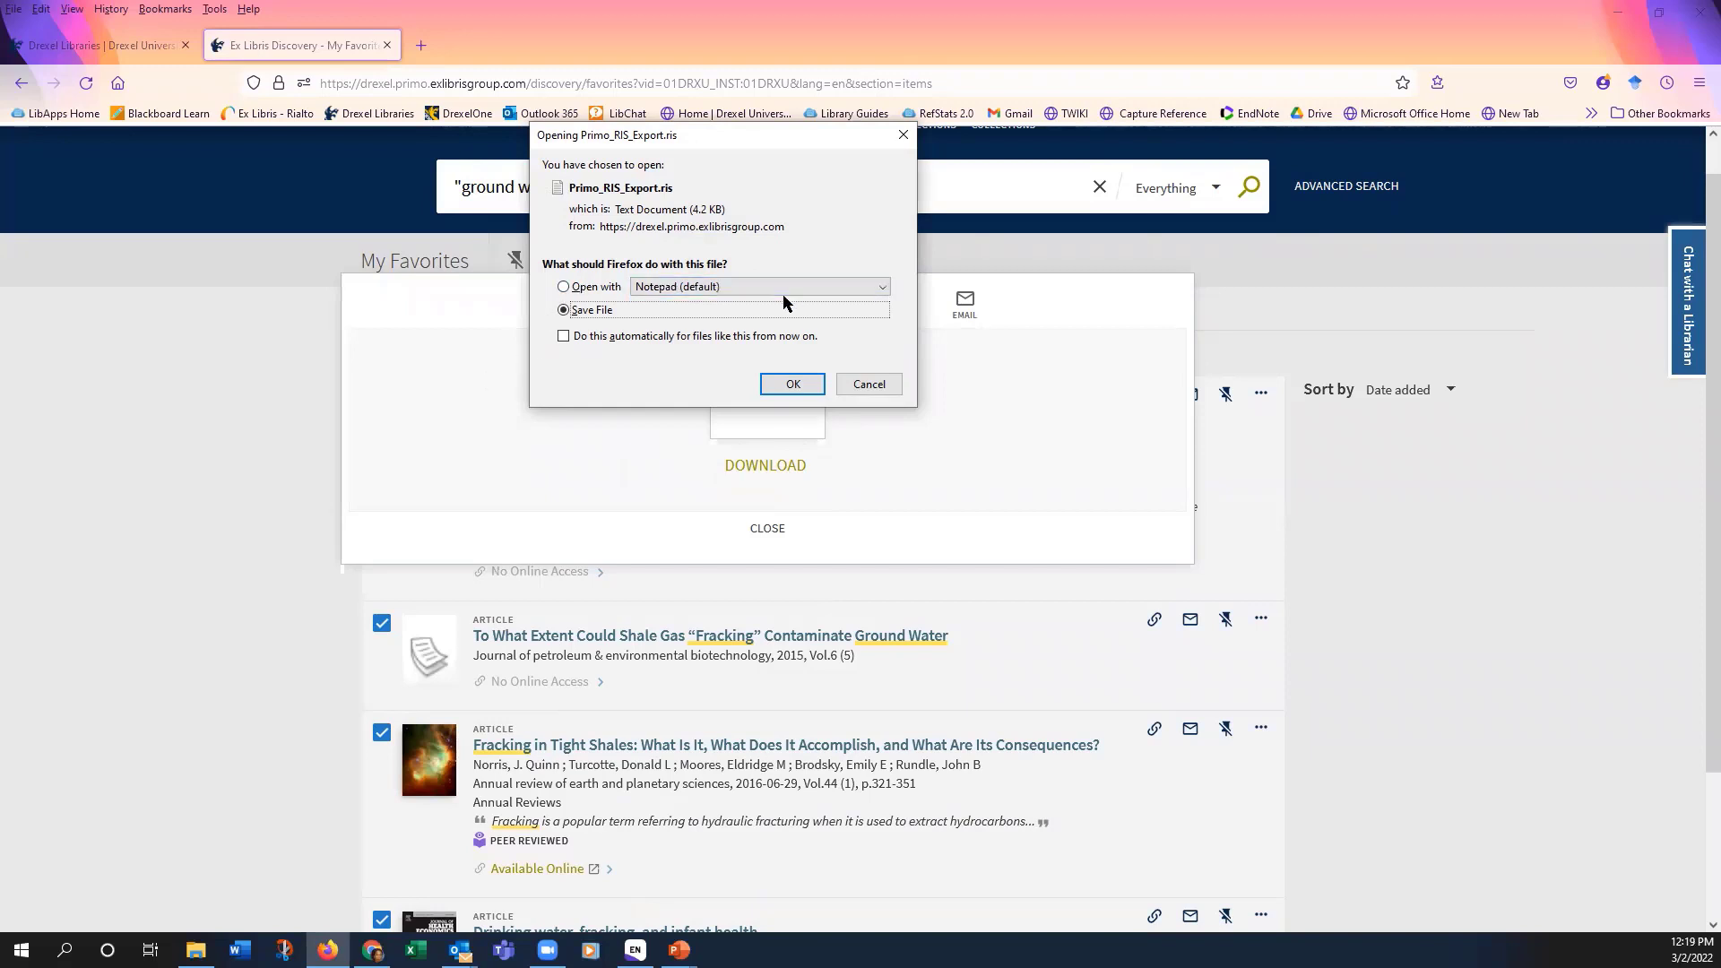
pyautogui.click(880, 290)
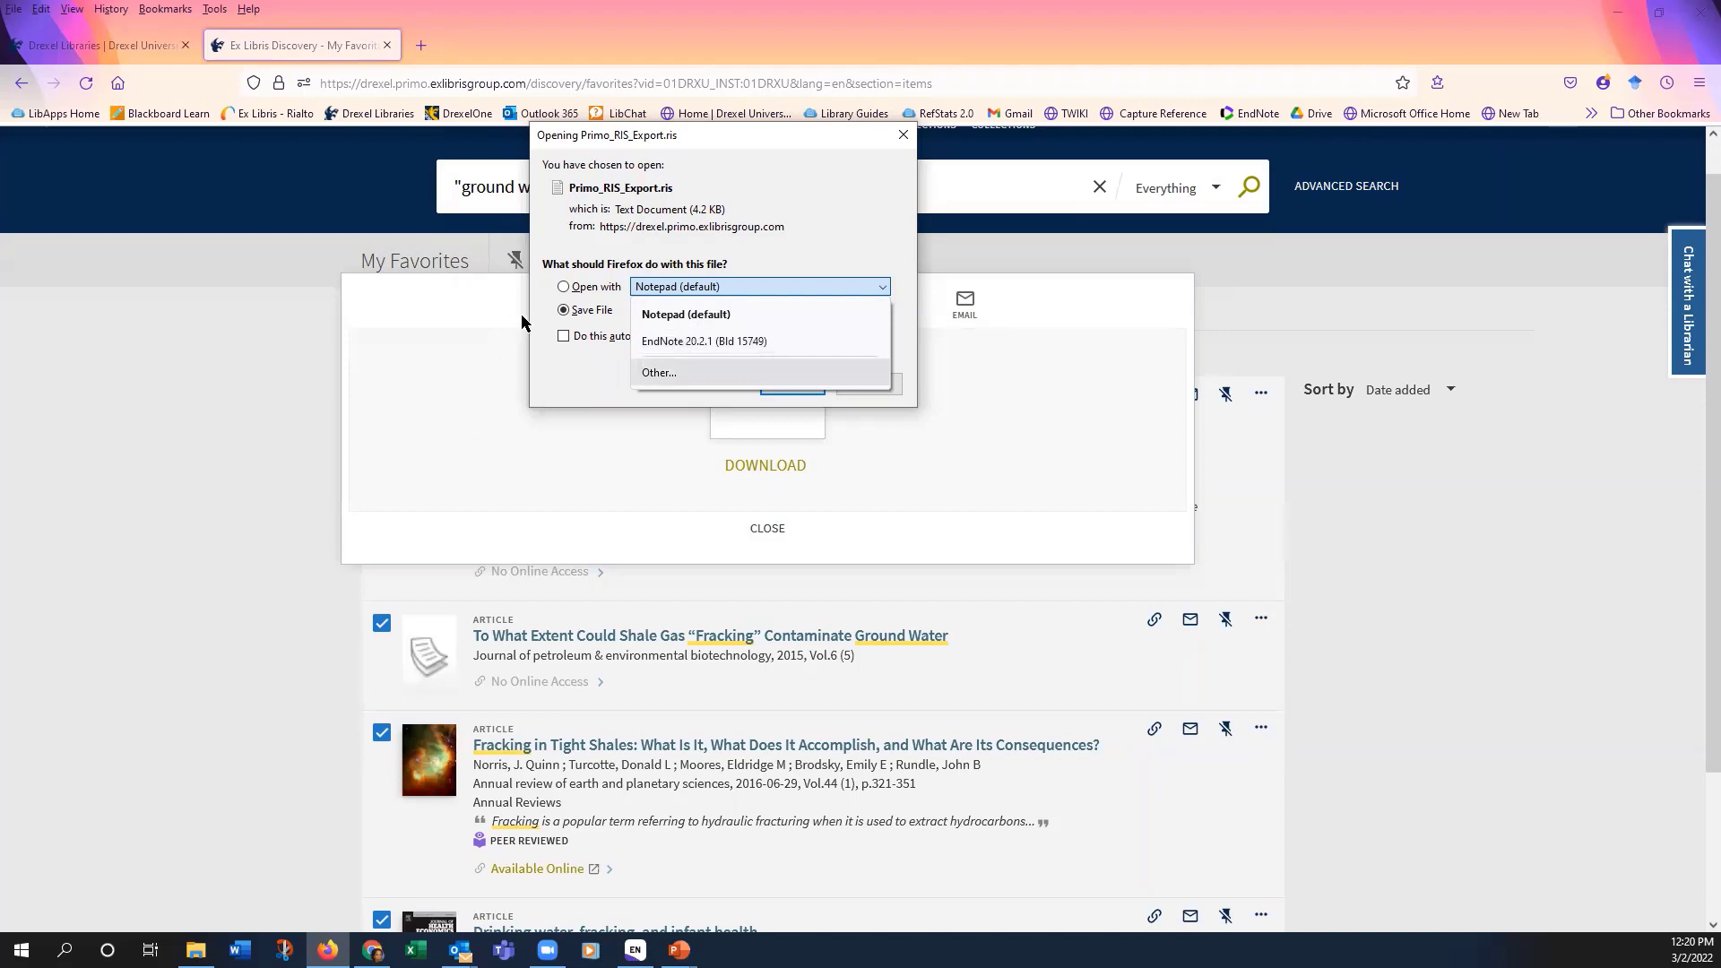
pyautogui.click(496, 469)
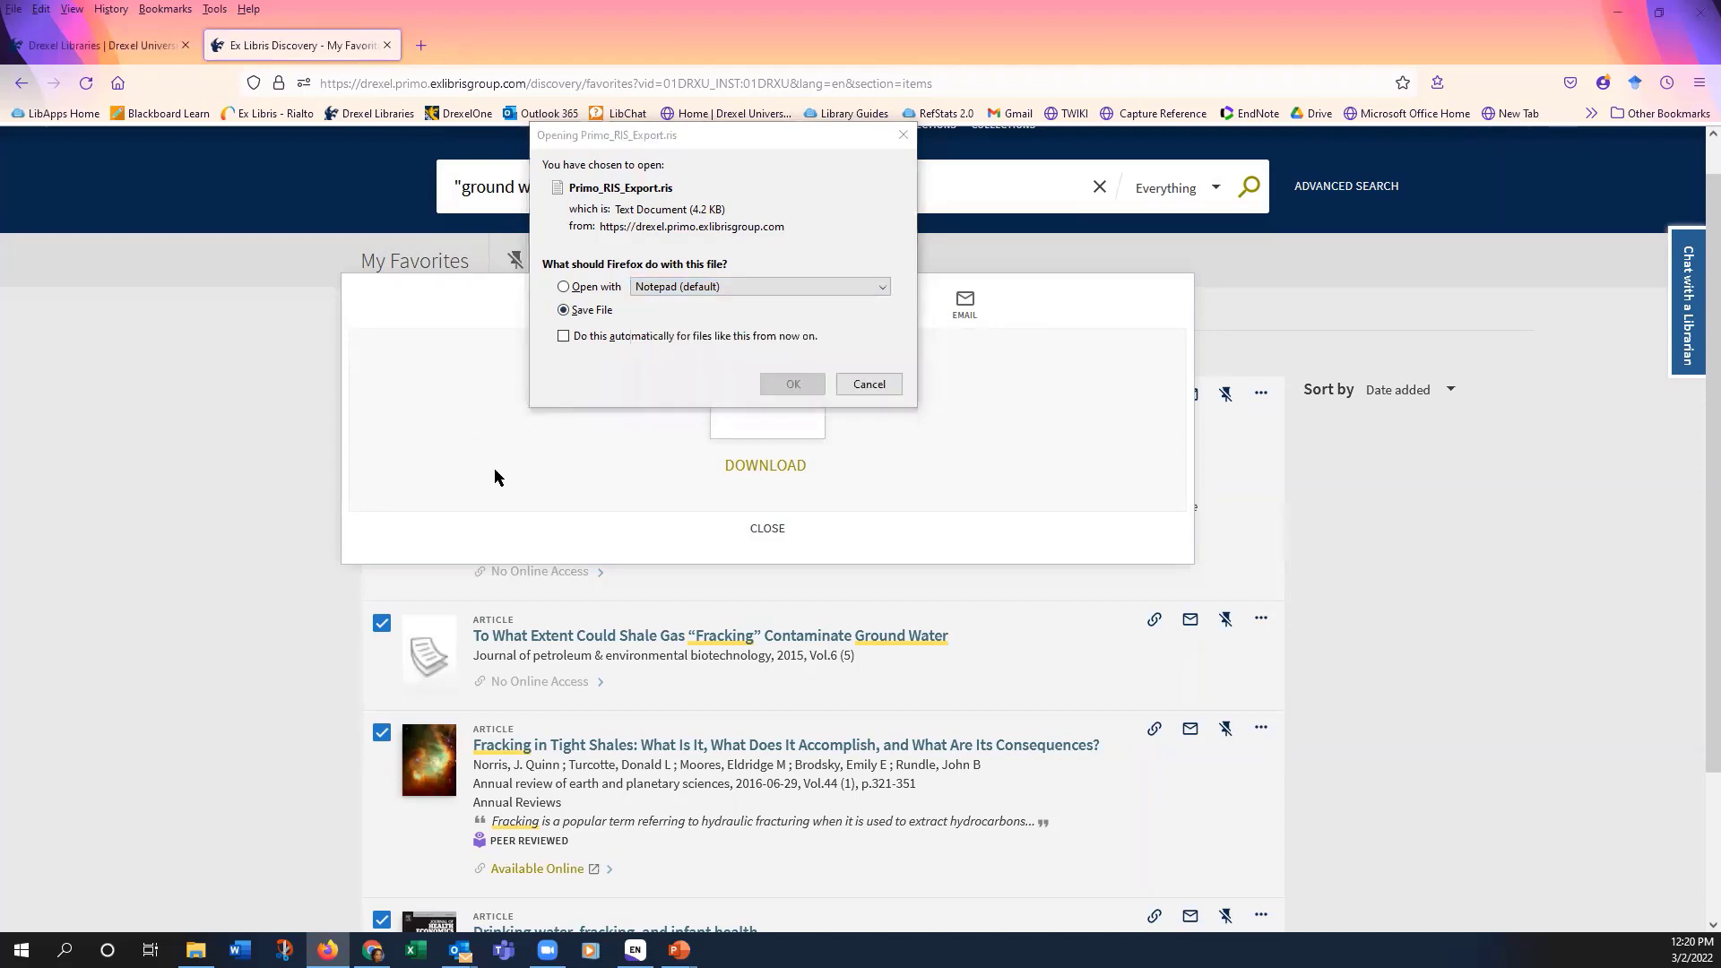
pyautogui.click(792, 388)
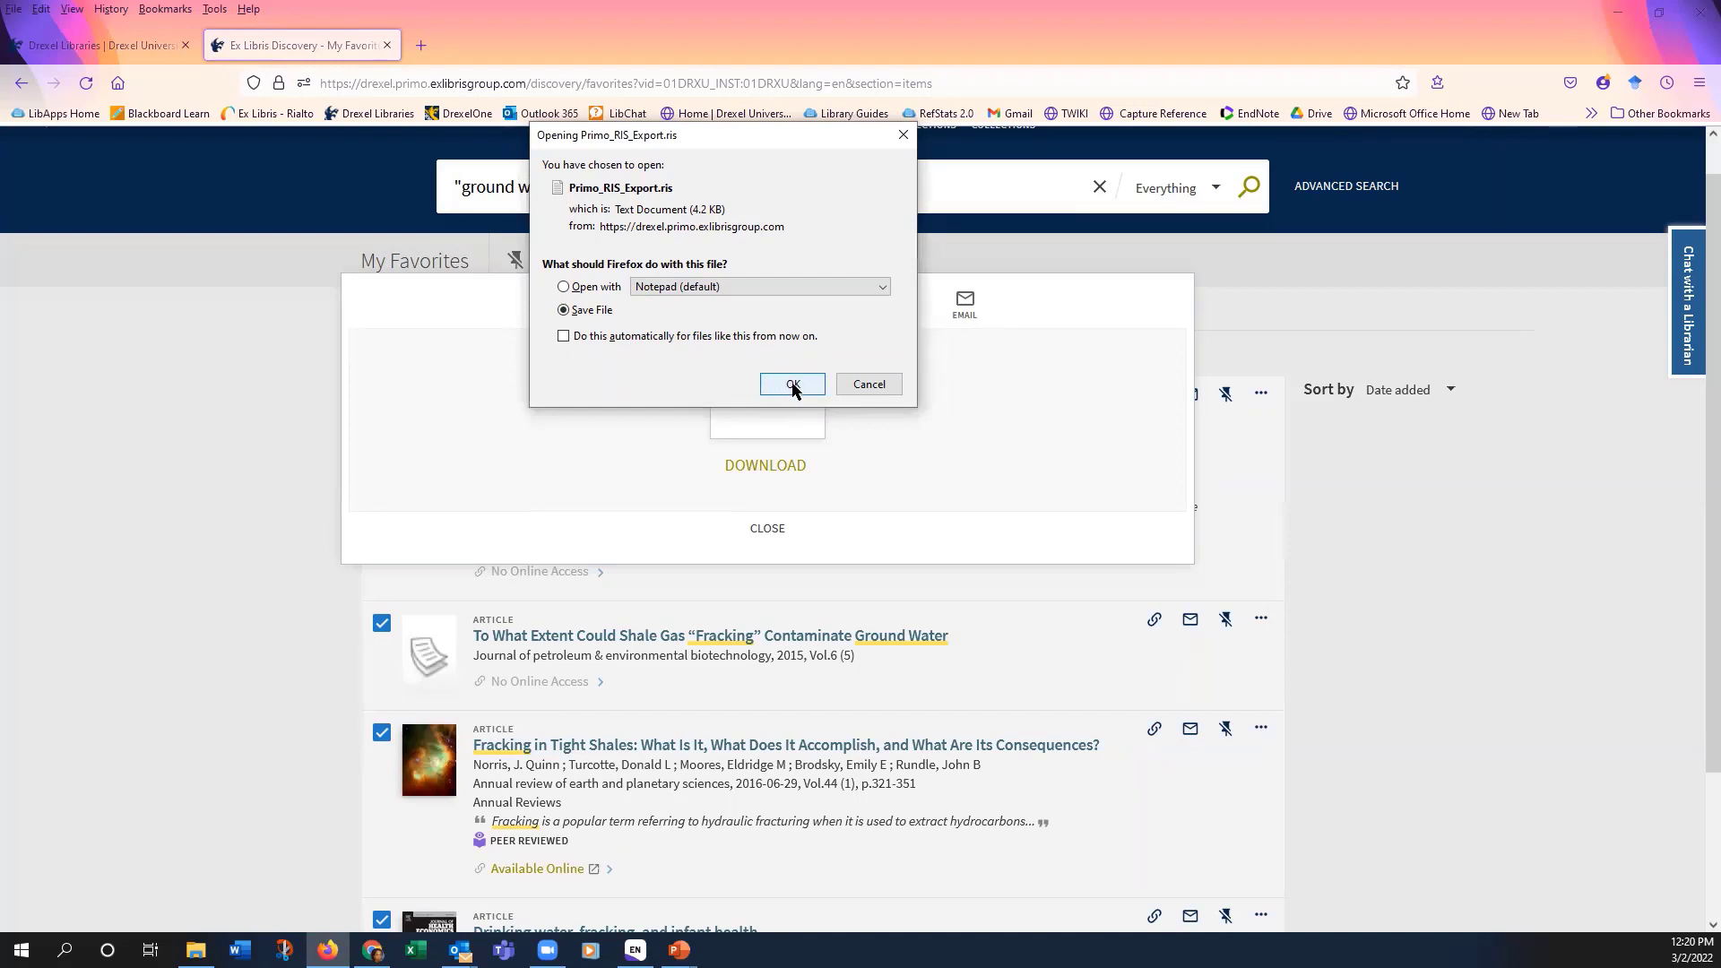
pyautogui.click(792, 385)
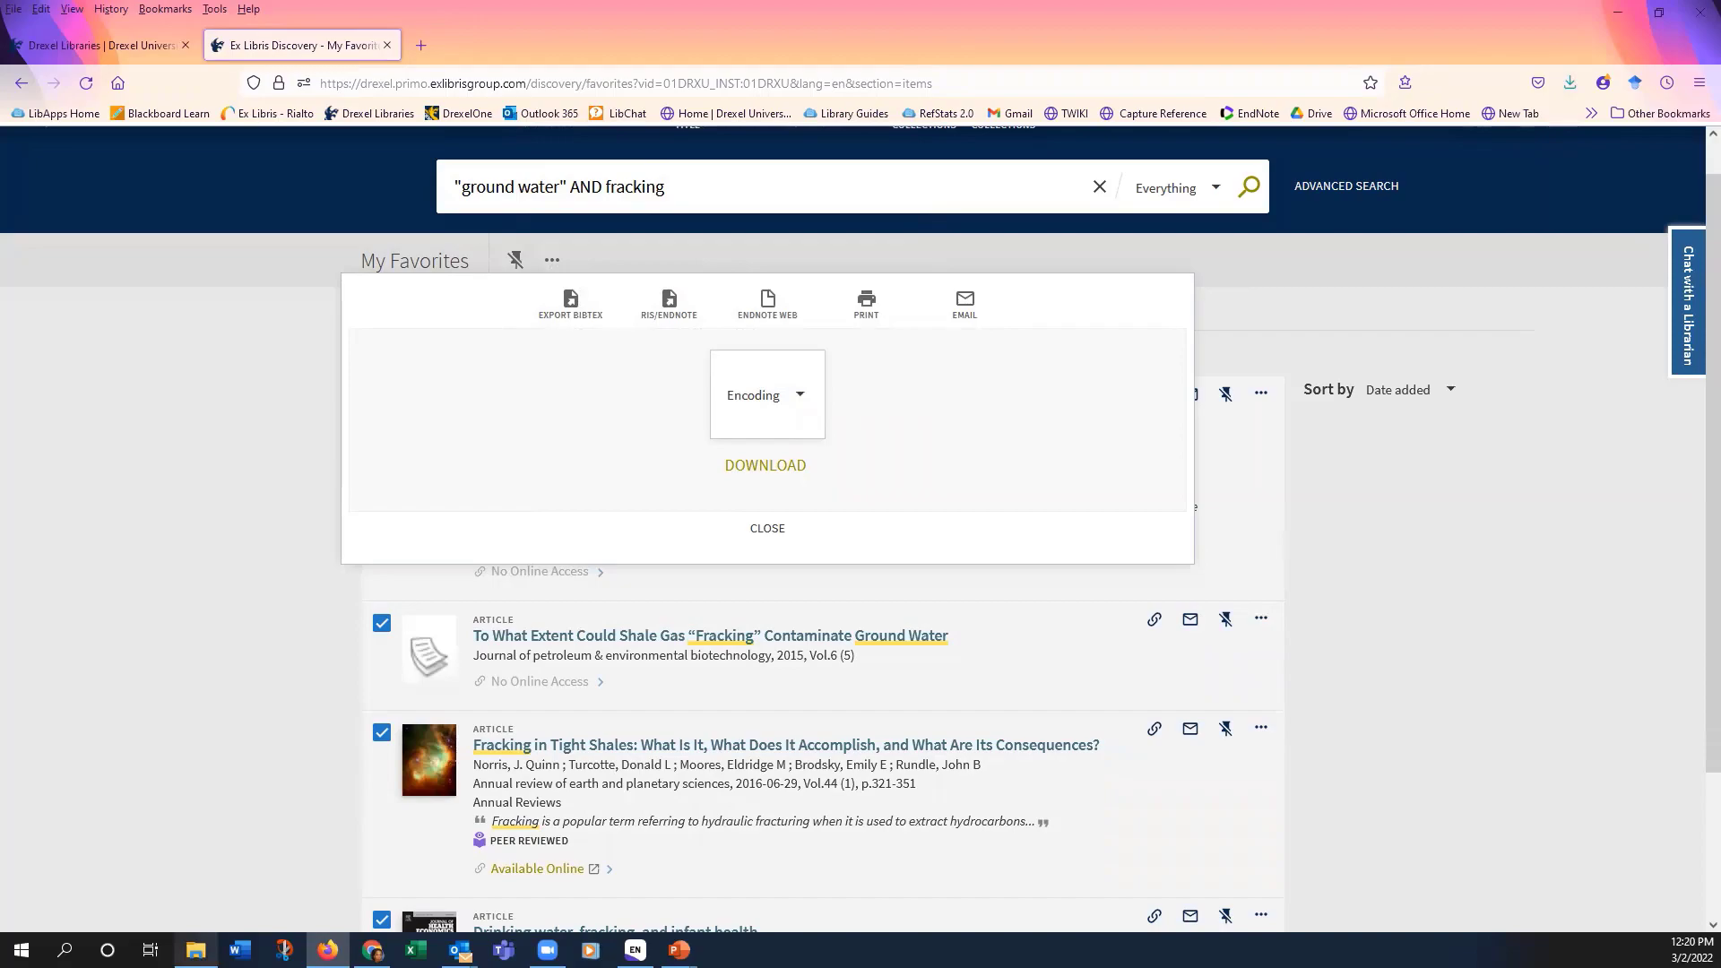
pyautogui.click(196, 949)
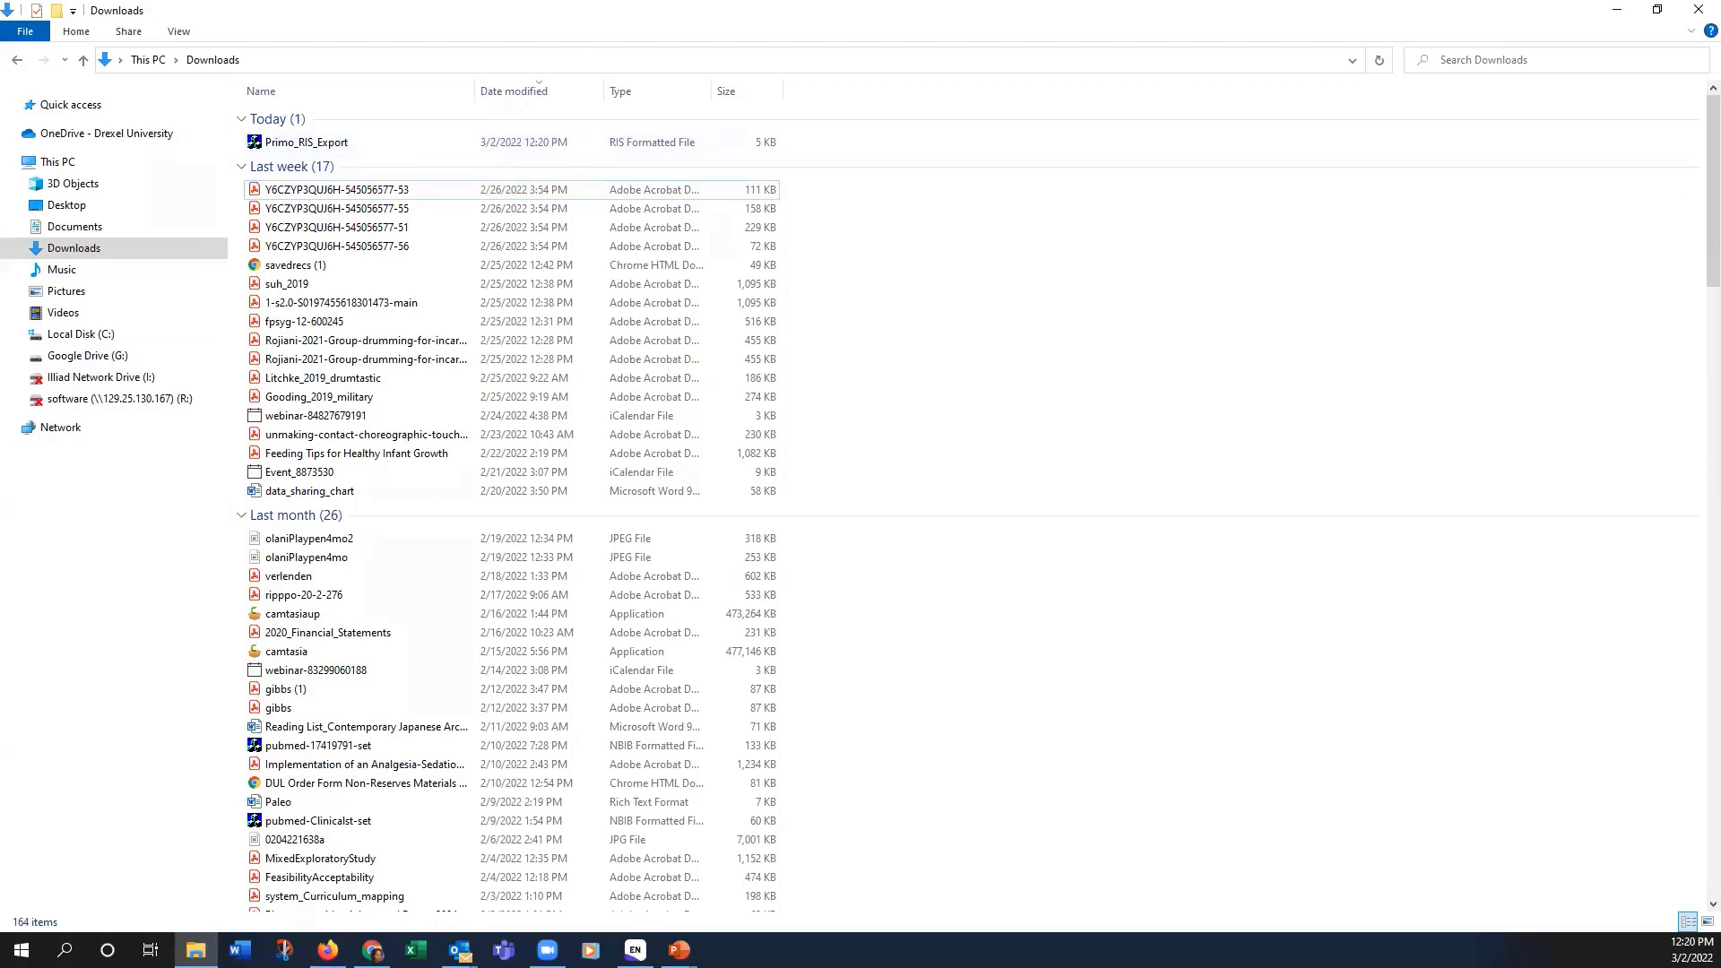
# Step: Switch back to the EndNote4Training library in EndNote 20
pyautogui.click(634, 949)
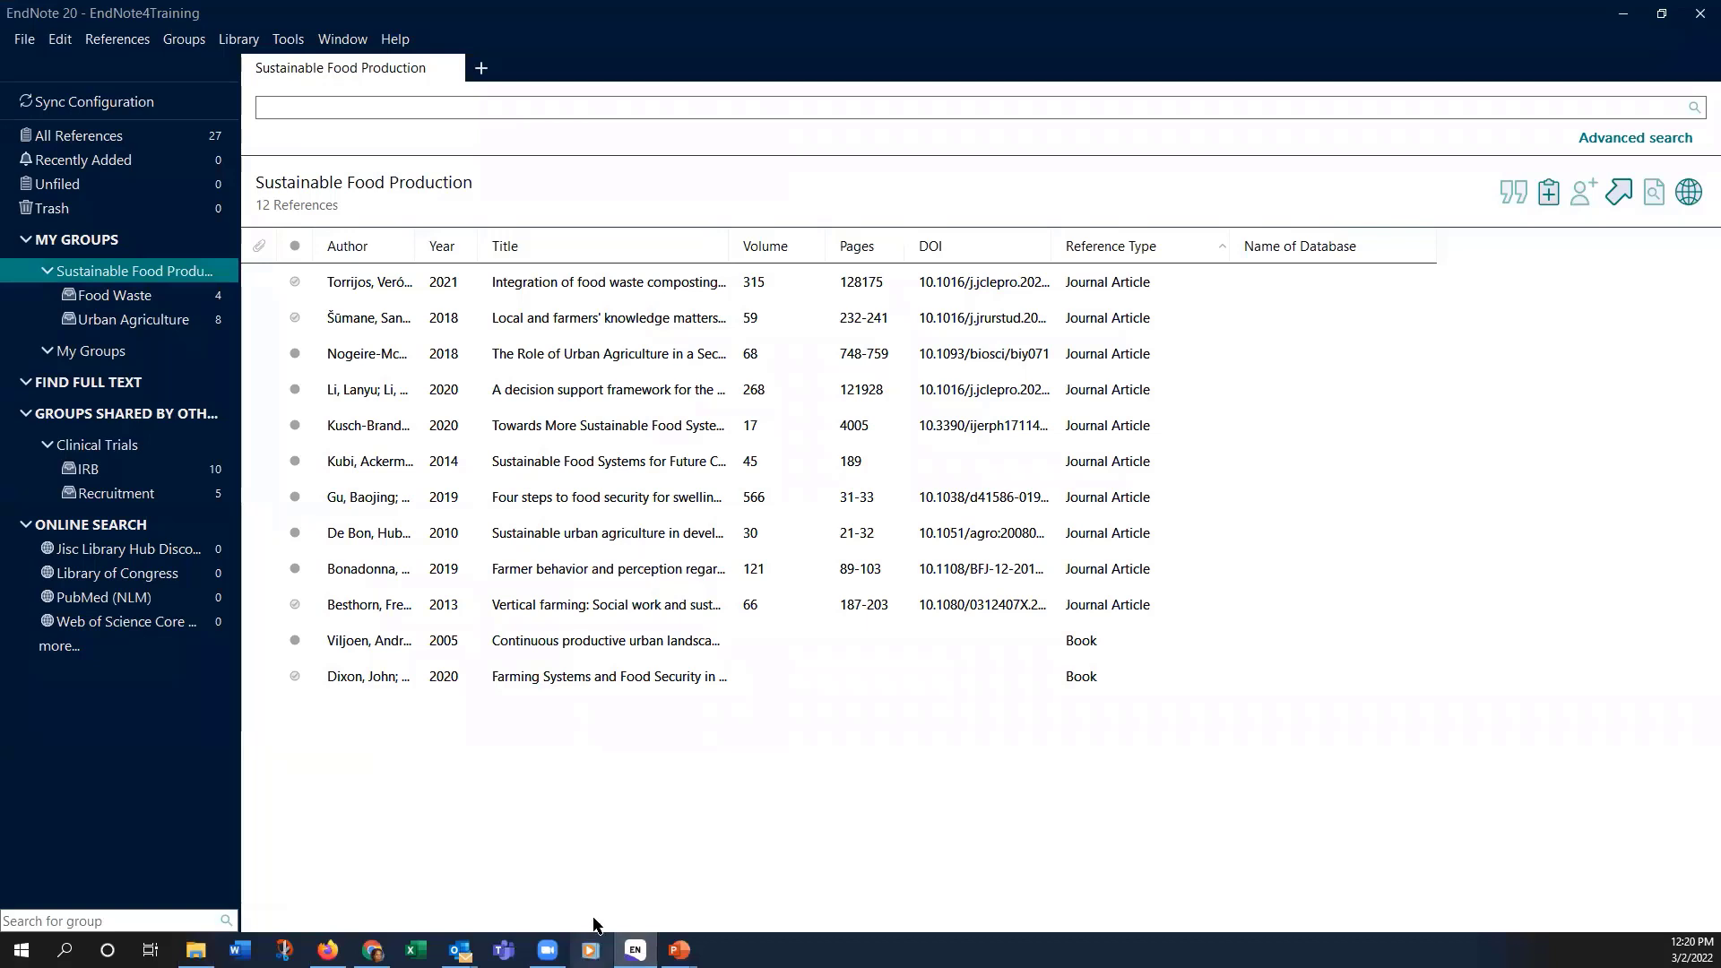
# Step: Import Primo_RIS_Export from Downloads into the library using the Reference Manager (RIS) format
pyautogui.click(27, 41)
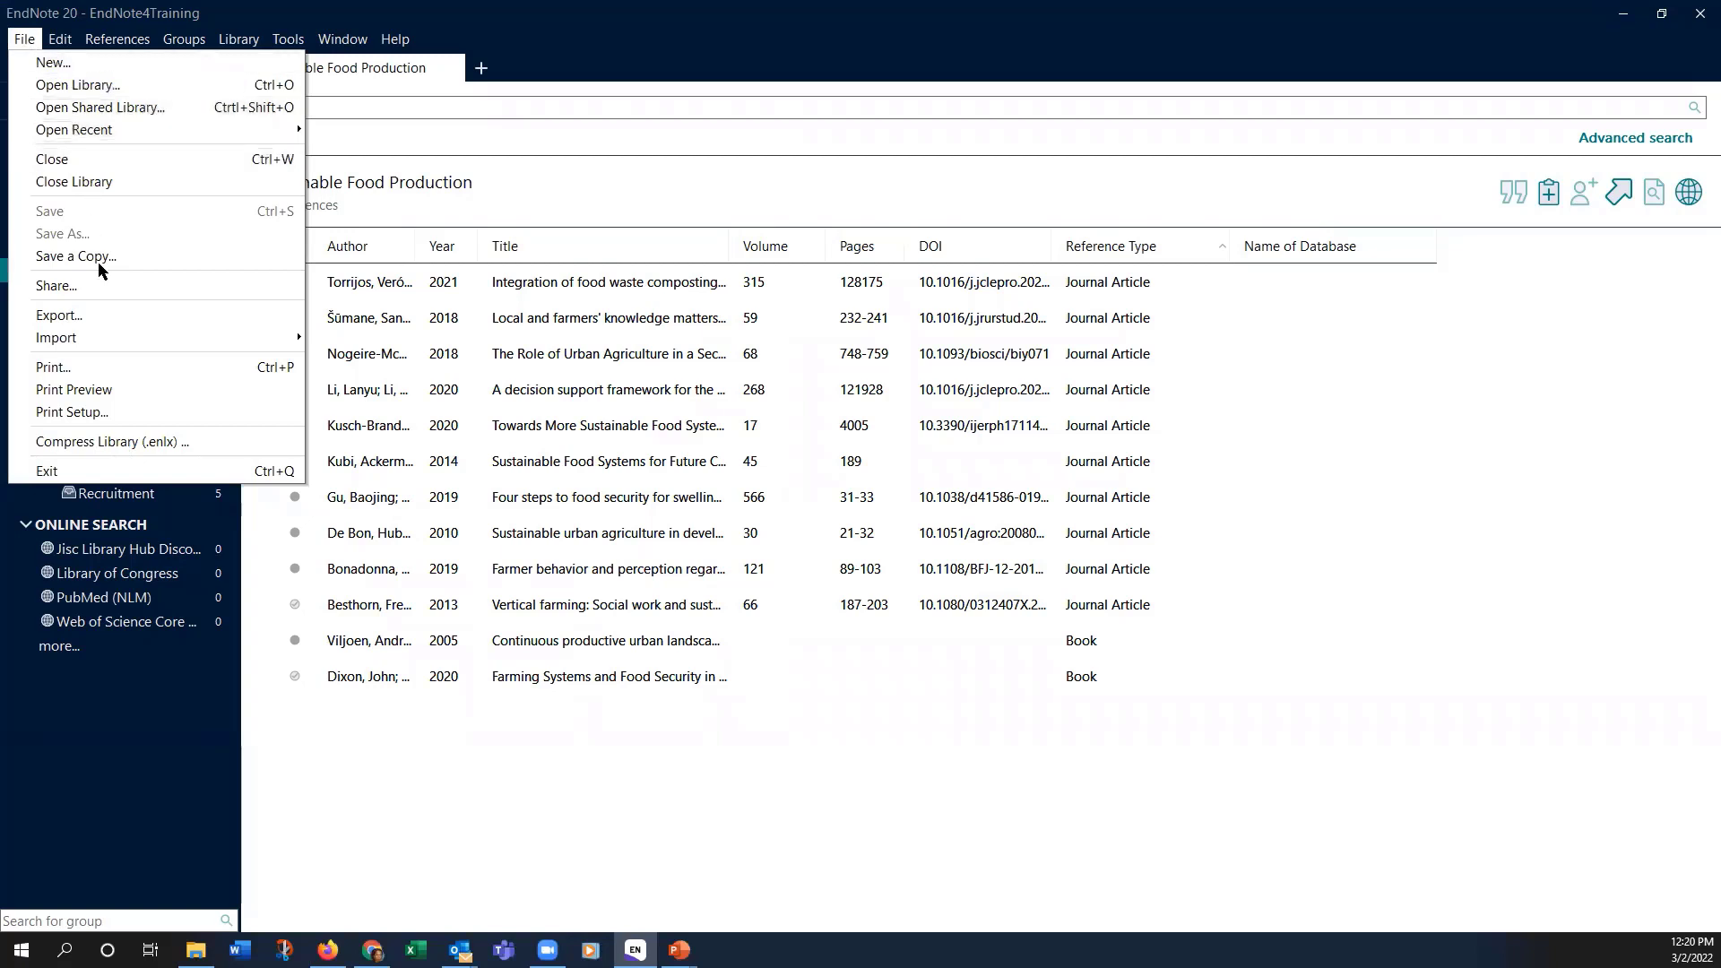
pyautogui.moveTo(99, 342)
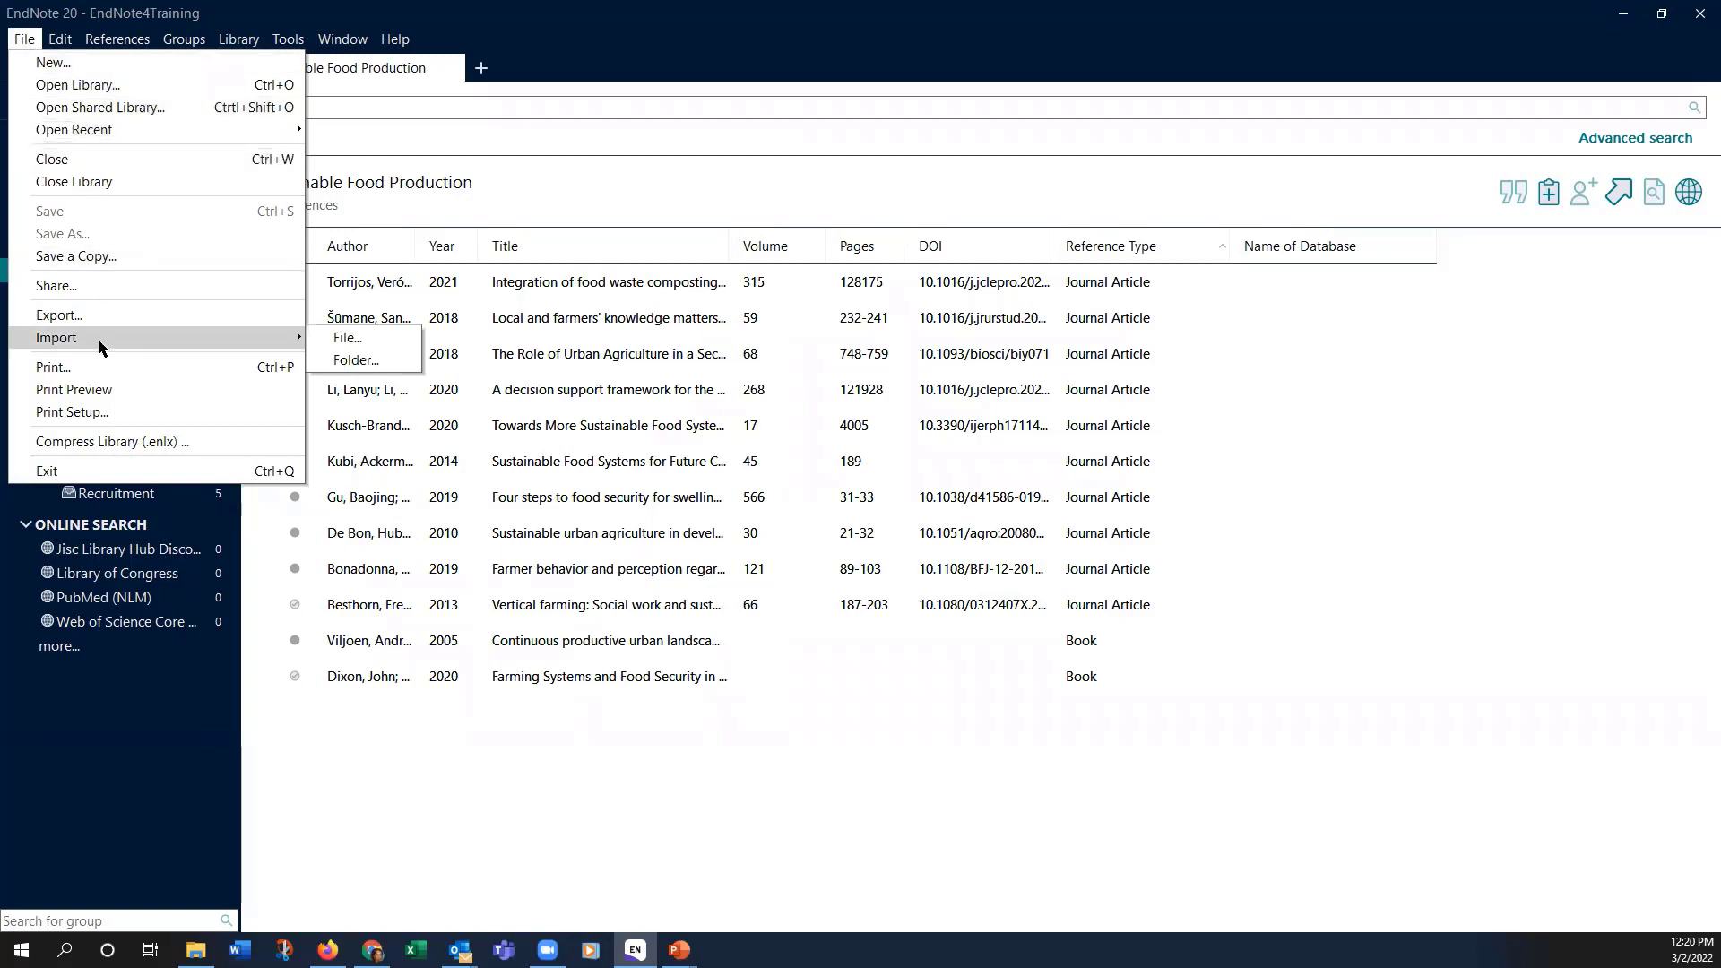
pyautogui.click(350, 342)
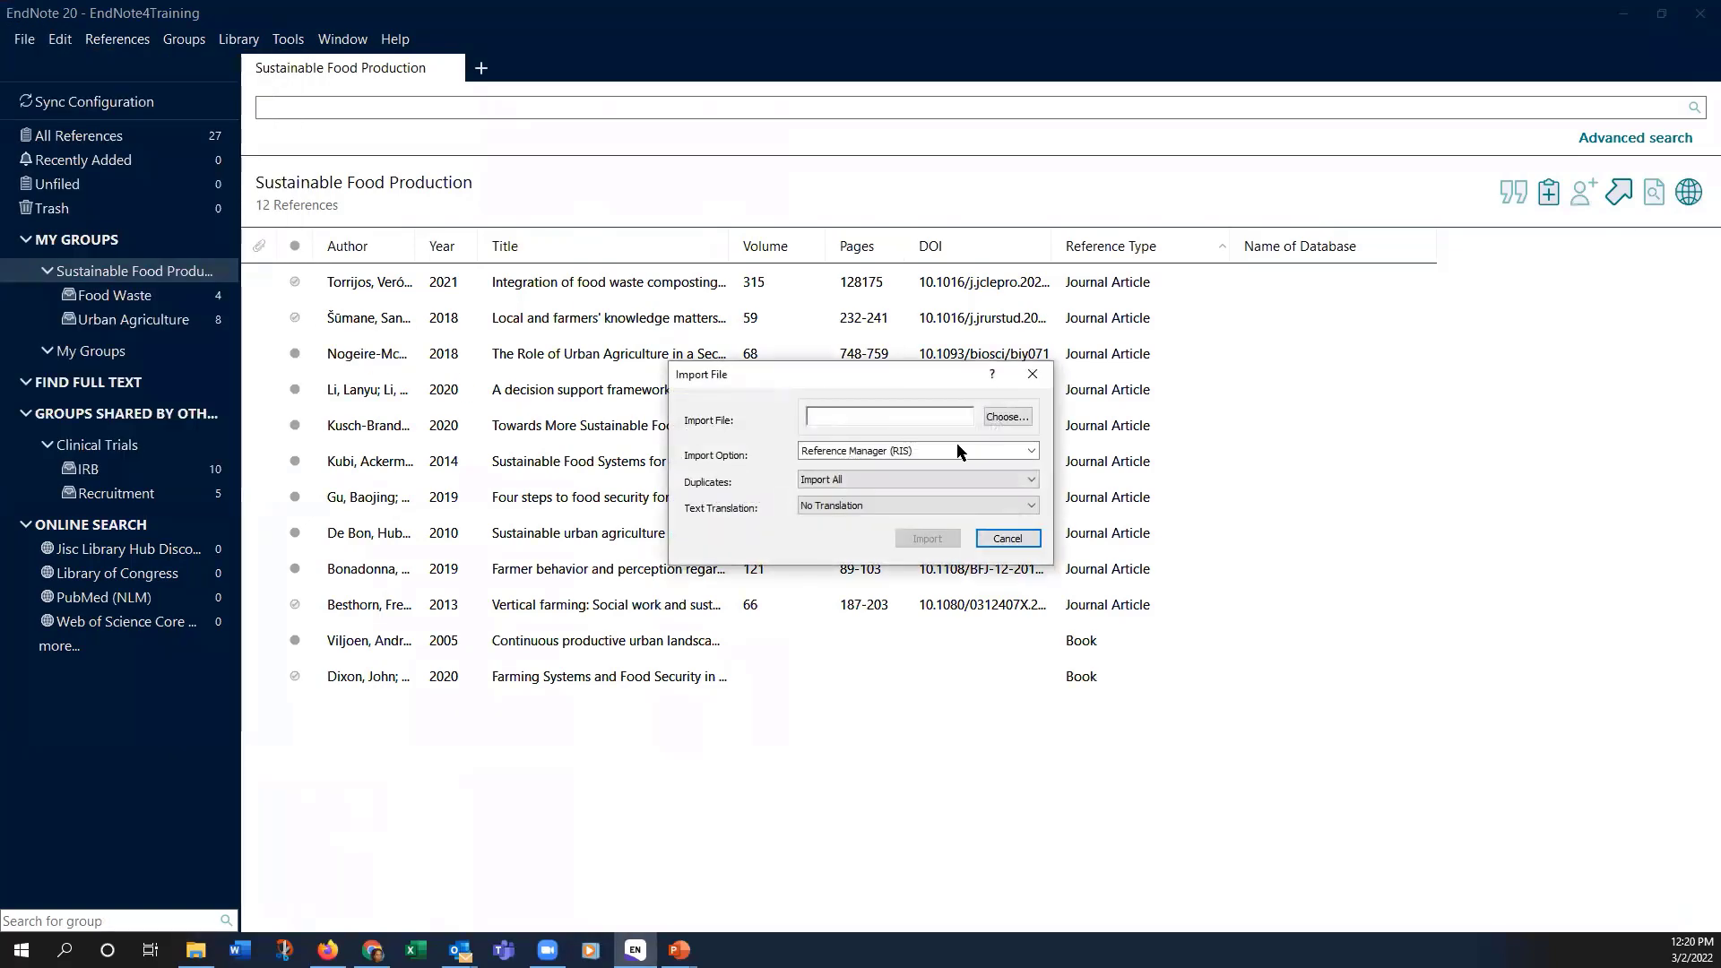
pyautogui.click(1008, 417)
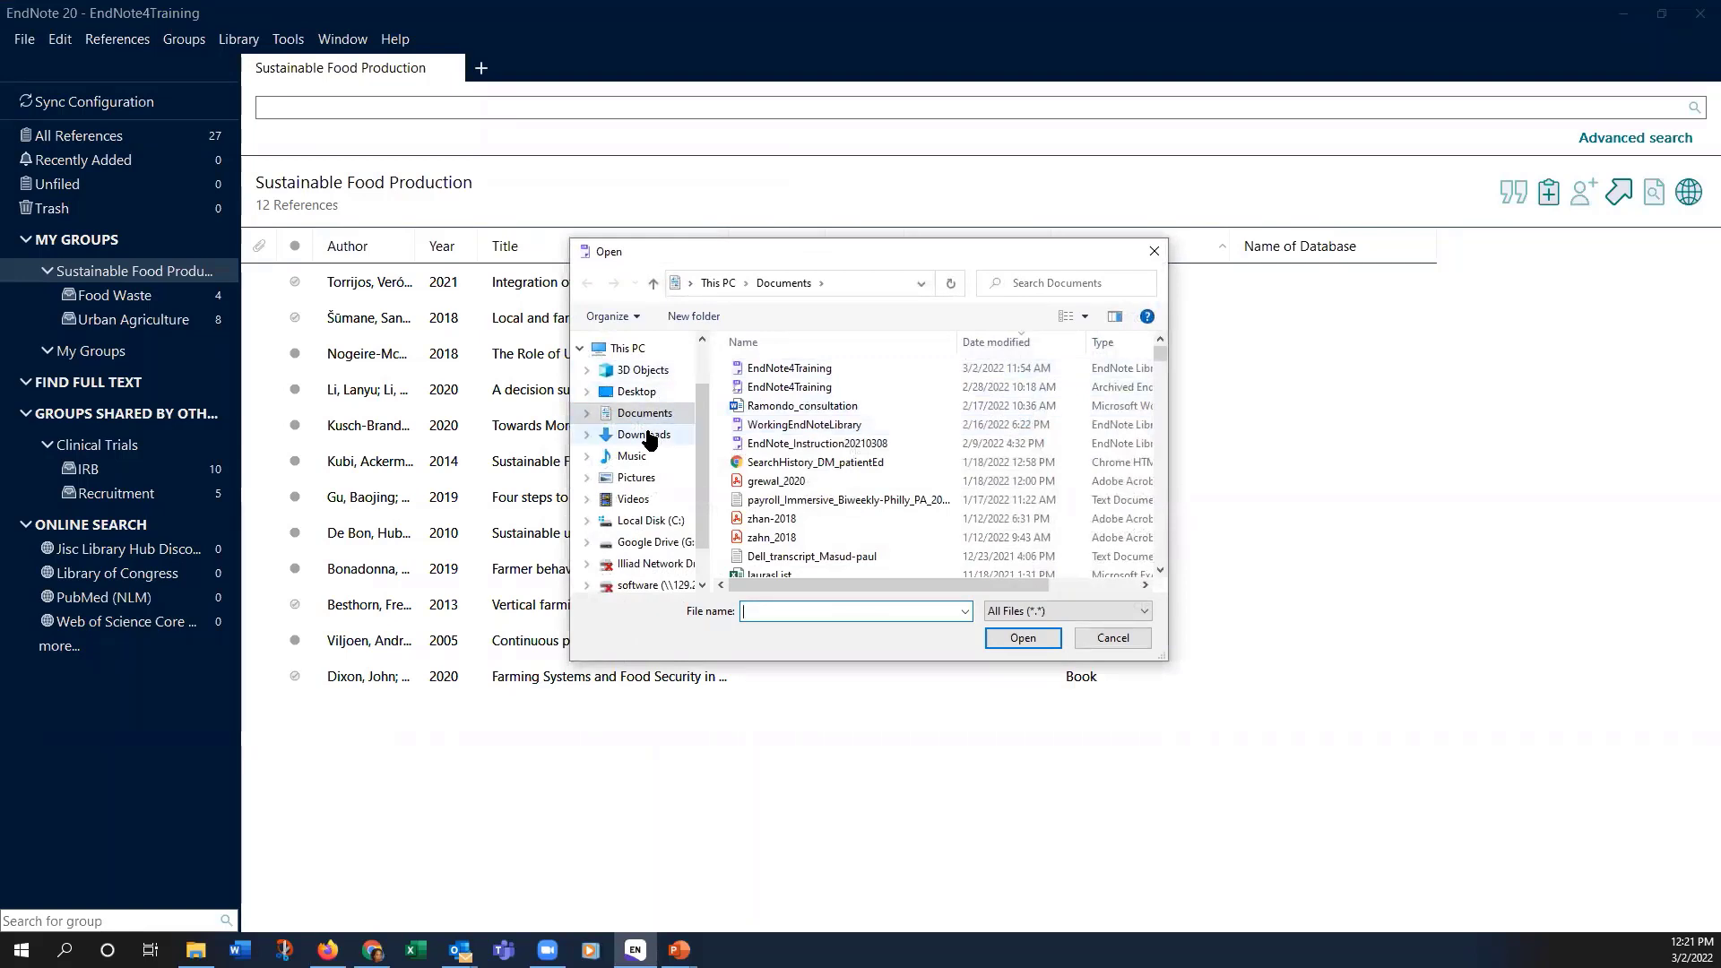
pyautogui.click(649, 437)
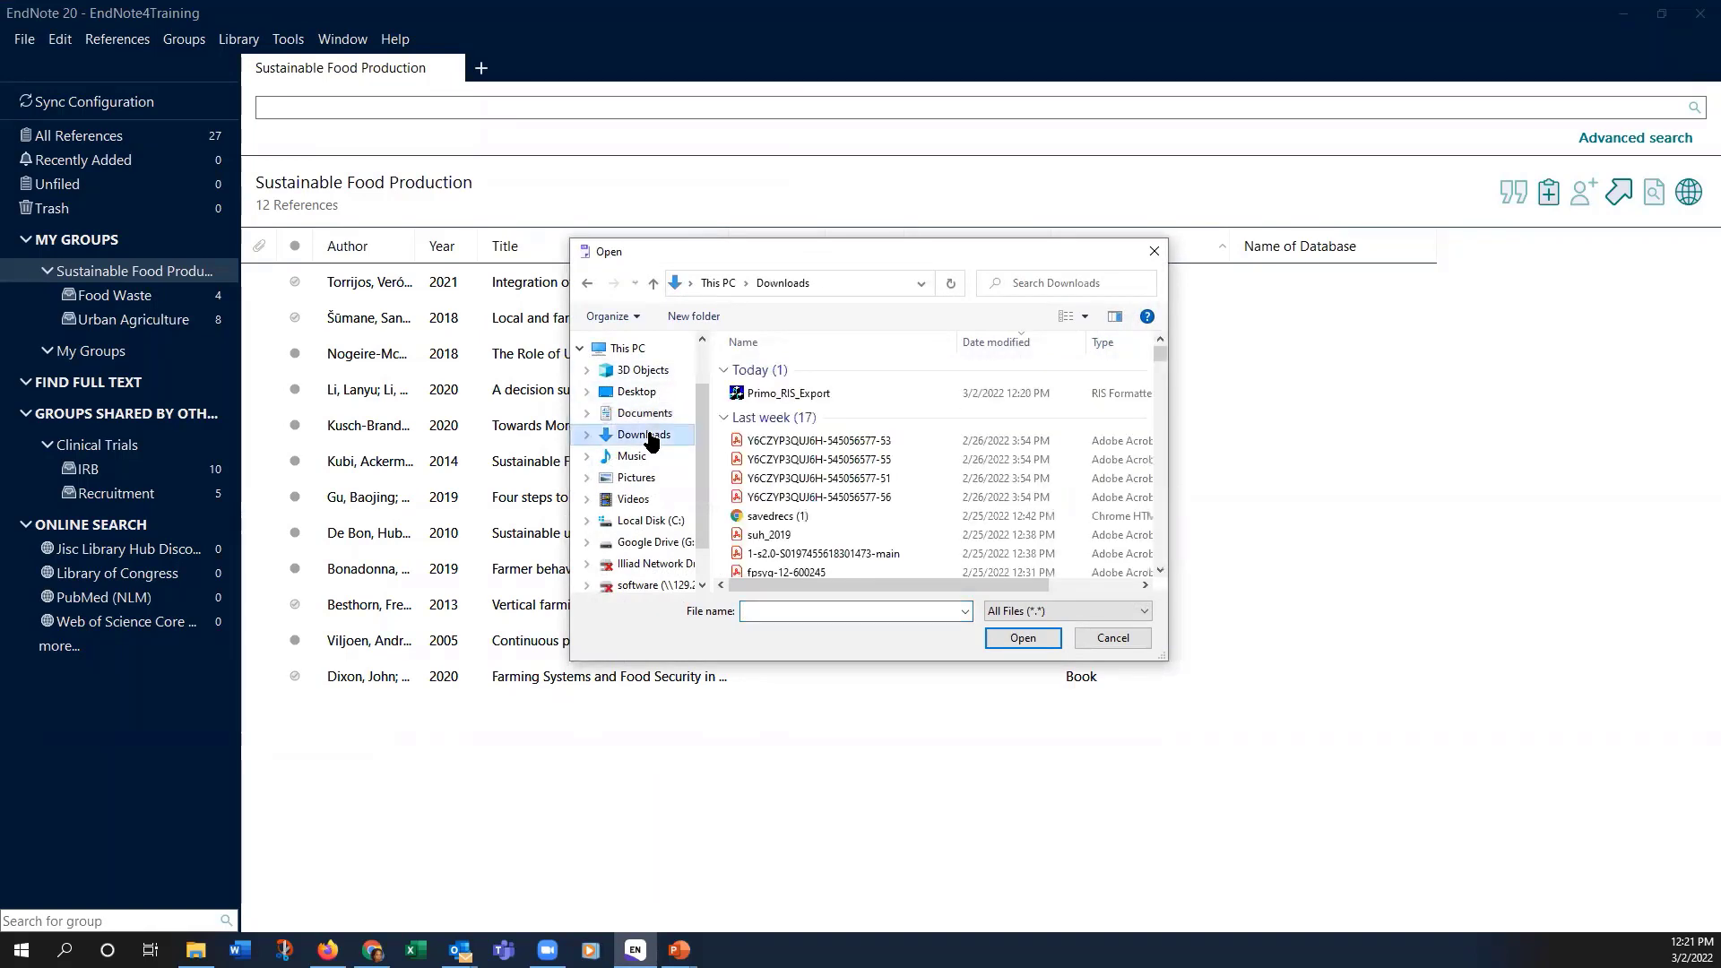
pyautogui.click(814, 392)
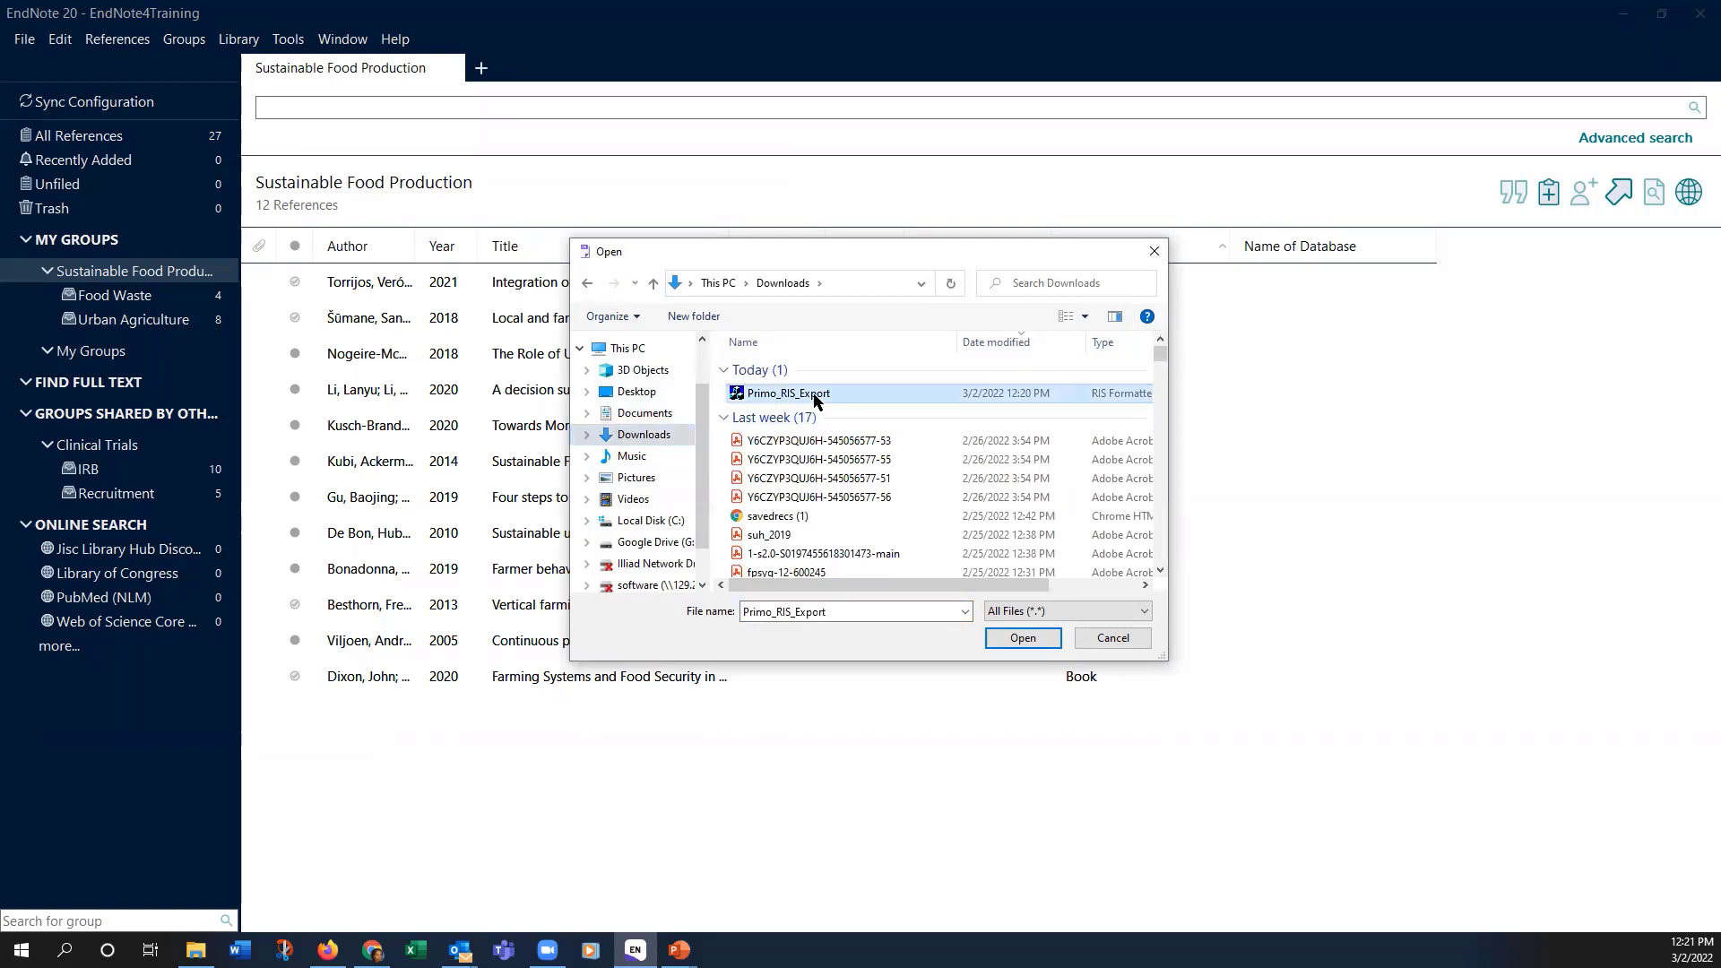
pyautogui.click(1008, 636)
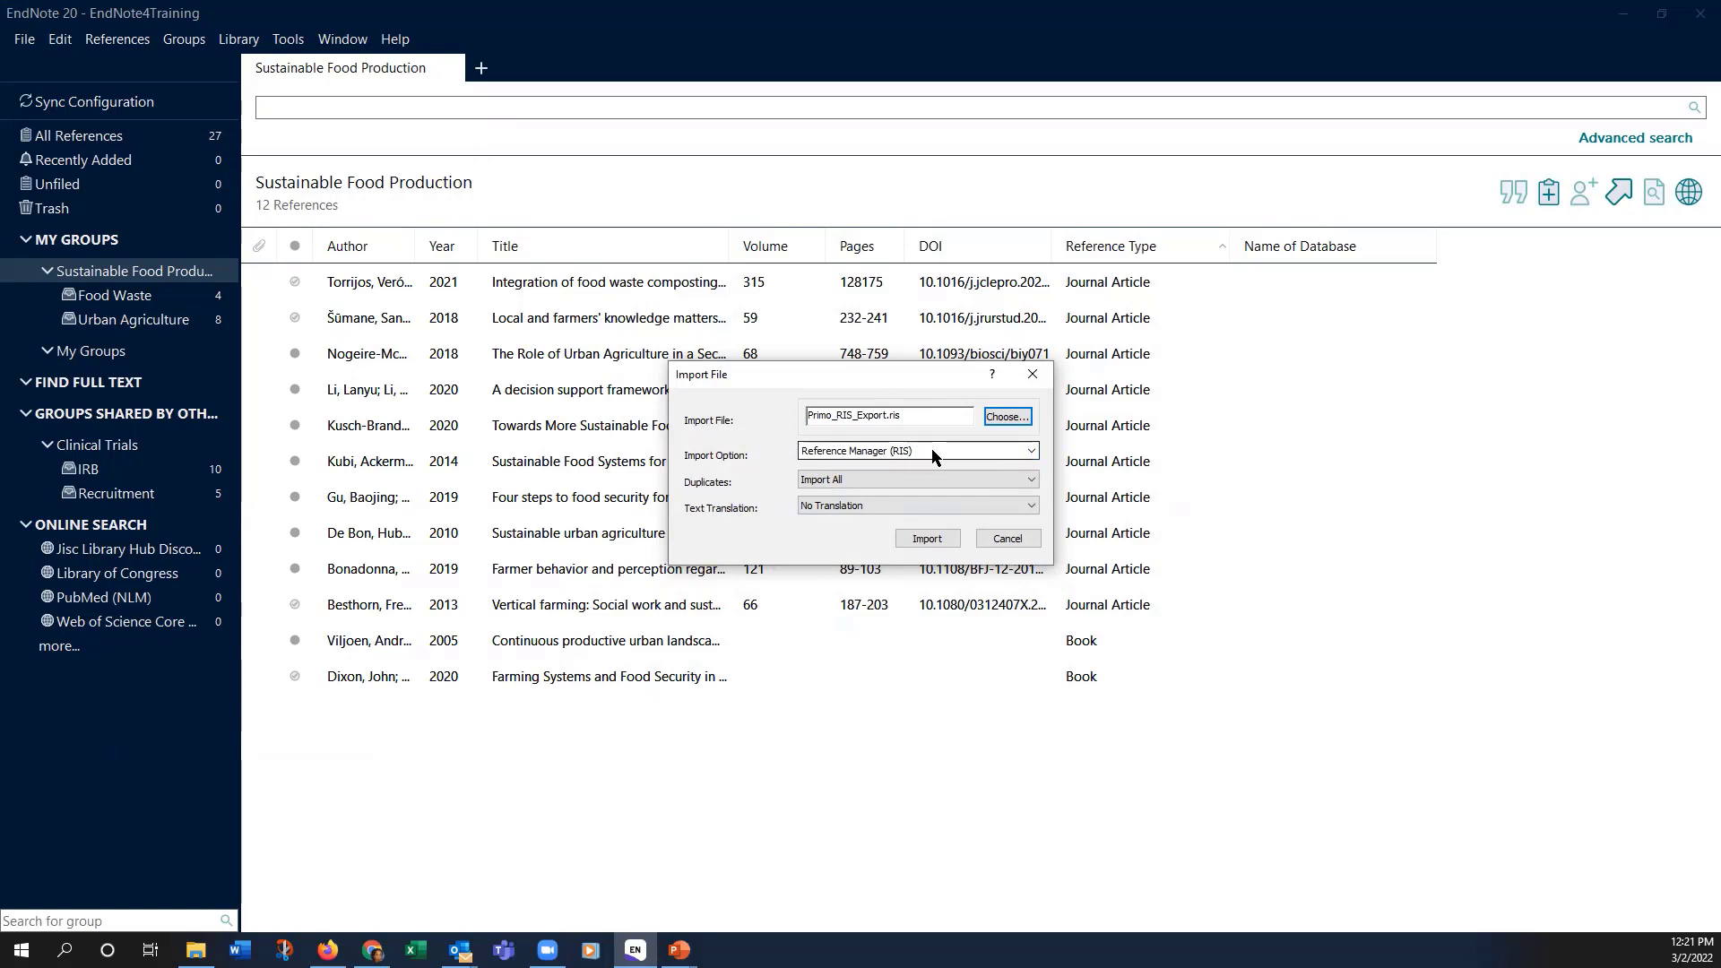
pyautogui.click(1010, 454)
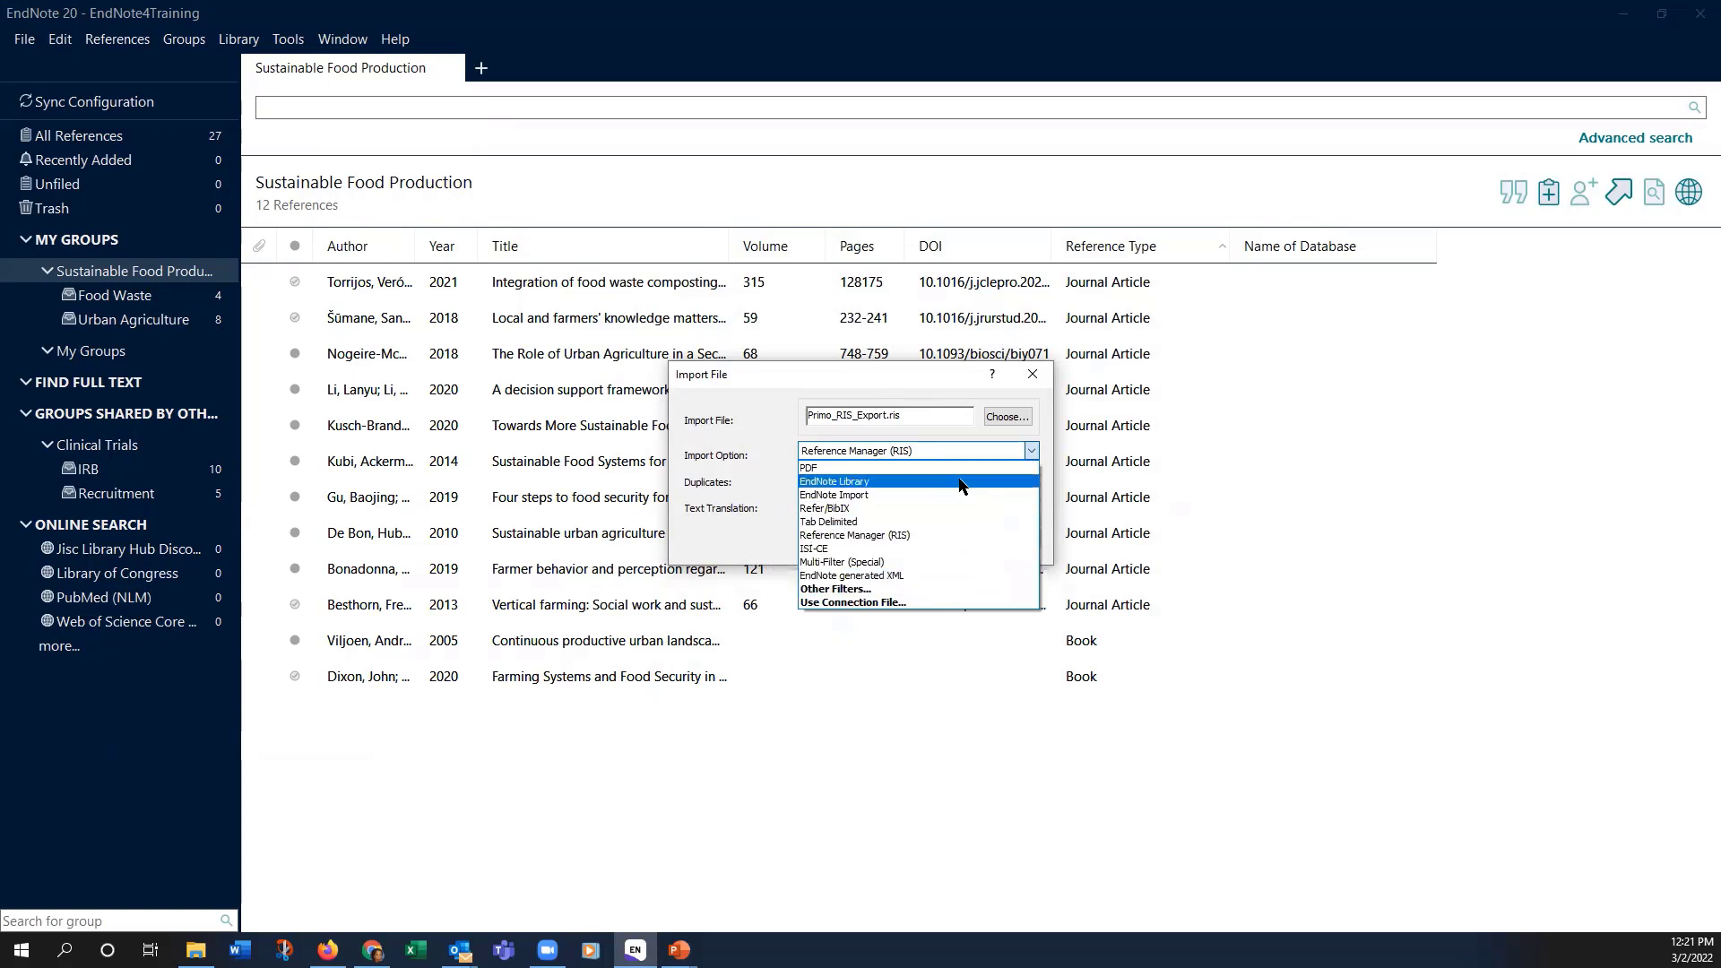
pyautogui.click(953, 451)
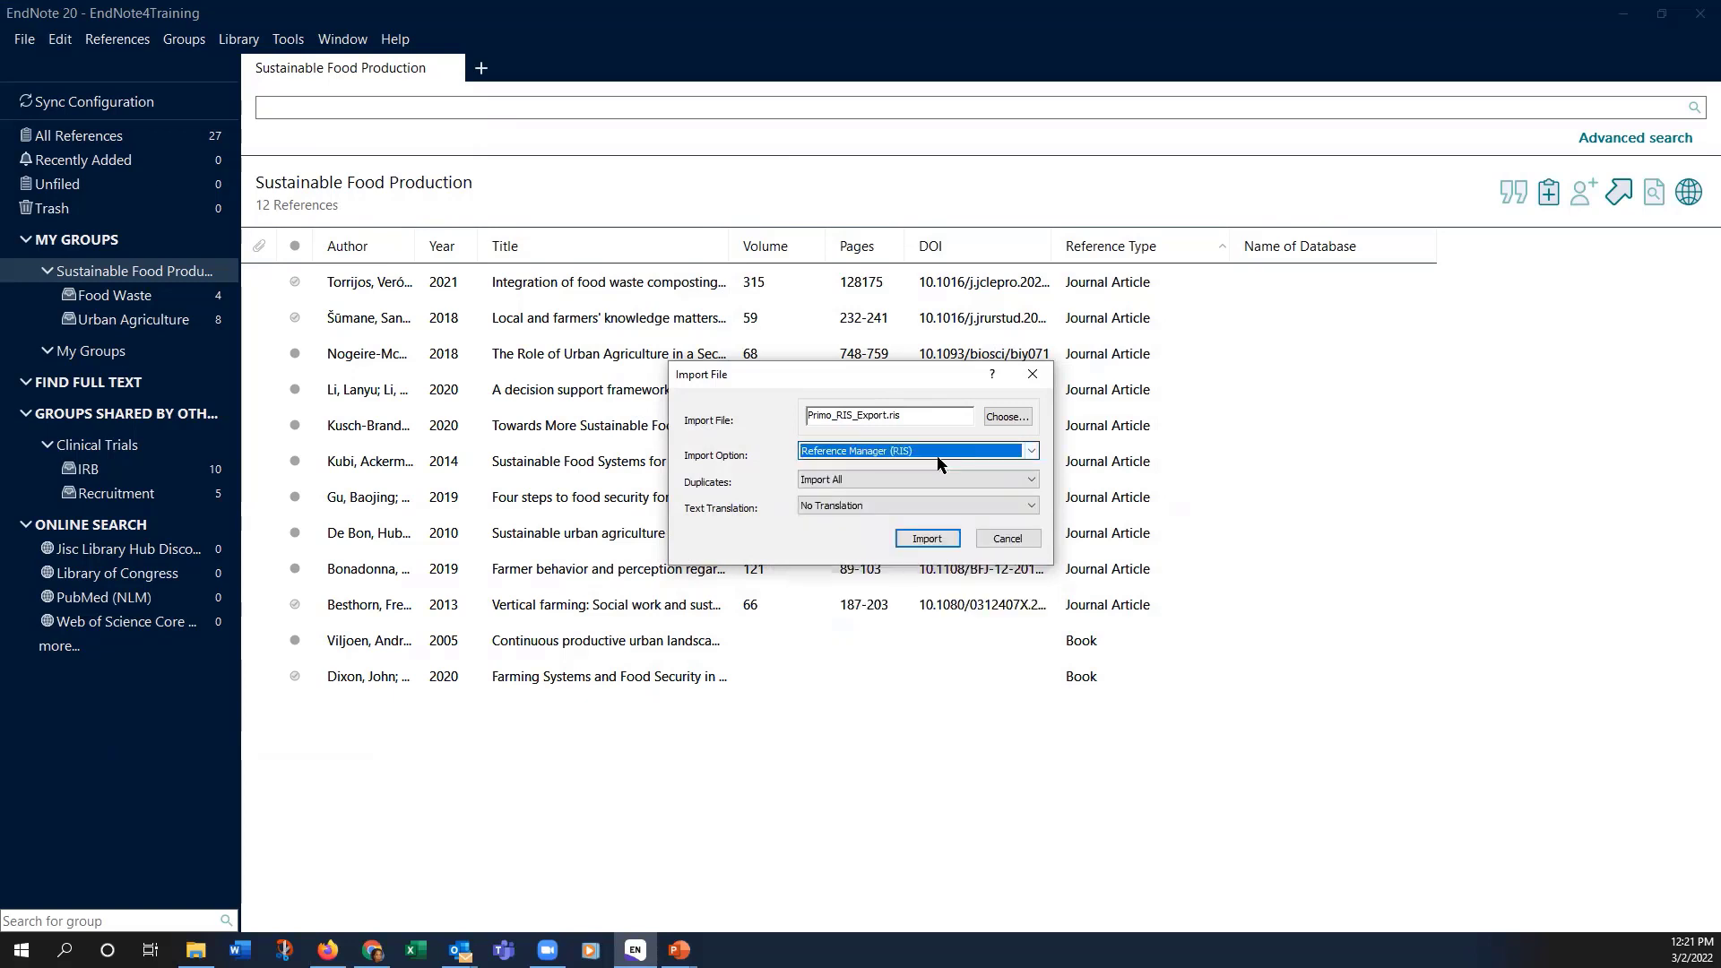
pyautogui.click(928, 538)
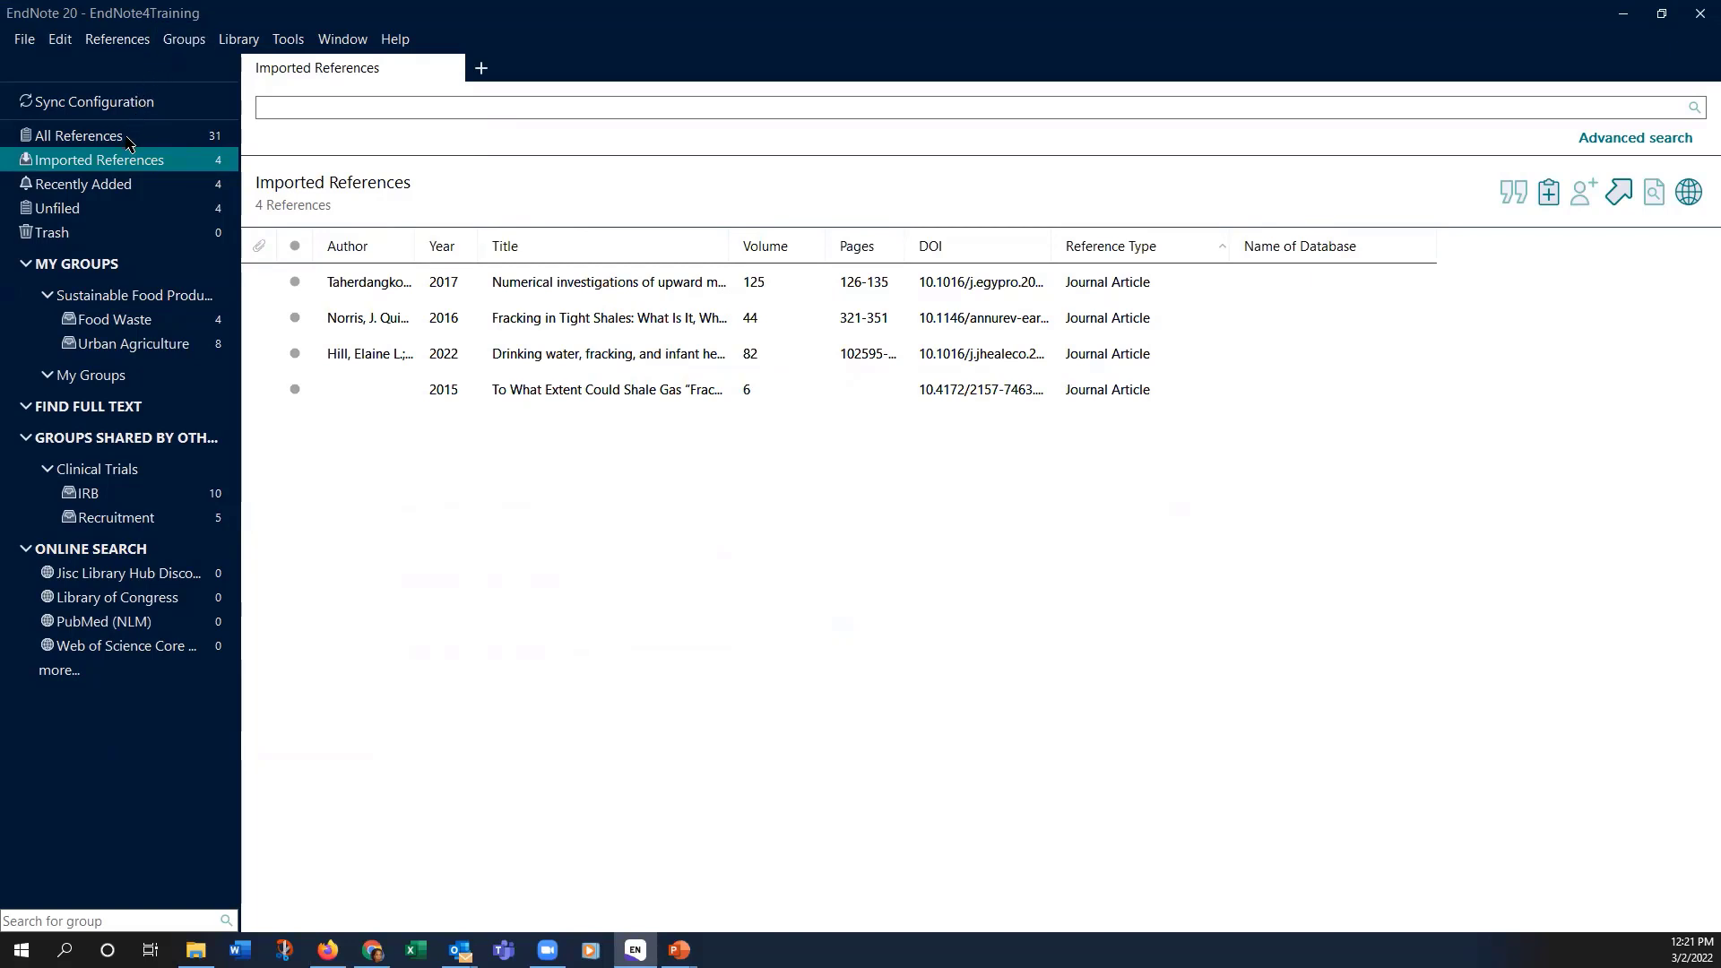
# Step: Look through All References, Imported References and Recently Added, then show the four Unfiled references
pyautogui.click(71, 136)
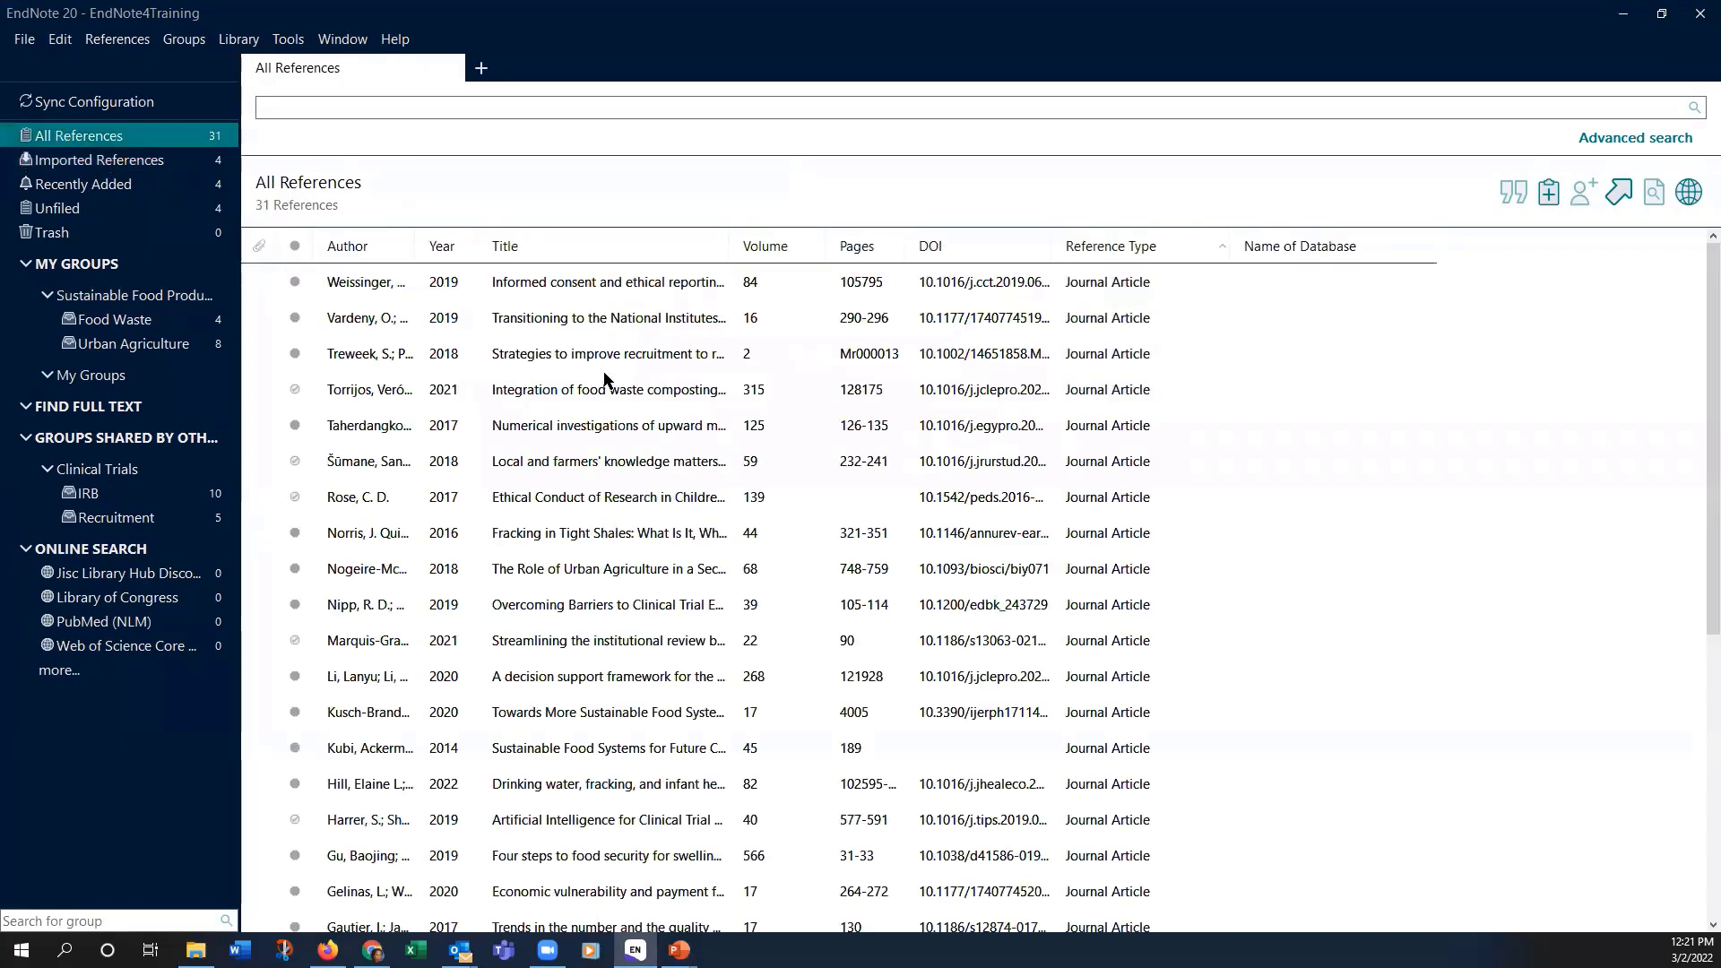
pyautogui.scroll(-5, 601, 365)
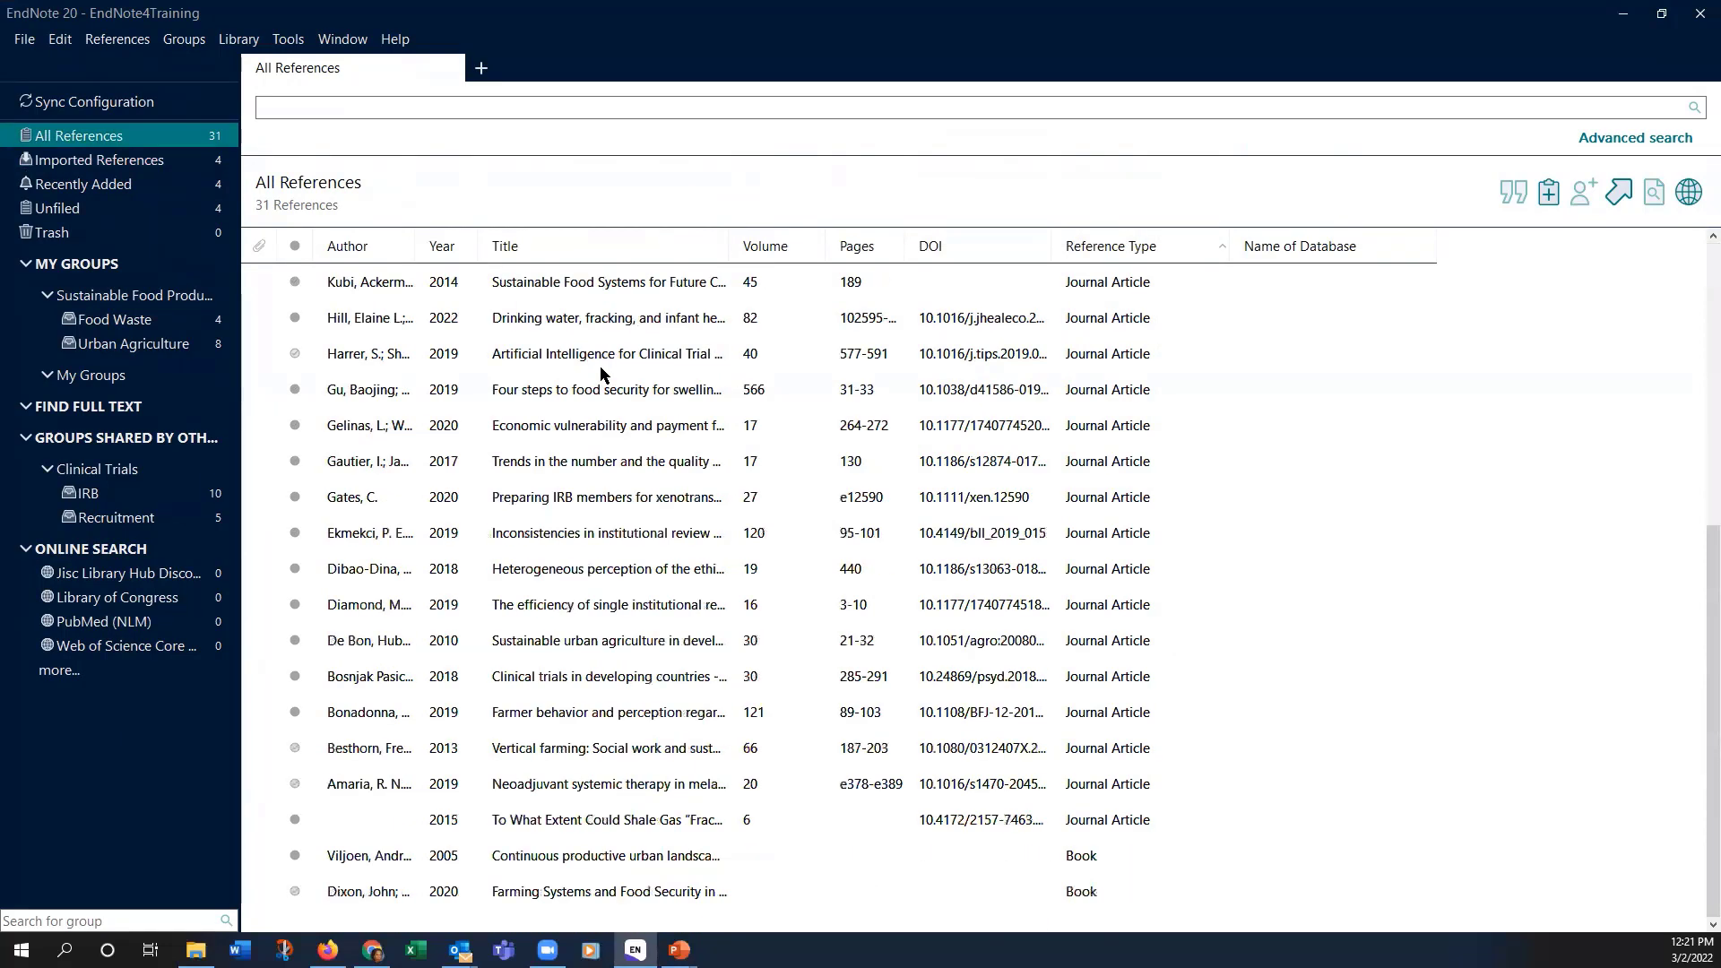
pyautogui.scroll(5, 591, 383)
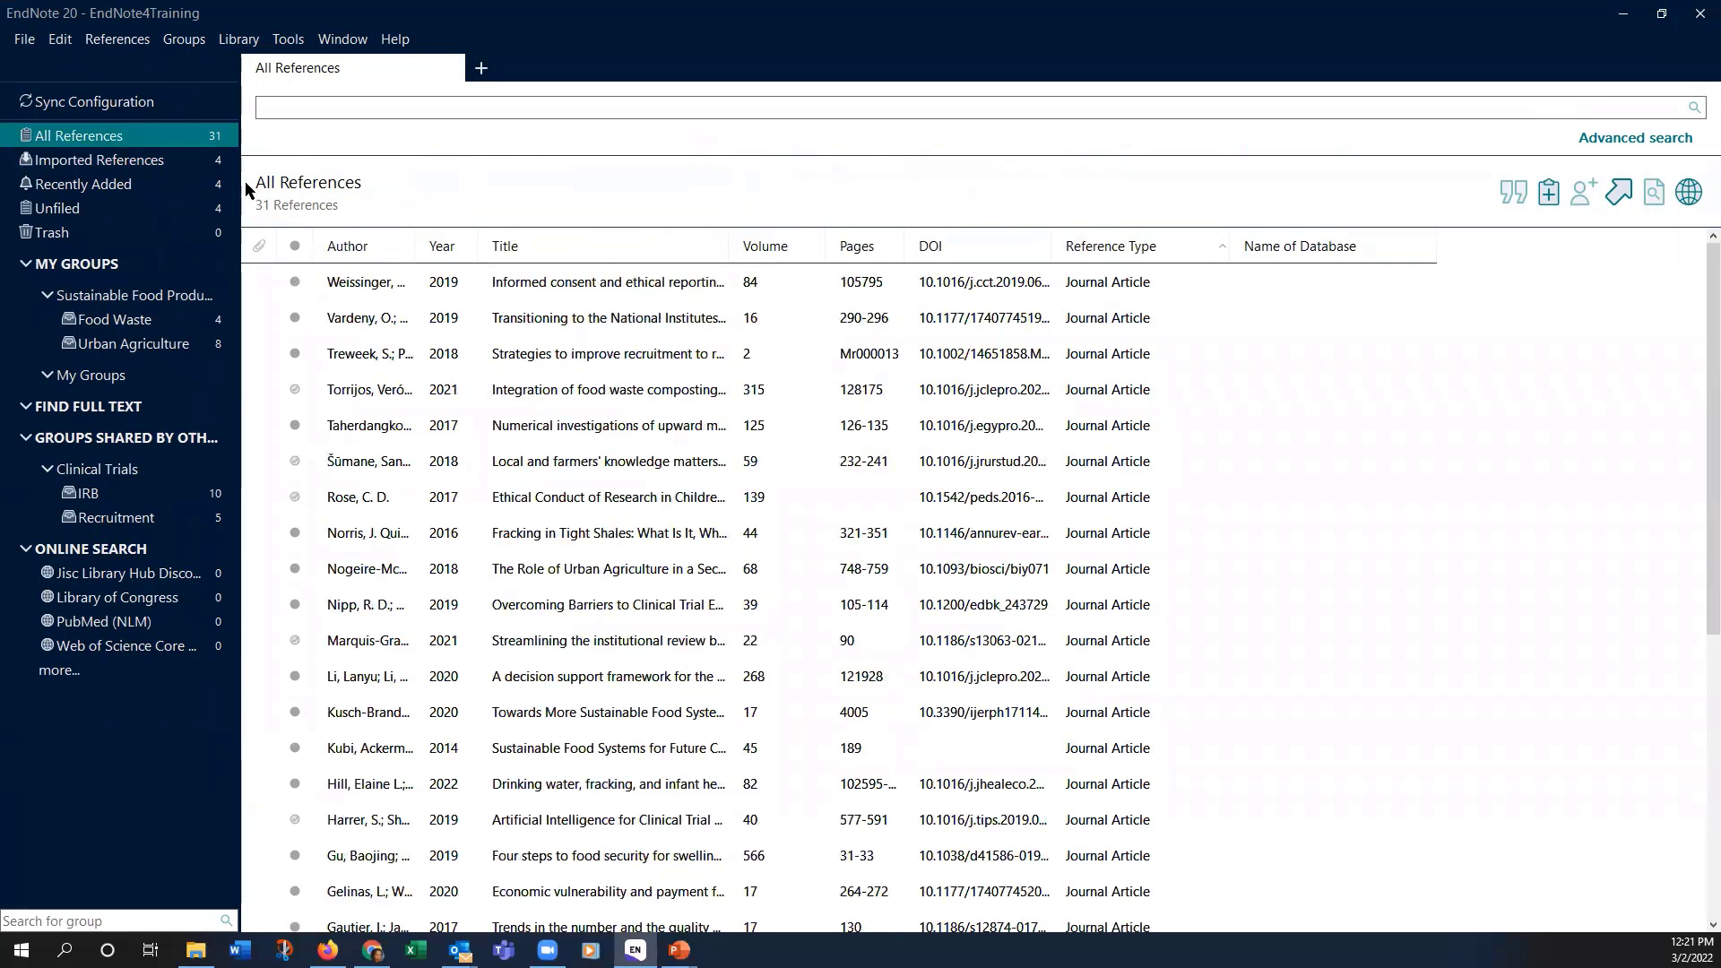
pyautogui.click(144, 161)
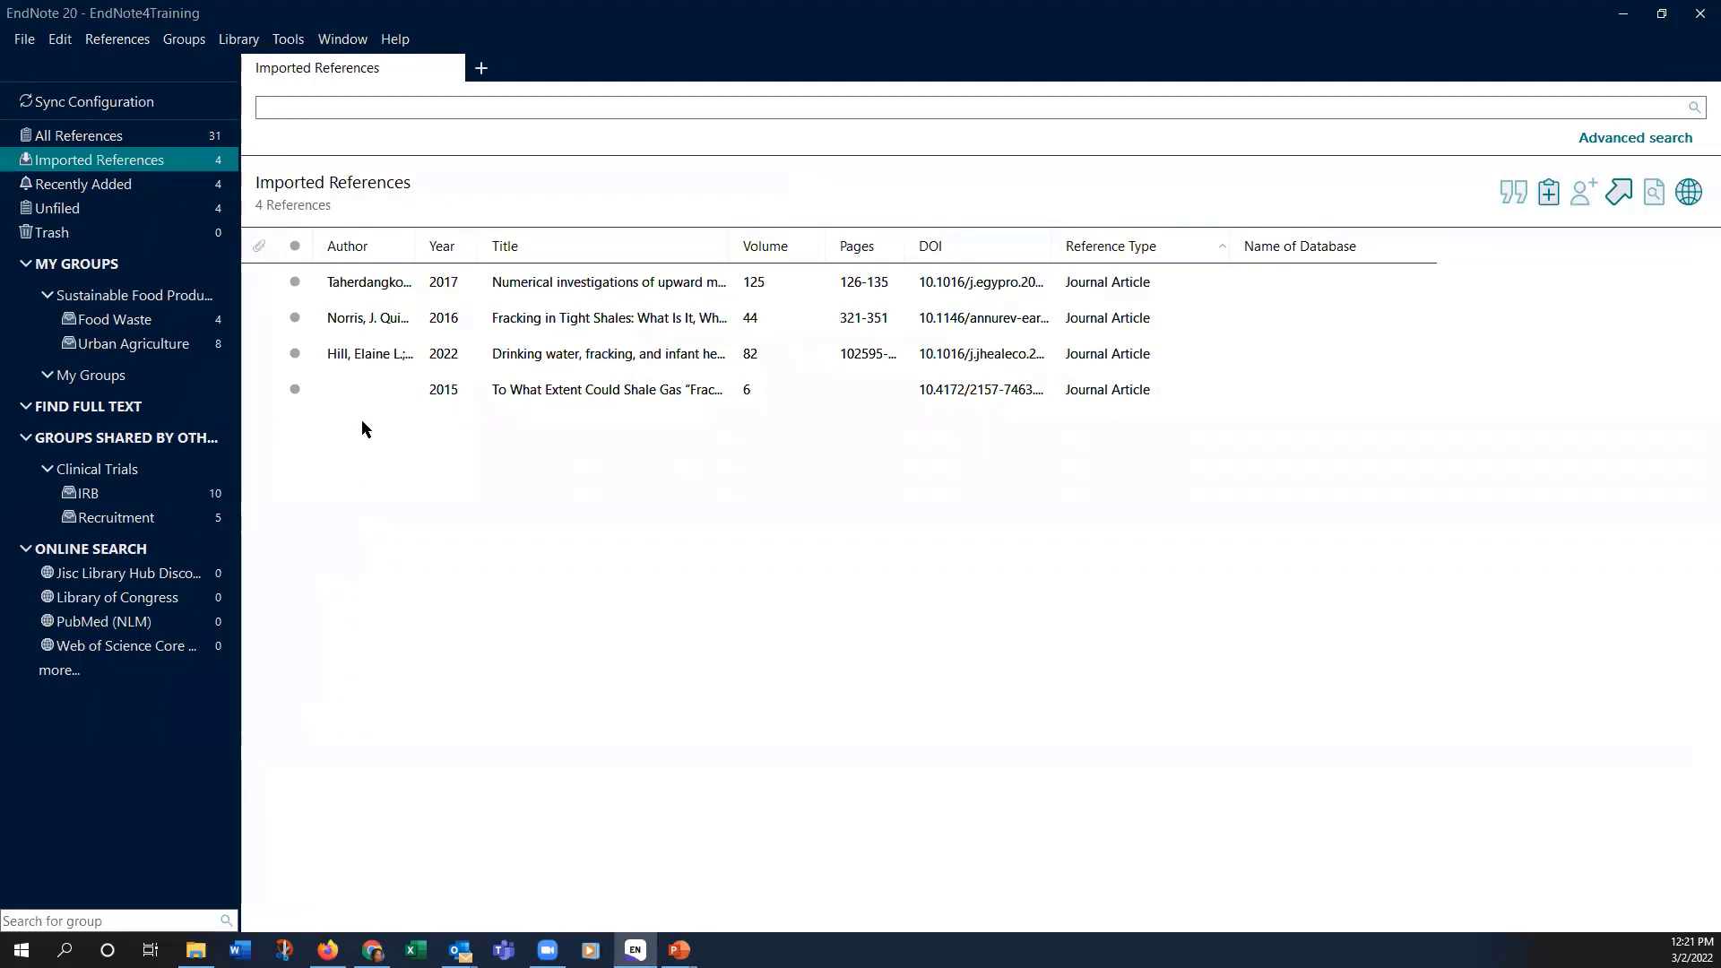
pyautogui.click(120, 185)
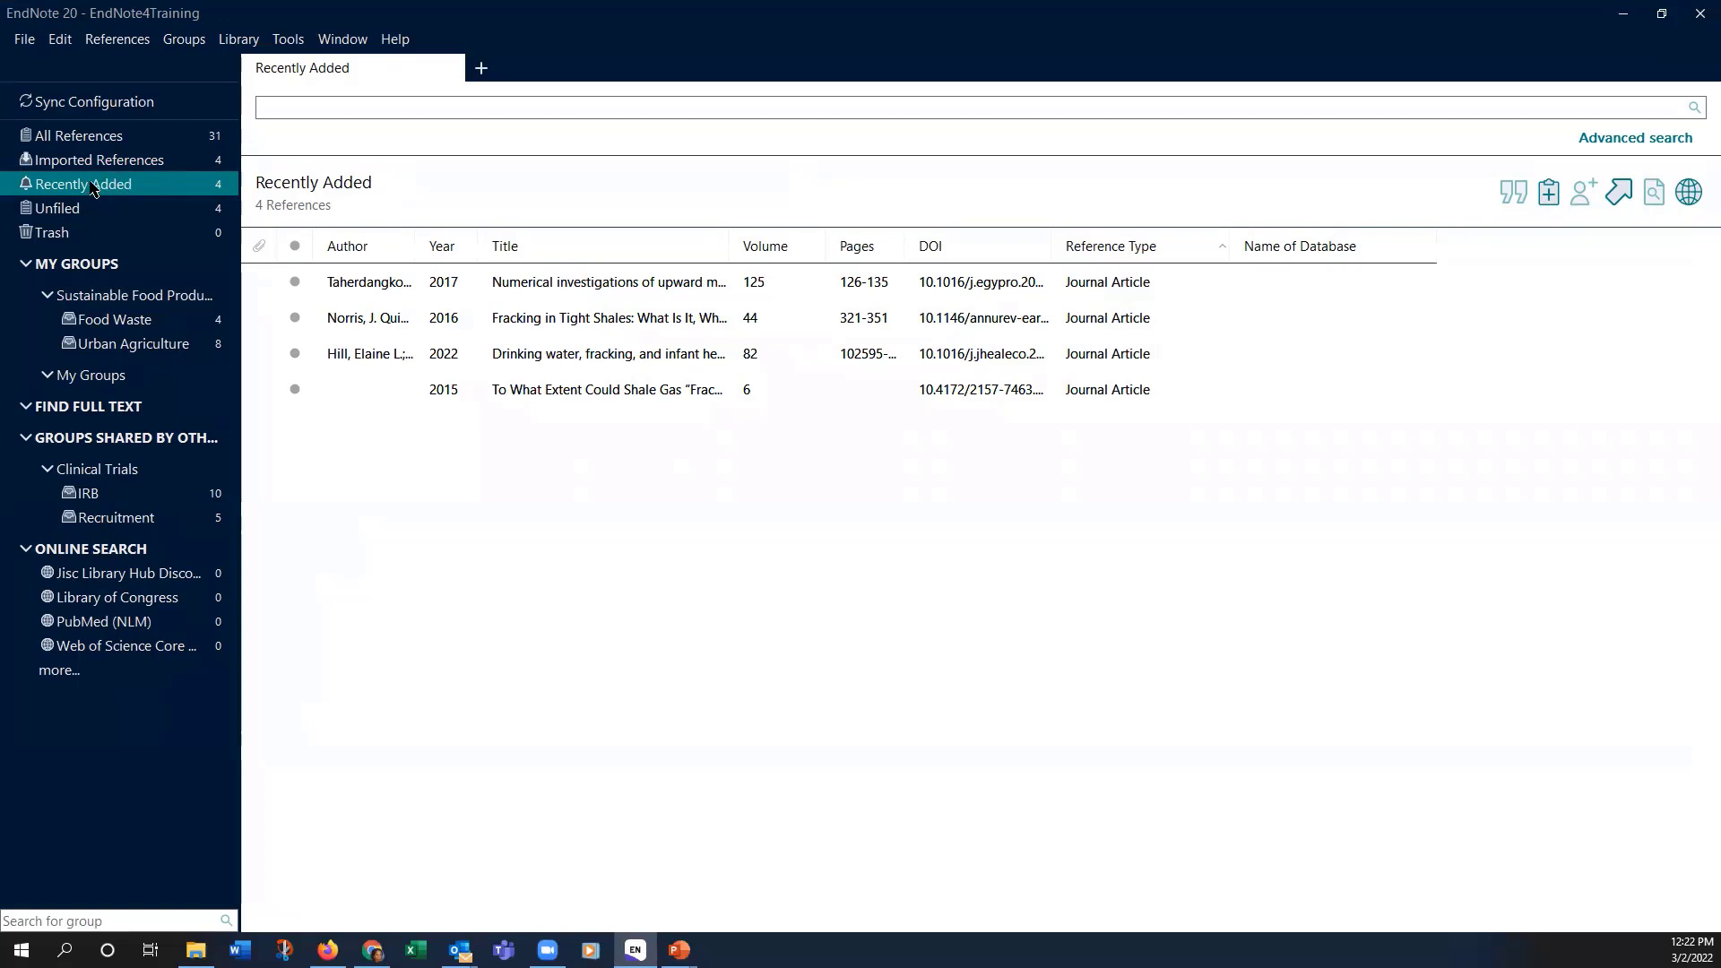
pyautogui.rightClick(95, 187)
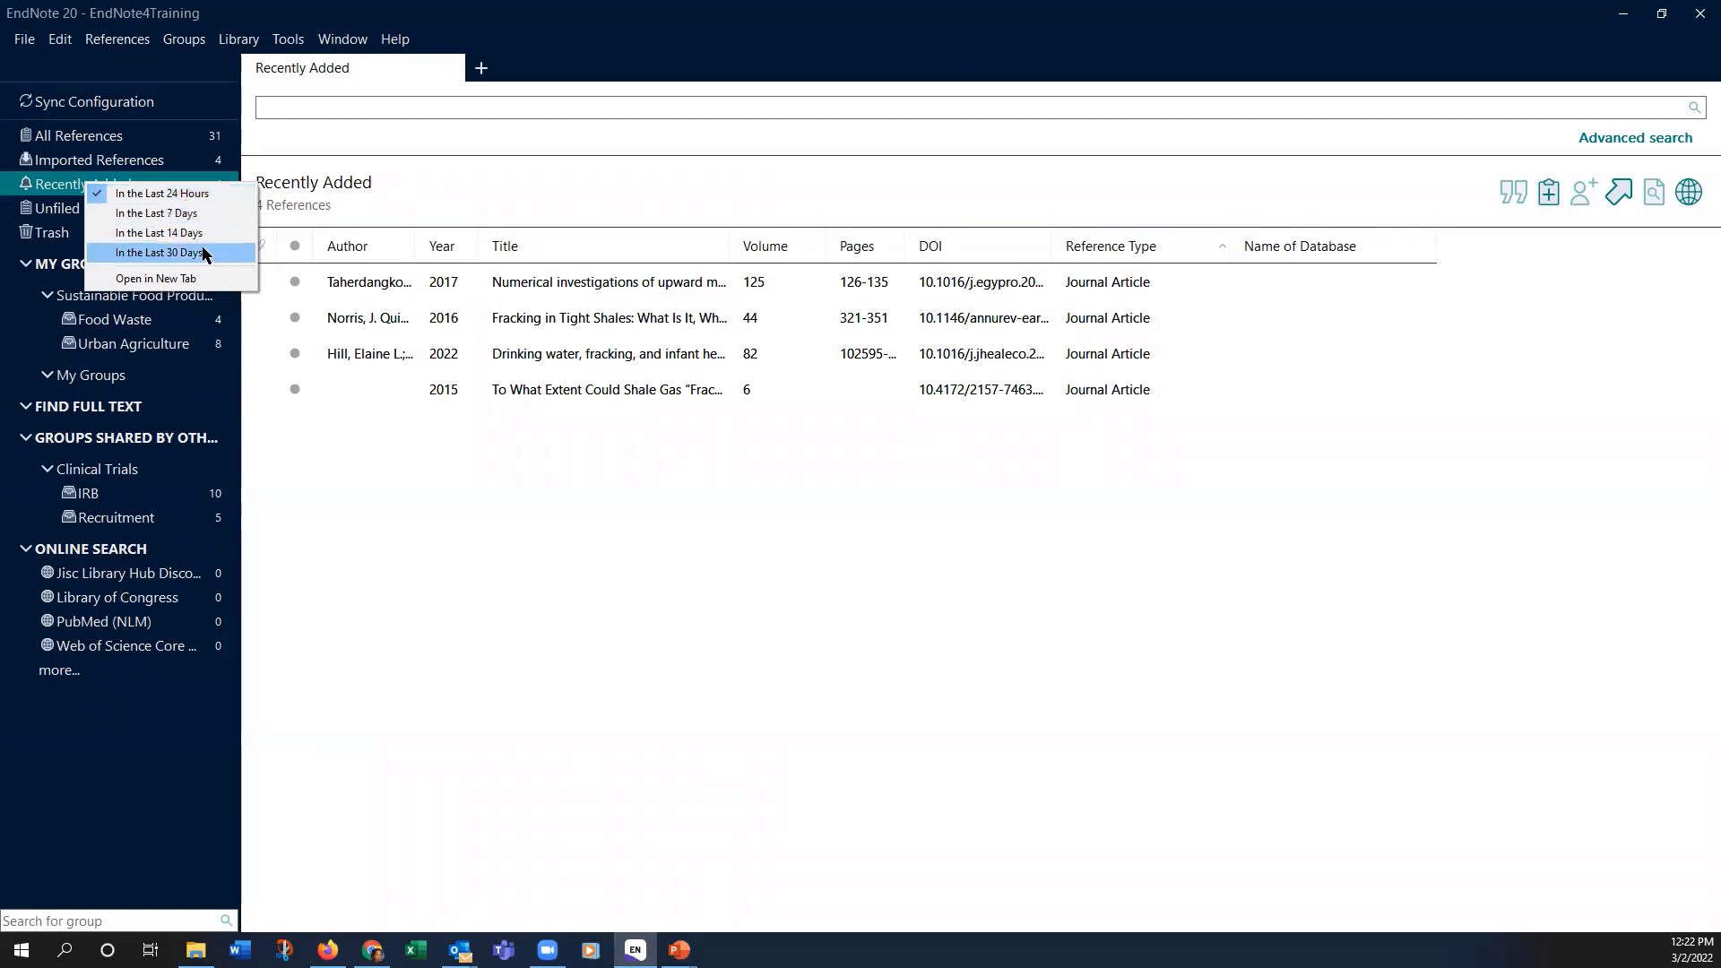
pyautogui.click(460, 551)
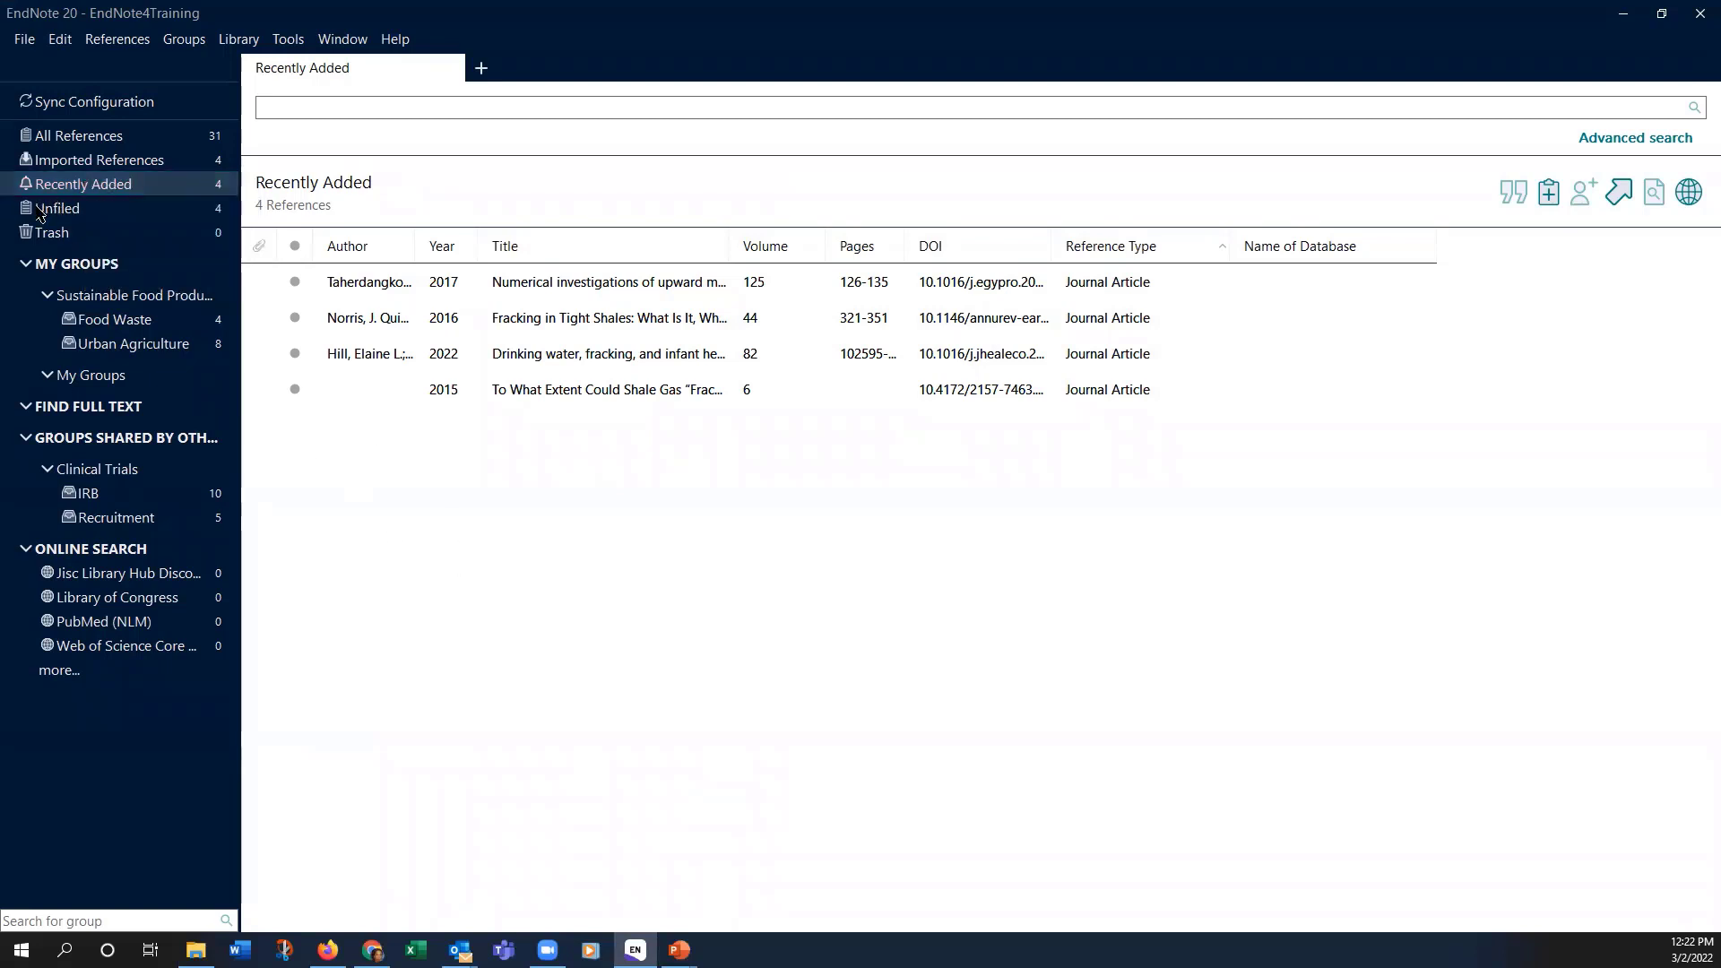
pyautogui.click(39, 211)
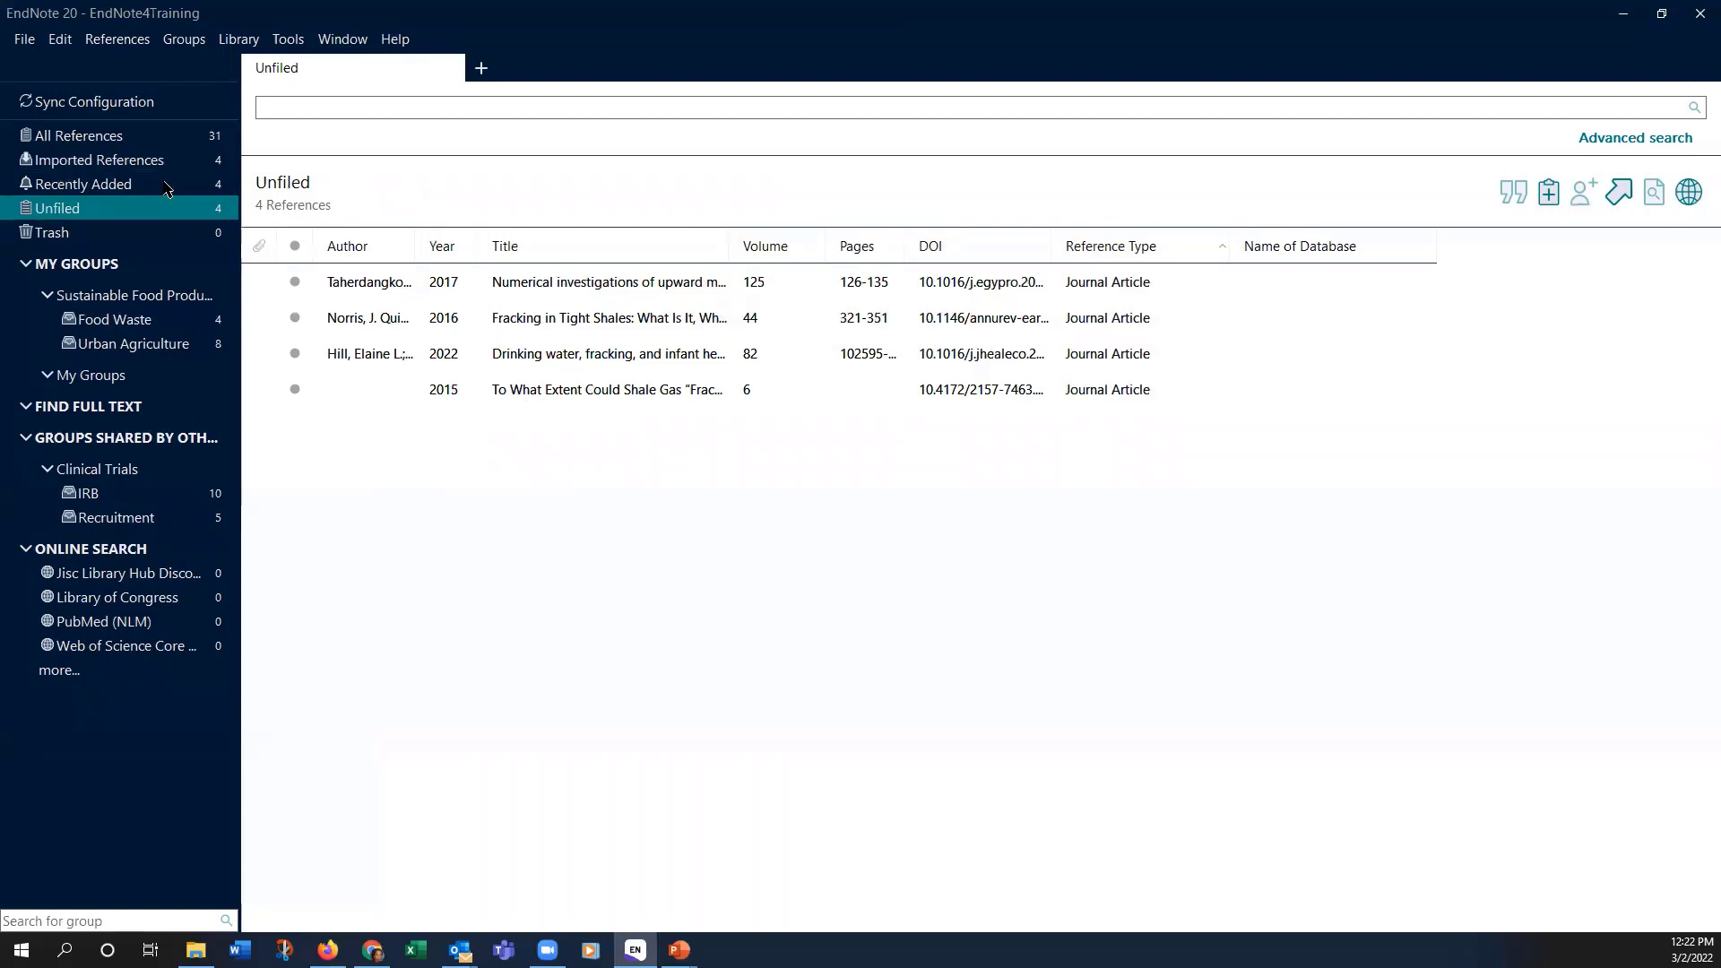
# Step: Create a new custom group named Fracking
pyautogui.click(173, 50)
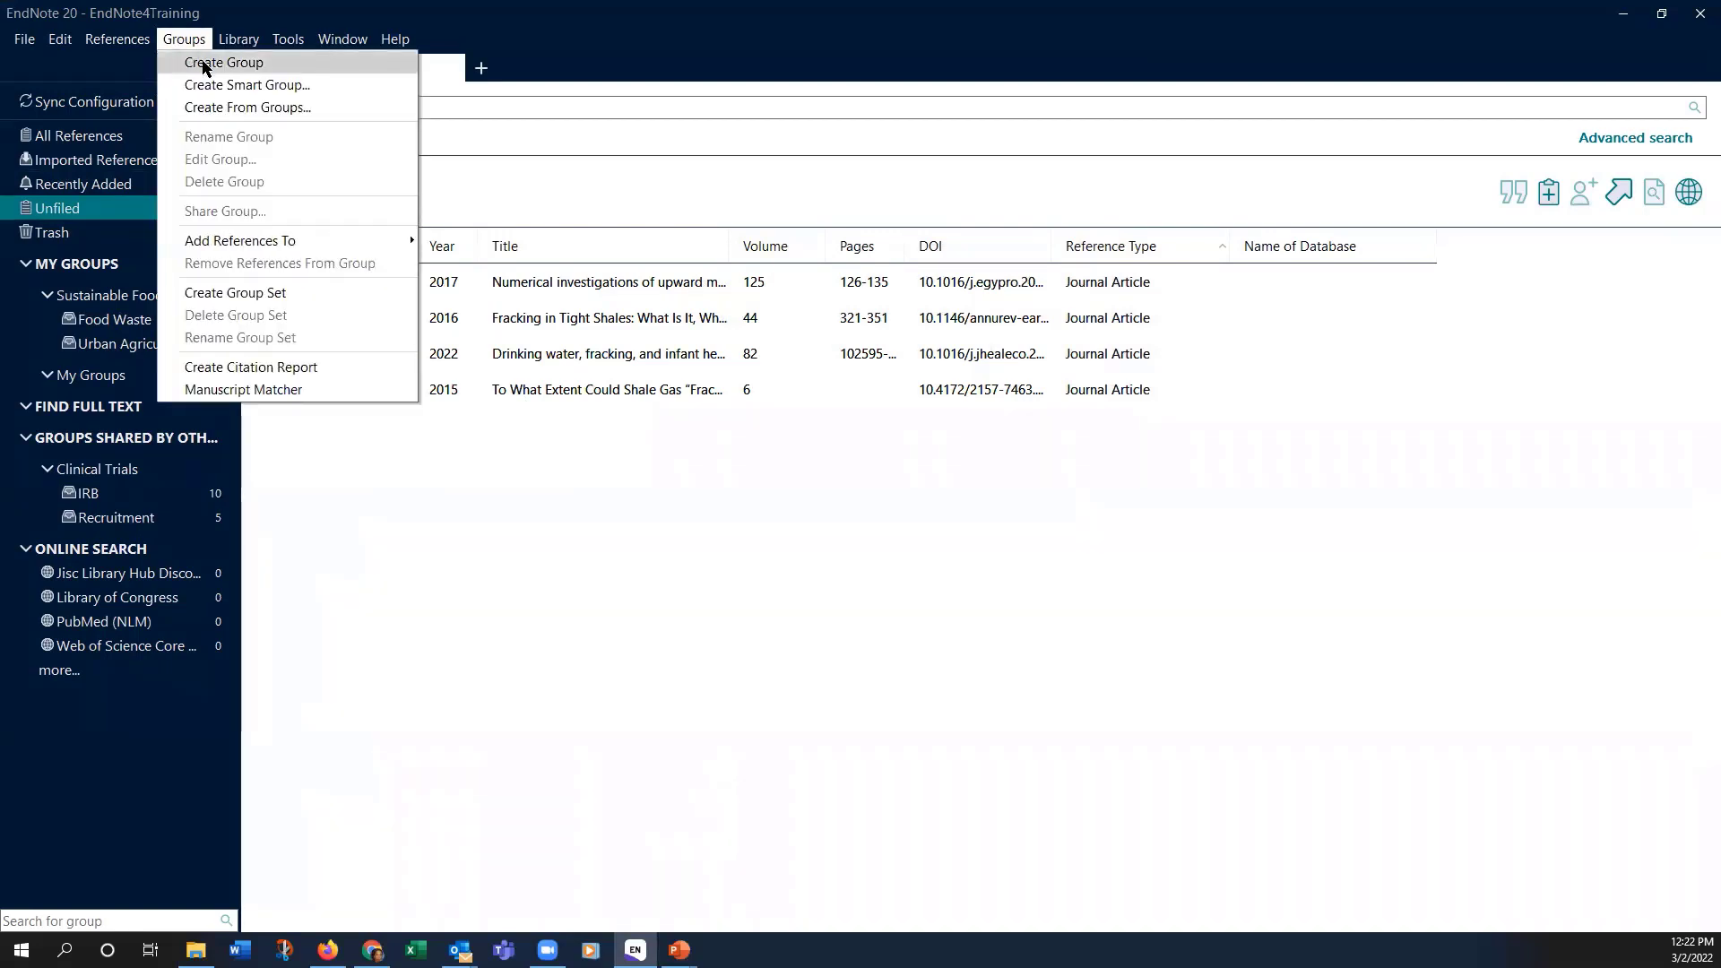
pyautogui.click(204, 63)
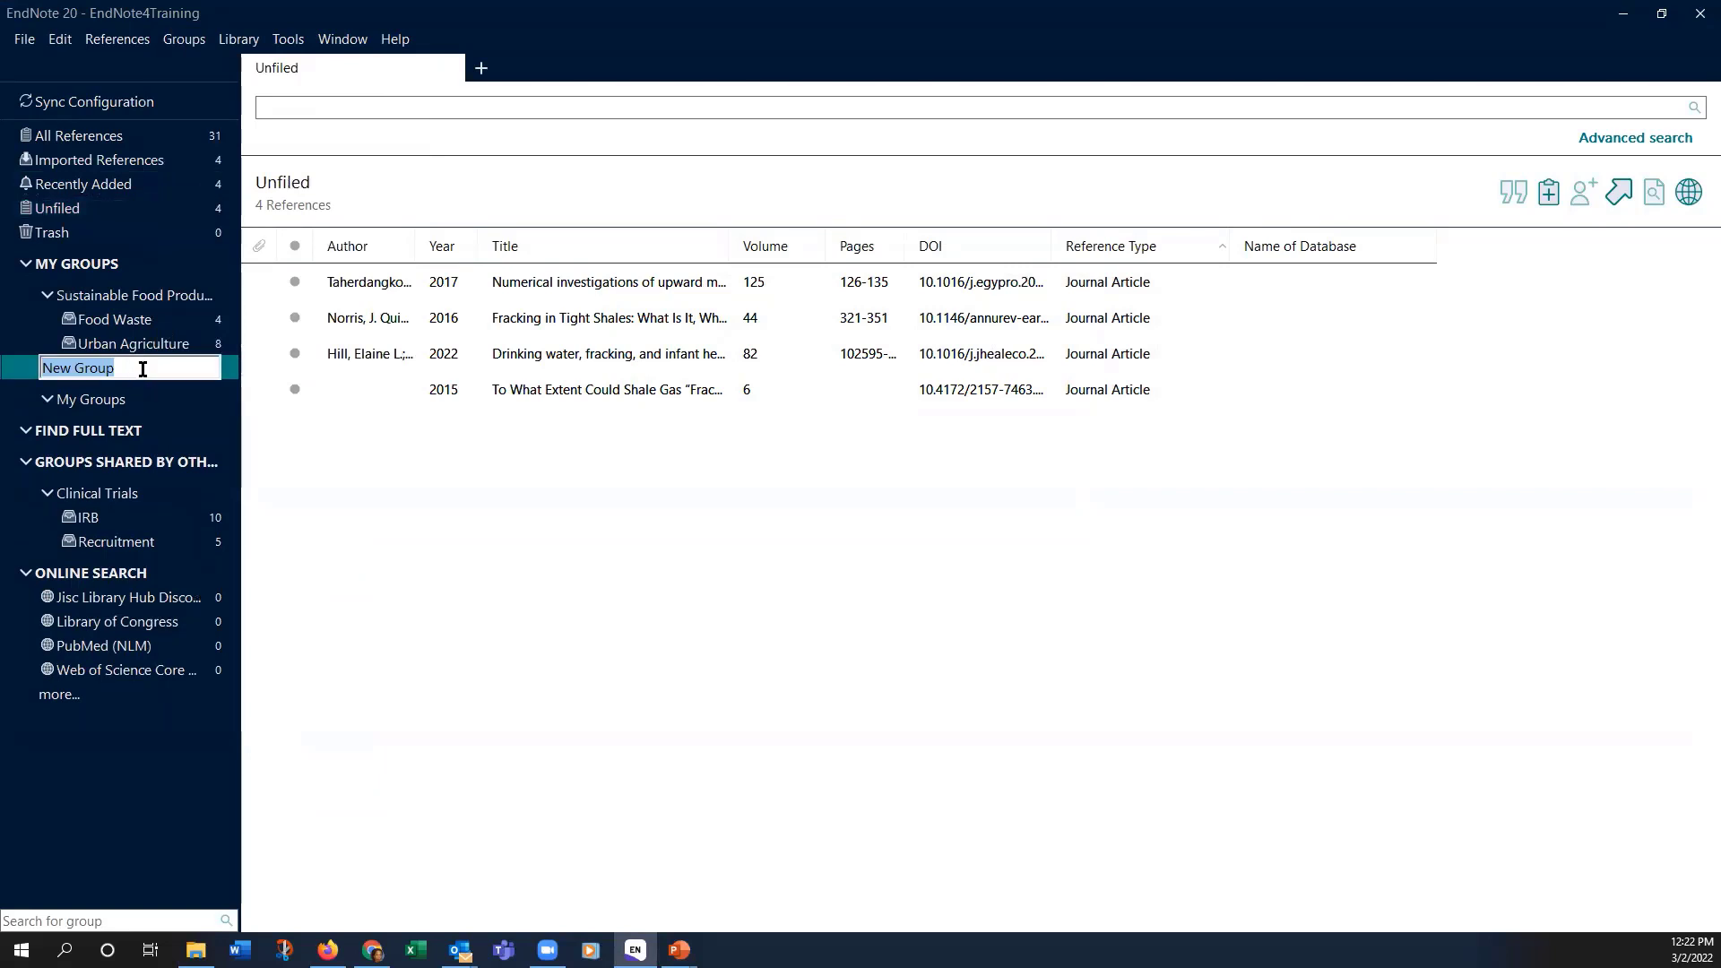
pyautogui.write('Fracking')
pyautogui.click(379, 433)
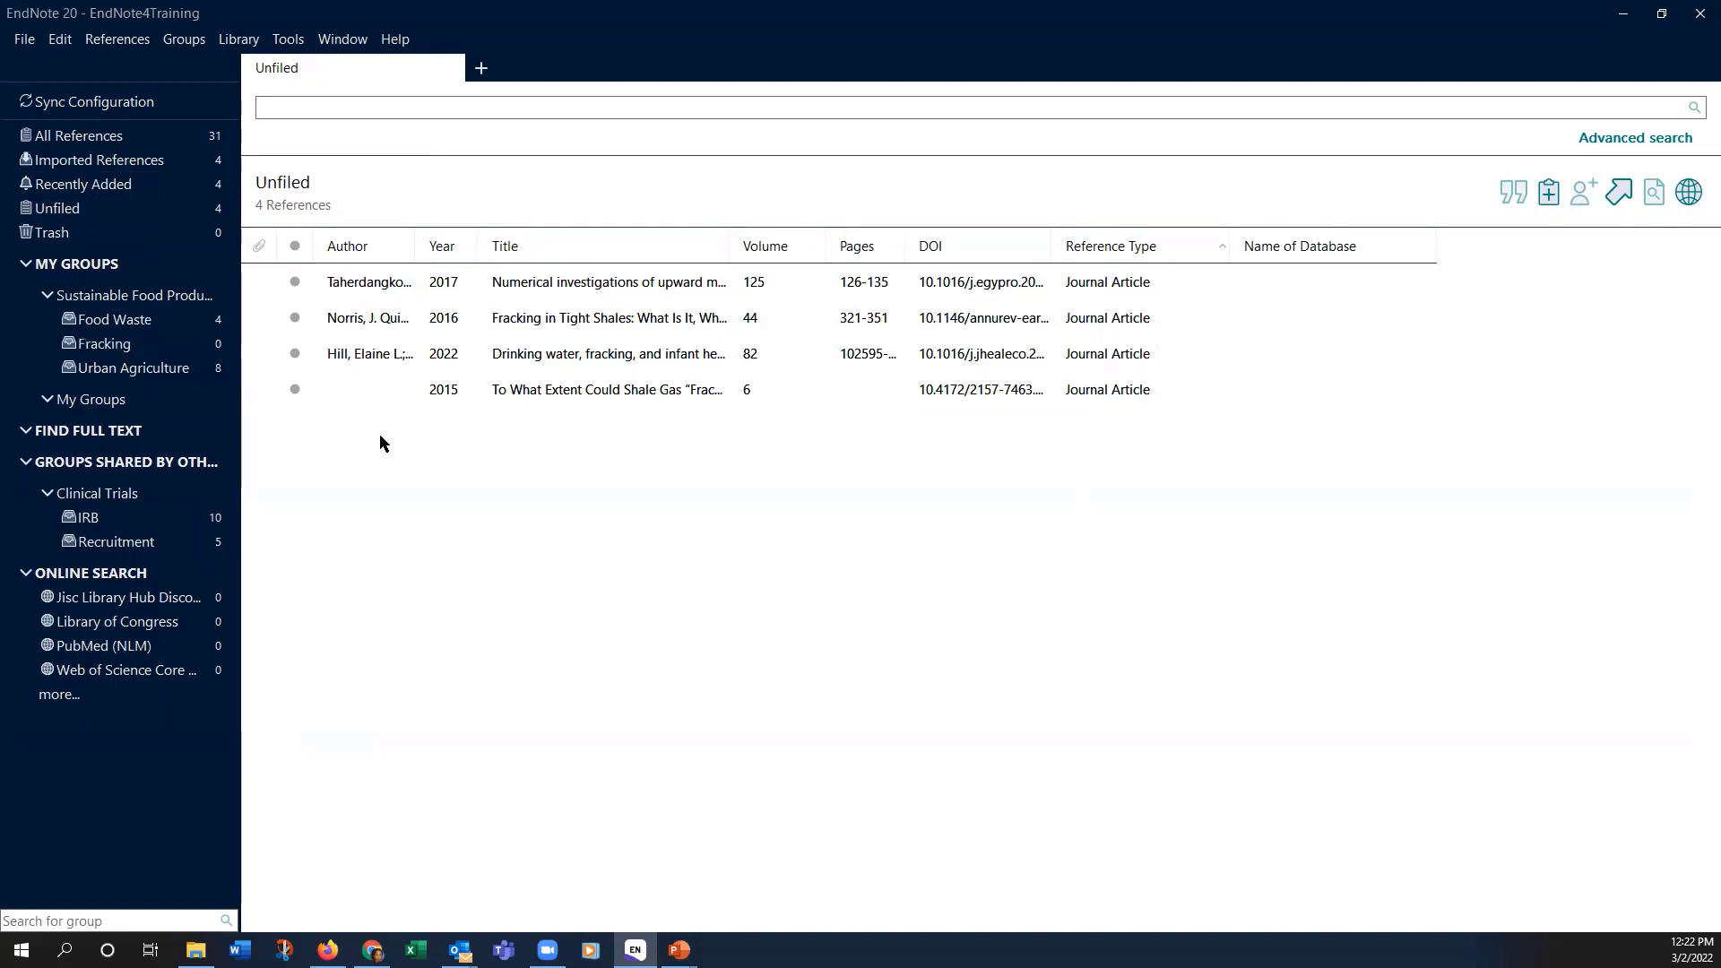
# Step: Move the four unfiled references into Fracking and place the group at the top of My Groups
pyautogui.click(366, 287)
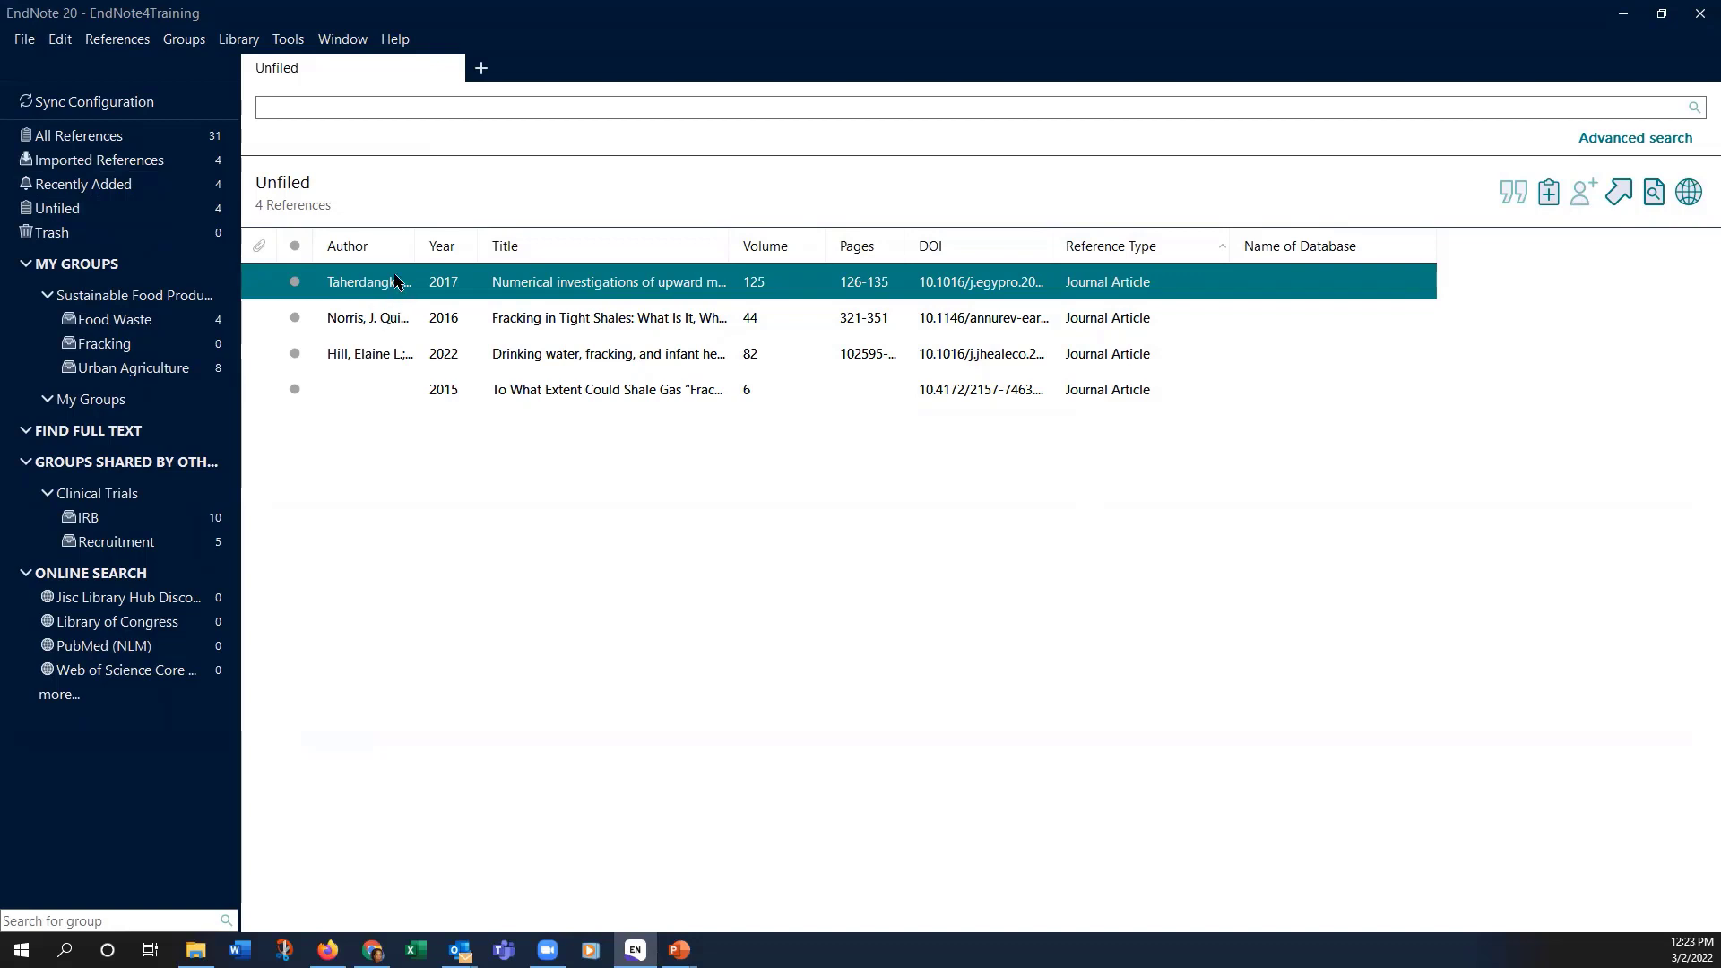
pyautogui.keyDown('shift'); pyautogui.click(362, 383); pyautogui.keyUp('shift')
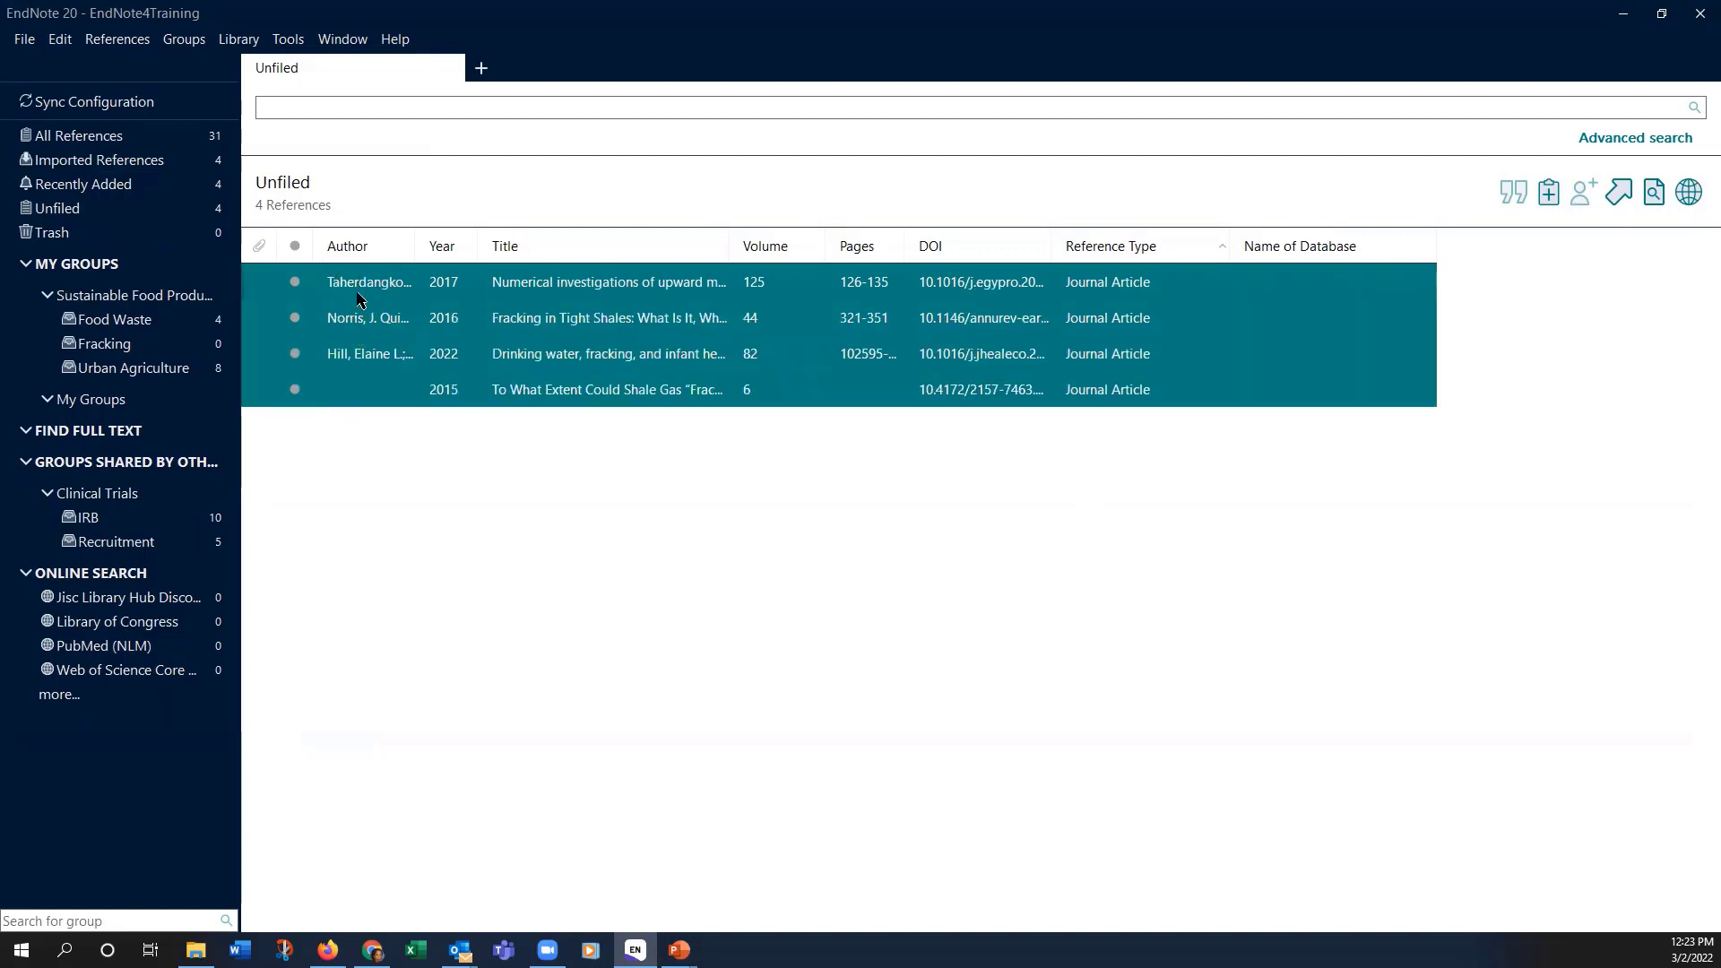
pyautogui.moveTo(362, 302); pyautogui.dragTo(183, 331)
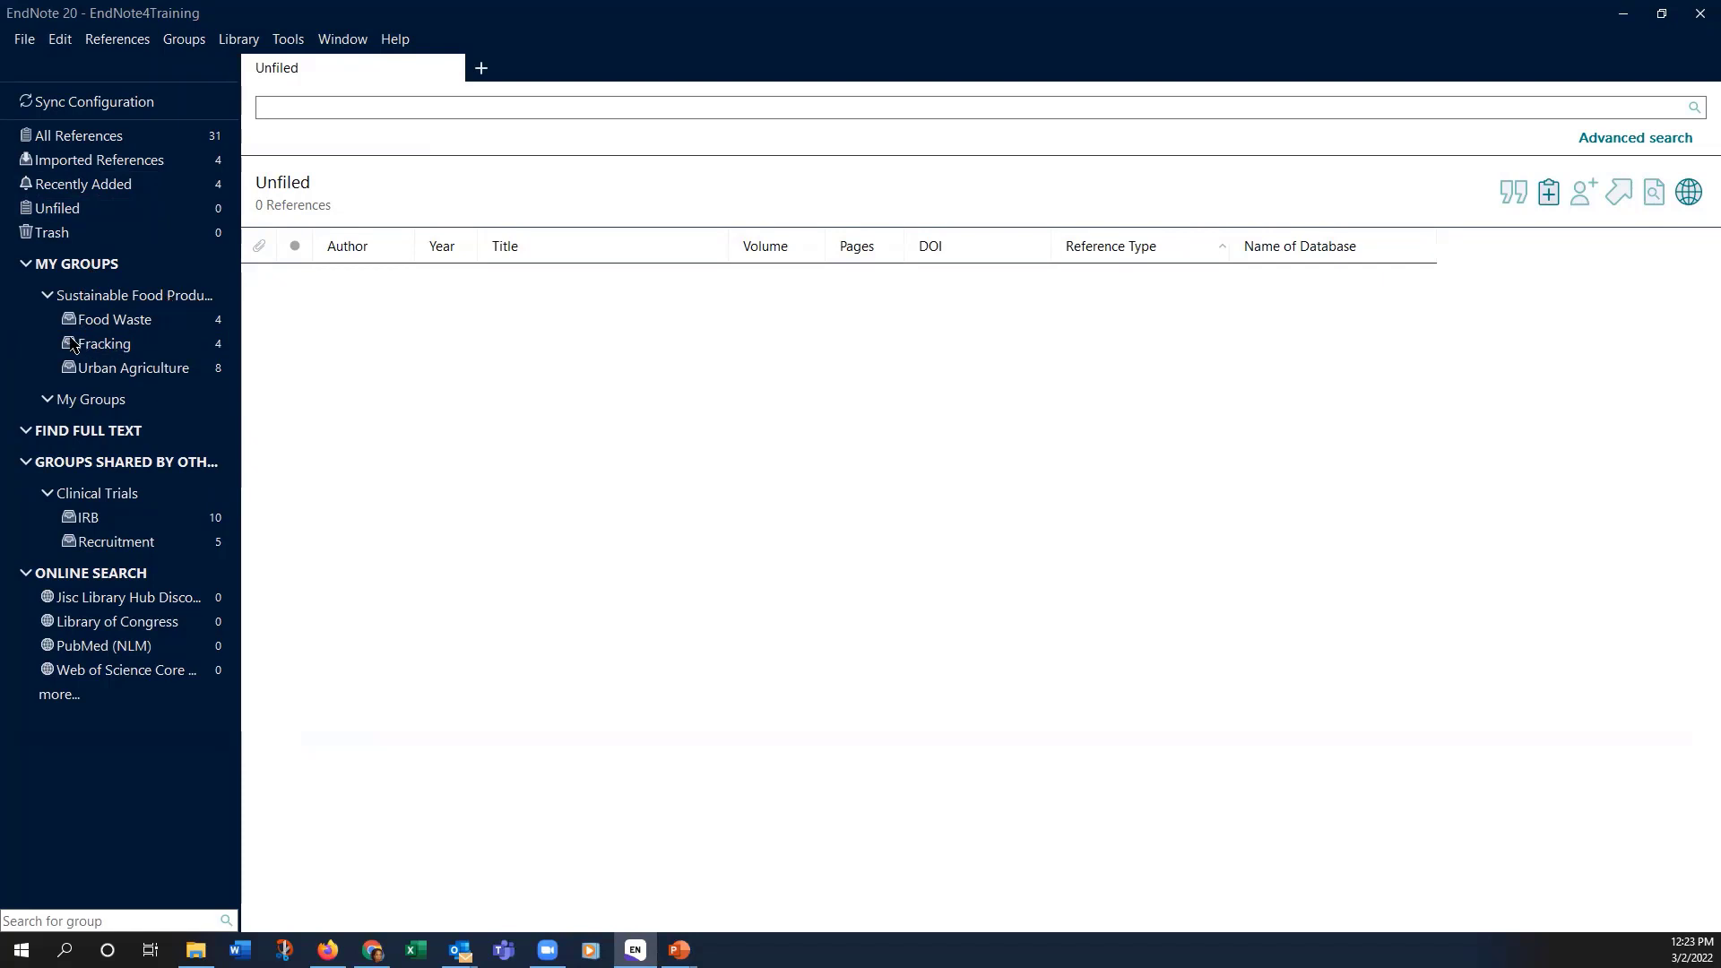
pyautogui.moveTo(90, 347); pyautogui.dragTo(64, 278)
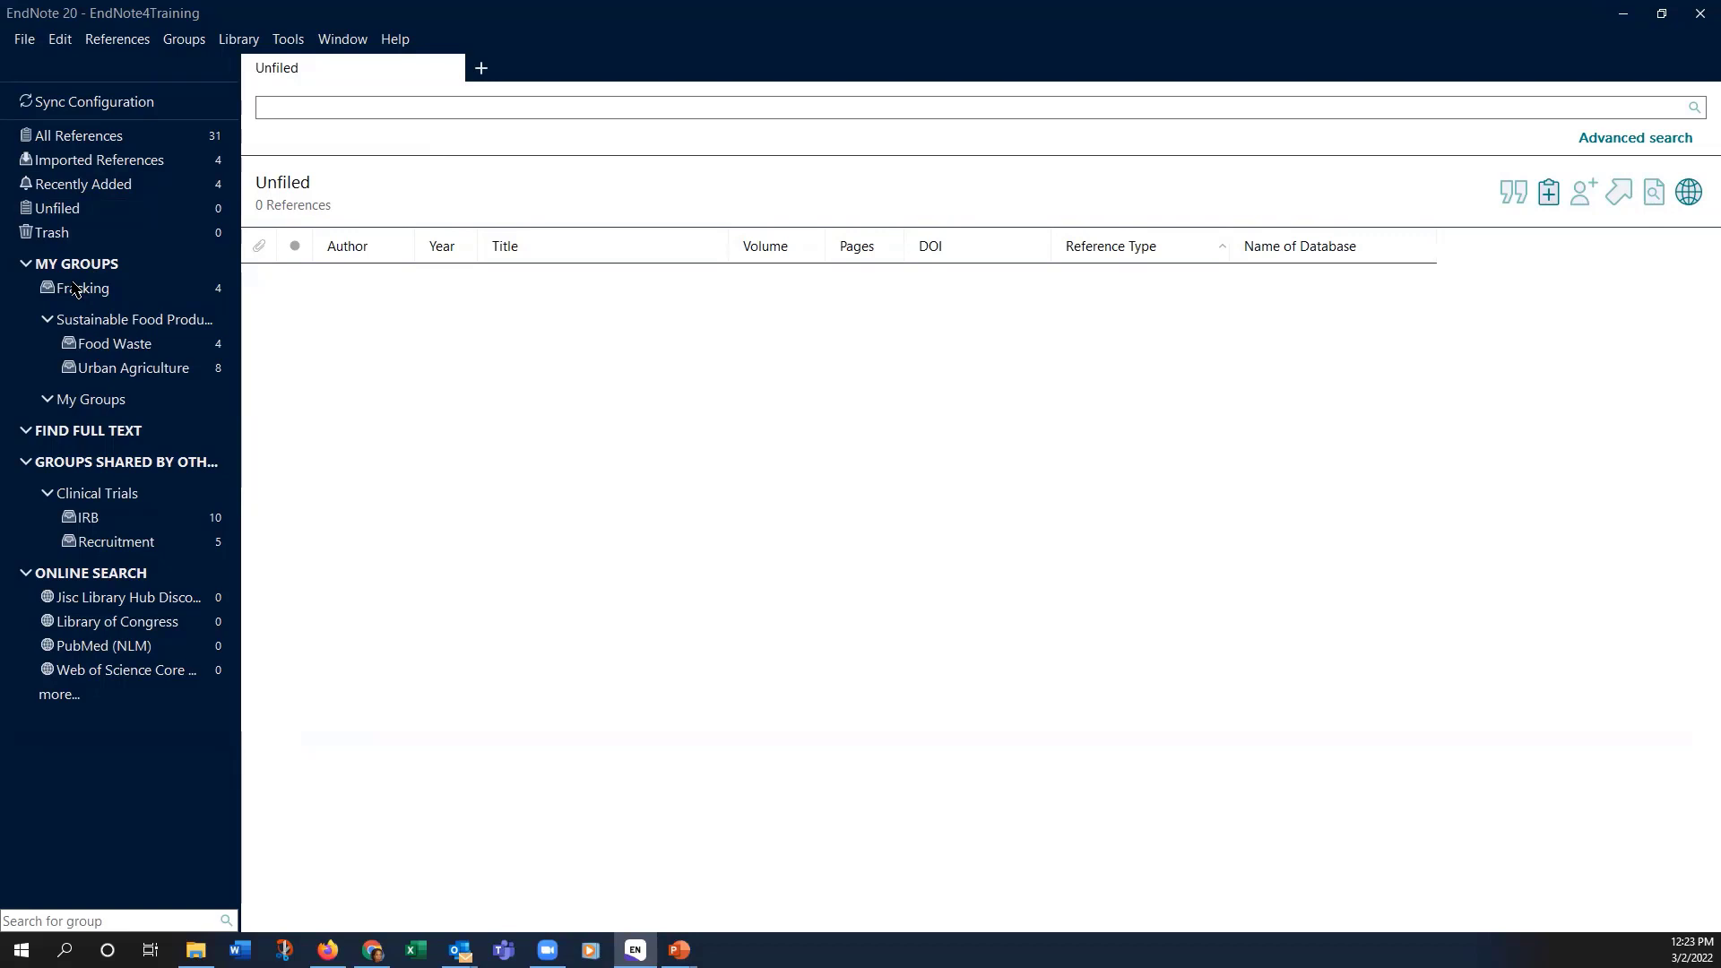
# Step: Create a group set named environmental science and place the Fracking group inside it
pyautogui.click(85, 292)
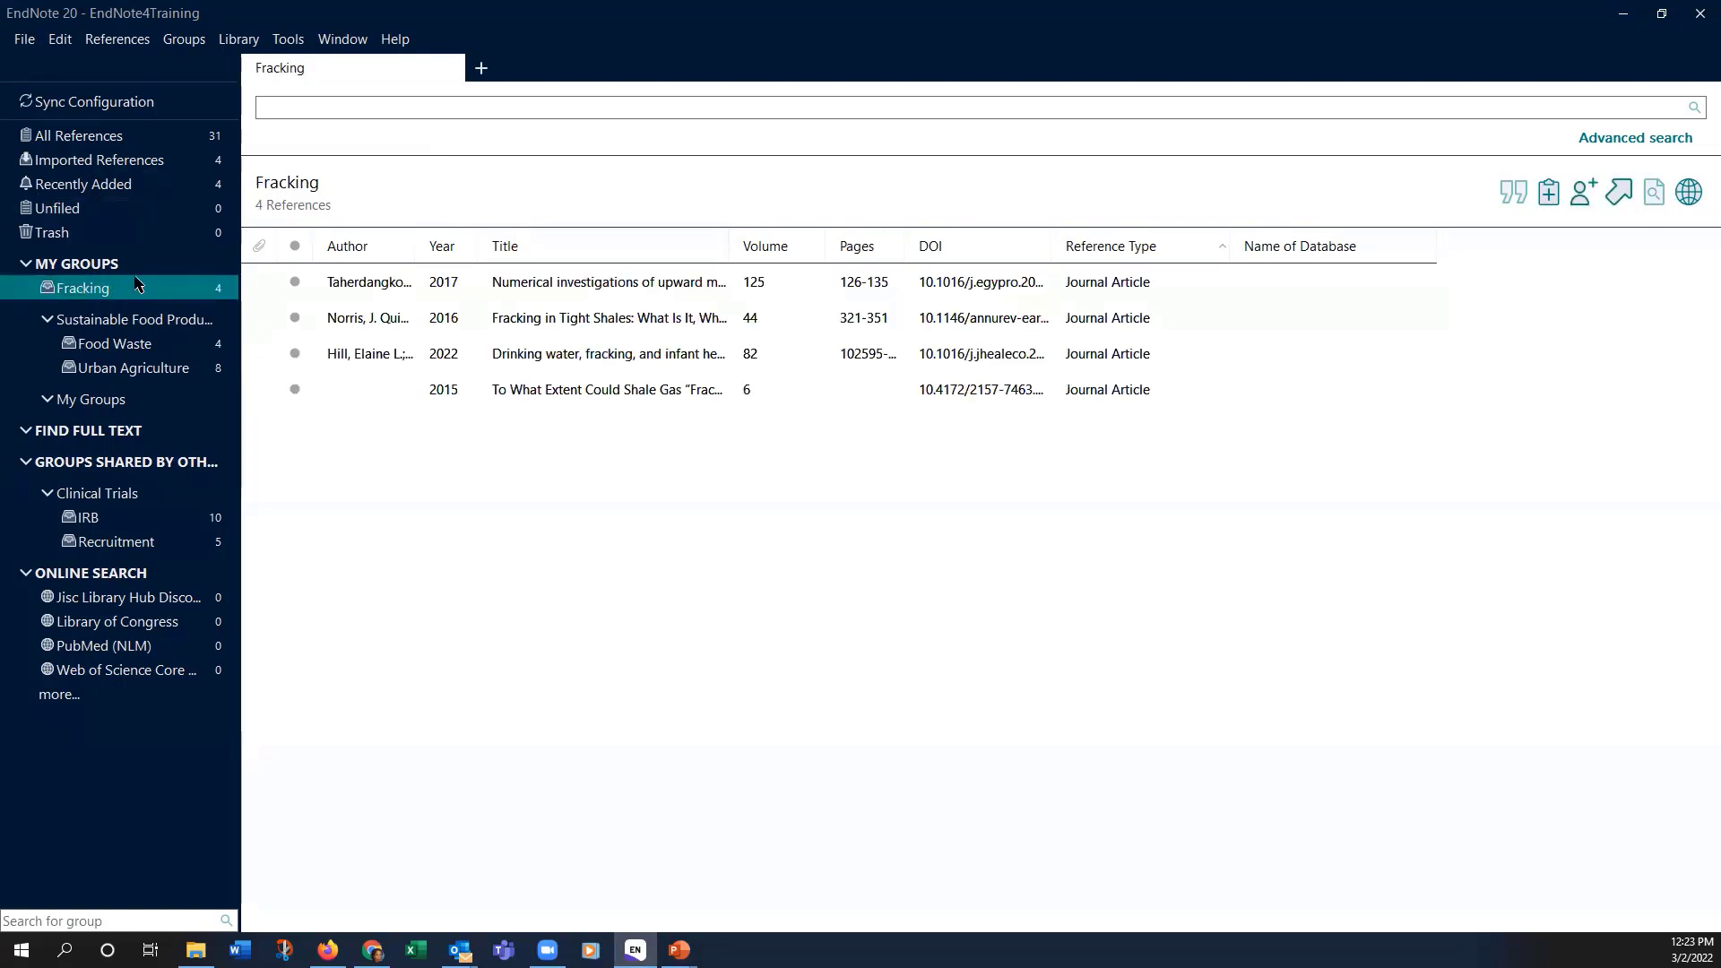
pyautogui.click(186, 40)
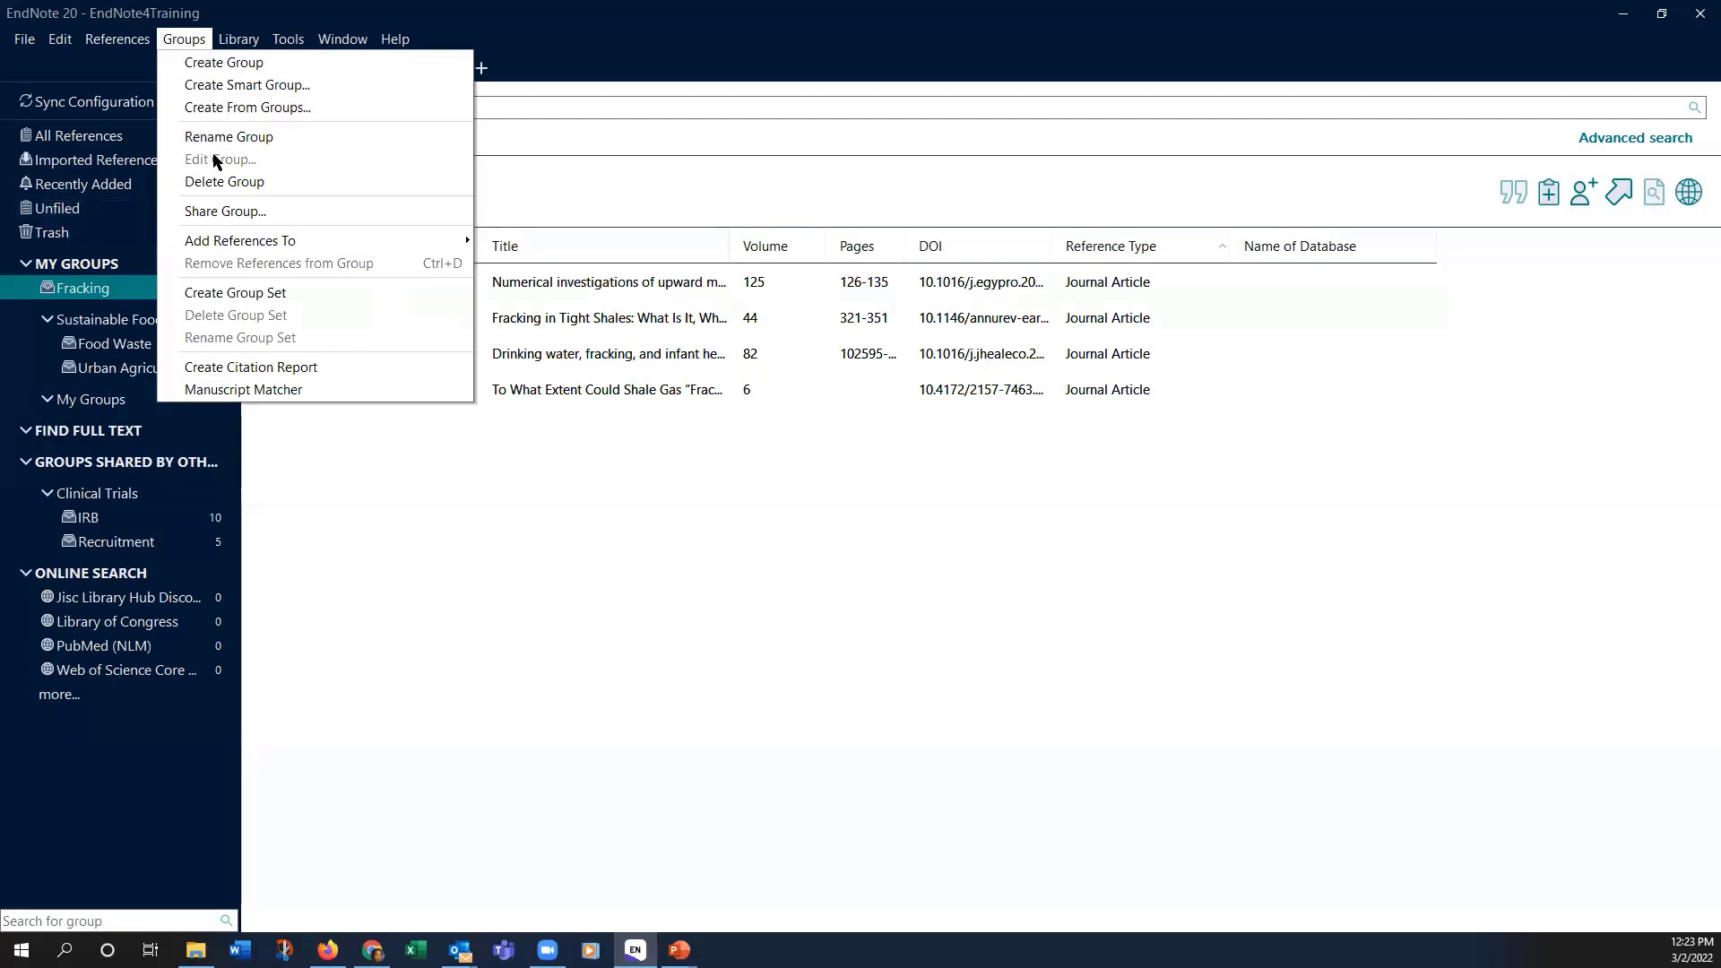
pyautogui.click(255, 300)
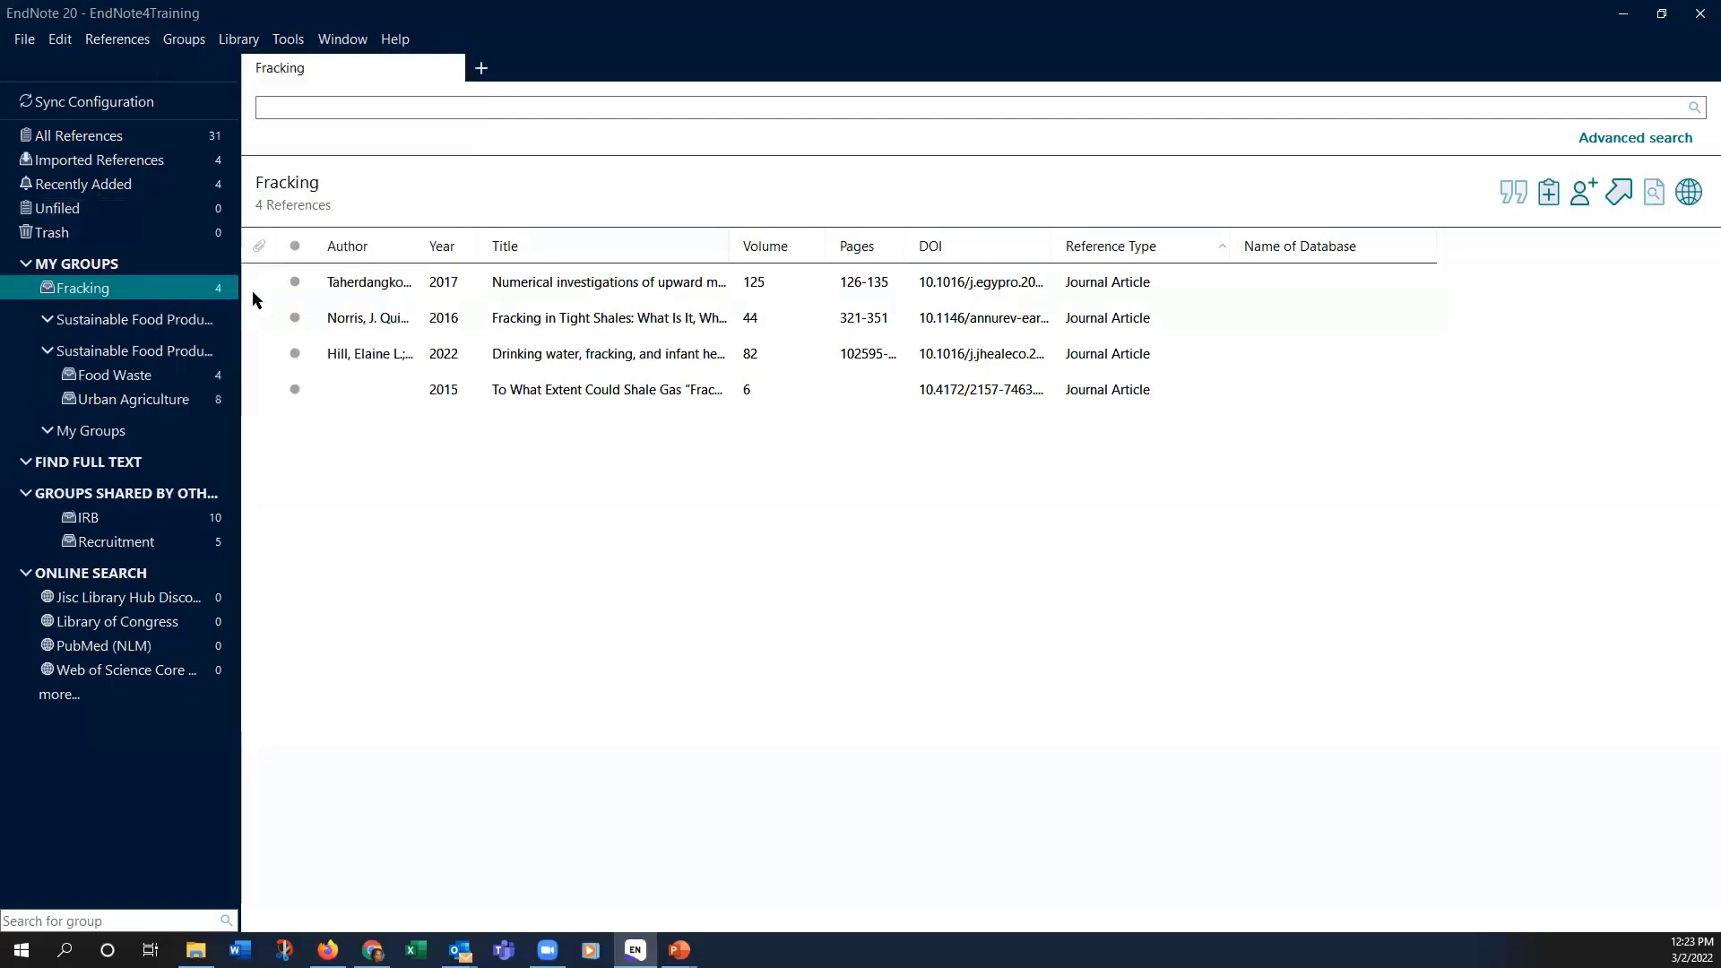
pyautogui.click(191, 317)
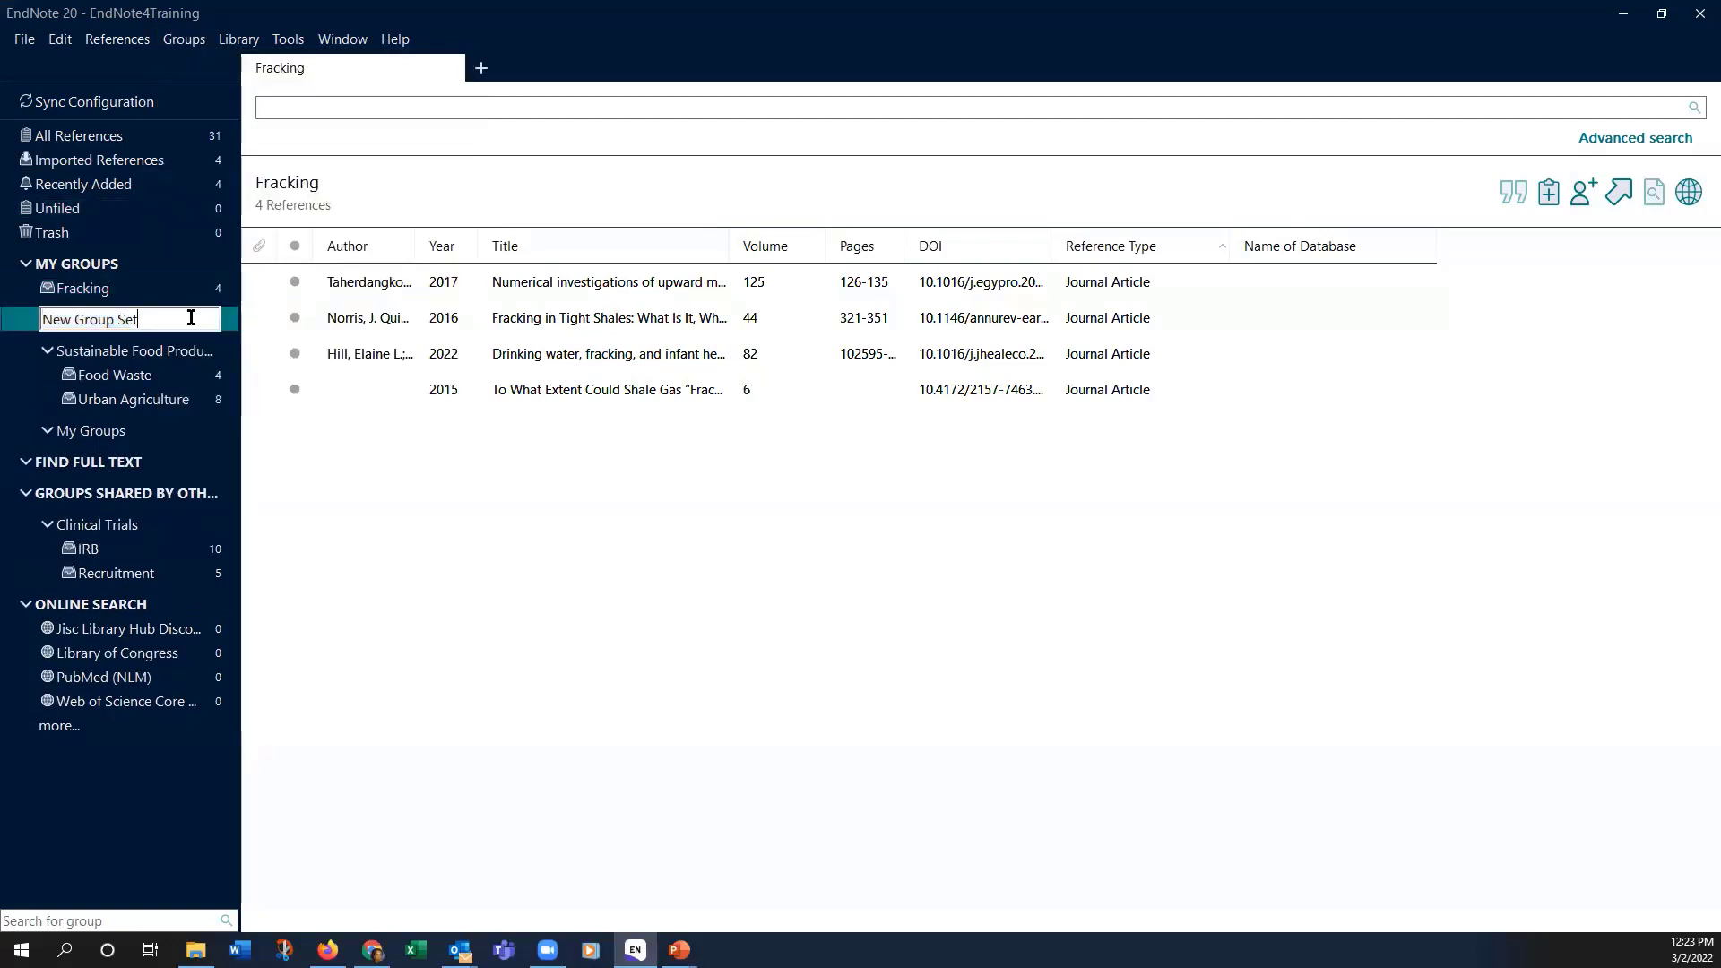
pyautogui.press('BackSpace')
pyautogui.press('BackSpace')
pyautogui.press('BackSpace')
pyautogui.press('BackSpace')
pyautogui.press('BackSpace')
pyautogui.press('BackSpace')
pyautogui.press('BackSpace')
pyautogui.press('BackSpace')
pyautogui.press('BackSpace')
pyautogui.press('BackSpace')
pyautogui.press('BackSpace')
pyautogui.press('BackSpace')
pyautogui.press('BackSpace')
pyautogui.write('environmental science')
pyautogui.press('Return')
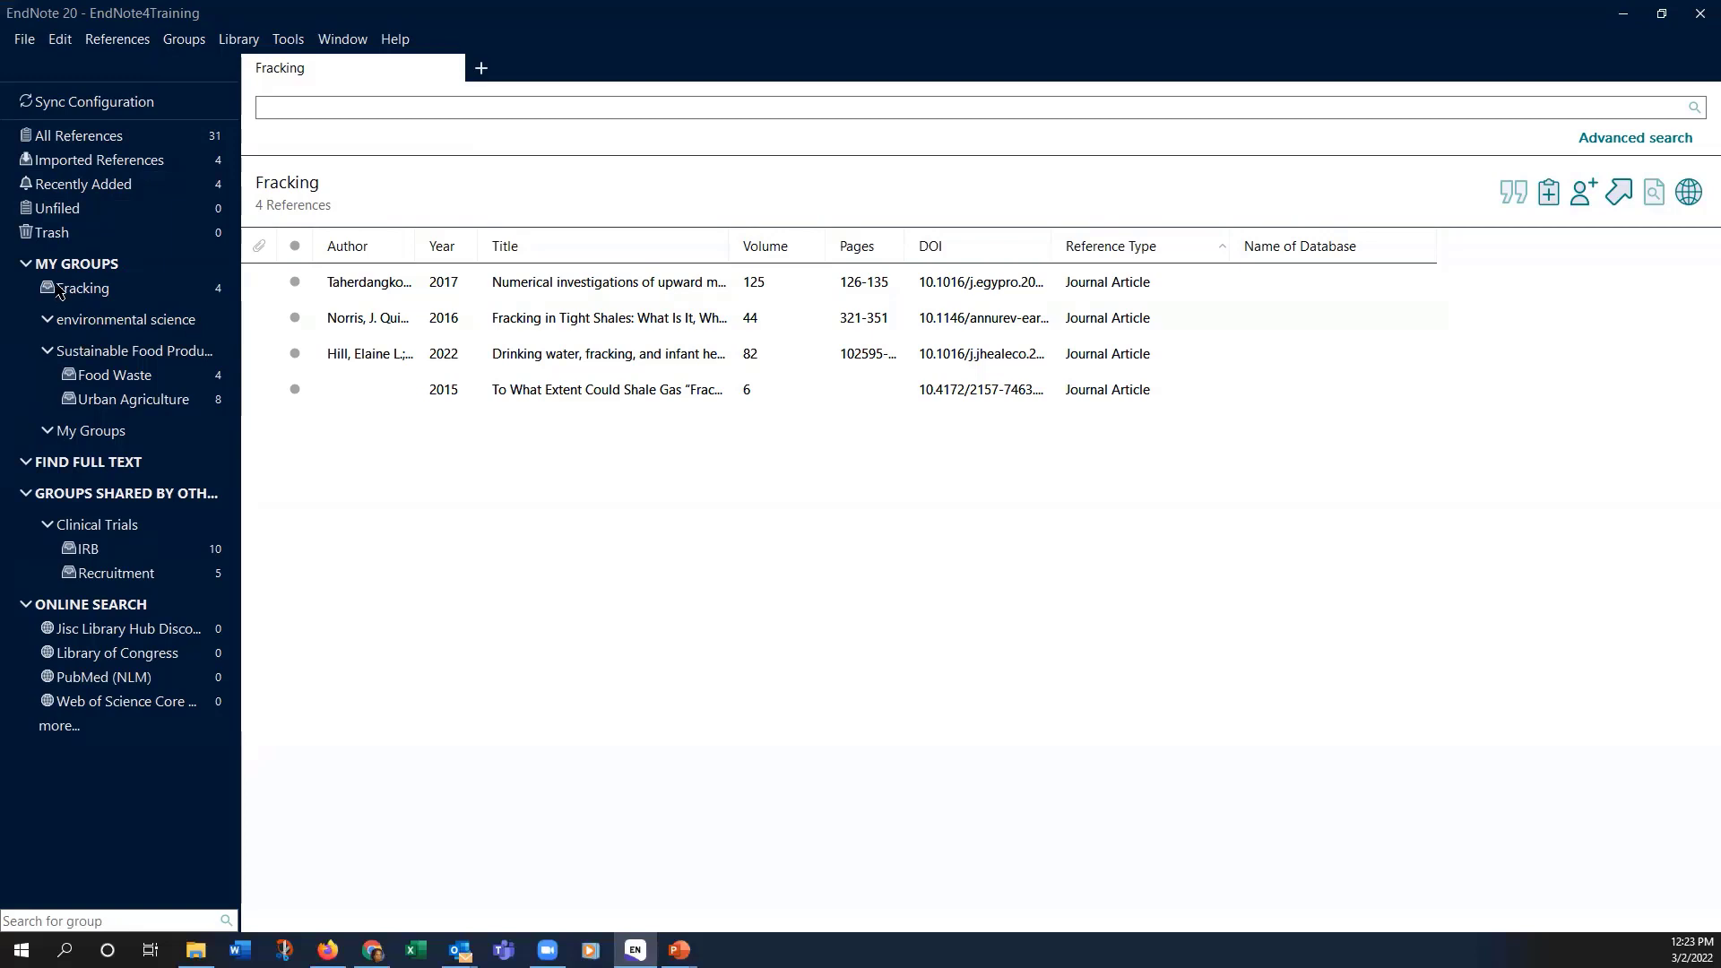
pyautogui.click(89, 325)
pyautogui.moveTo(89, 323)
pyautogui.mouseDown()
pyautogui.moveTo(94, 342)
pyautogui.moveTo(95, 324)
pyautogui.mouseUp()
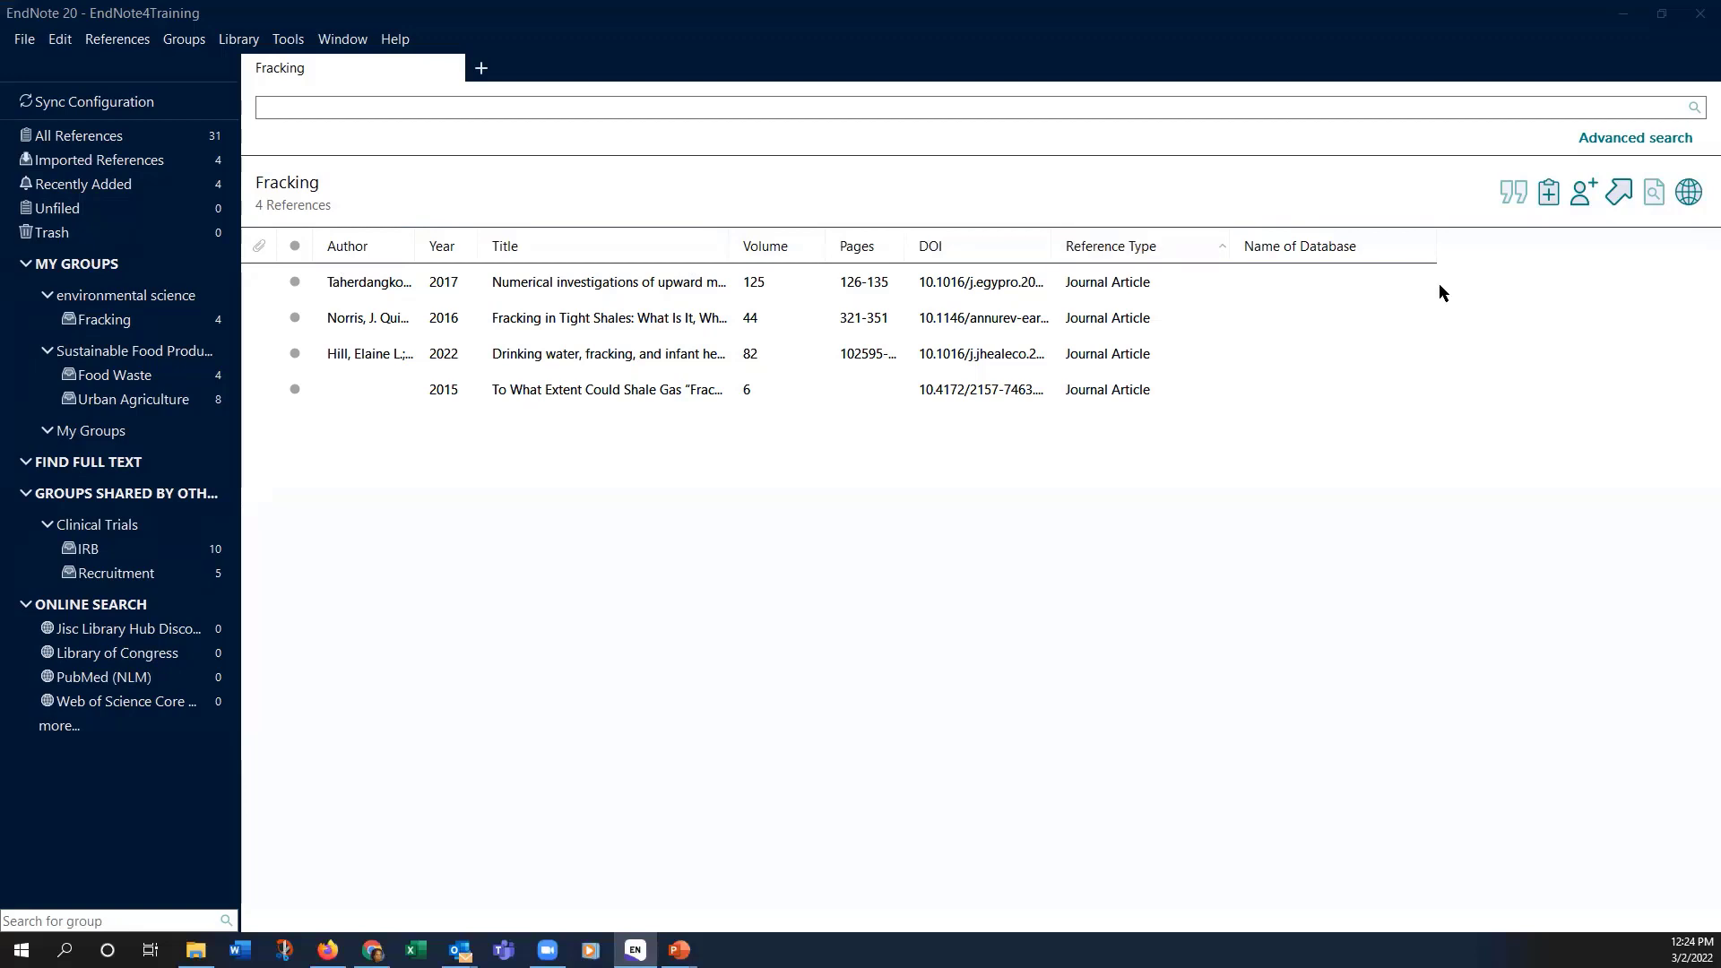
# Step: Check the list column options without changes, then show the Norris 2016 reference's summary
pyautogui.rightClick(1411, 253)
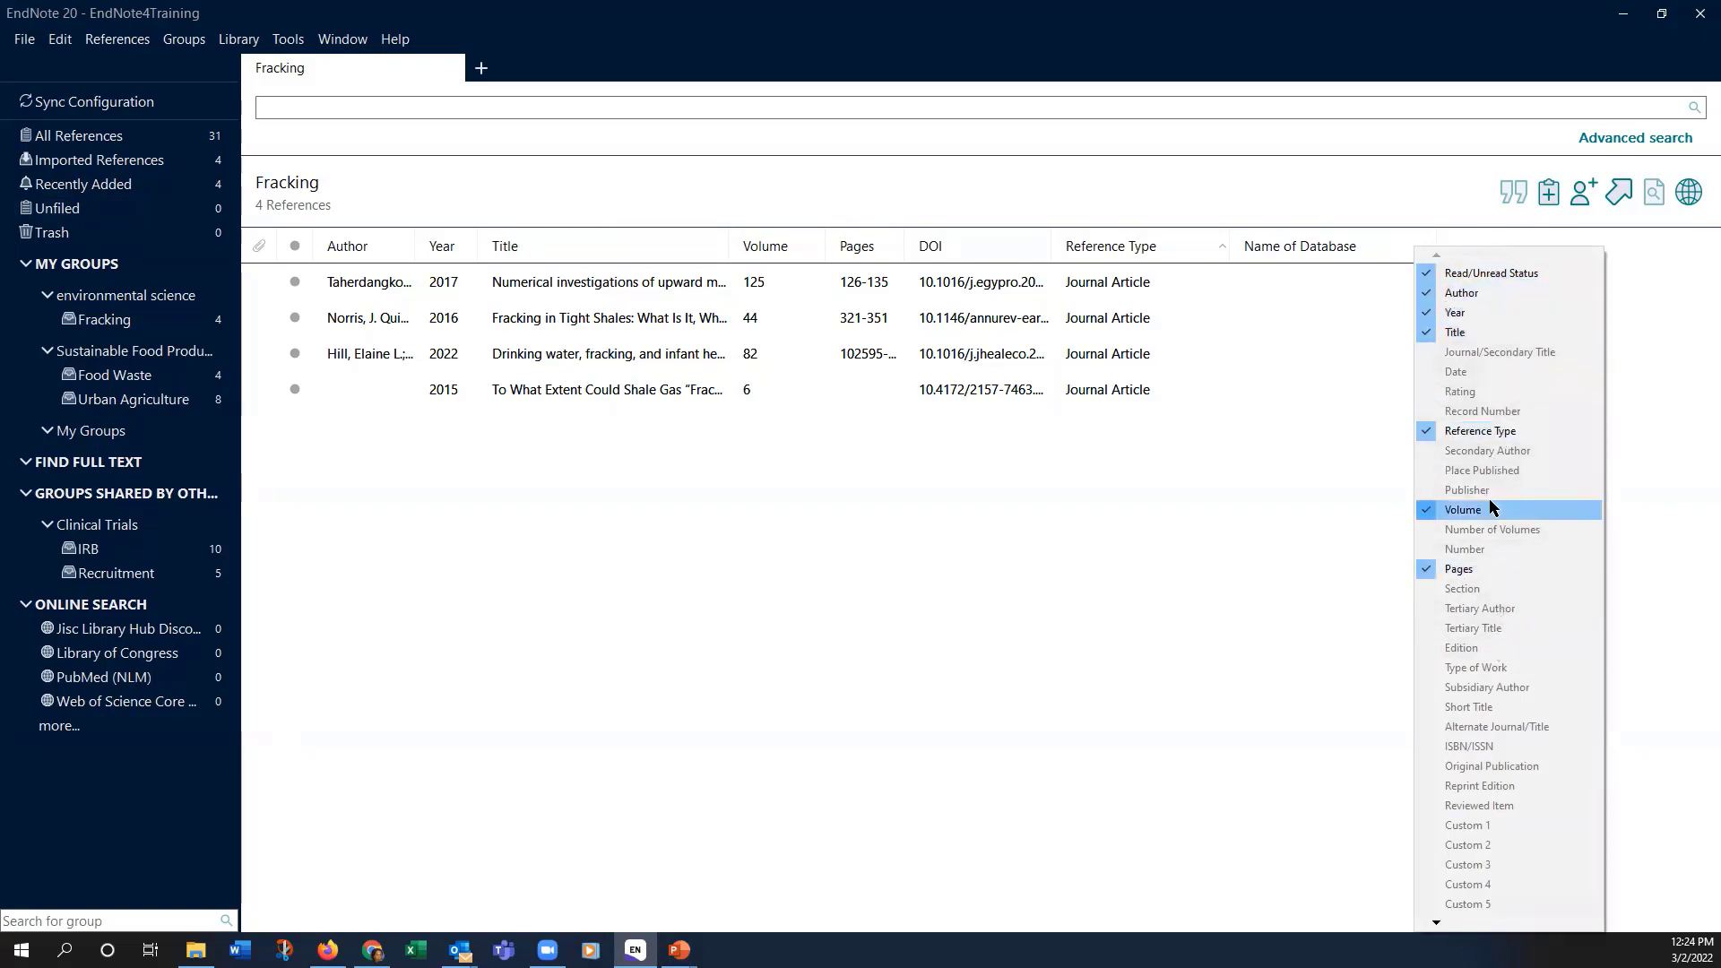
pyautogui.click(1240, 613)
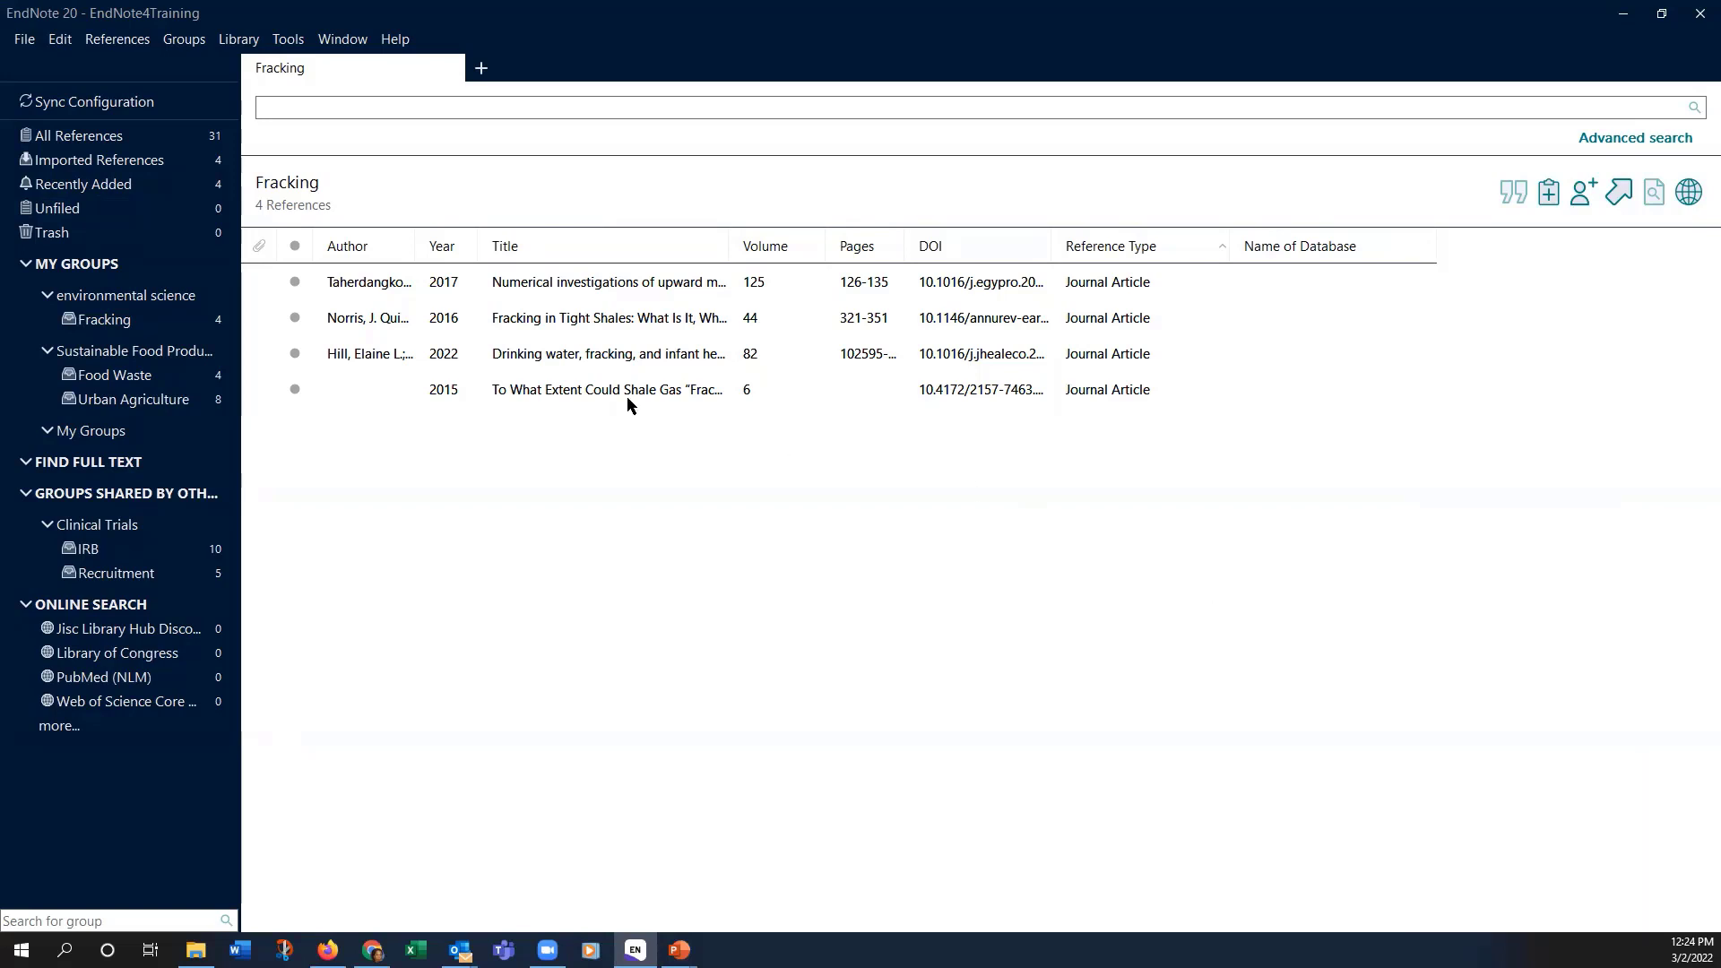
pyautogui.click(331, 321)
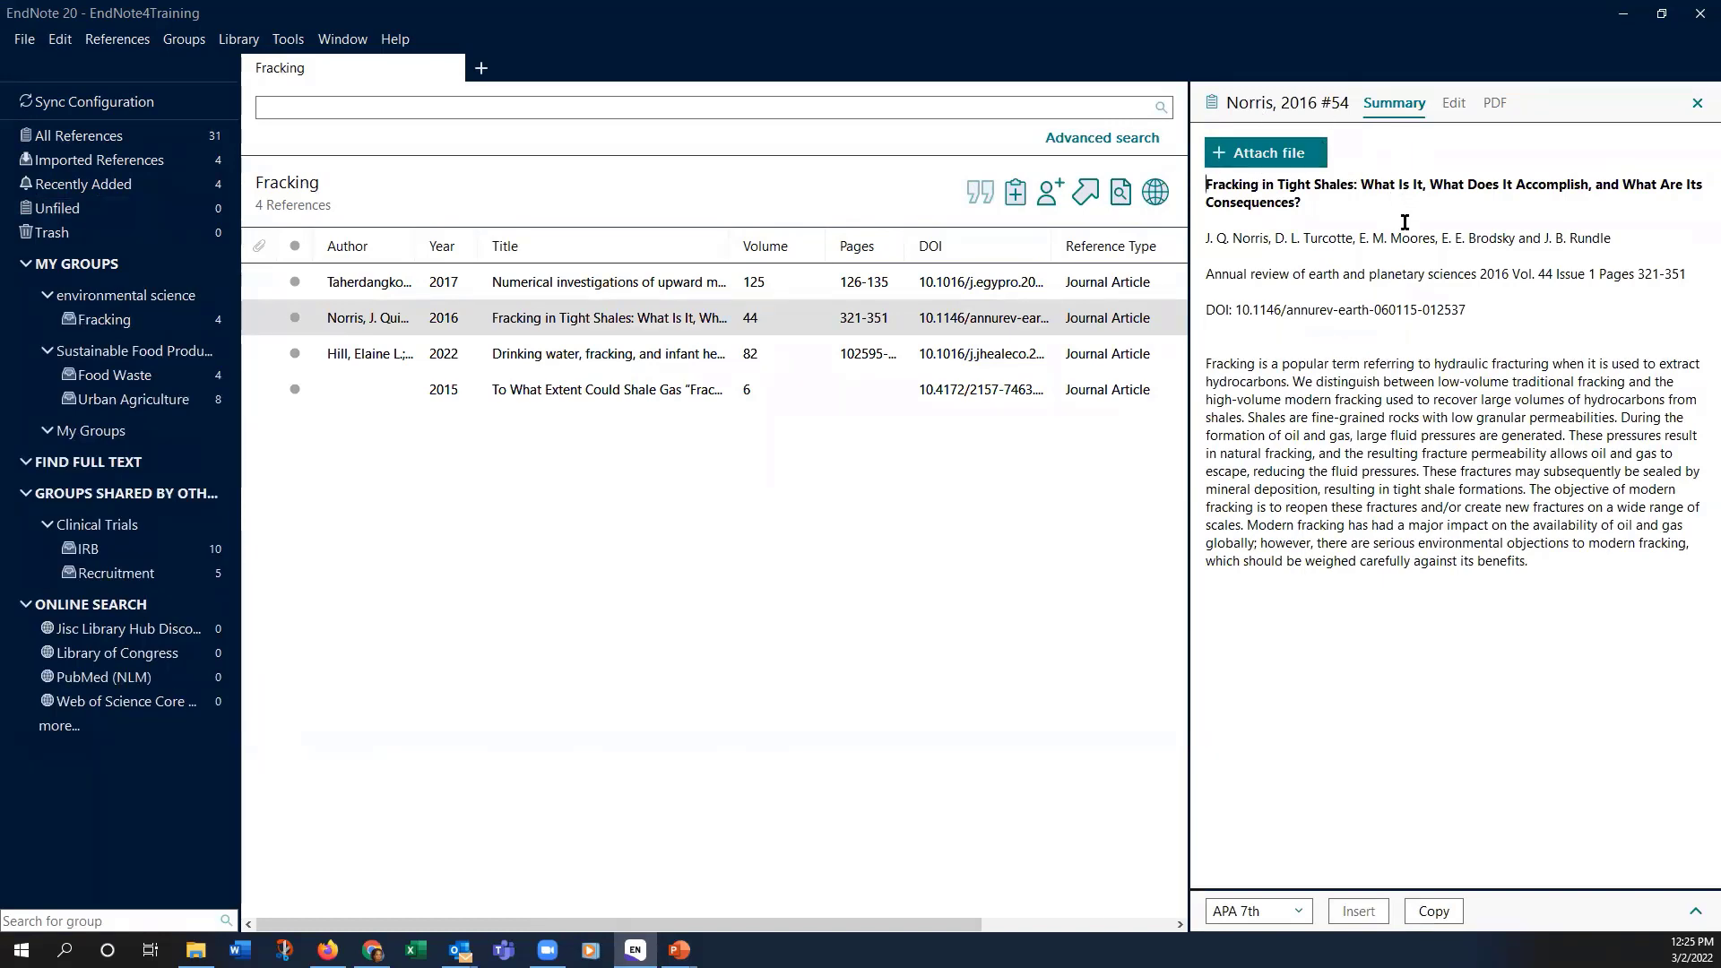
pyautogui.click(334, 357)
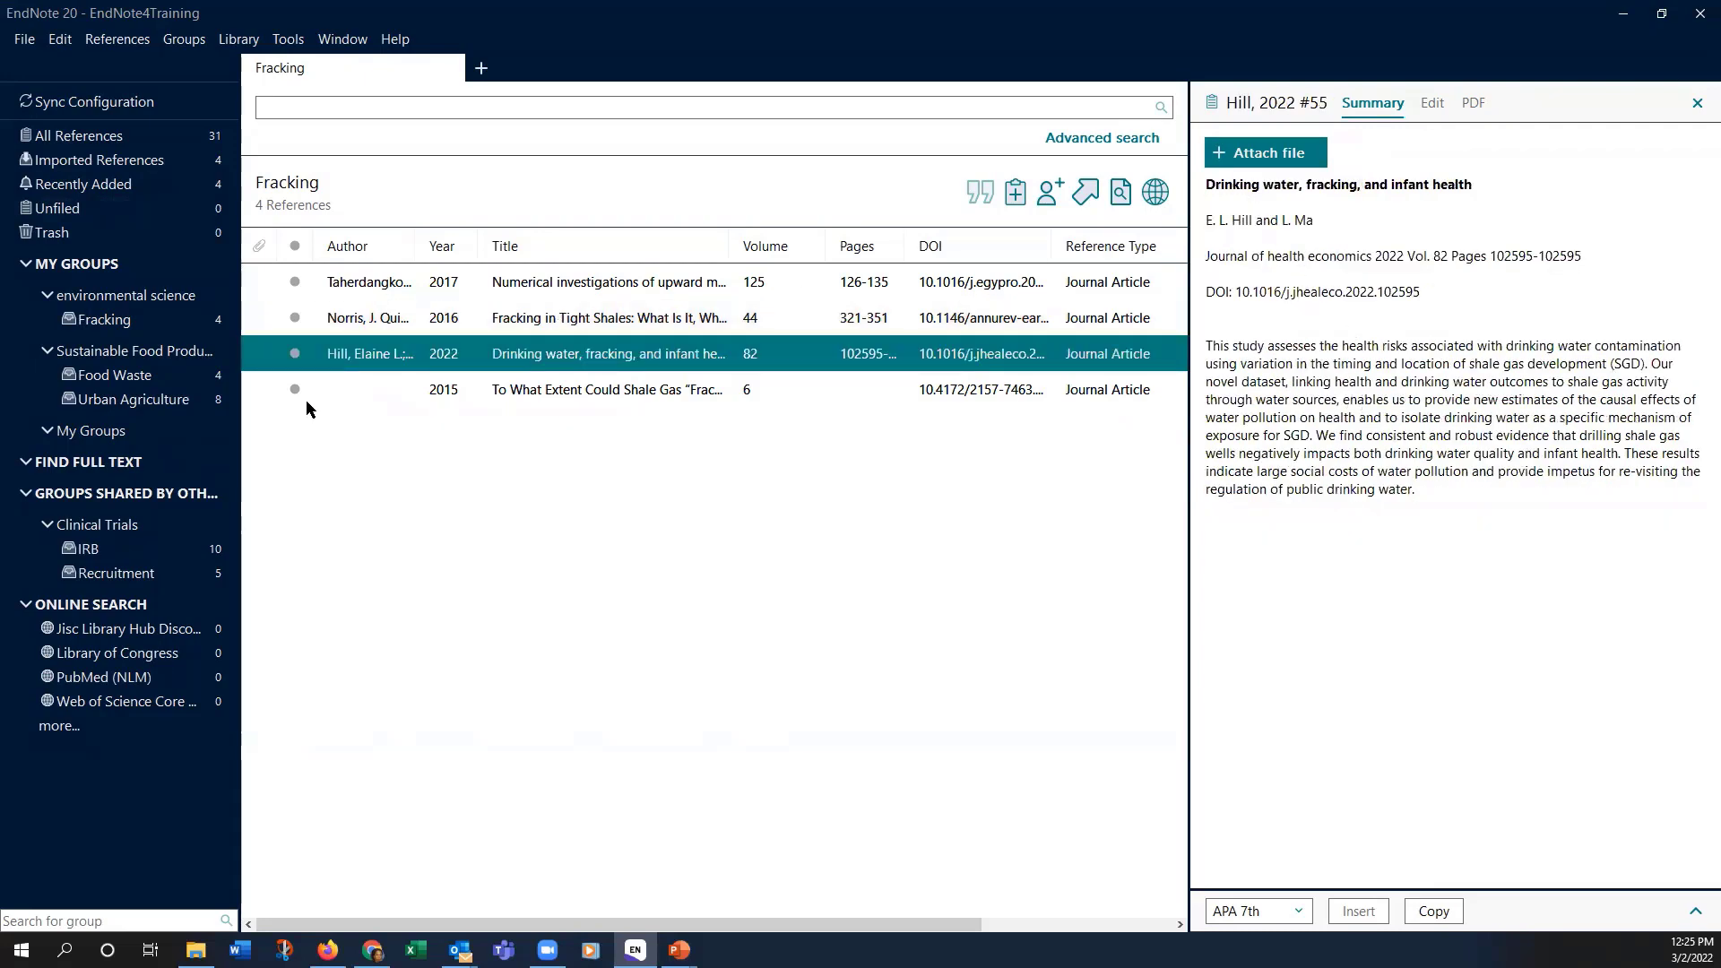
pyautogui.click(314, 384)
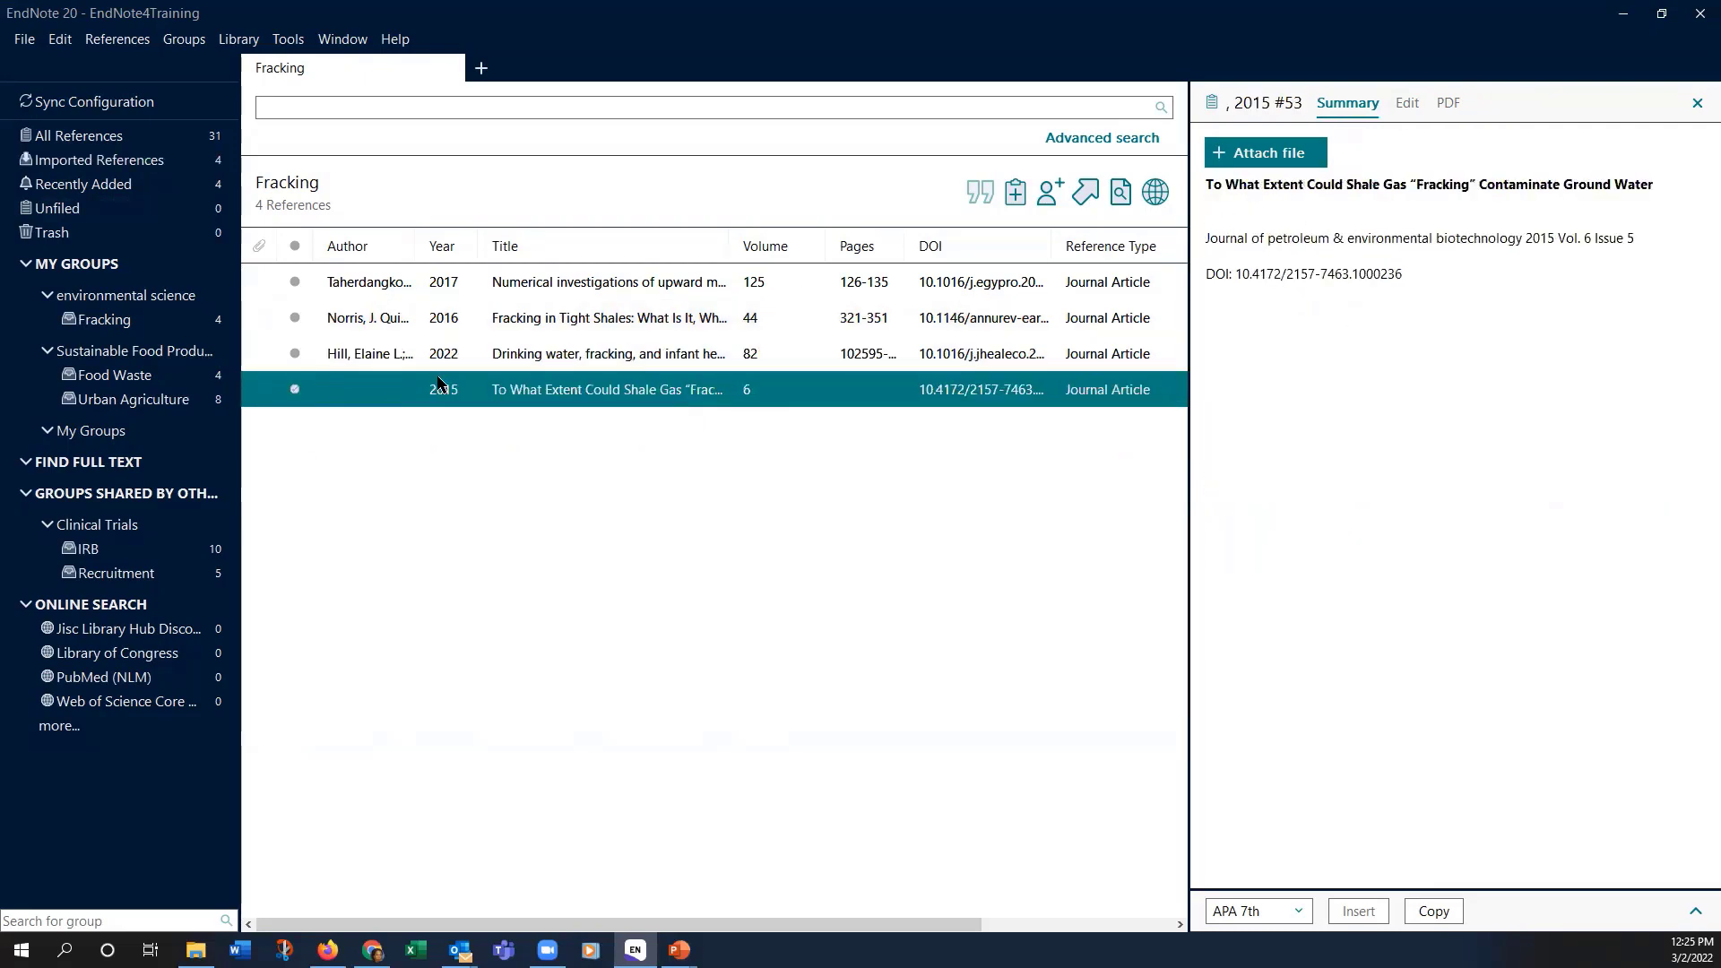
pyautogui.click(351, 353)
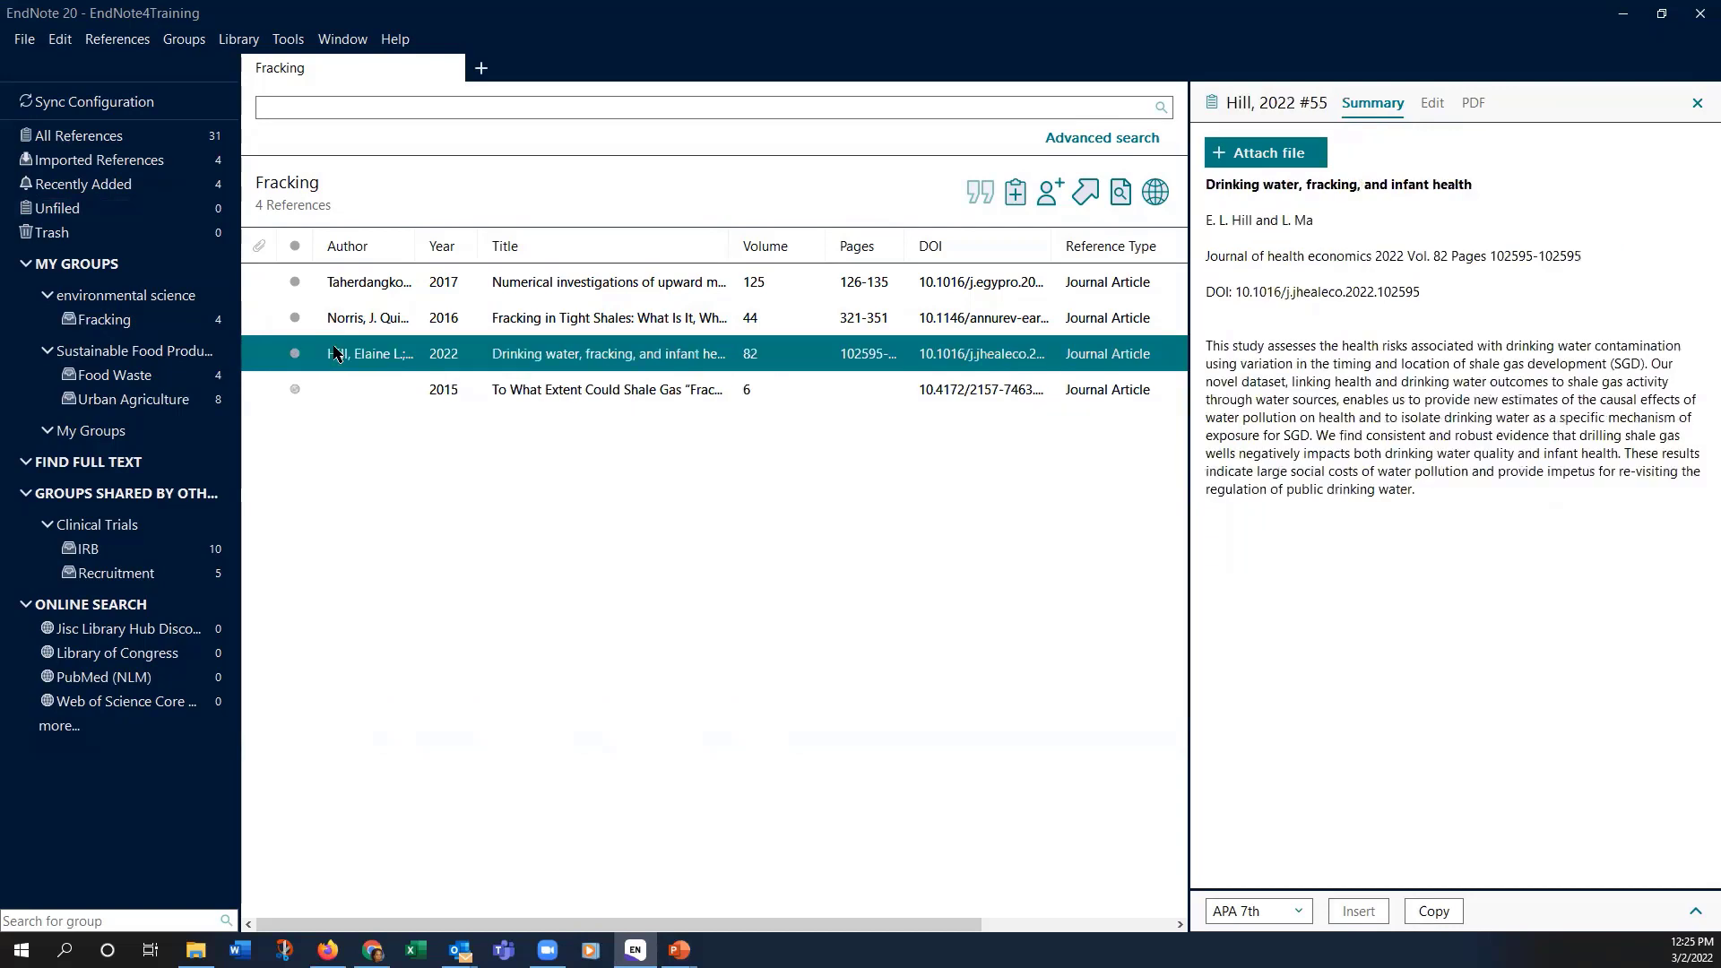
pyautogui.click(307, 317)
pyautogui.click(363, 325)
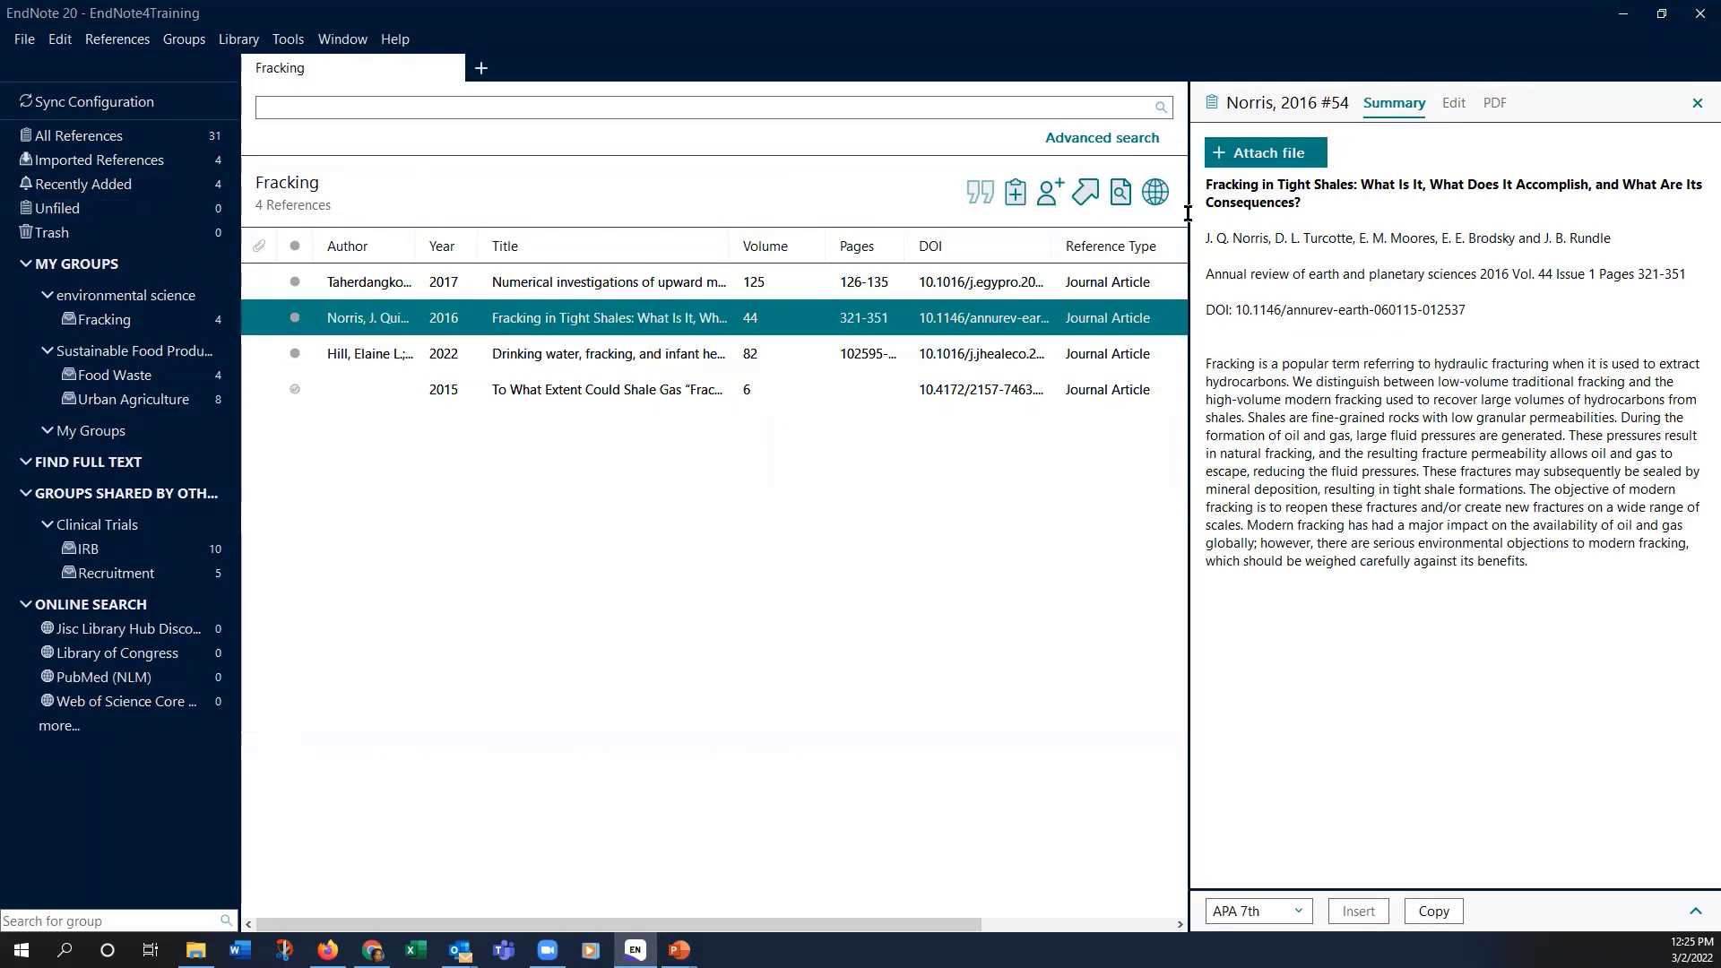
pyautogui.click(325, 279)
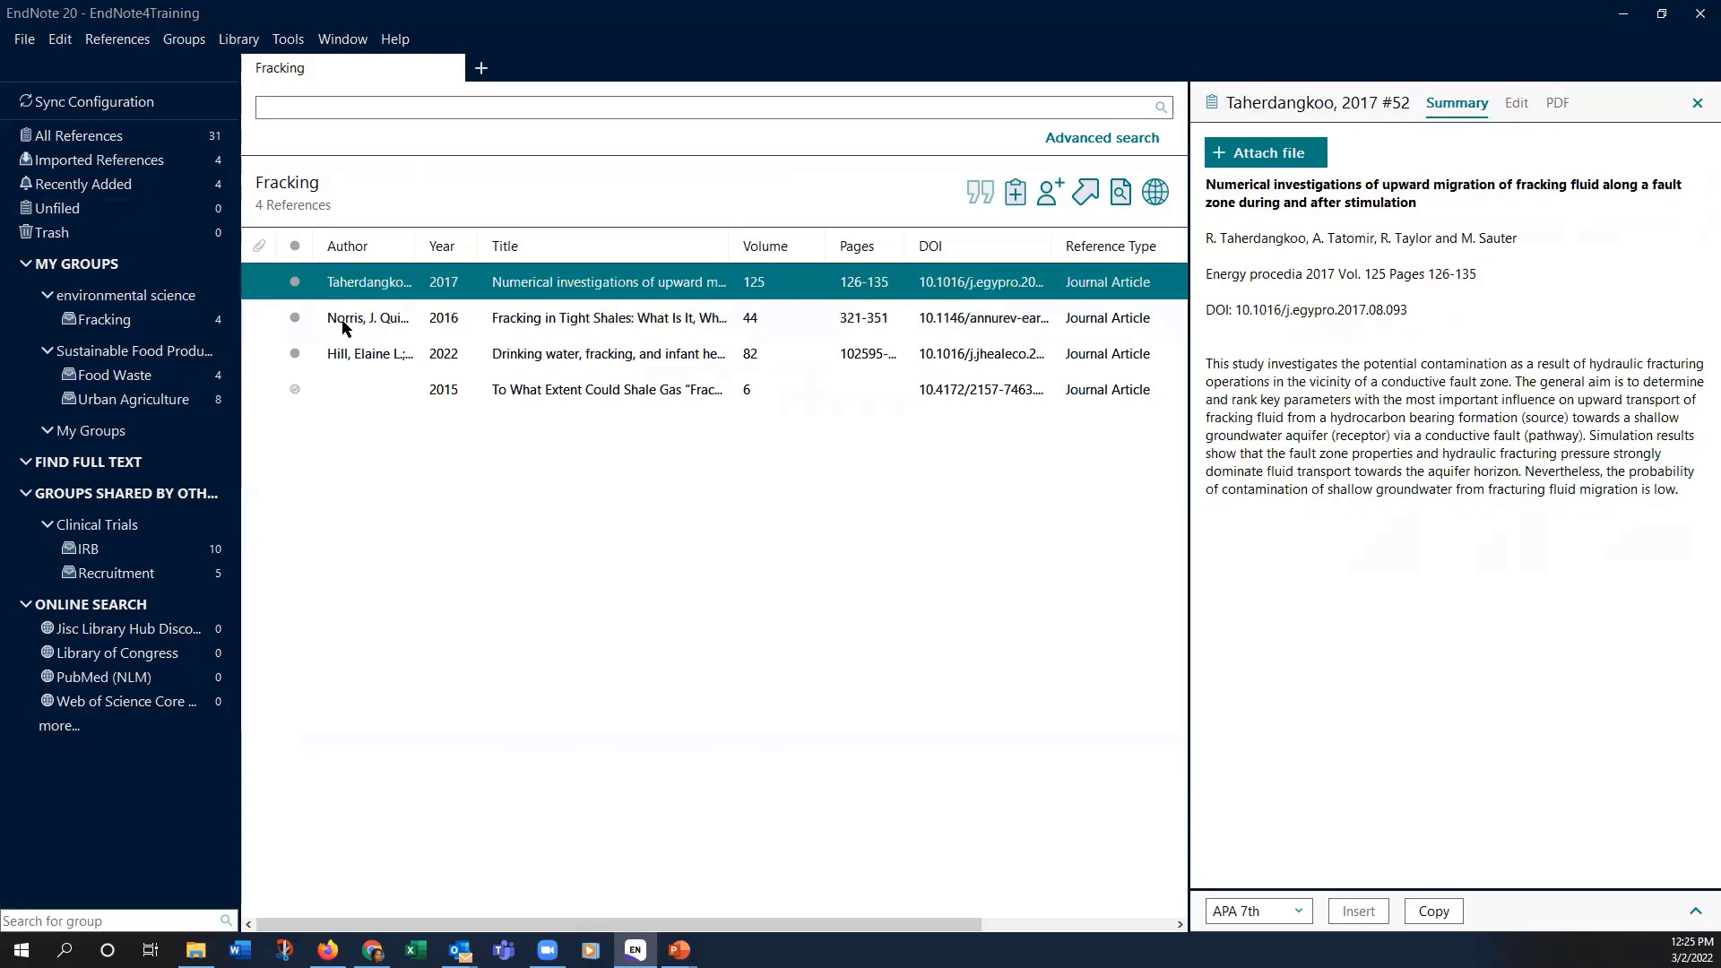
pyautogui.click(331, 319)
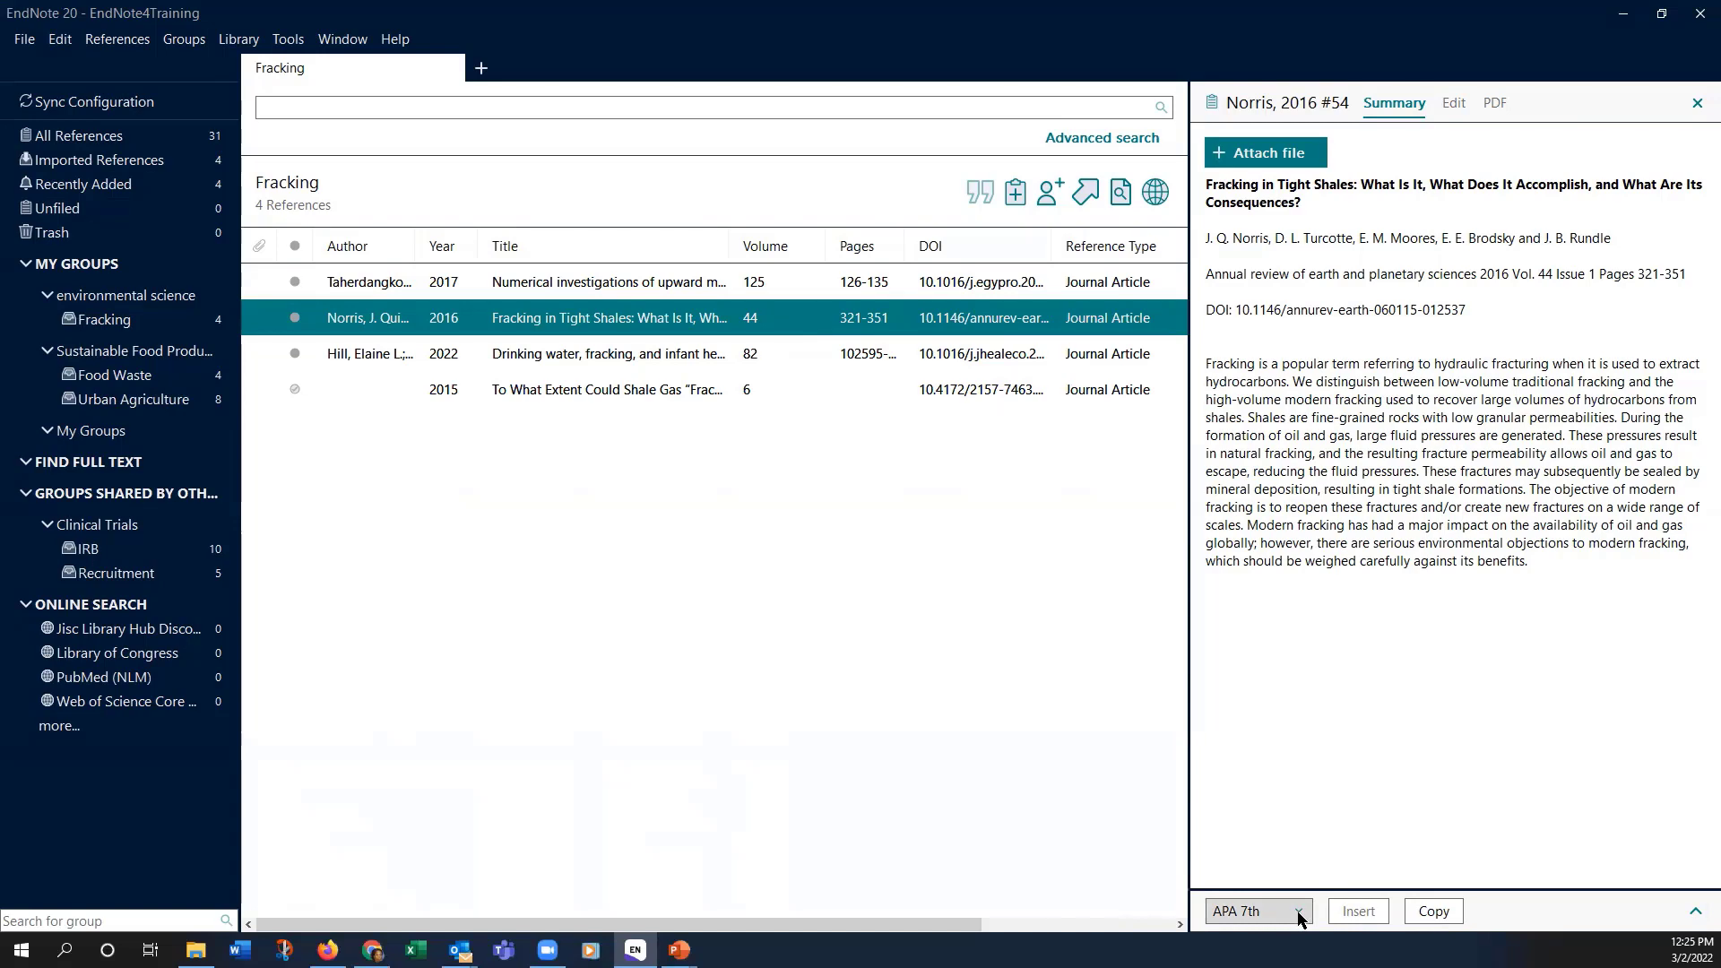
# Step: Review the APA 7th citation preview and its title, then put the Norris 2016 reference into editing
pyautogui.click(1695, 914)
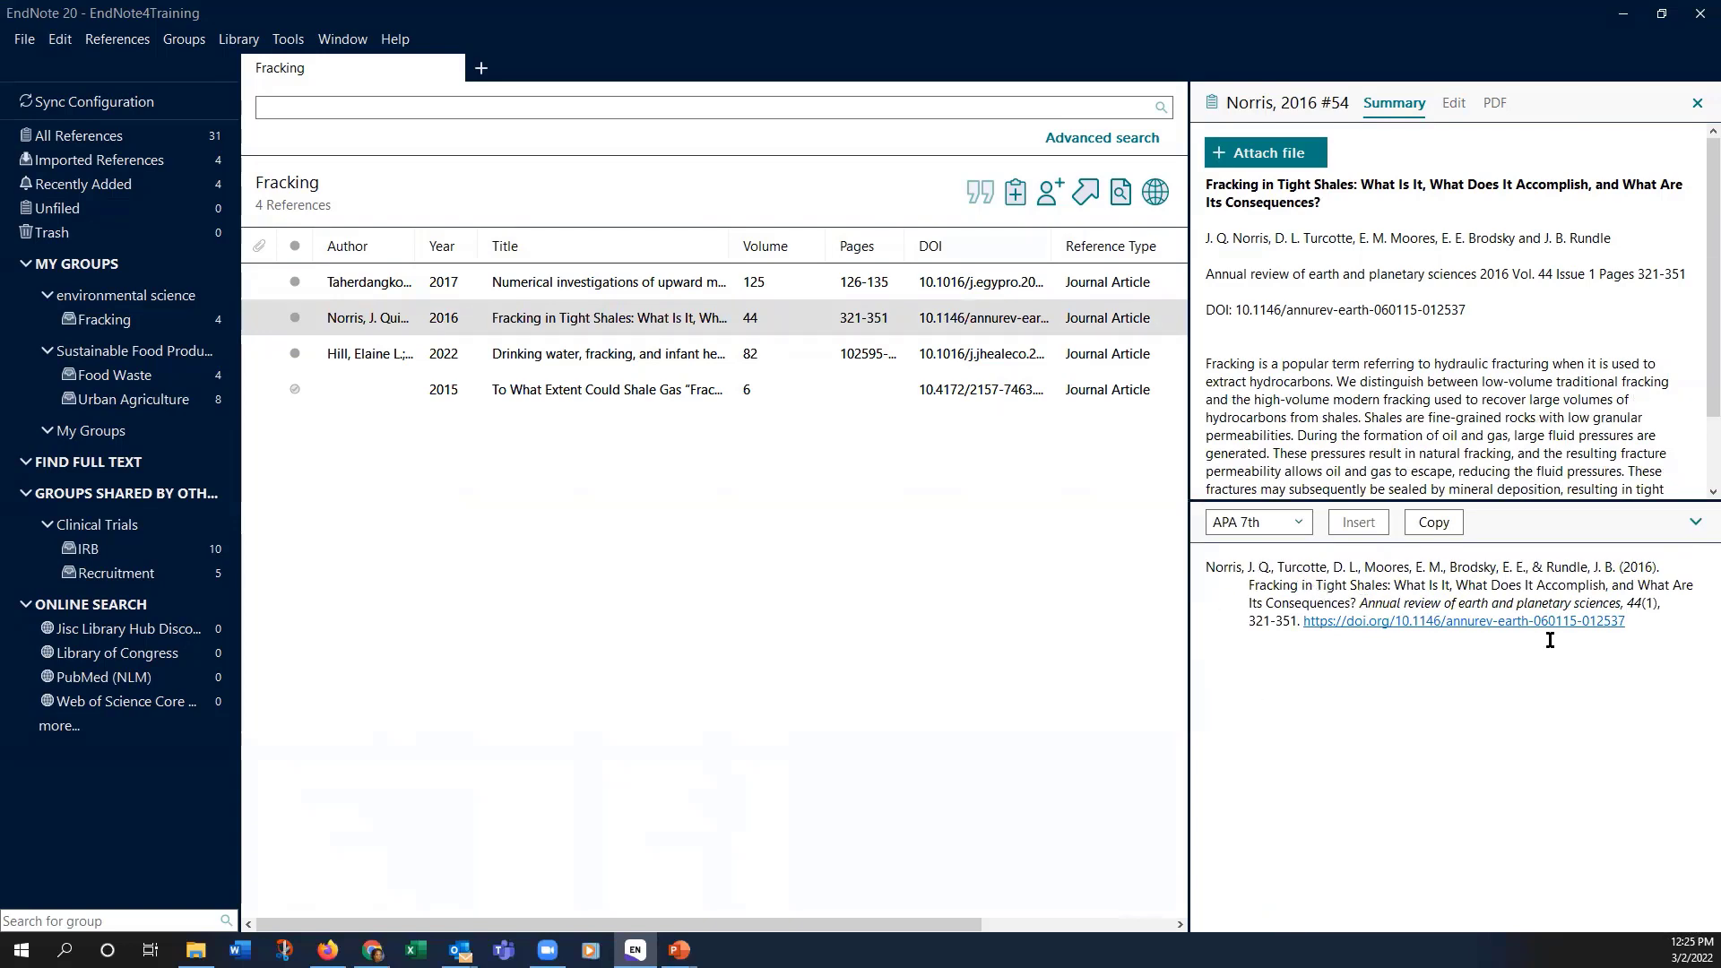
pyautogui.click(1300, 525)
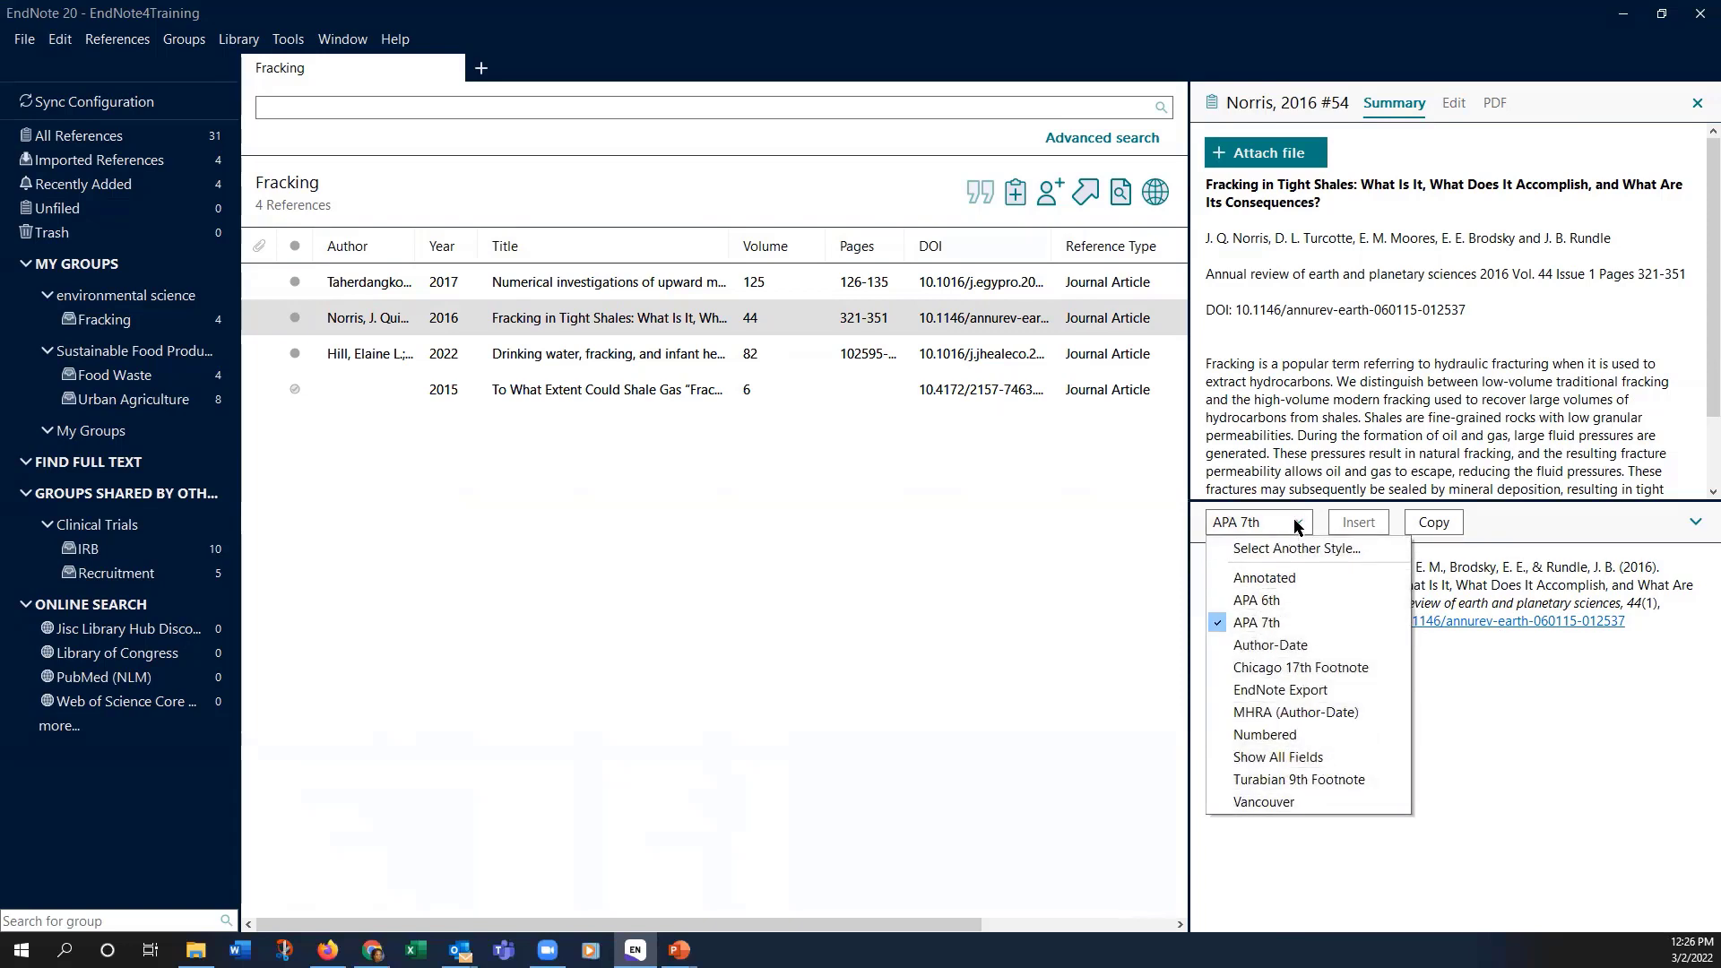
pyautogui.click(1475, 699)
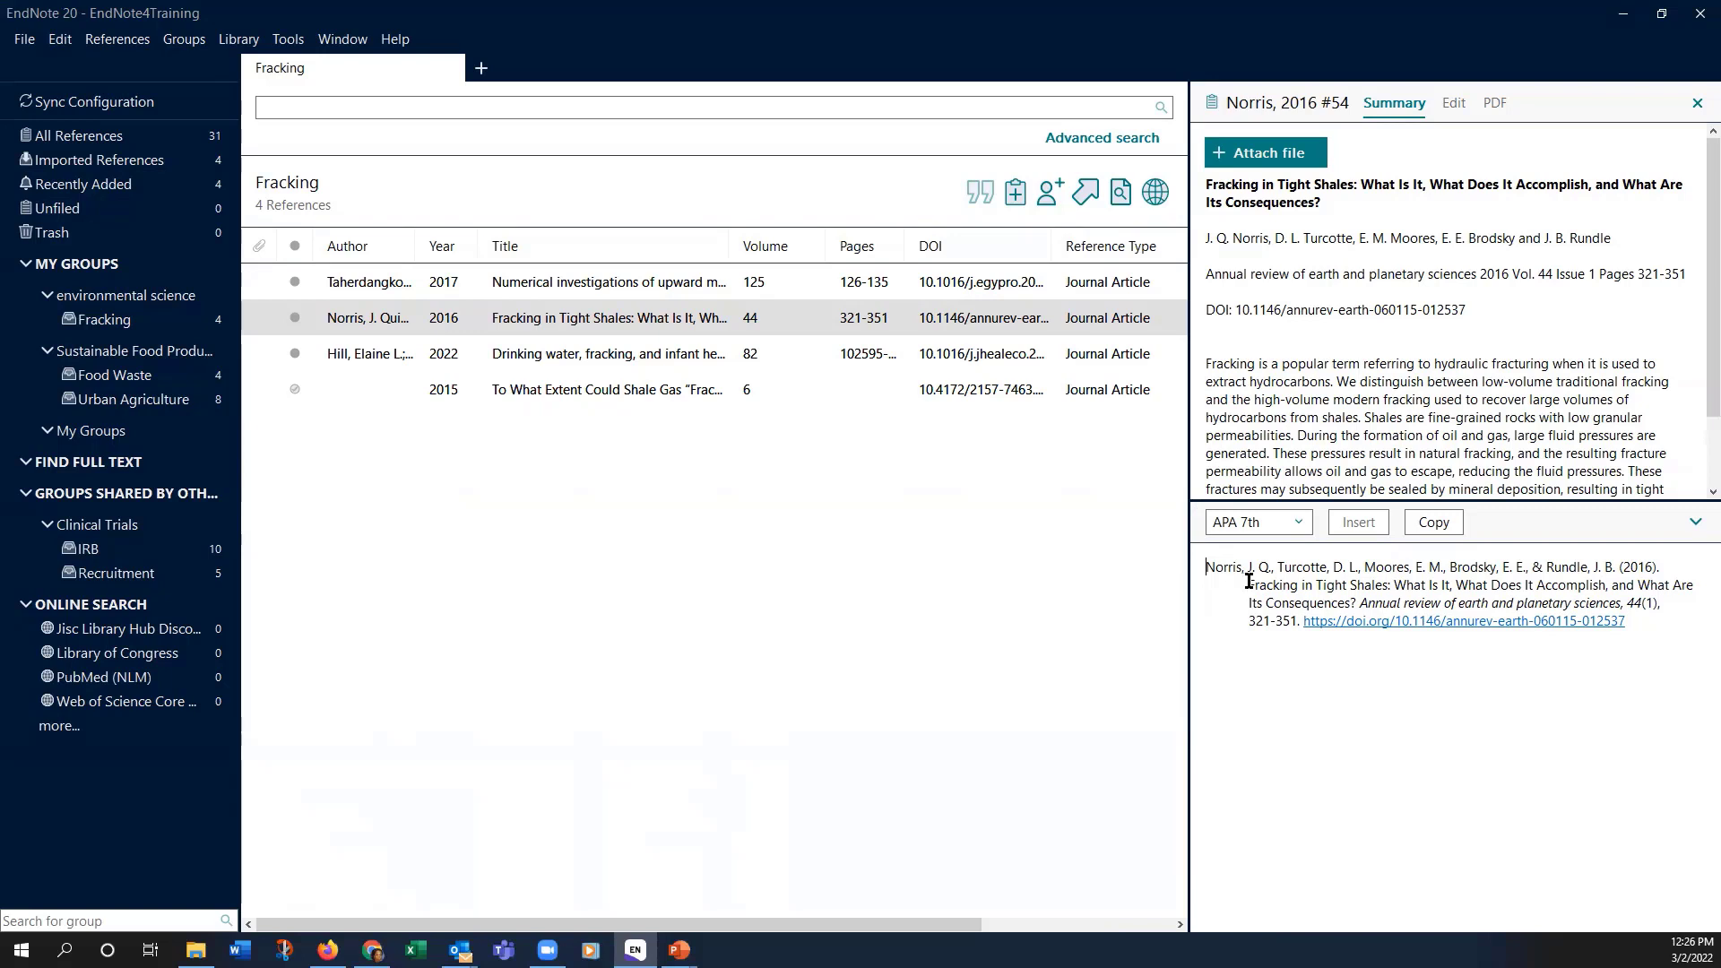
pyautogui.moveTo(1252, 580); pyautogui.dragTo(1670, 585)
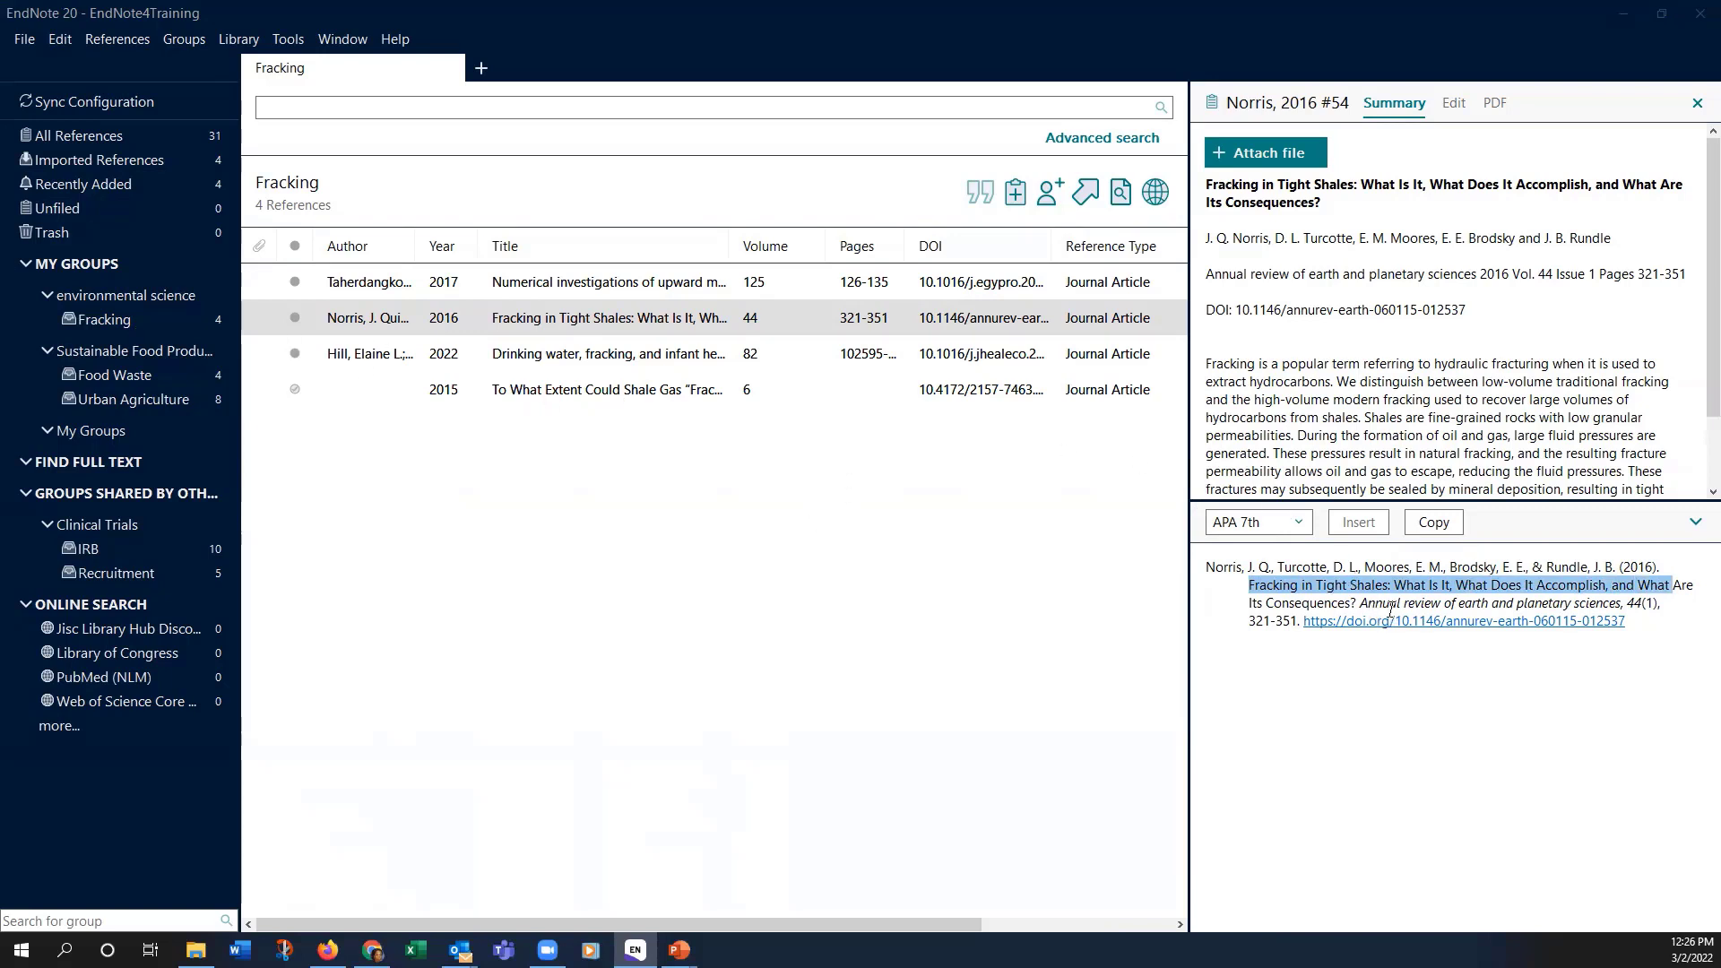
pyautogui.click(1451, 103)
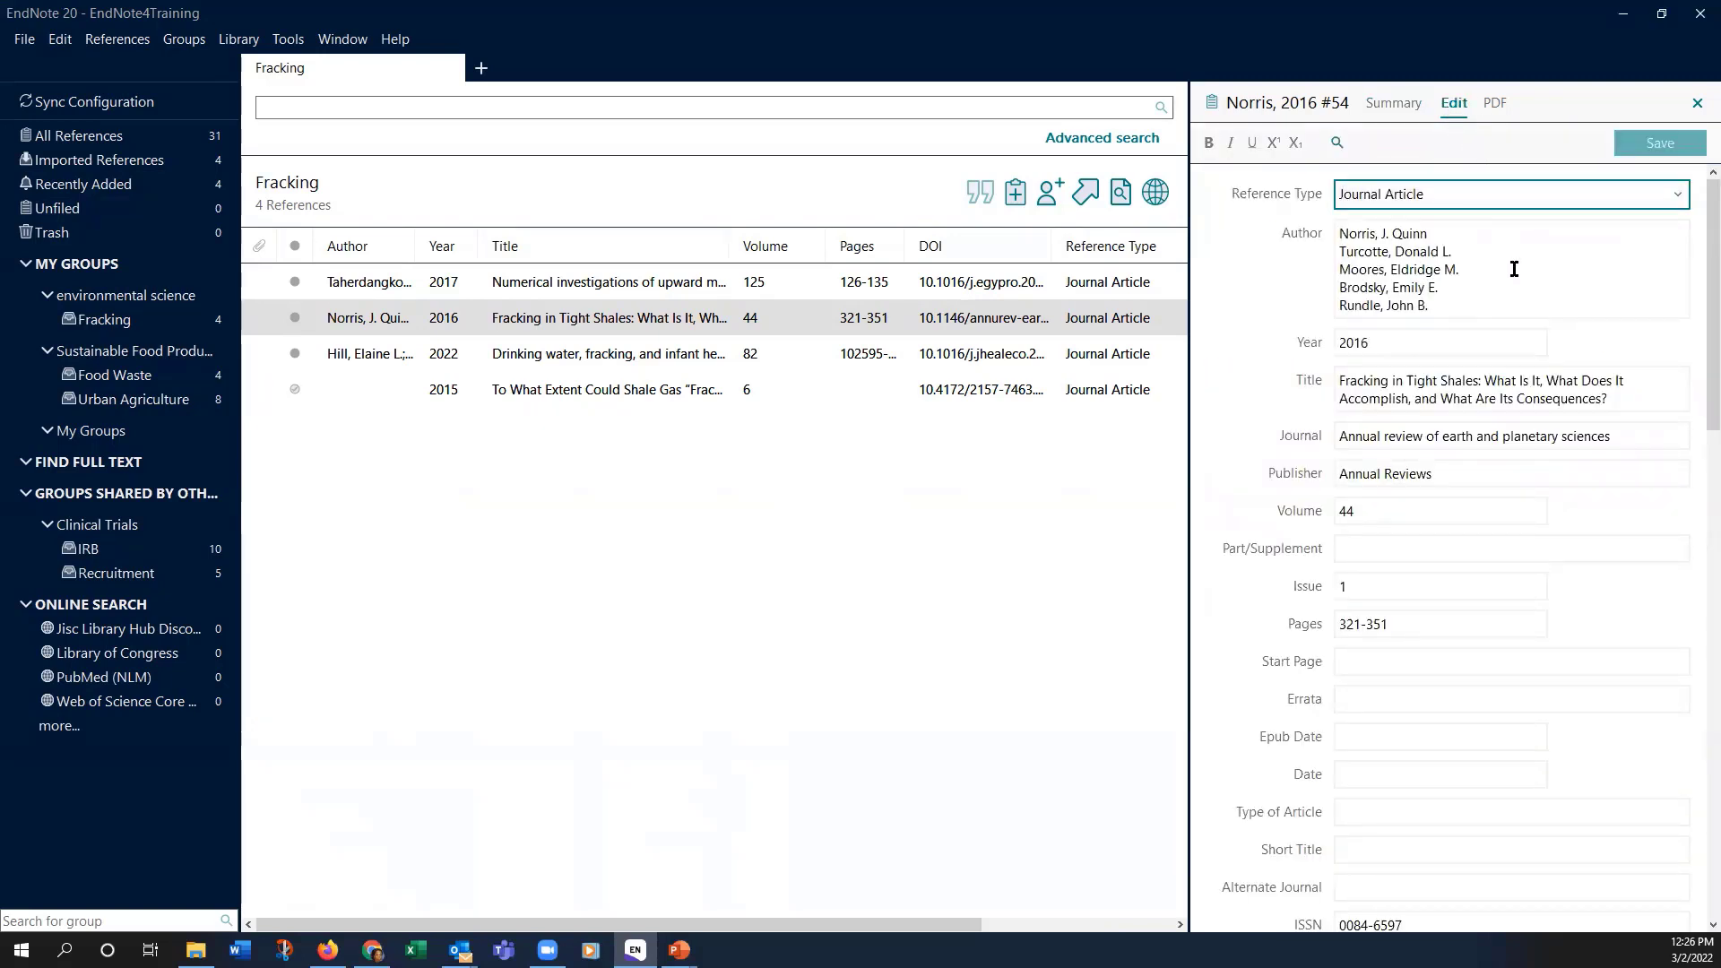
# Step: Lowercase Tight, Shales and Is in the title and save the reference
pyautogui.click(1410, 380)
pyautogui.press('BackSpace')
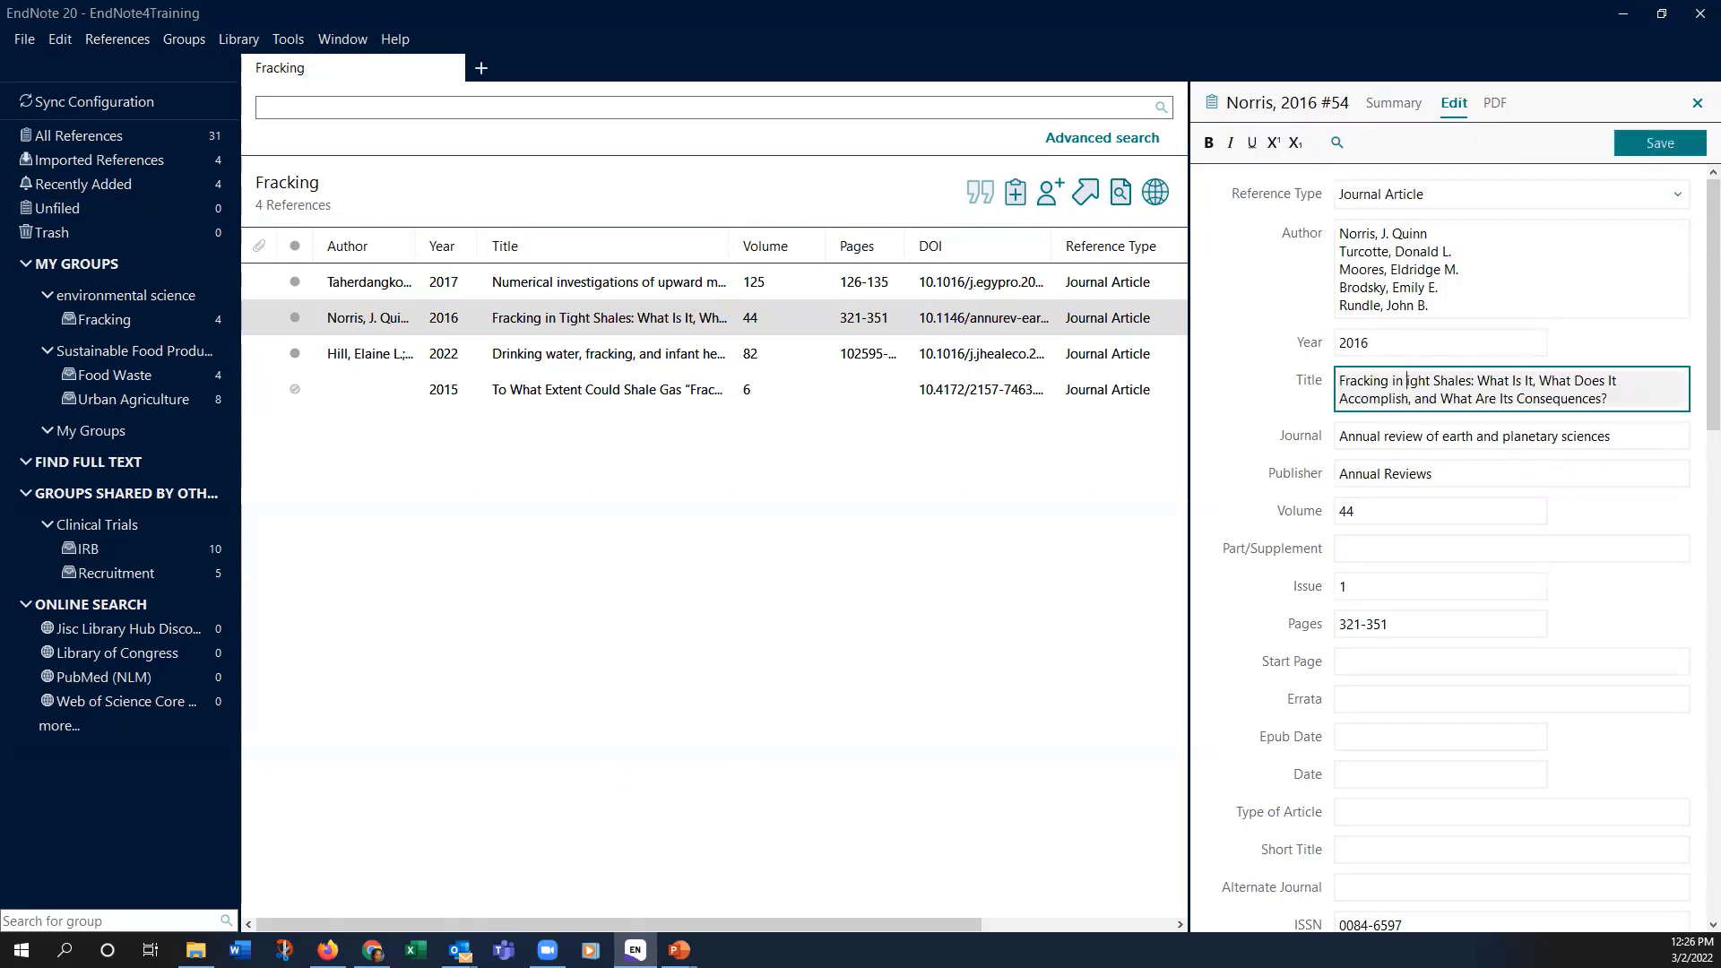
pyautogui.write('t')
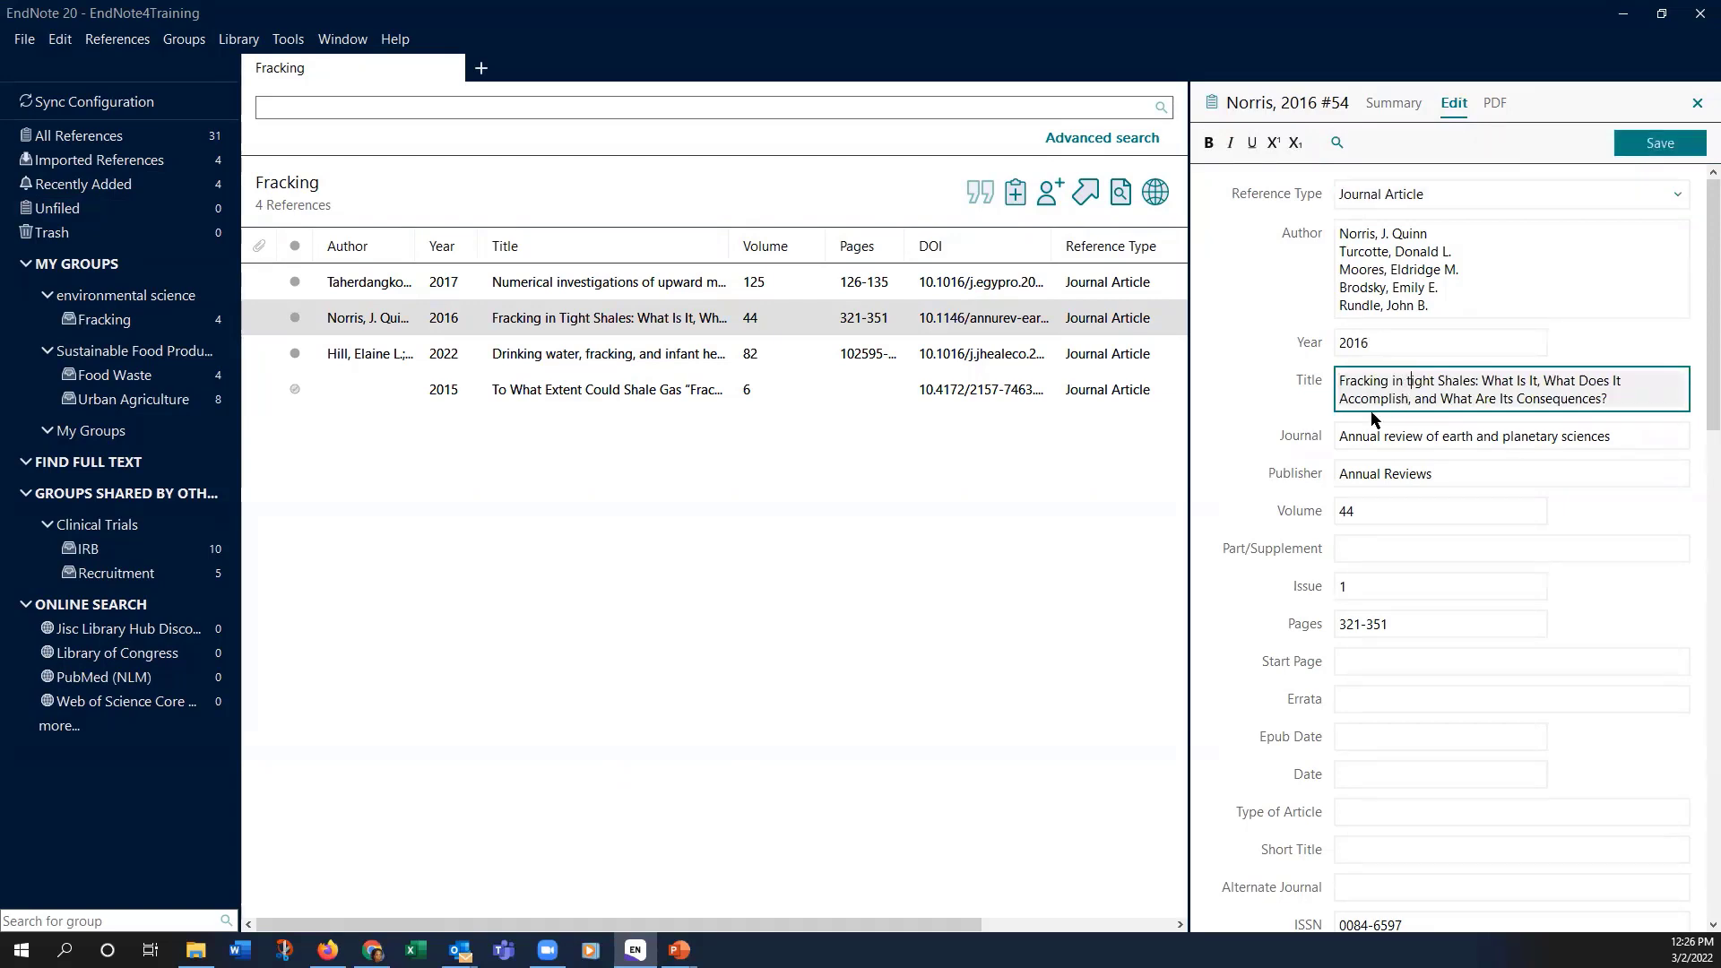
pyautogui.click(1437, 383)
pyautogui.press('Delete')
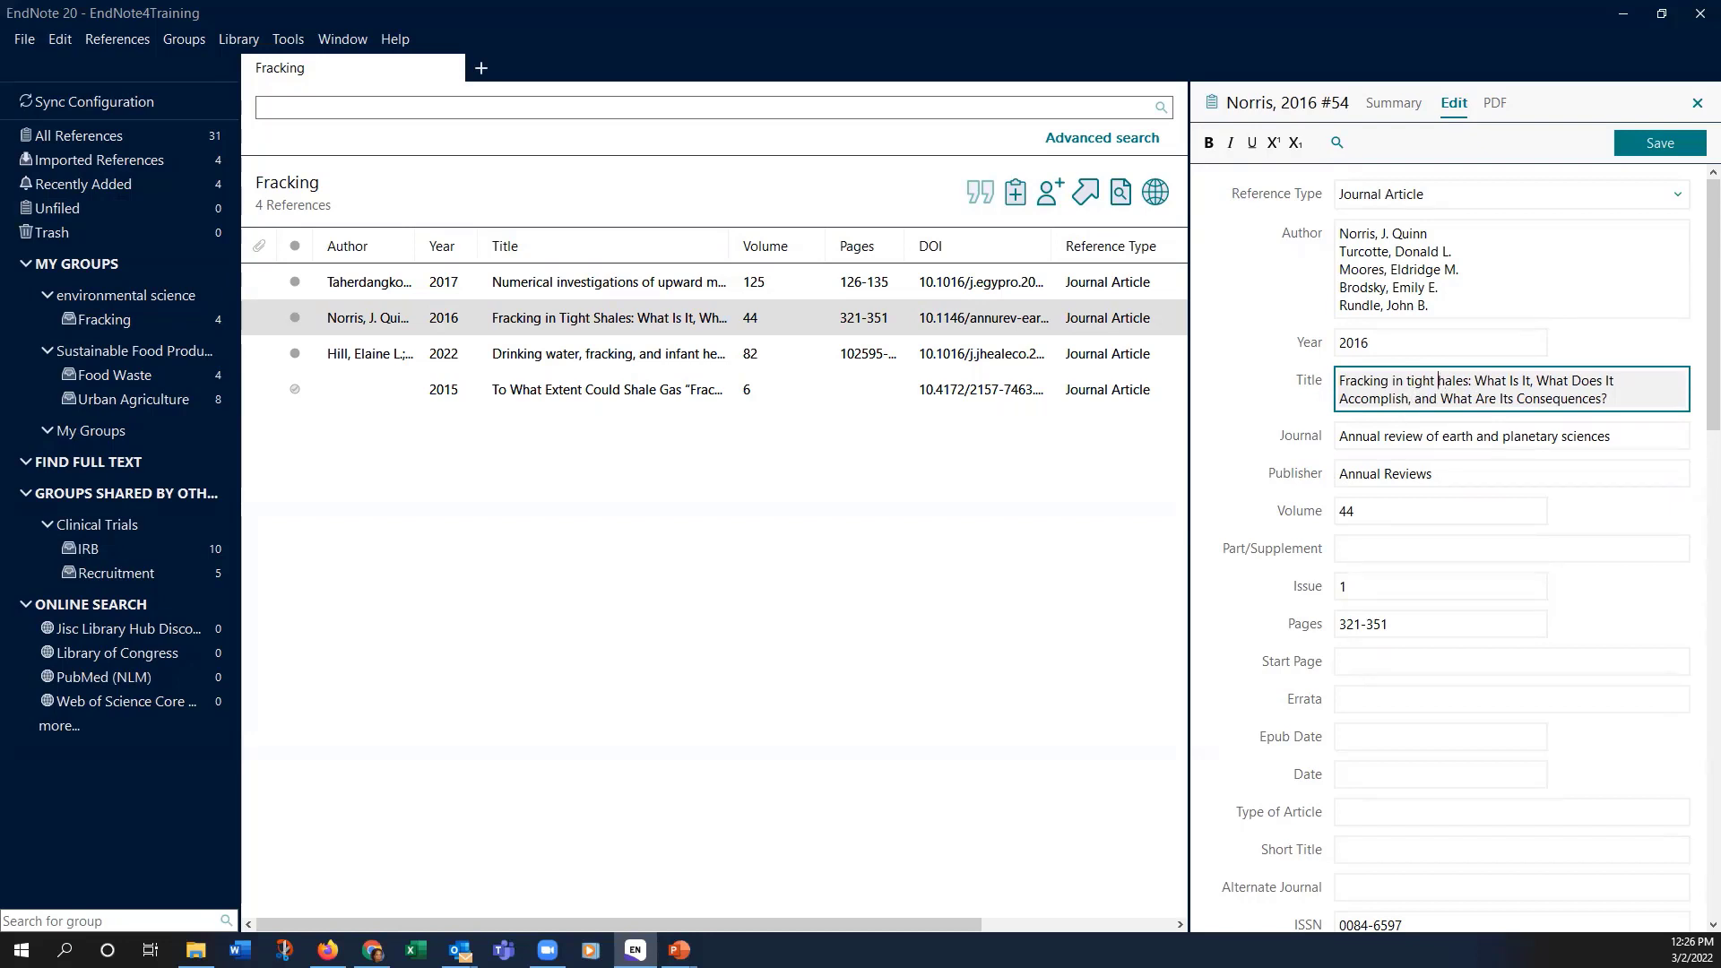
pyautogui.write('d')
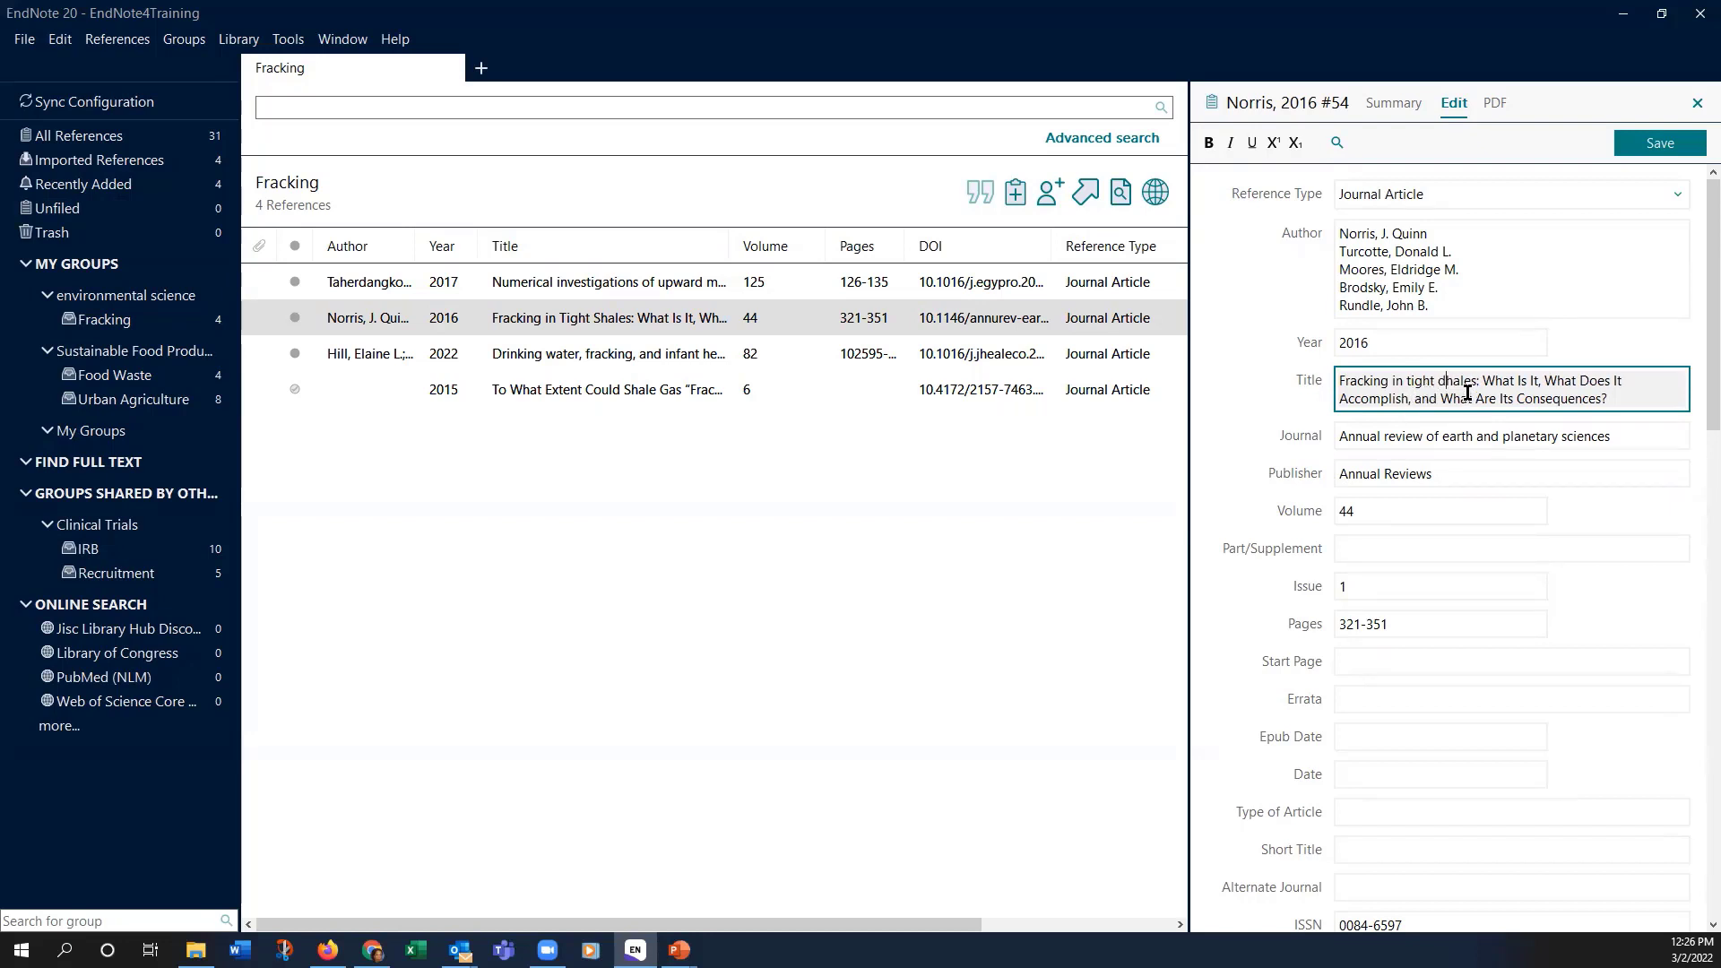
pyautogui.press('BackSpace')
pyautogui.write('s')
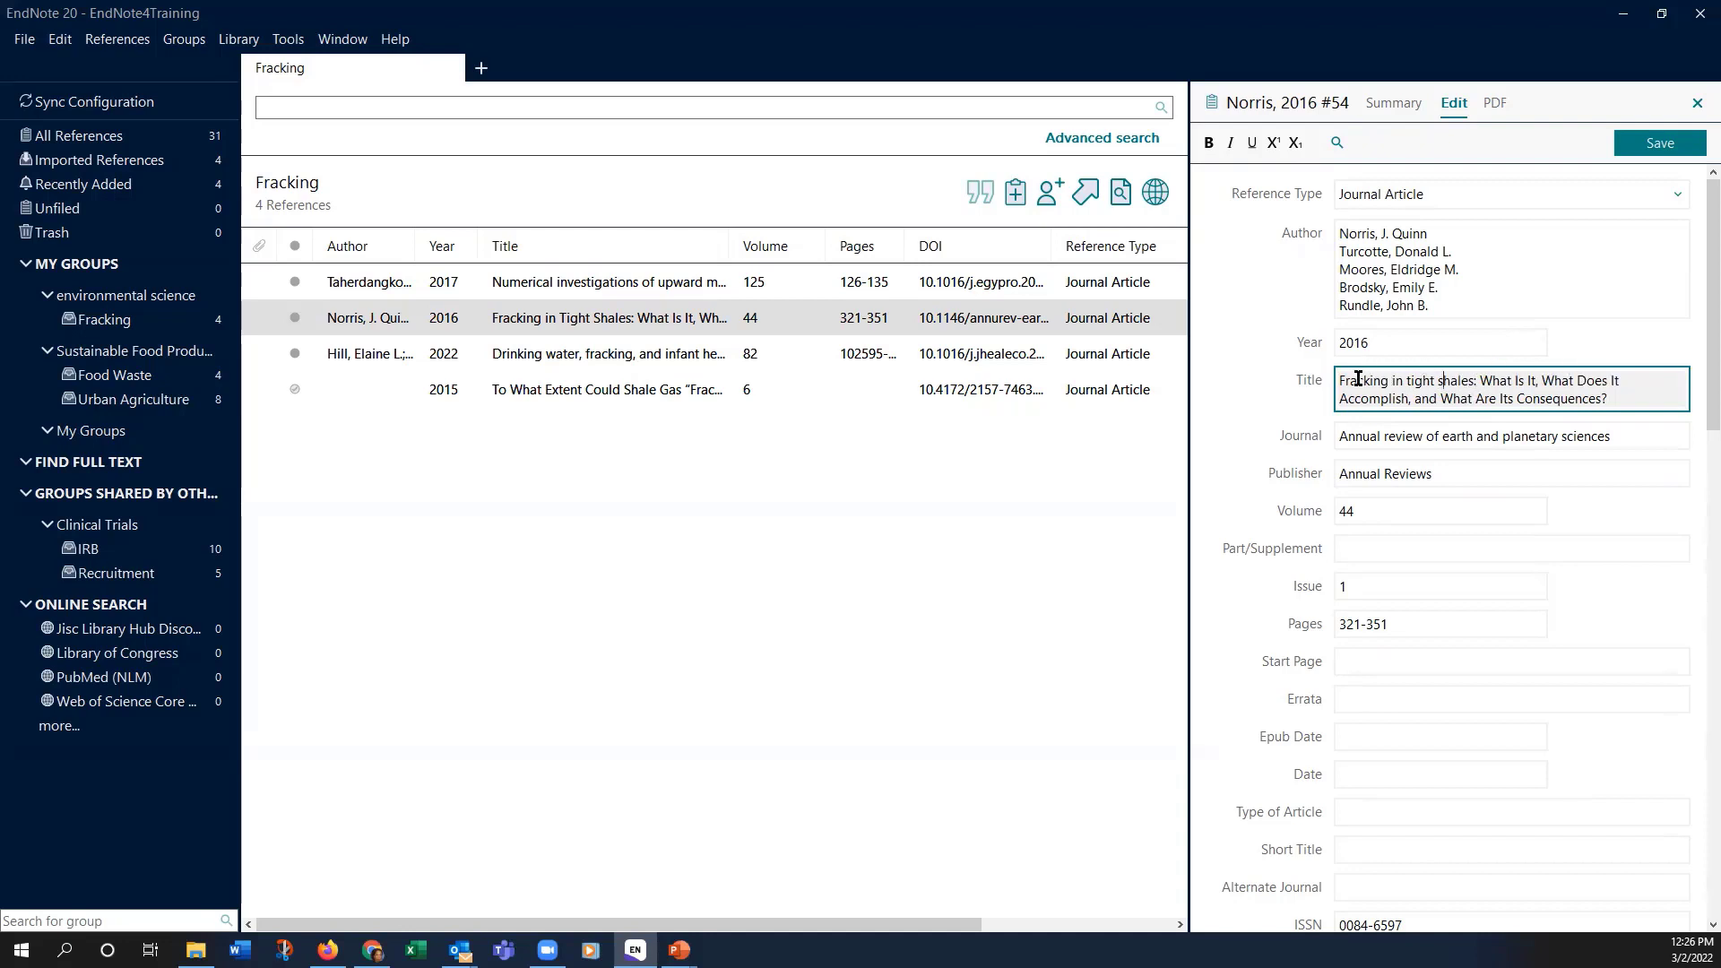
pyautogui.click(1518, 380)
pyautogui.press('BackSpace')
pyautogui.write('i')
pyautogui.click(1667, 145)
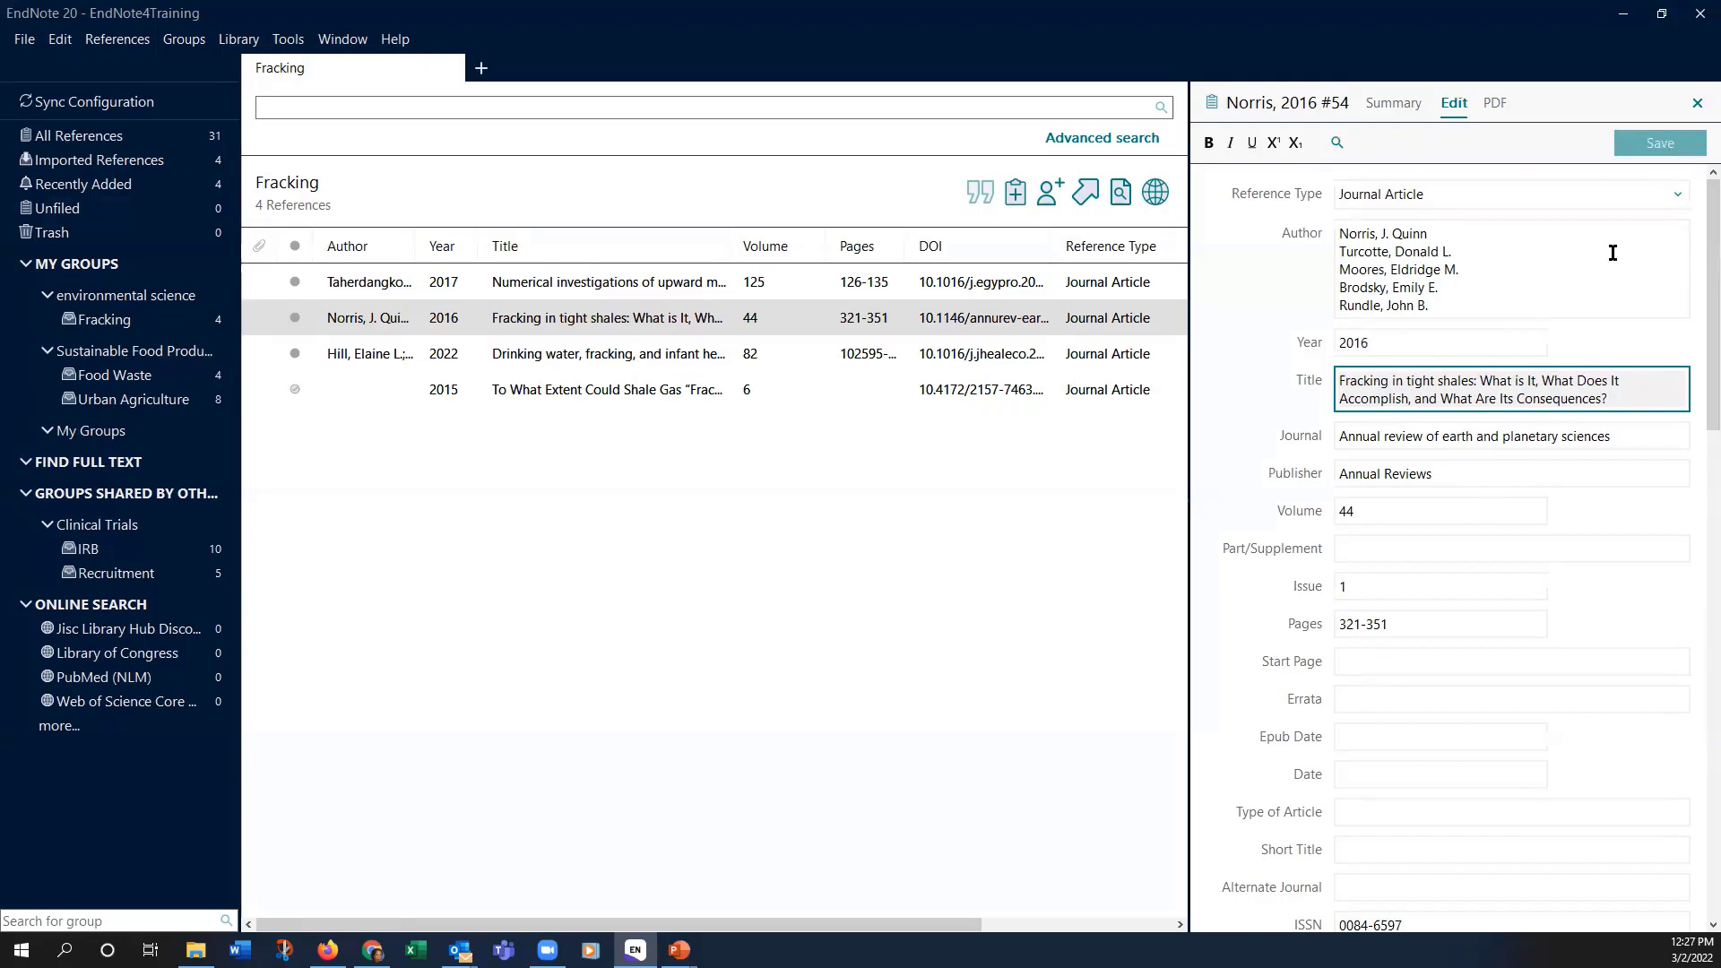
# Step: Scroll down the reference fields to check the abstract, Notes, URL and File Attachments
pyautogui.scroll(-1, 1609, 257)
pyautogui.scroll(-3, 1412, 362)
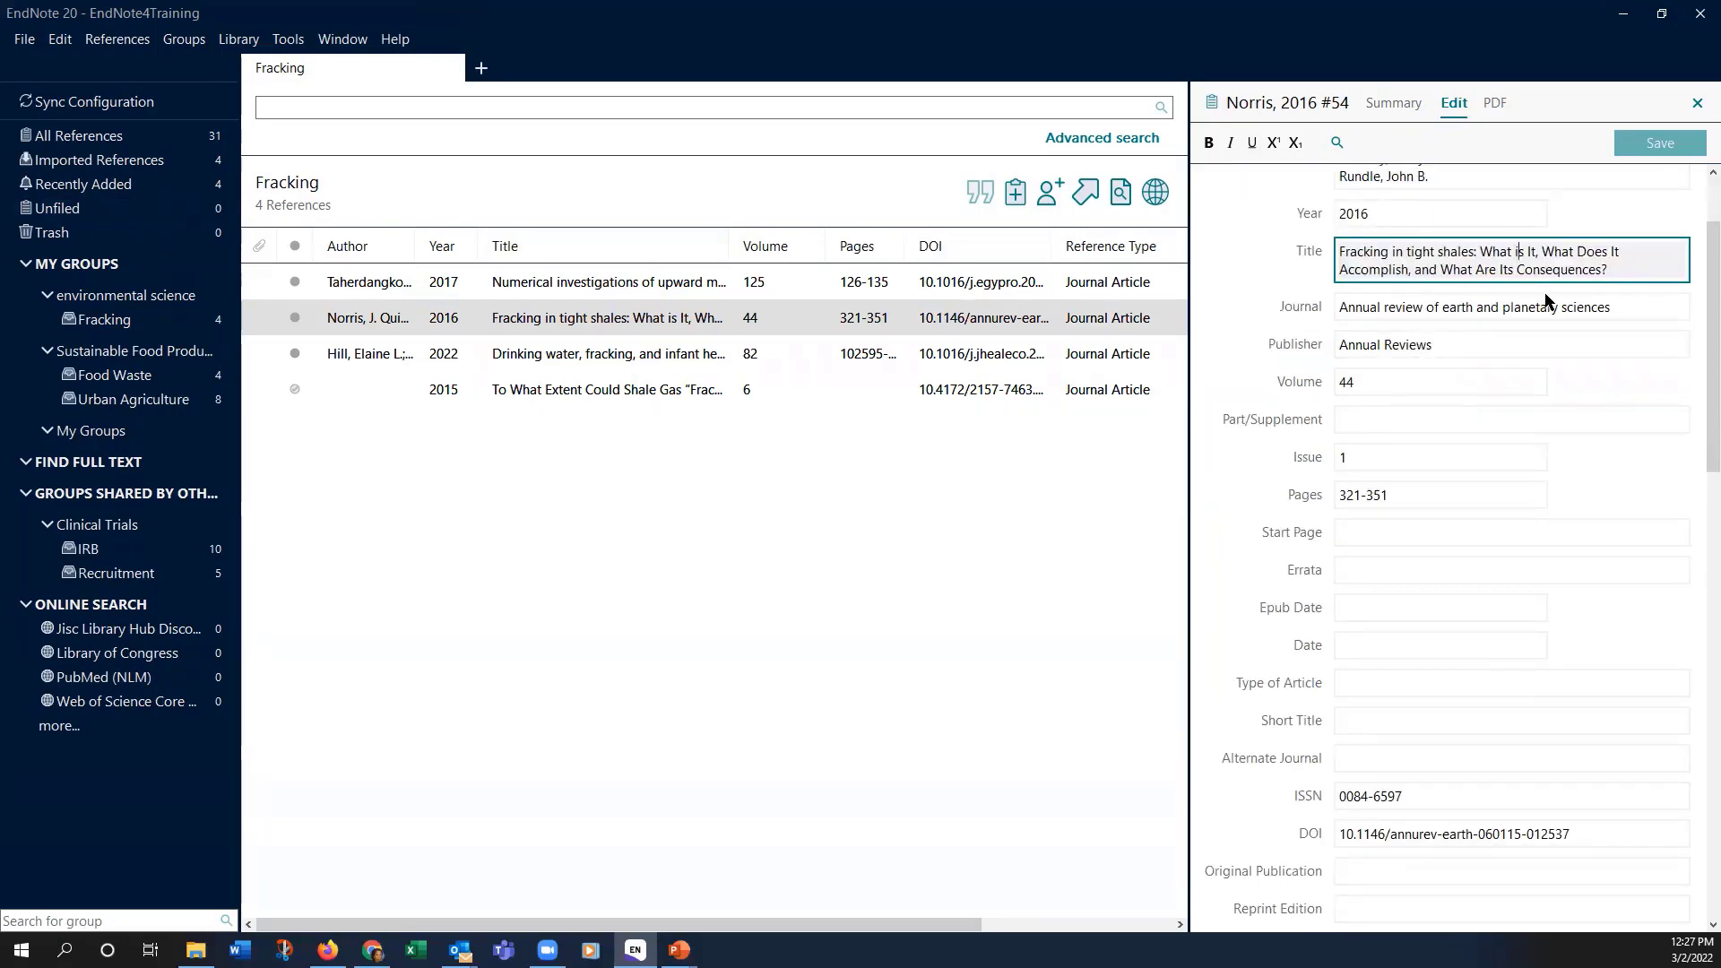
pyautogui.scroll(-19, 1541, 289)
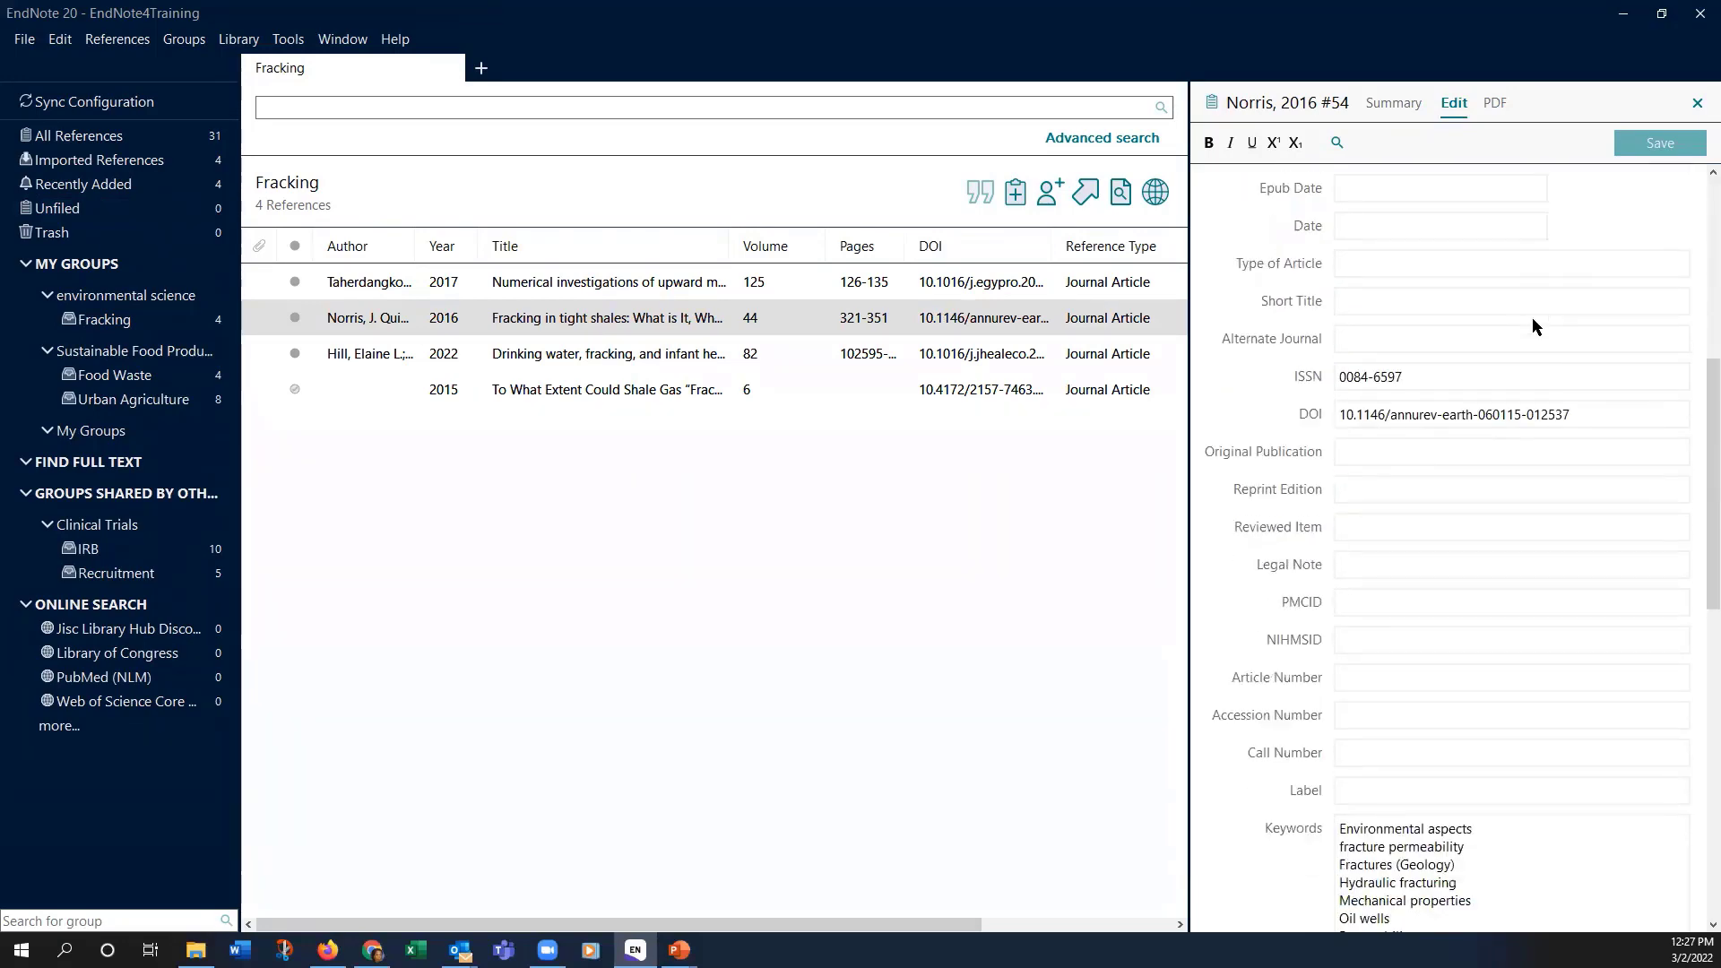
pyautogui.scroll(-20, 1530, 319)
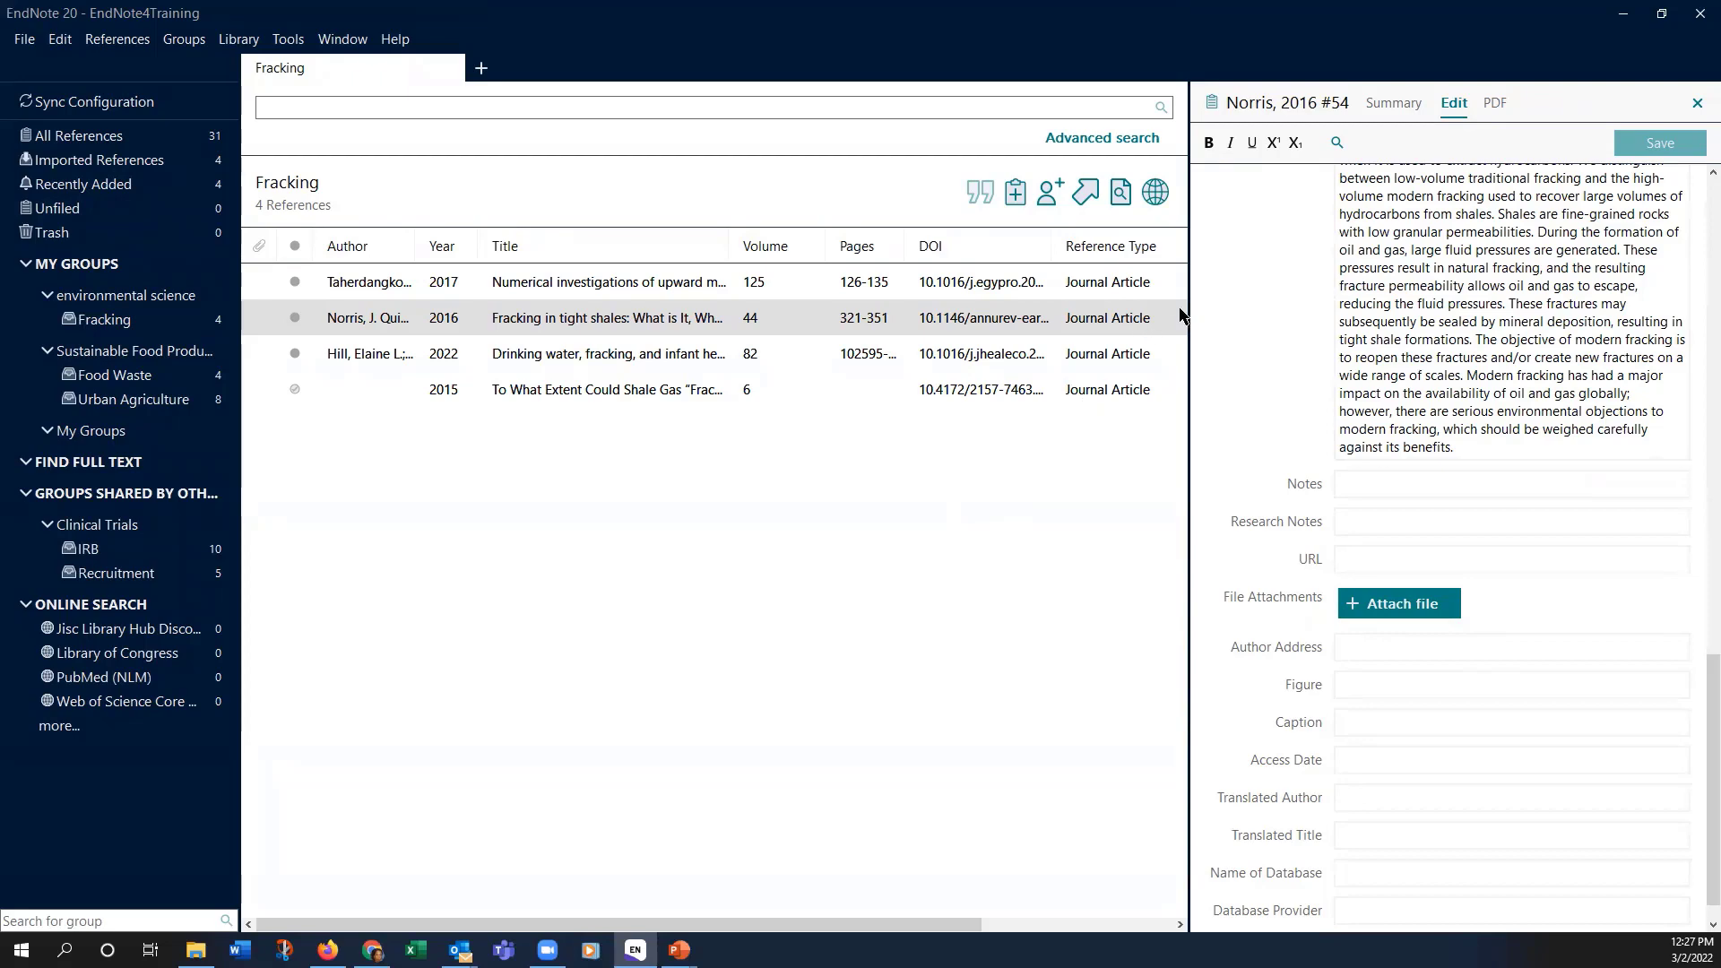
# Step: Attach the MixedExploratoryStudy PDF from Downloads to the Norris 2016 reference and show its annotation tools
pyautogui.click(1502, 104)
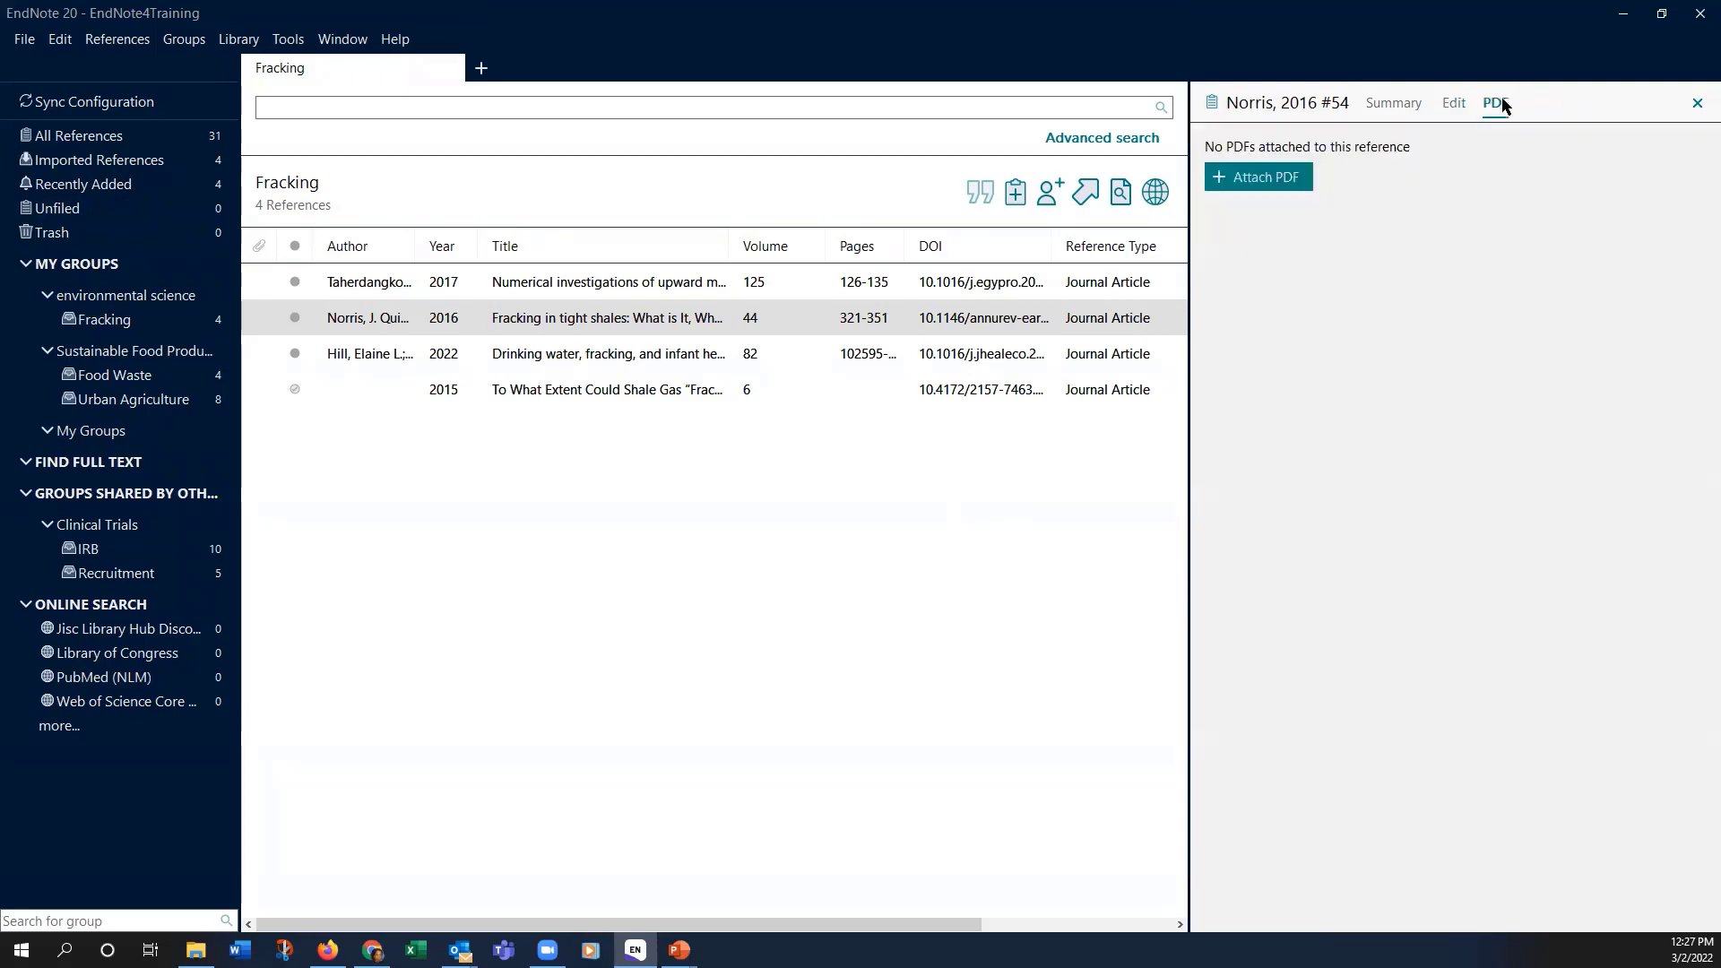
pyautogui.click(1257, 182)
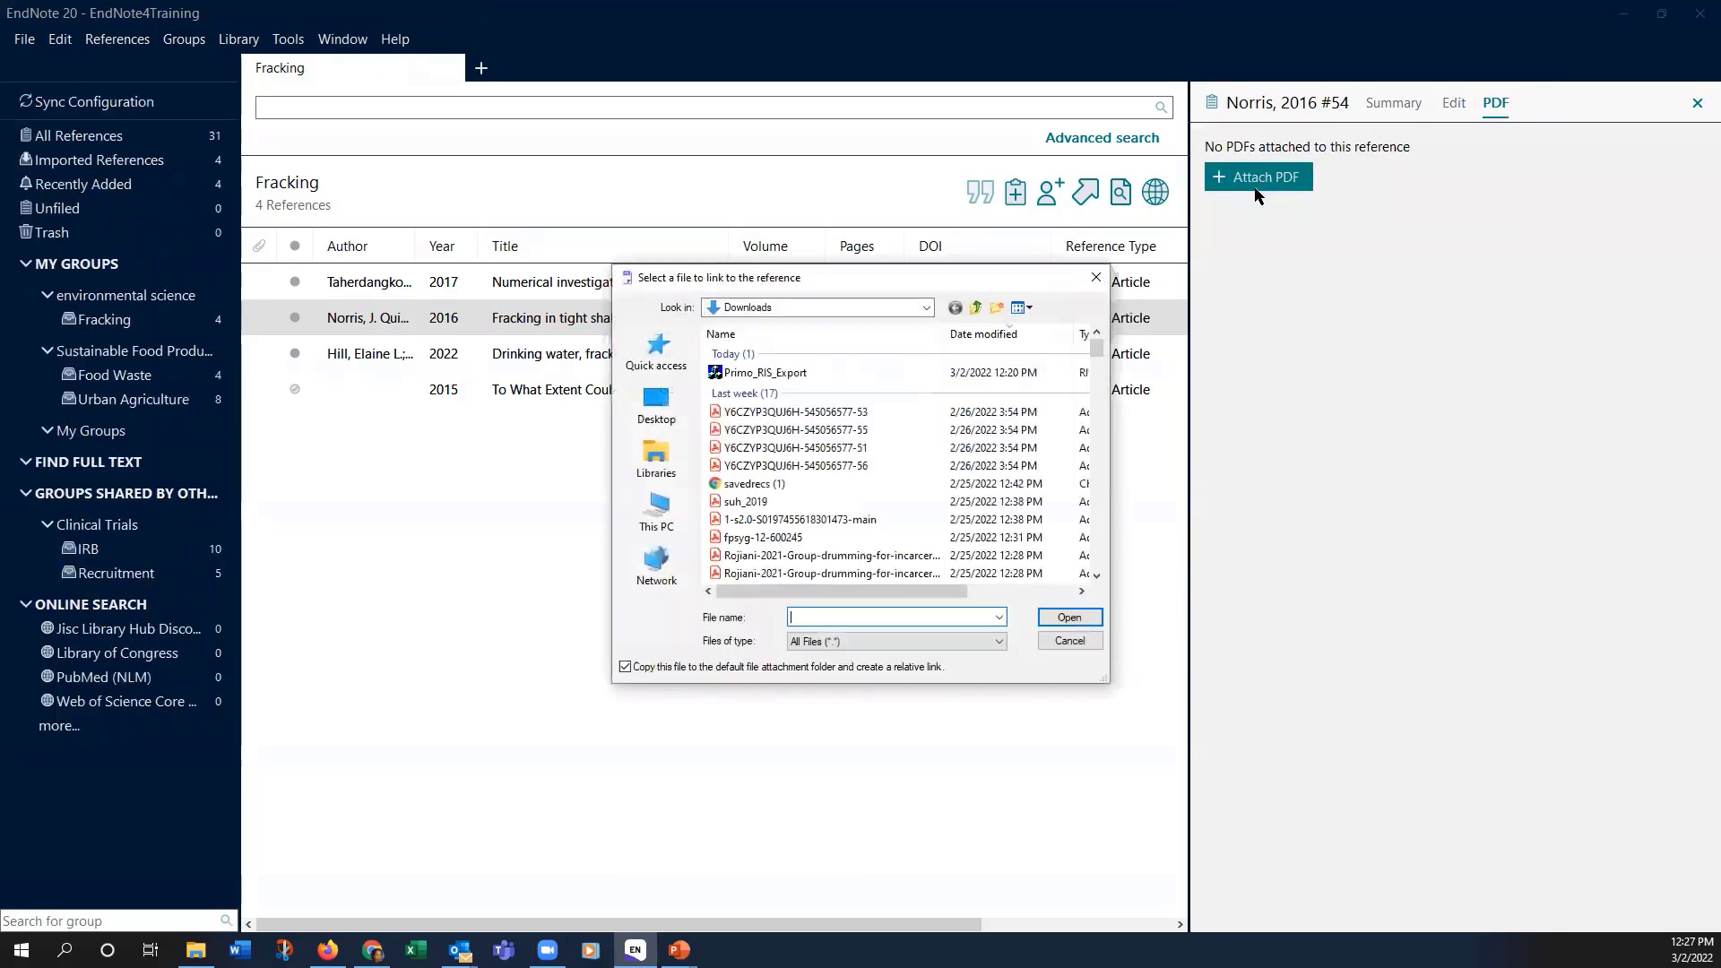
pyautogui.scroll(-10, 860, 435)
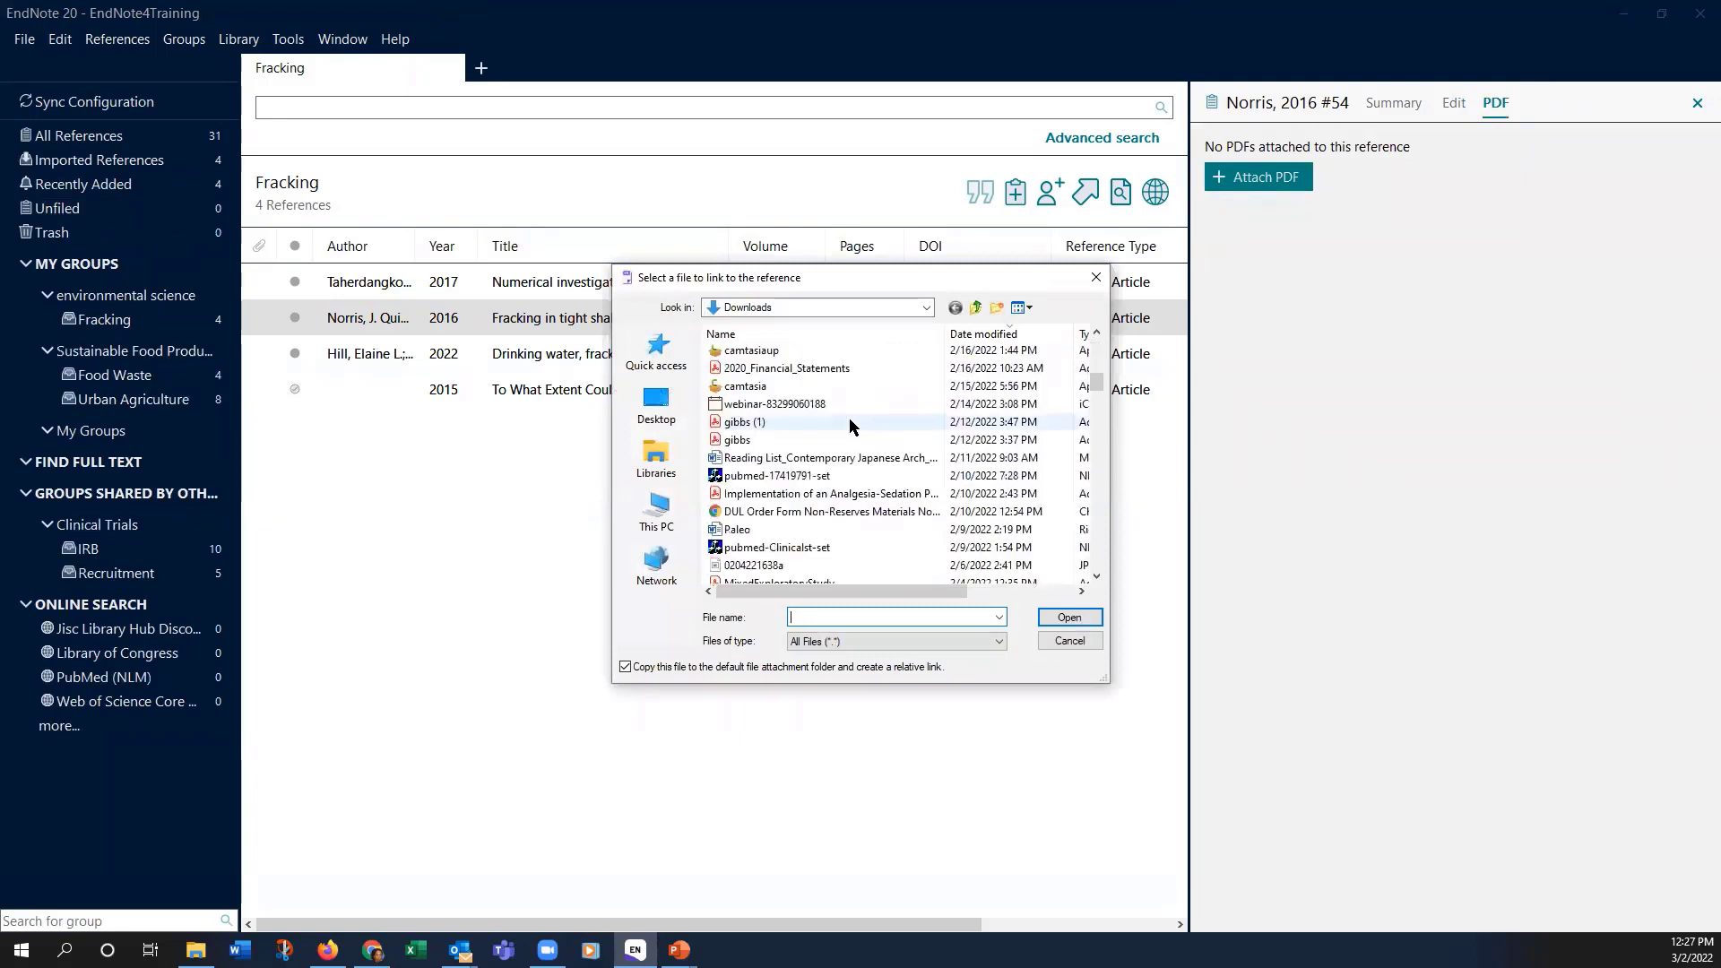
pyautogui.scroll(-2, 848, 418)
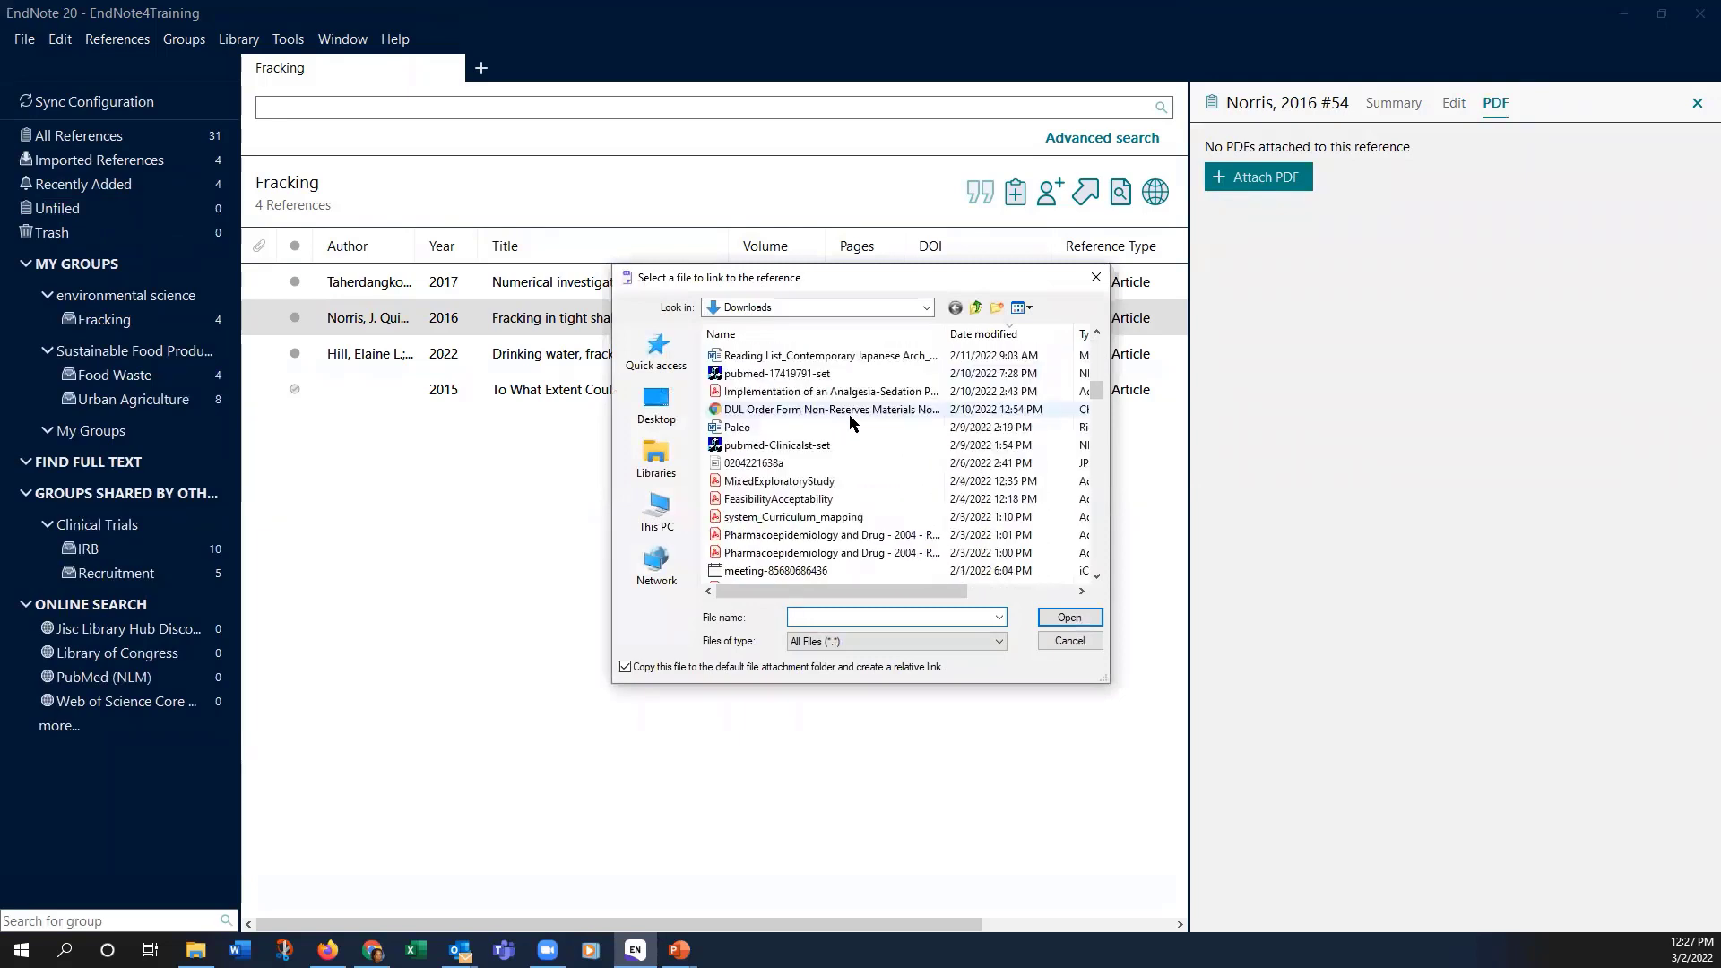
pyautogui.click(778, 482)
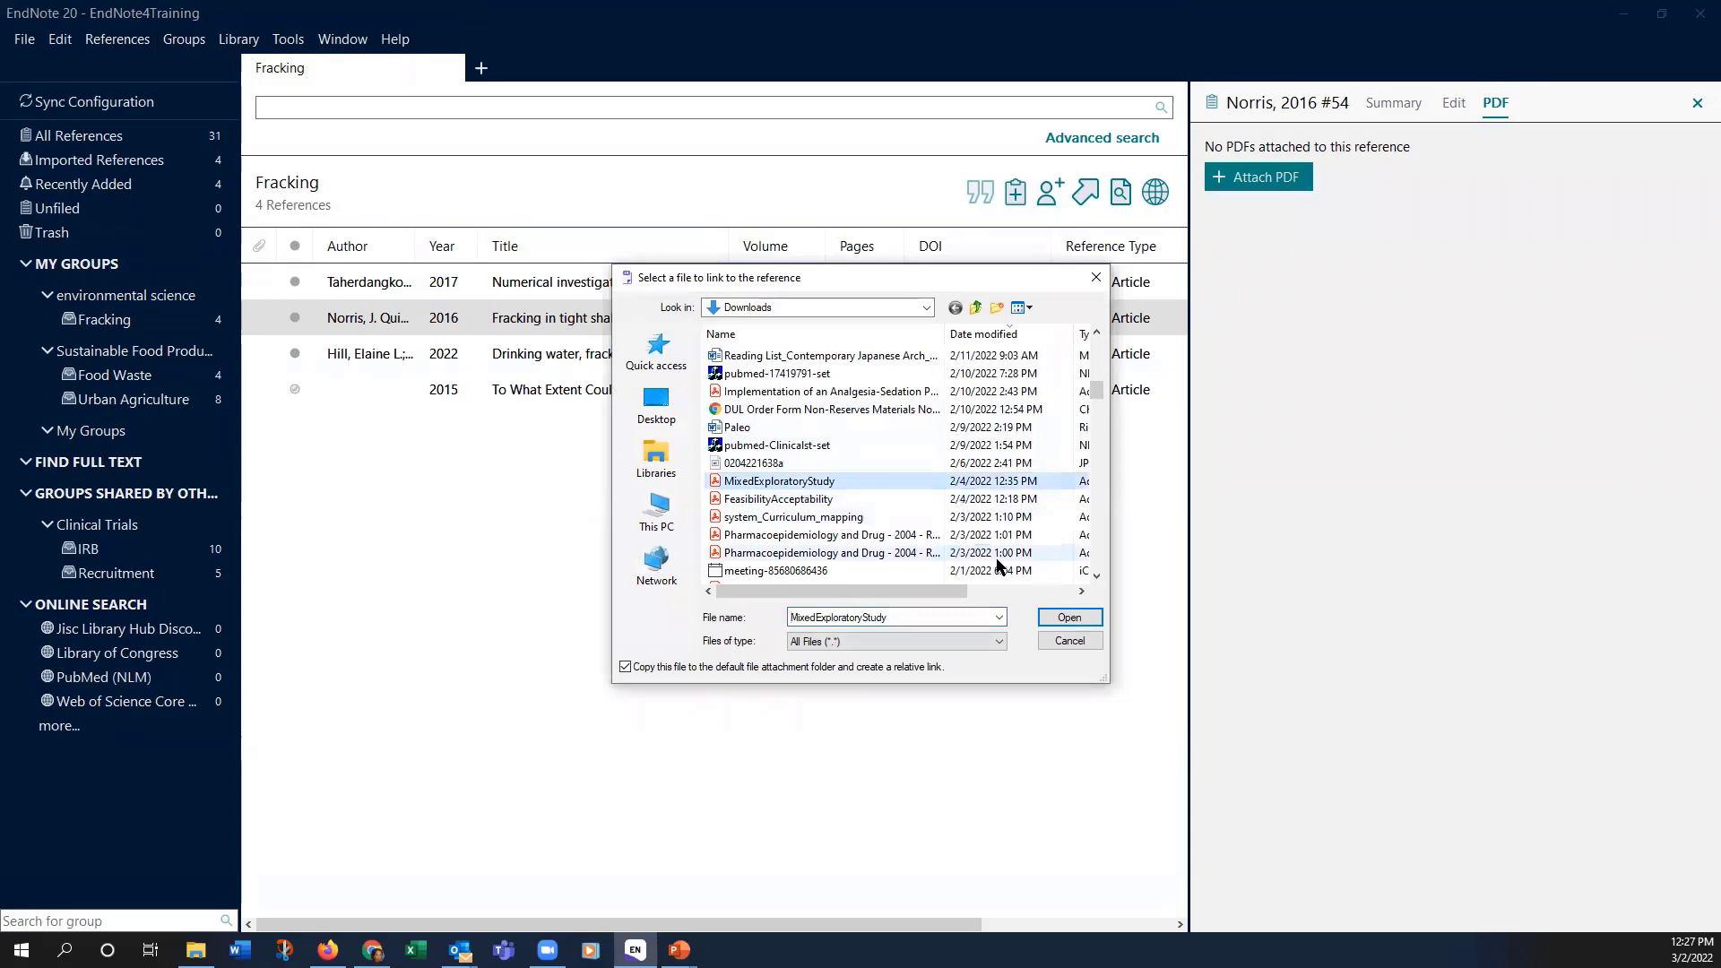
pyautogui.click(1066, 617)
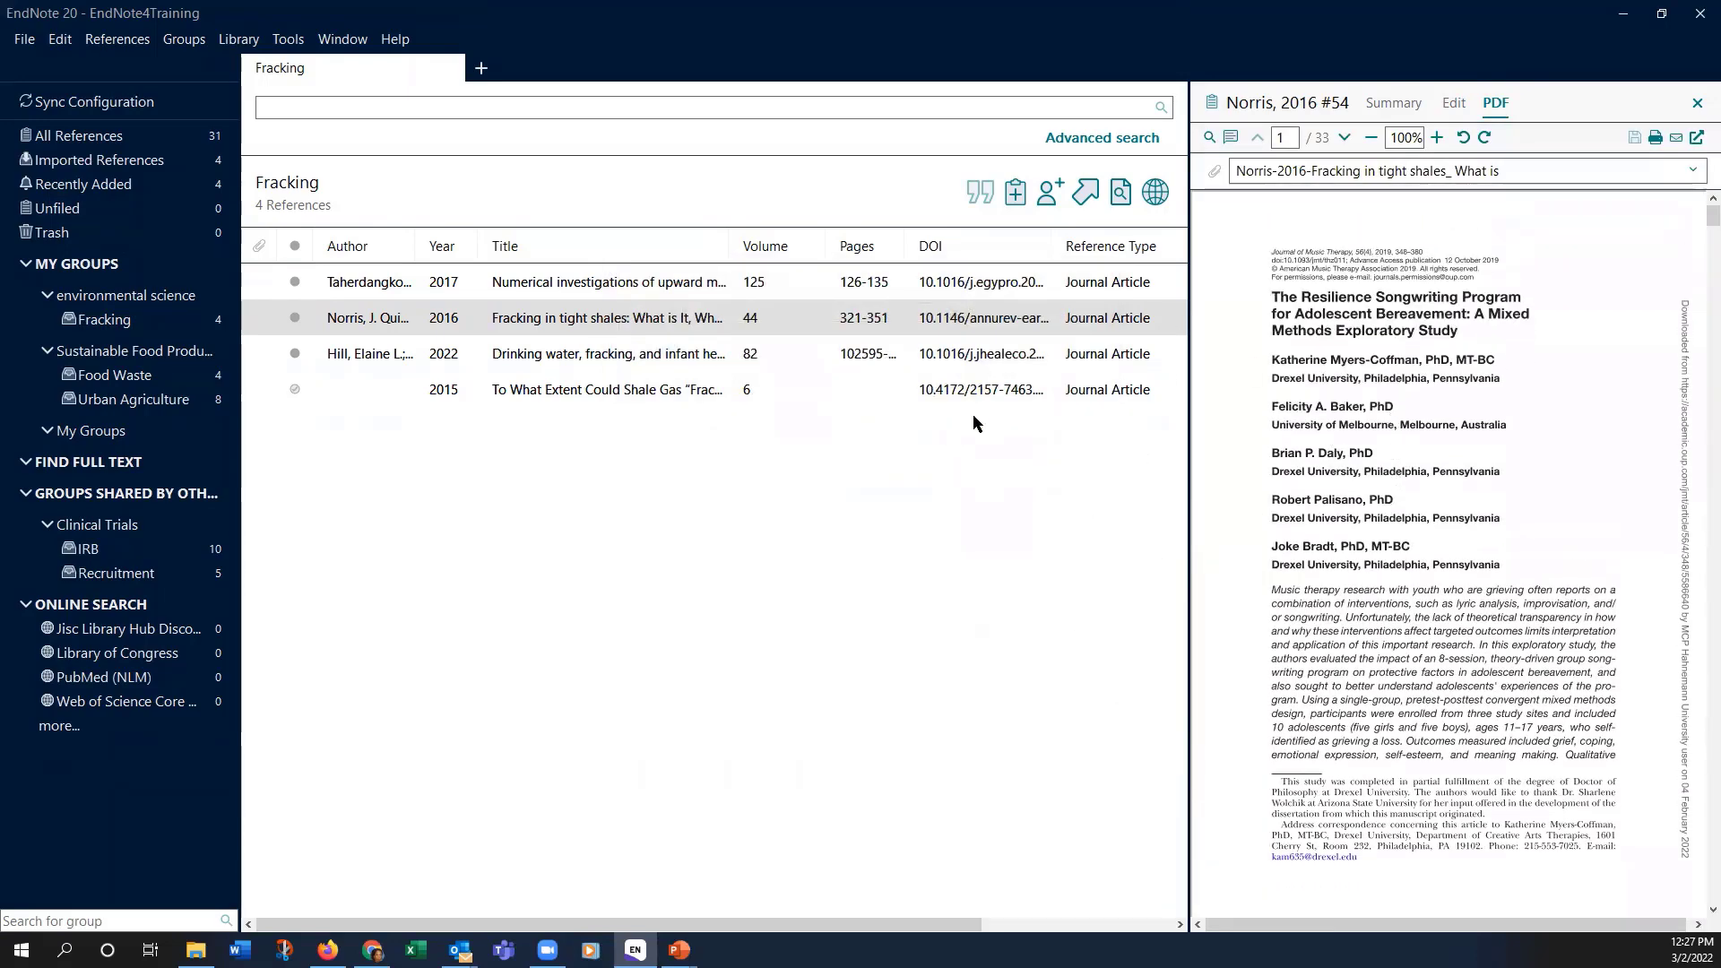
pyautogui.click(1230, 137)
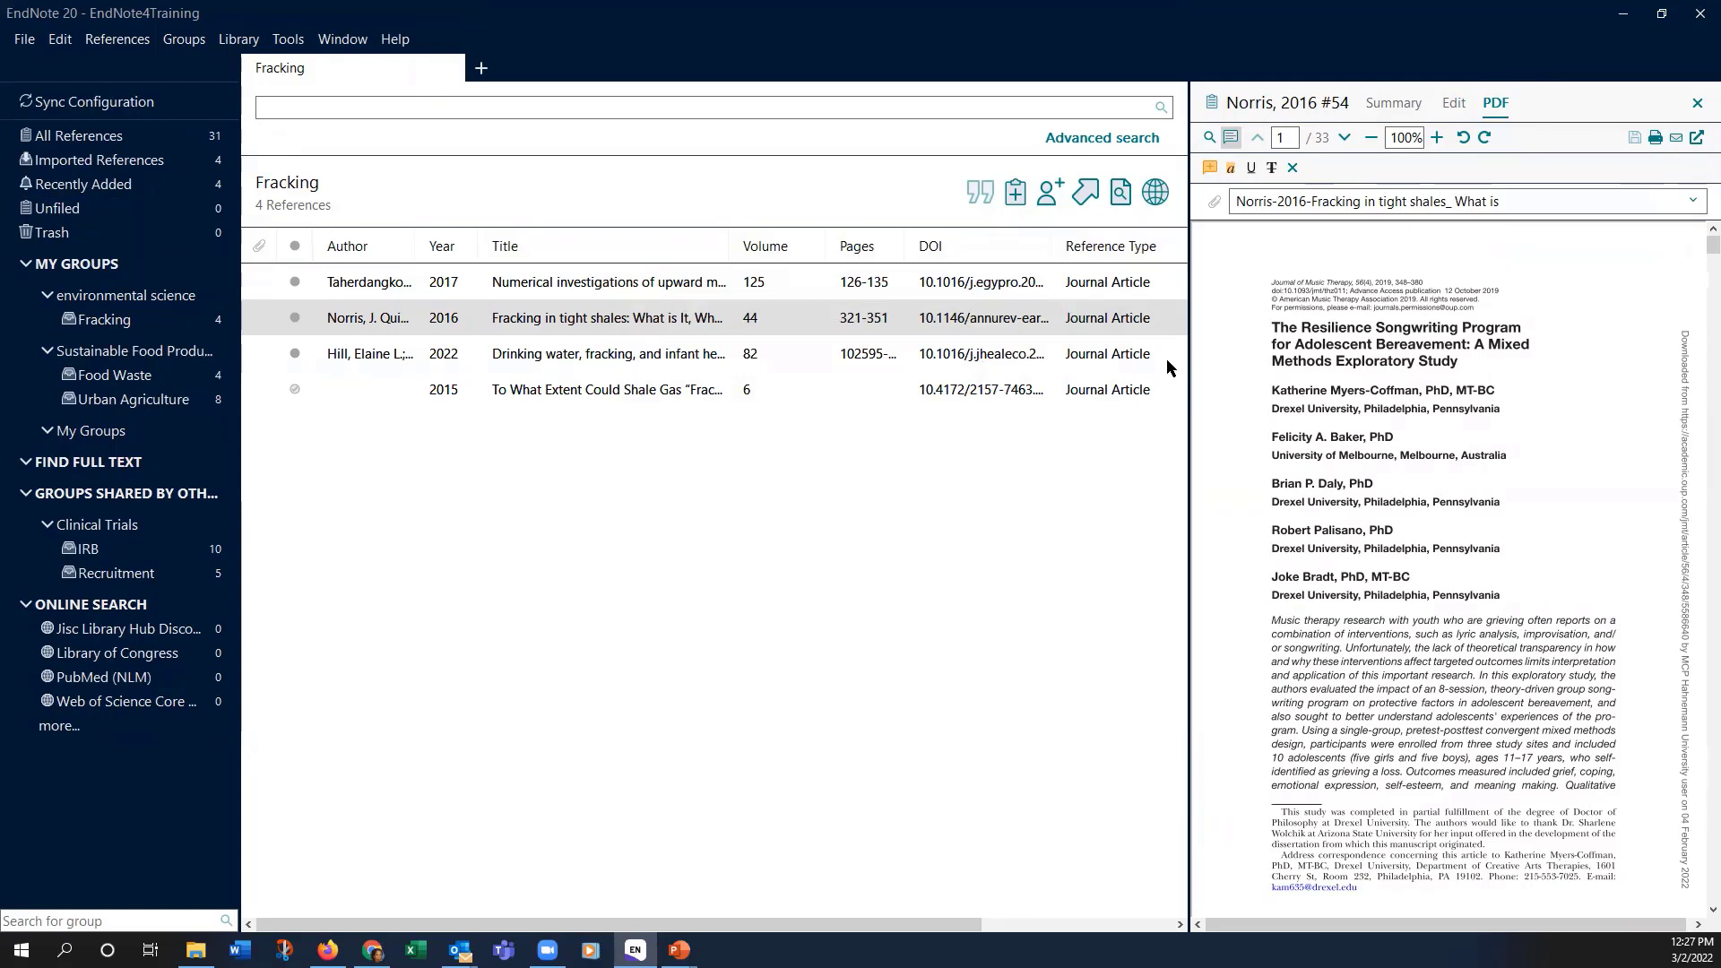
# Step: Set advanced search's first field to Any Field + PDF with Notes, then select the Taherdangkoo 2017 reference
pyautogui.click(1105, 138)
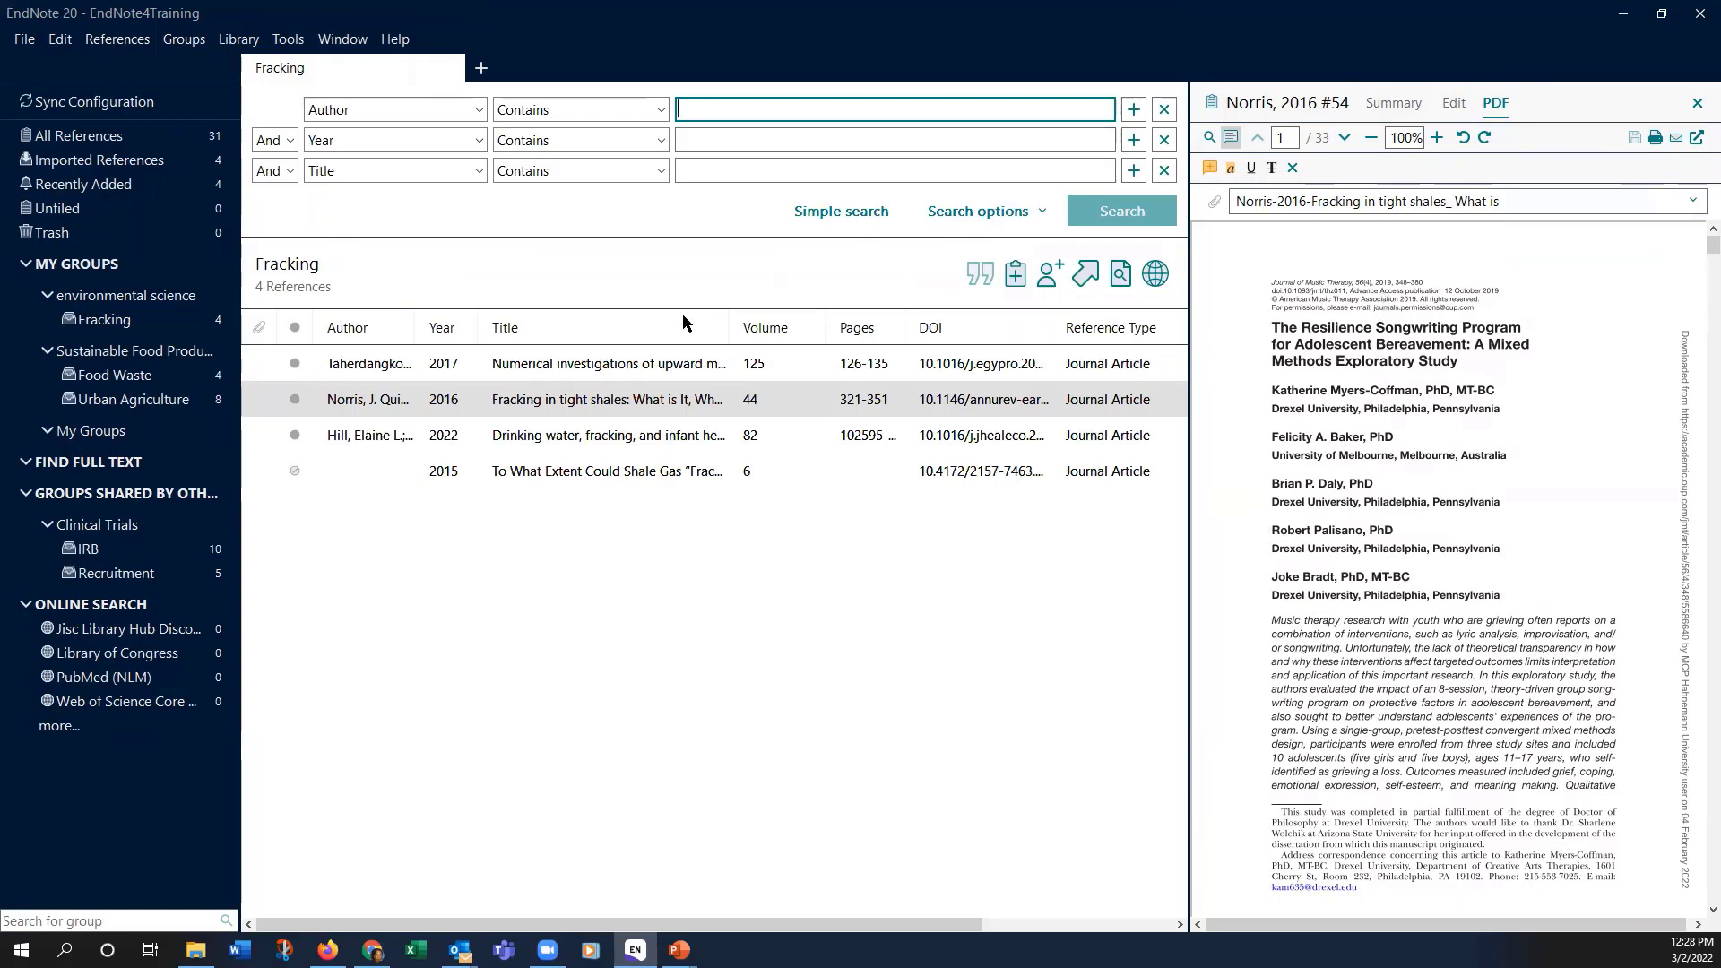
pyautogui.click(477, 110)
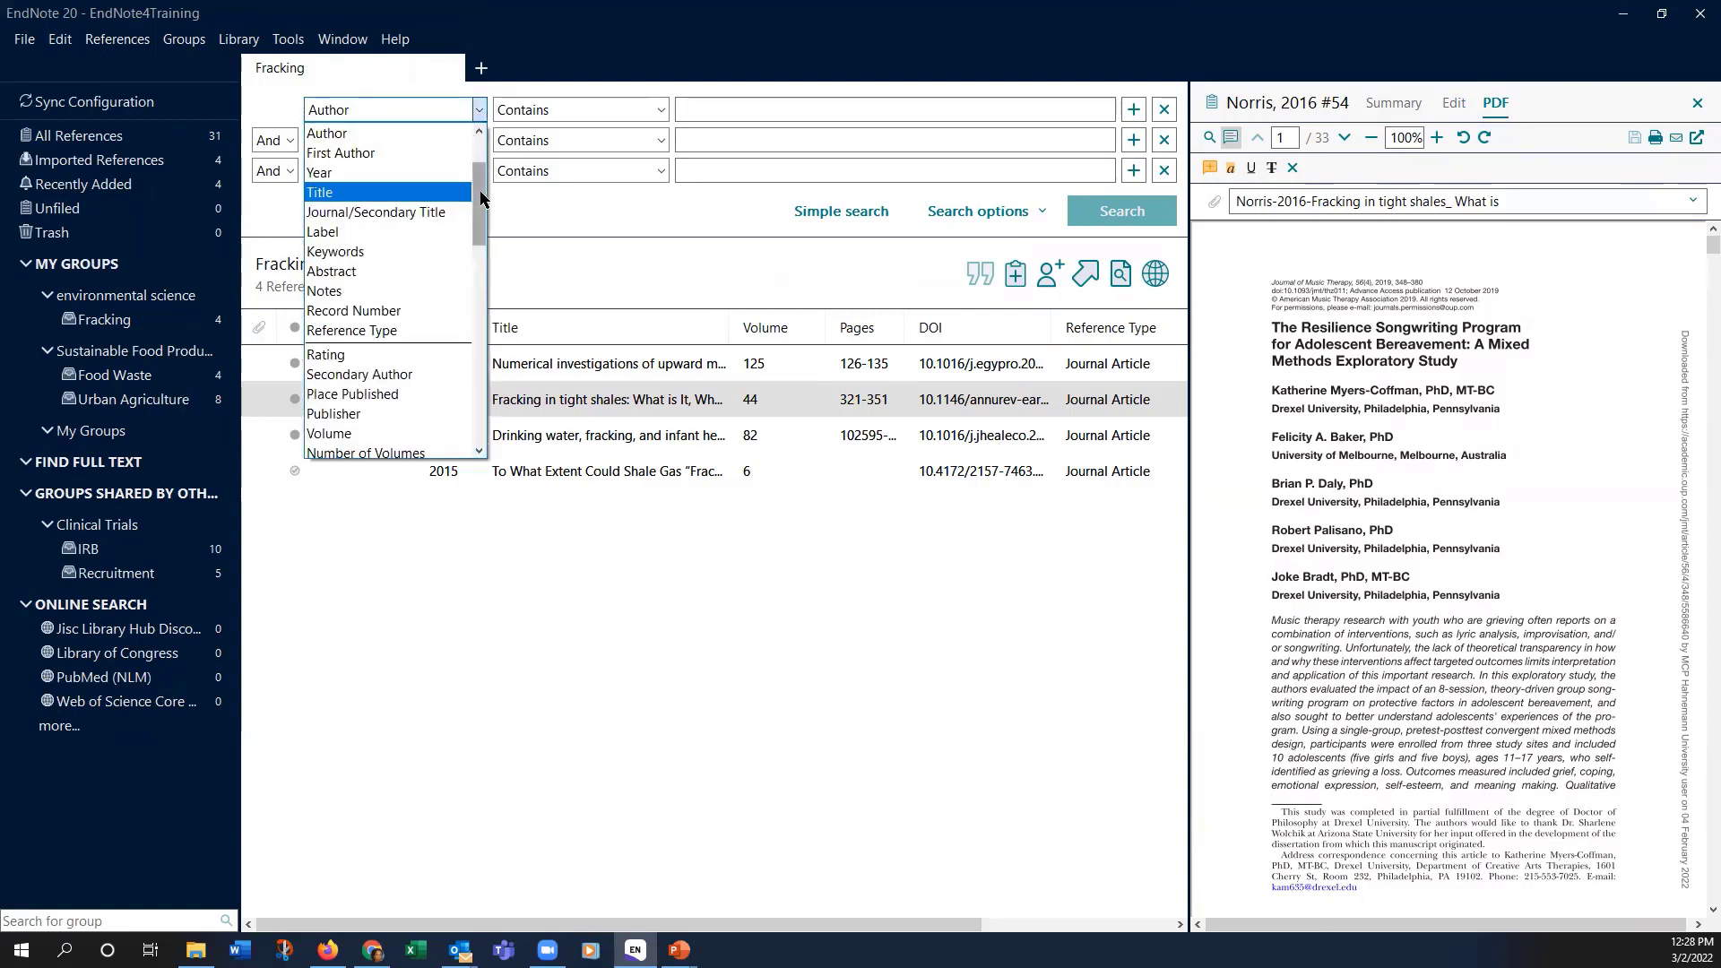
pyautogui.scroll(2, 482, 150)
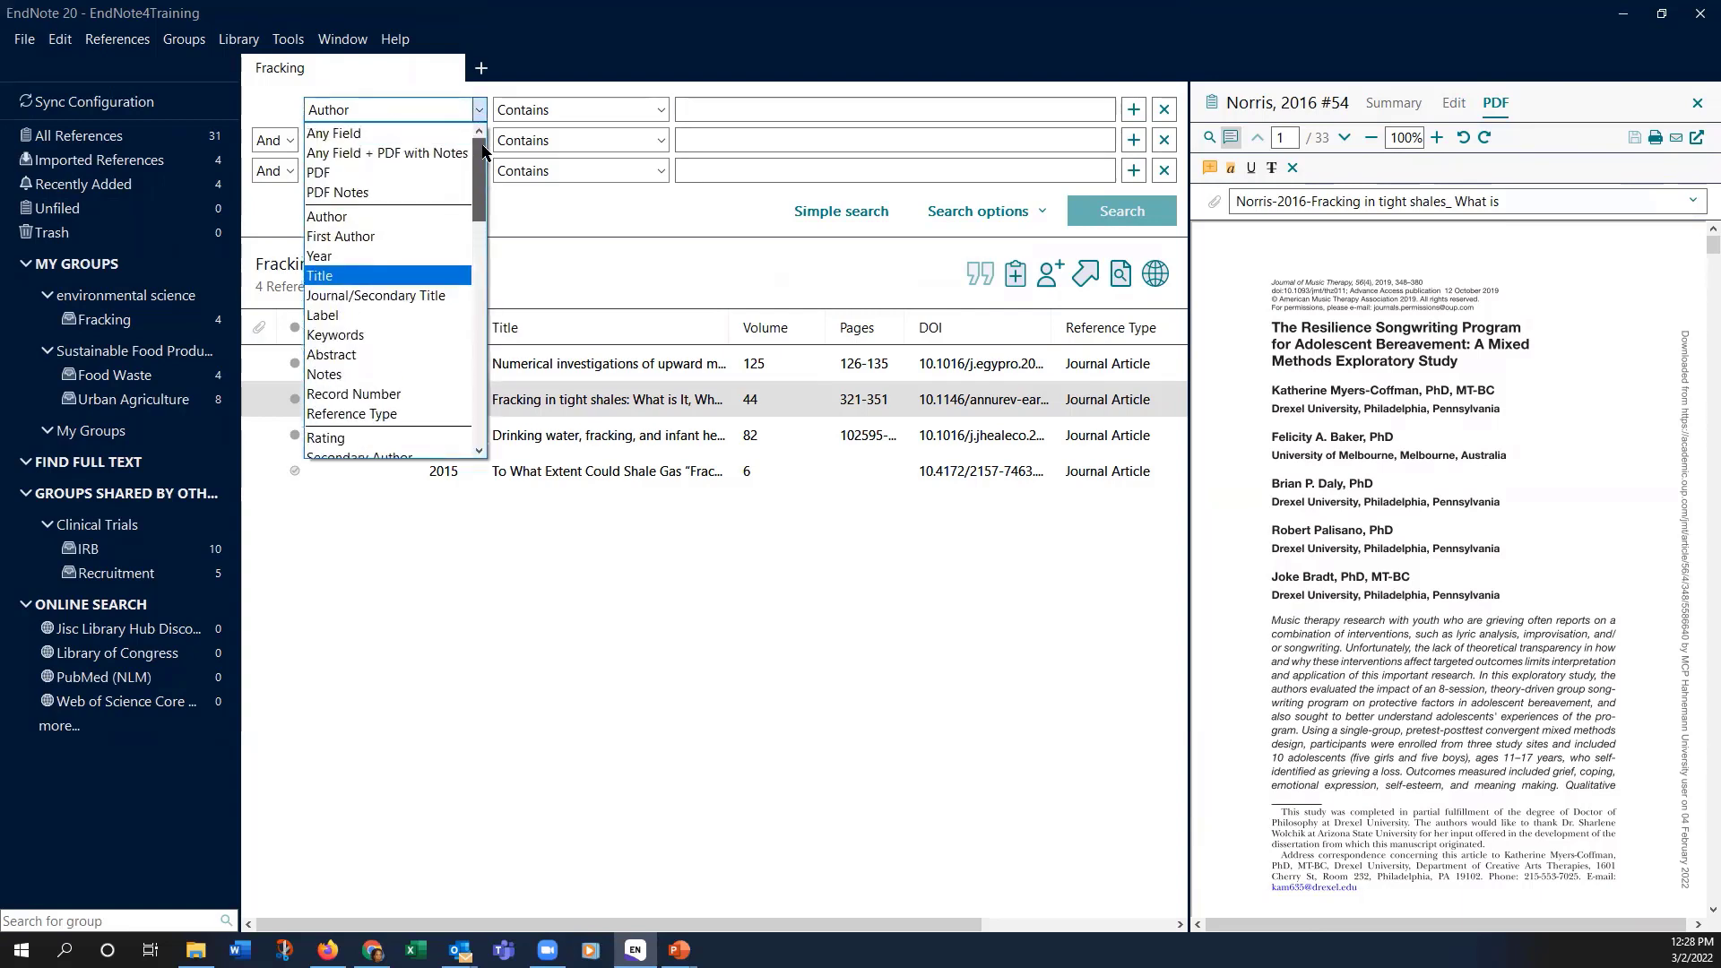
pyautogui.click(415, 154)
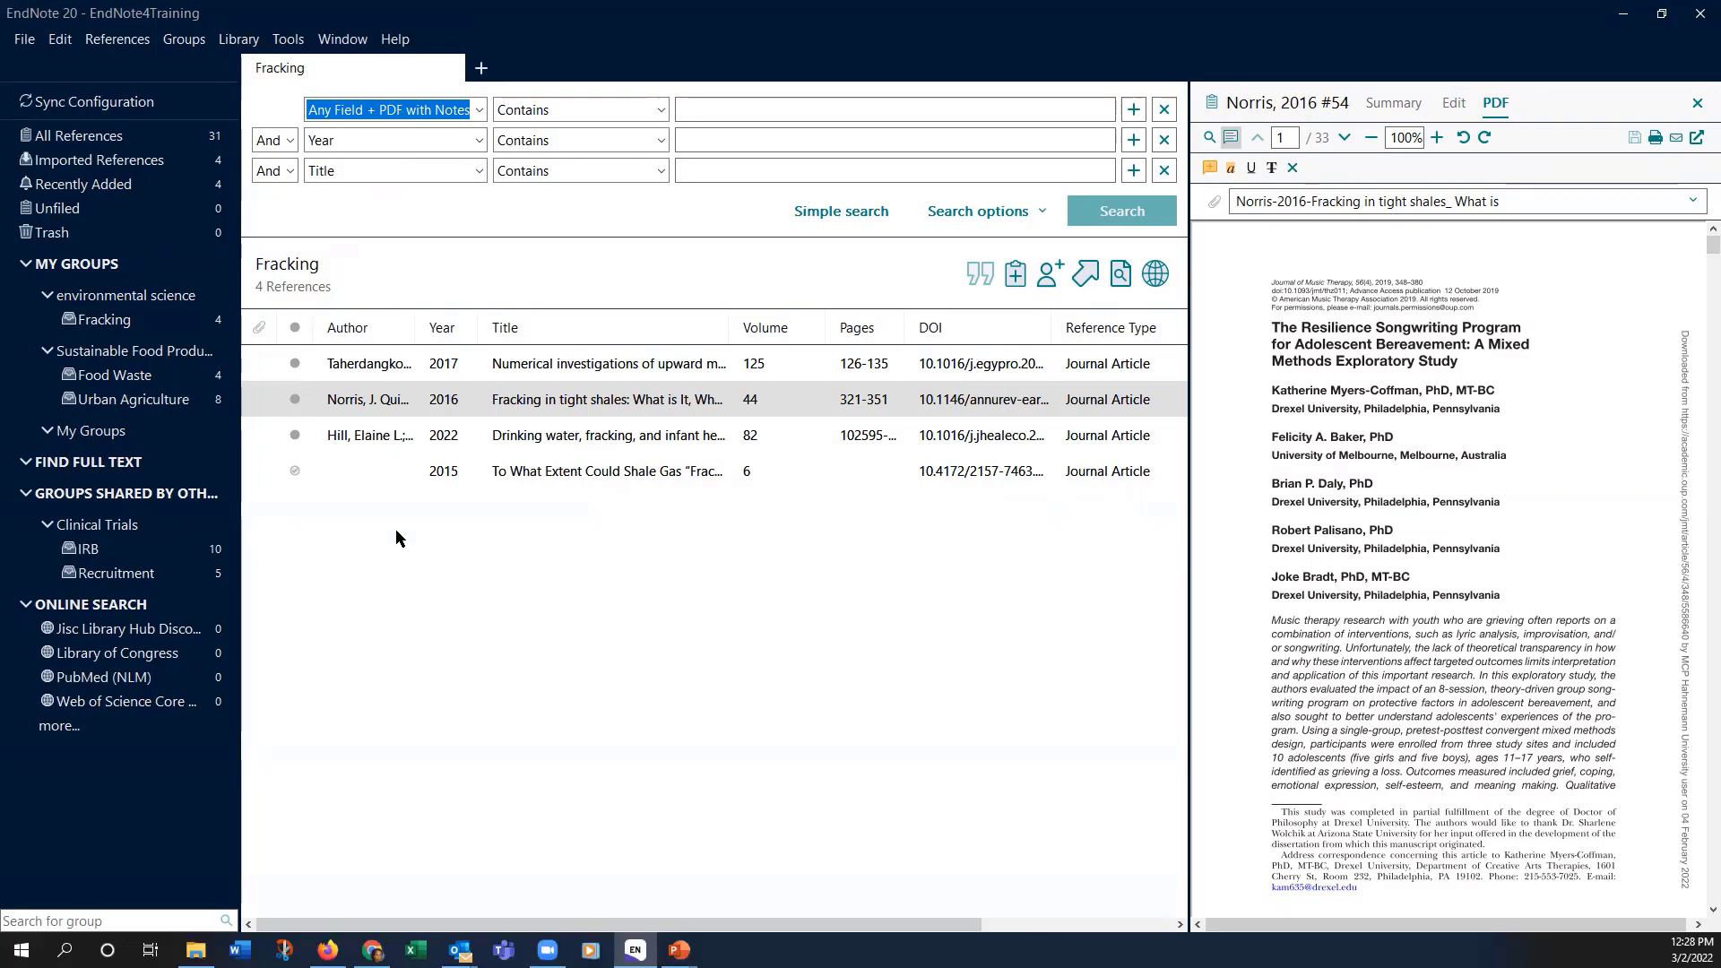
pyautogui.click(329, 365)
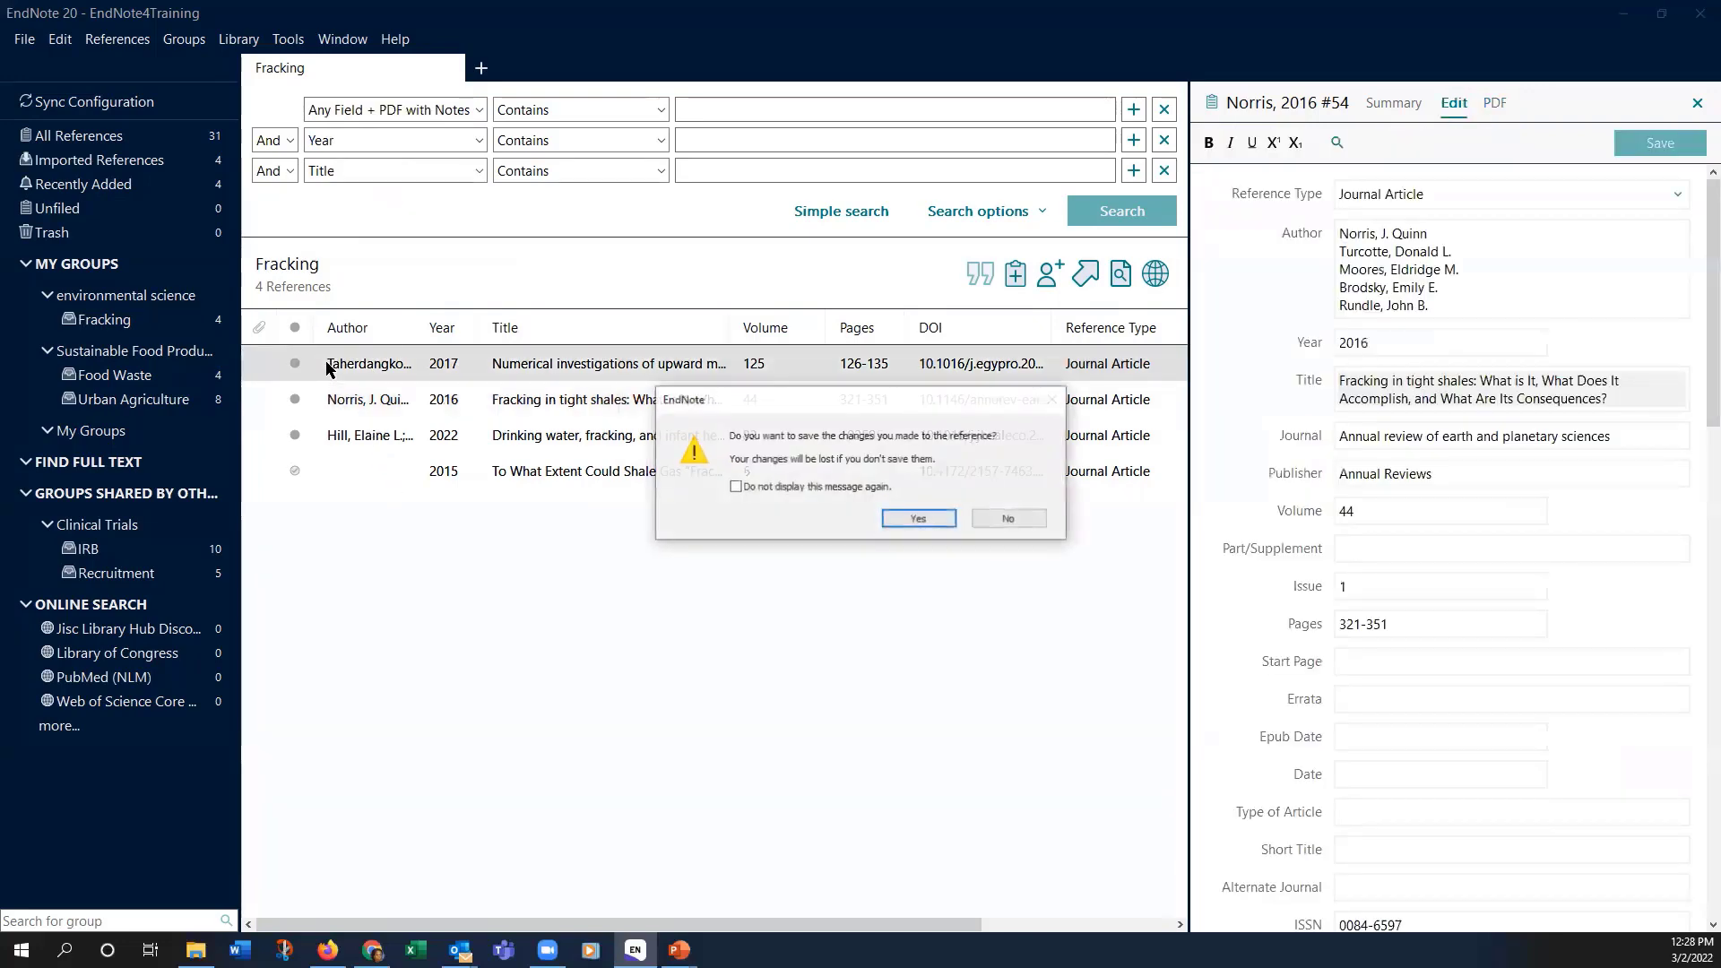
# Step: Save the pending Norris changes and select all four Fracking references
pyautogui.click(925, 525)
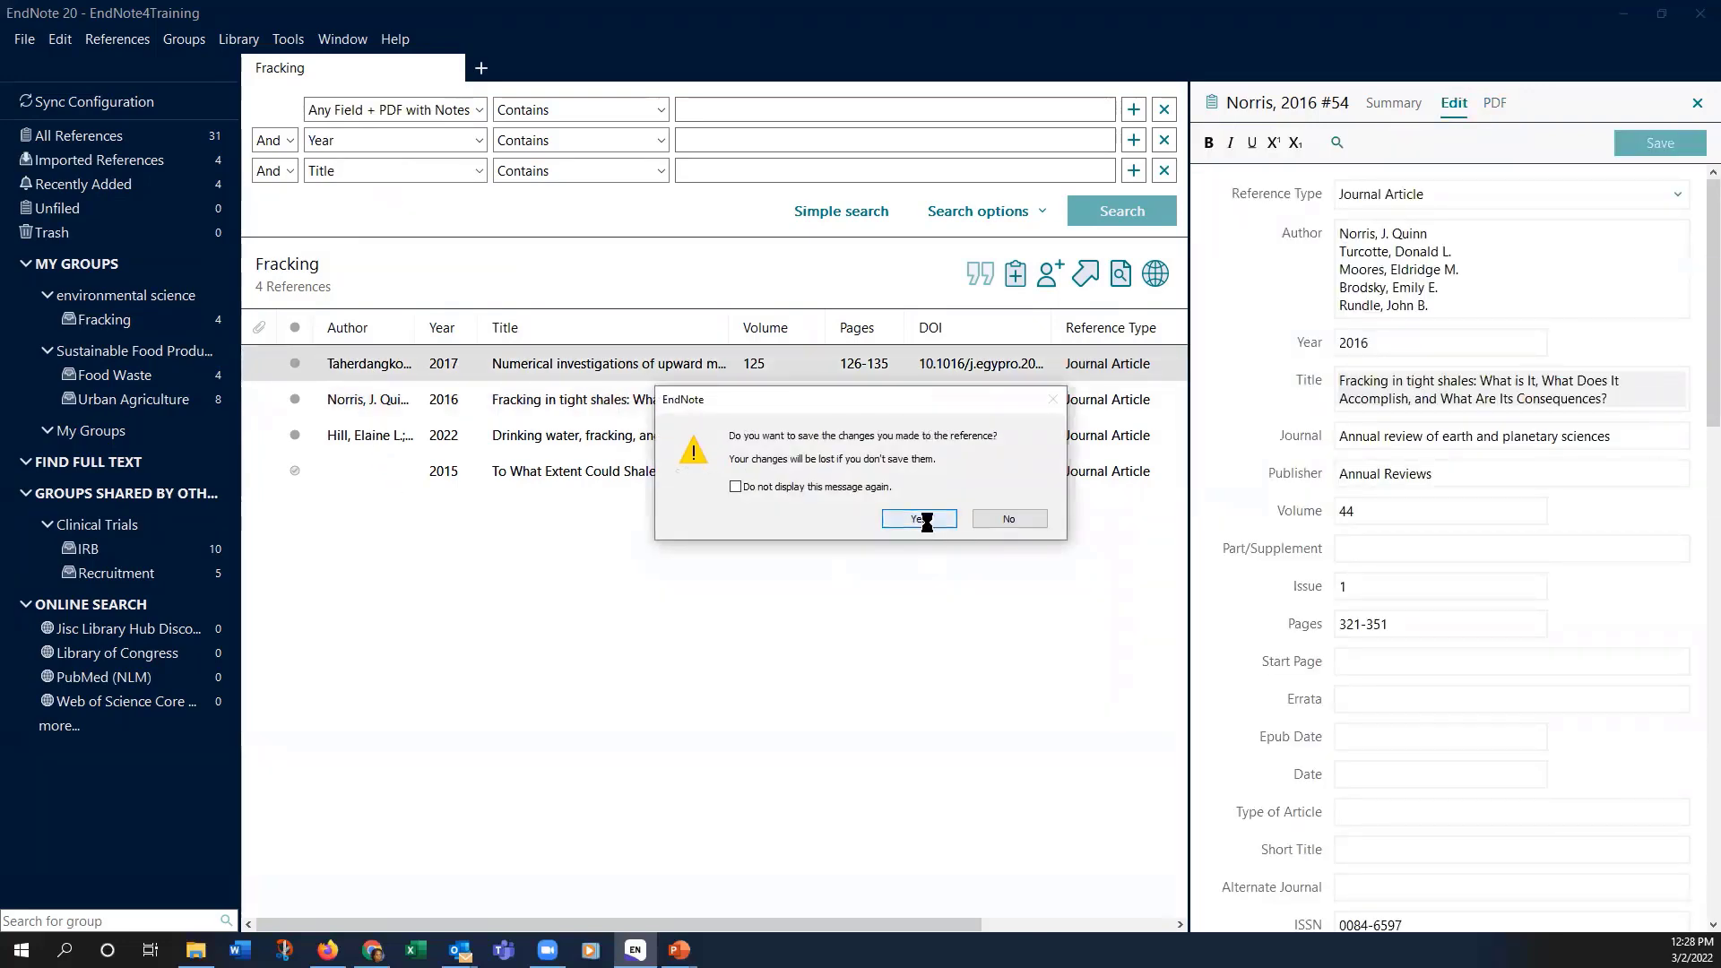
pyautogui.click(335, 365)
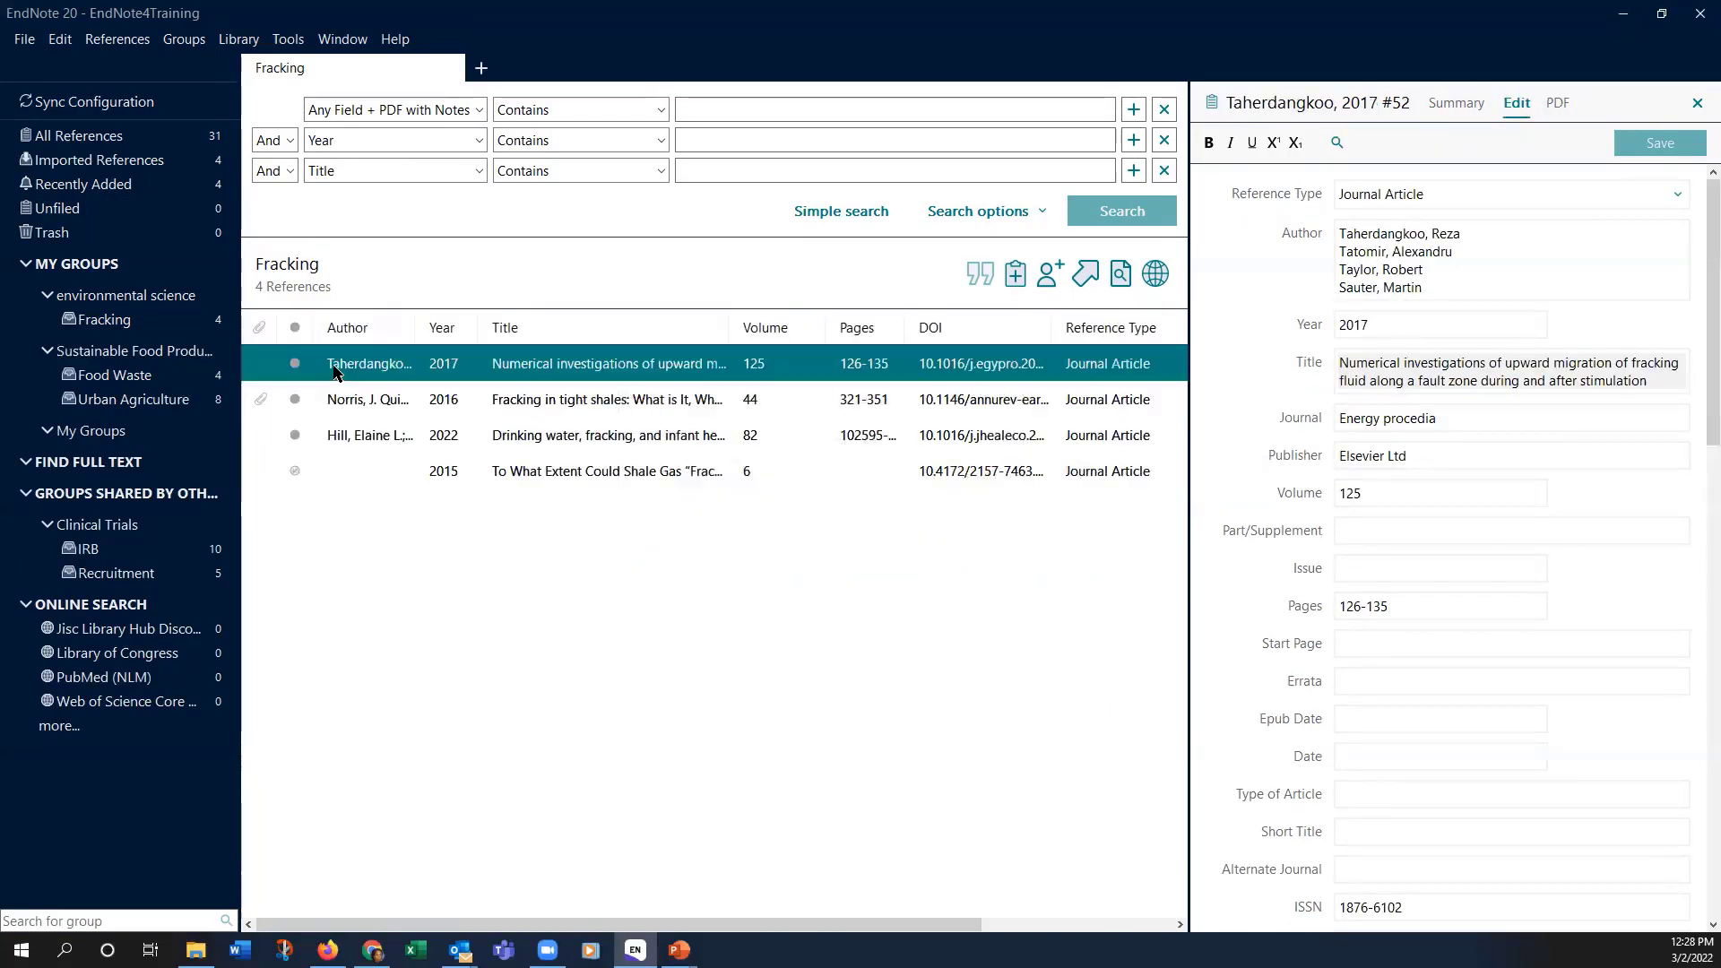
pyautogui.keyDown('shift'); pyautogui.click(325, 470); pyautogui.keyUp('shift')
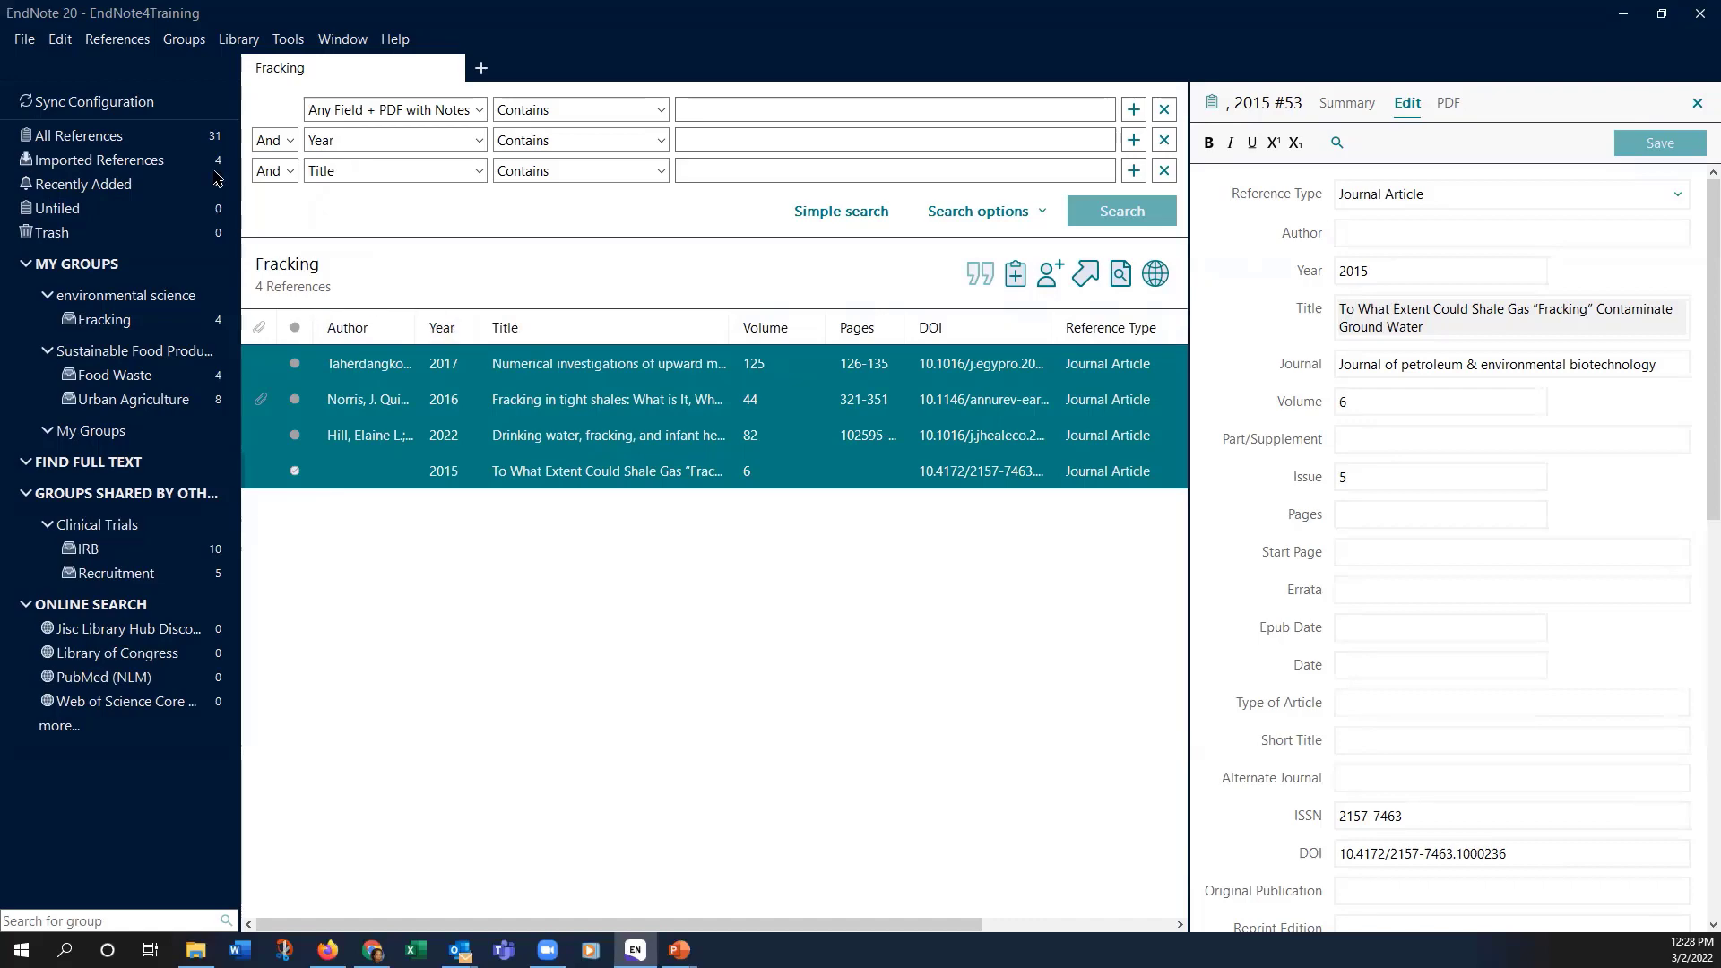
# Step: Run Find Full Text with Authenticate on the selected references
pyautogui.click(123, 42)
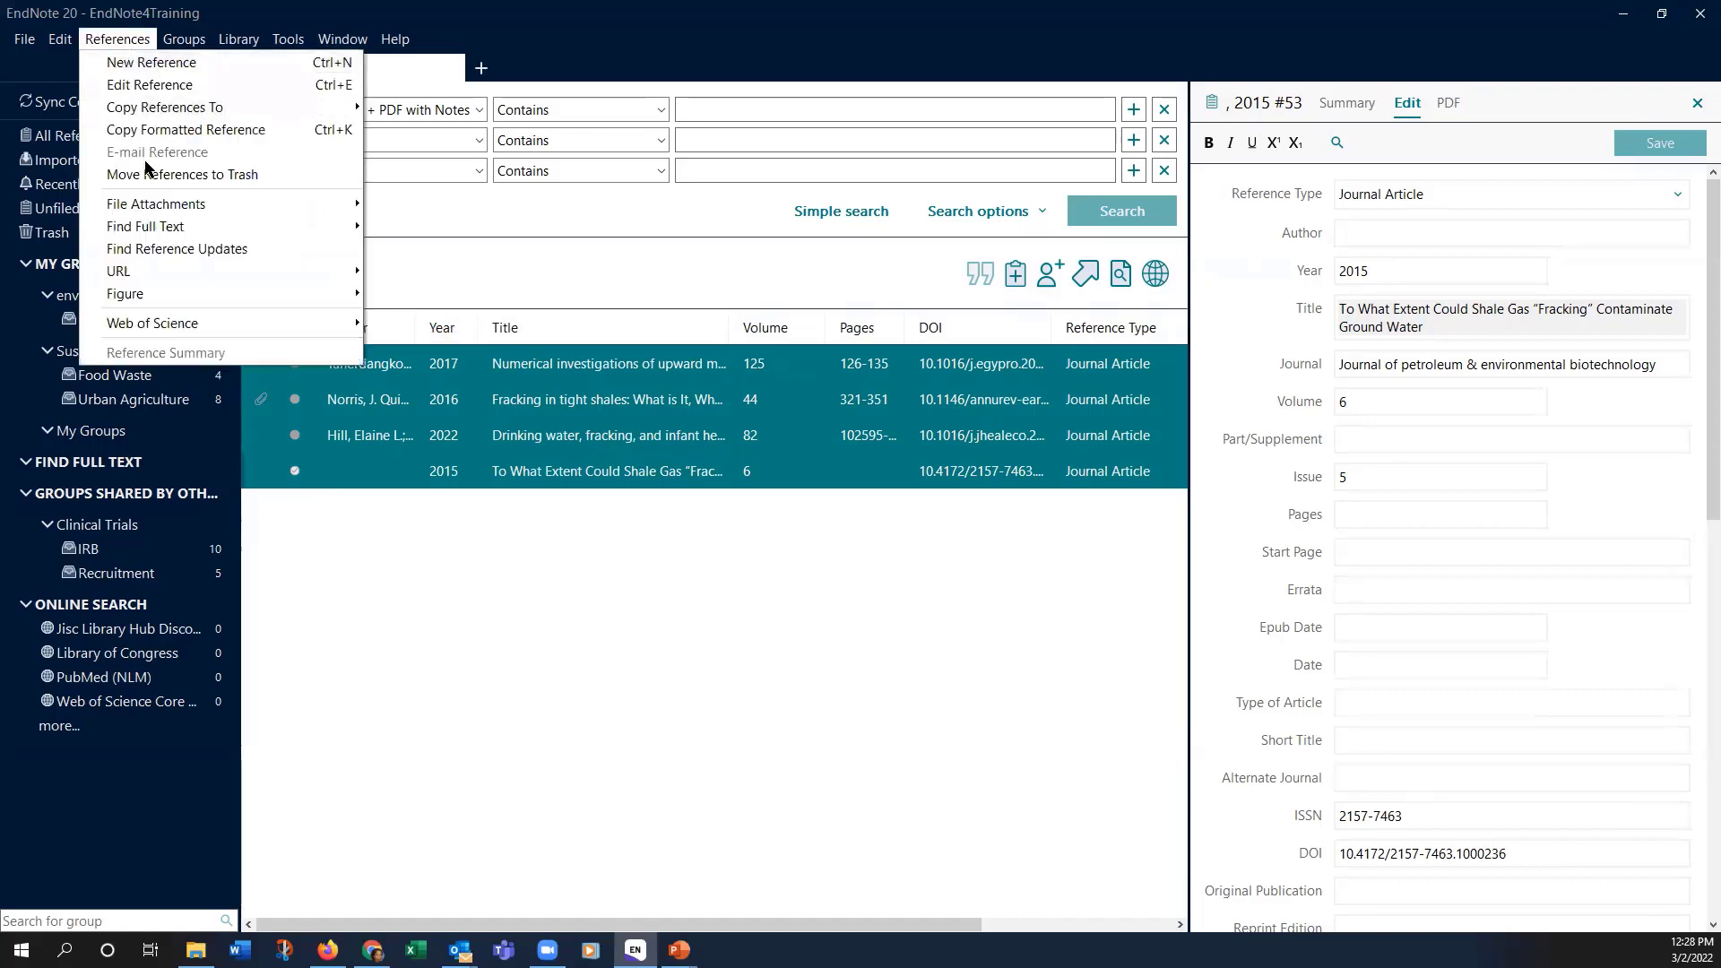
pyautogui.moveTo(142, 224)
pyautogui.click(422, 246)
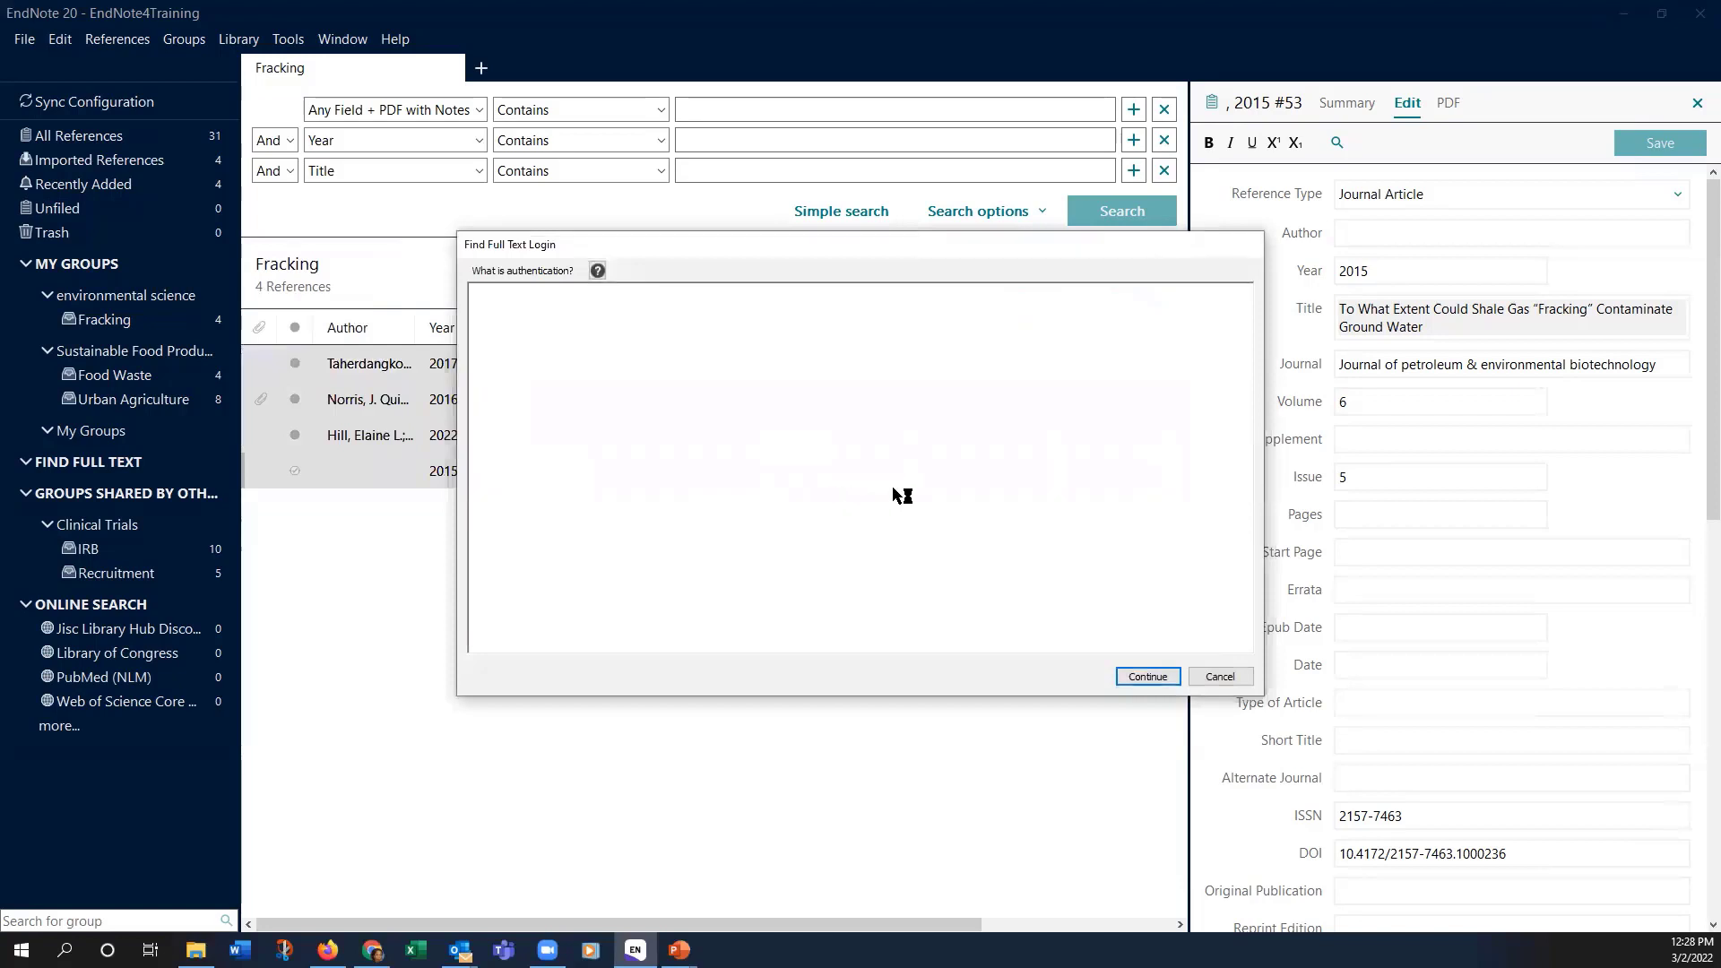
pyautogui.click(1147, 677)
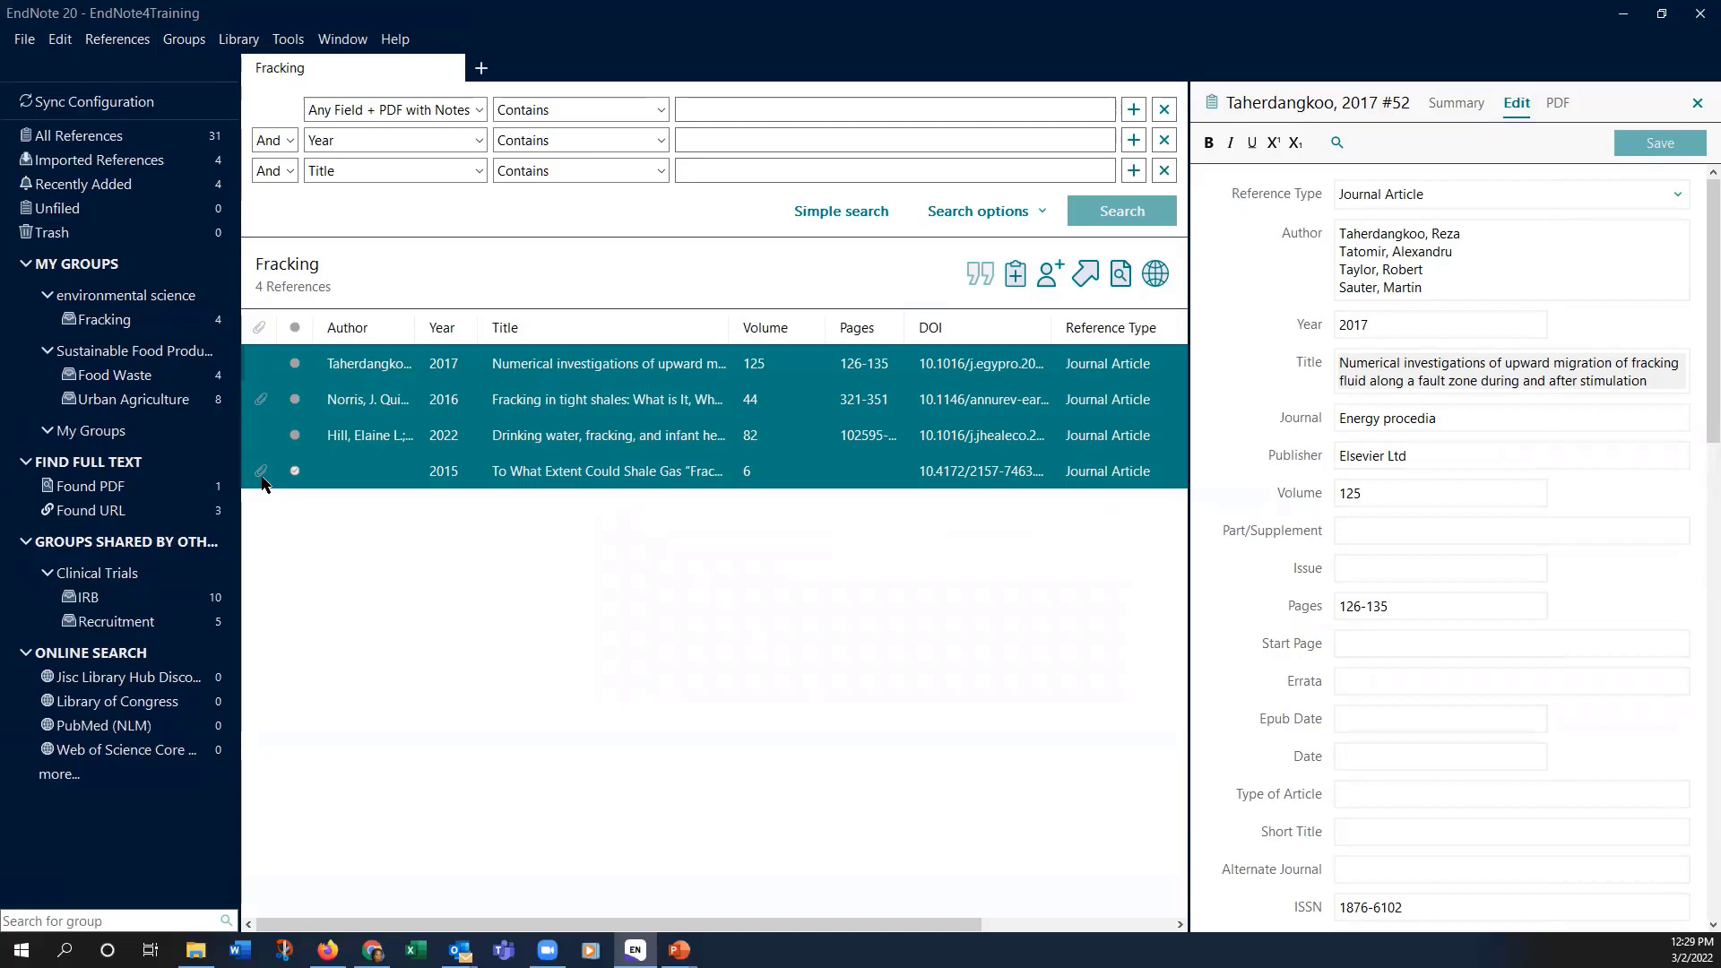
# Step: From the Found URL group, open the Hill 2022 'Drinking water, fracking, and infant health' article link
pyautogui.click(85, 514)
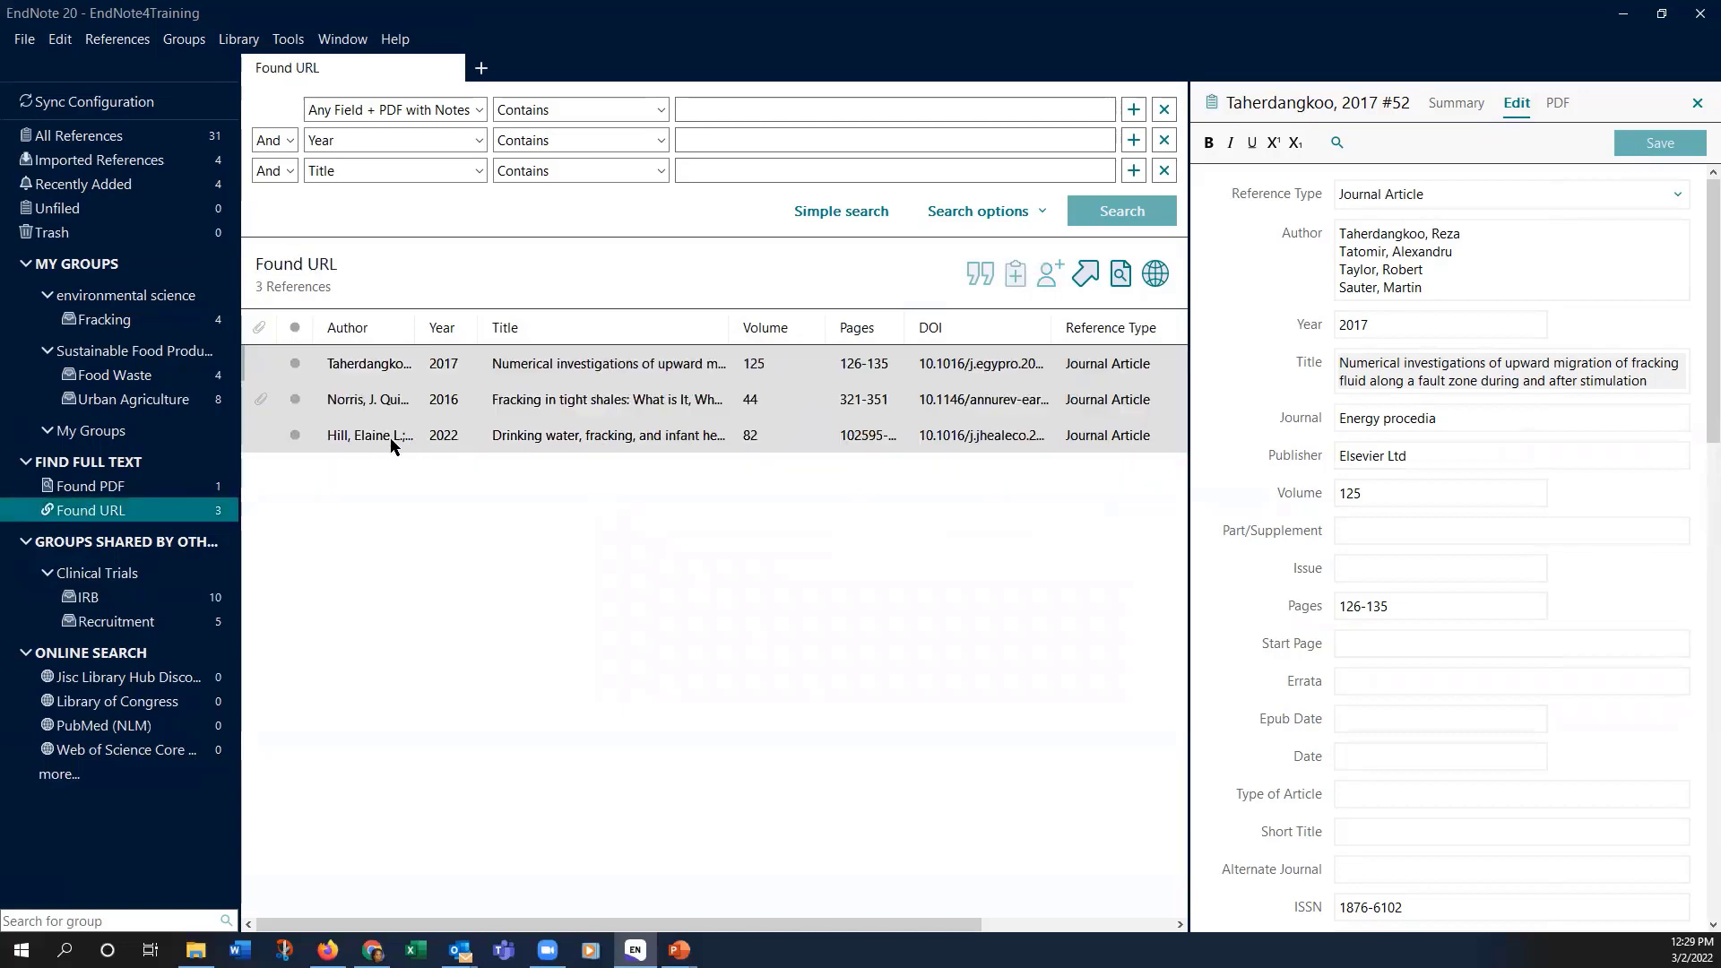
pyautogui.scroll(-3, 1440, 398)
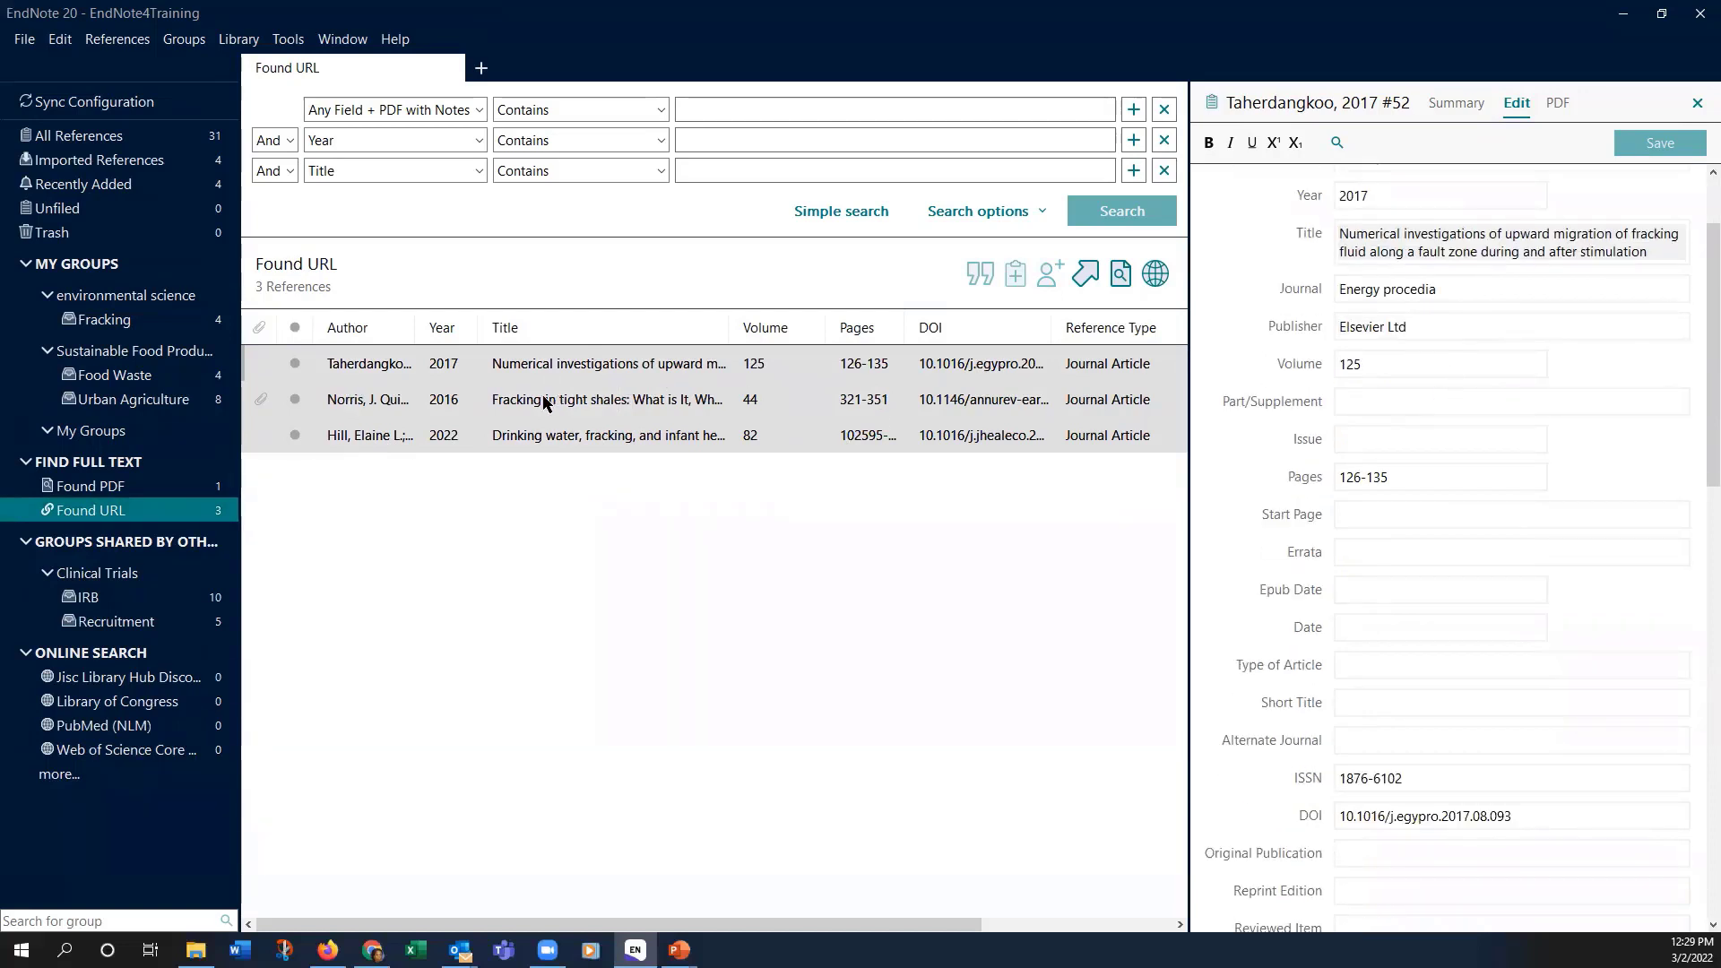
pyautogui.click(511, 437)
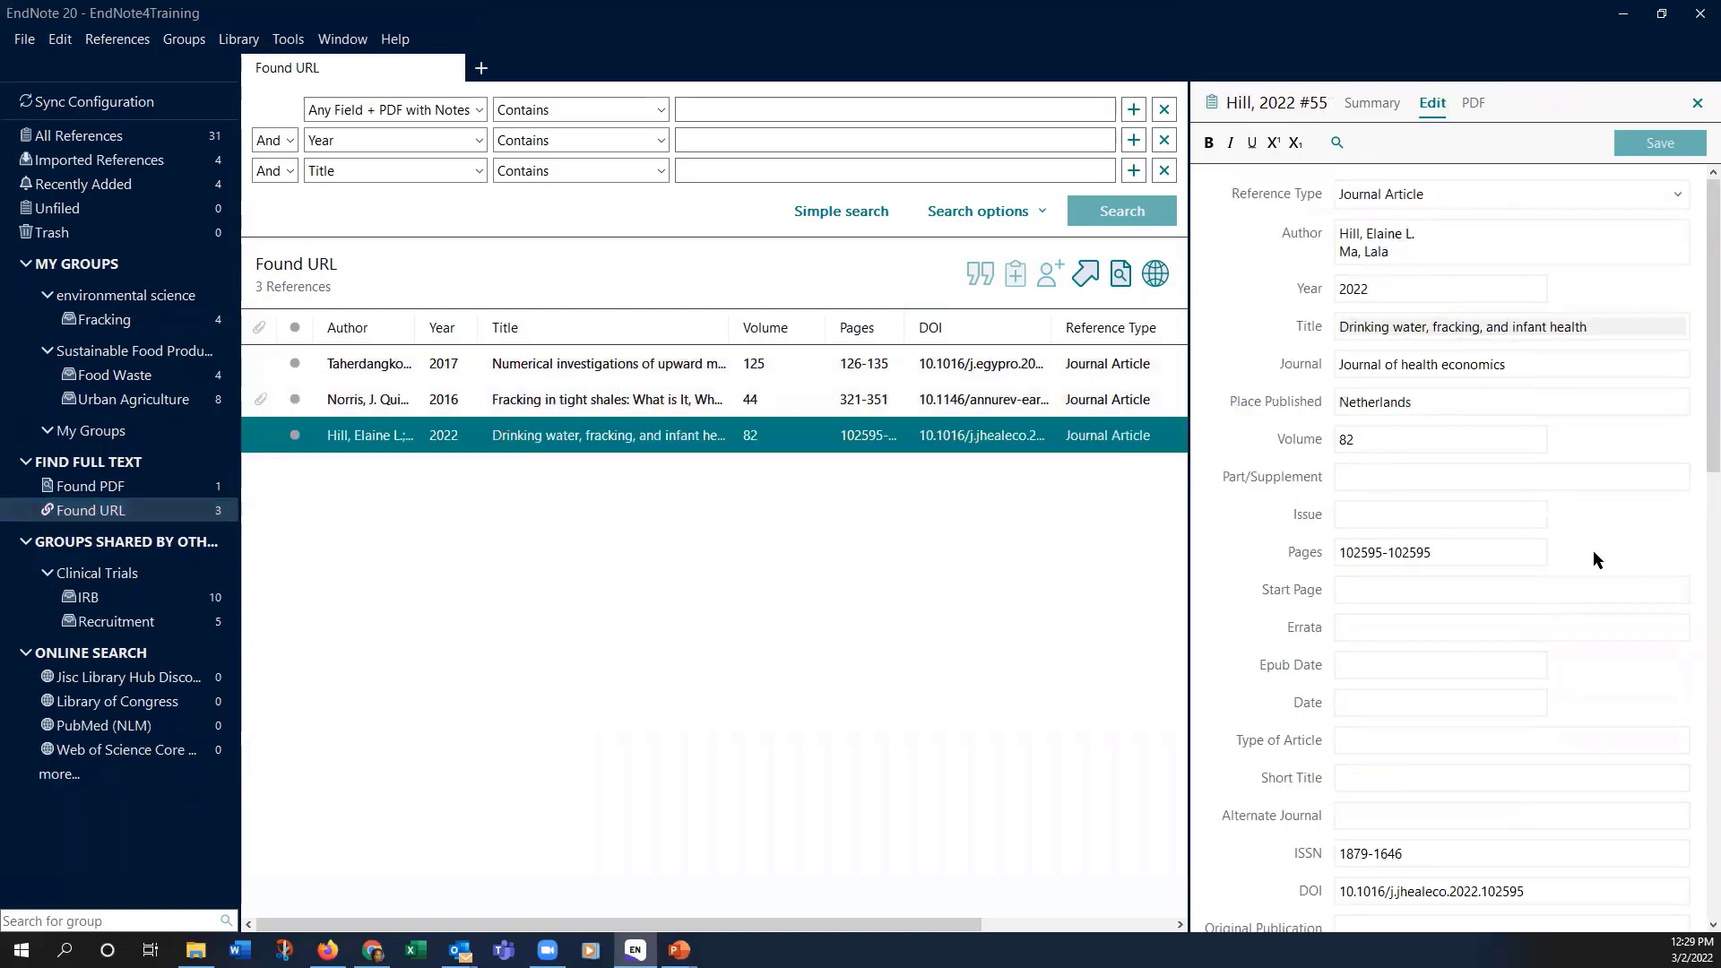
pyautogui.scroll(-3, 1593, 550)
pyautogui.scroll(-15, 1589, 547)
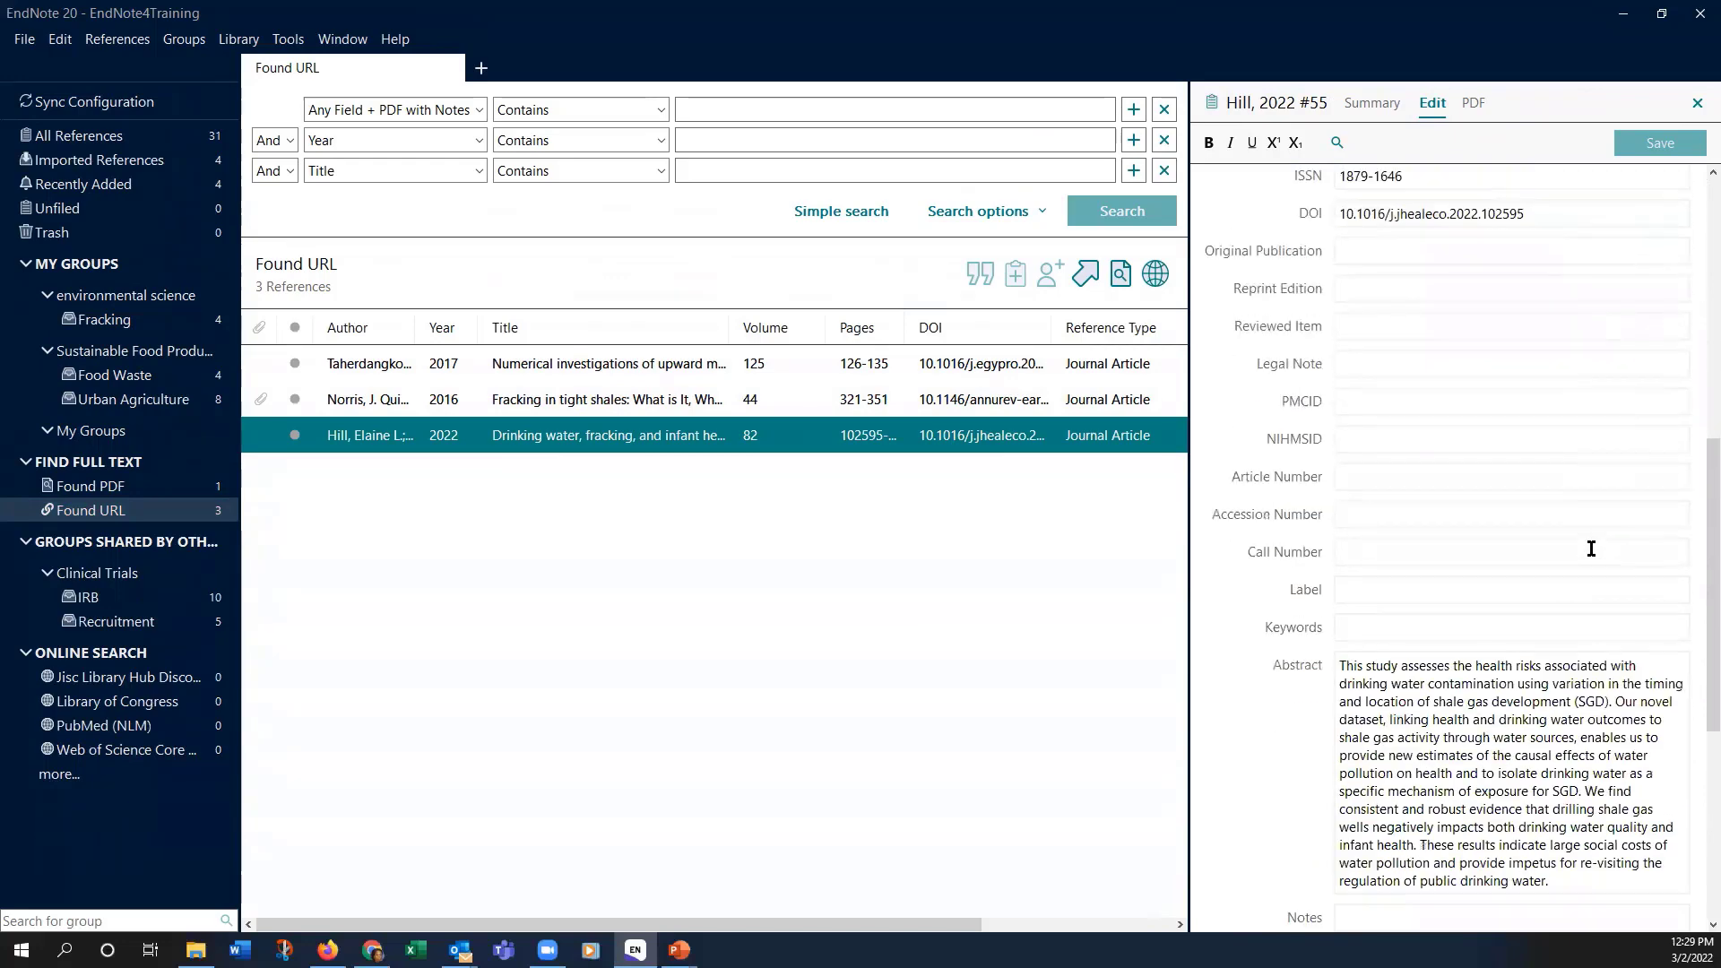
pyautogui.scroll(-3, 1590, 547)
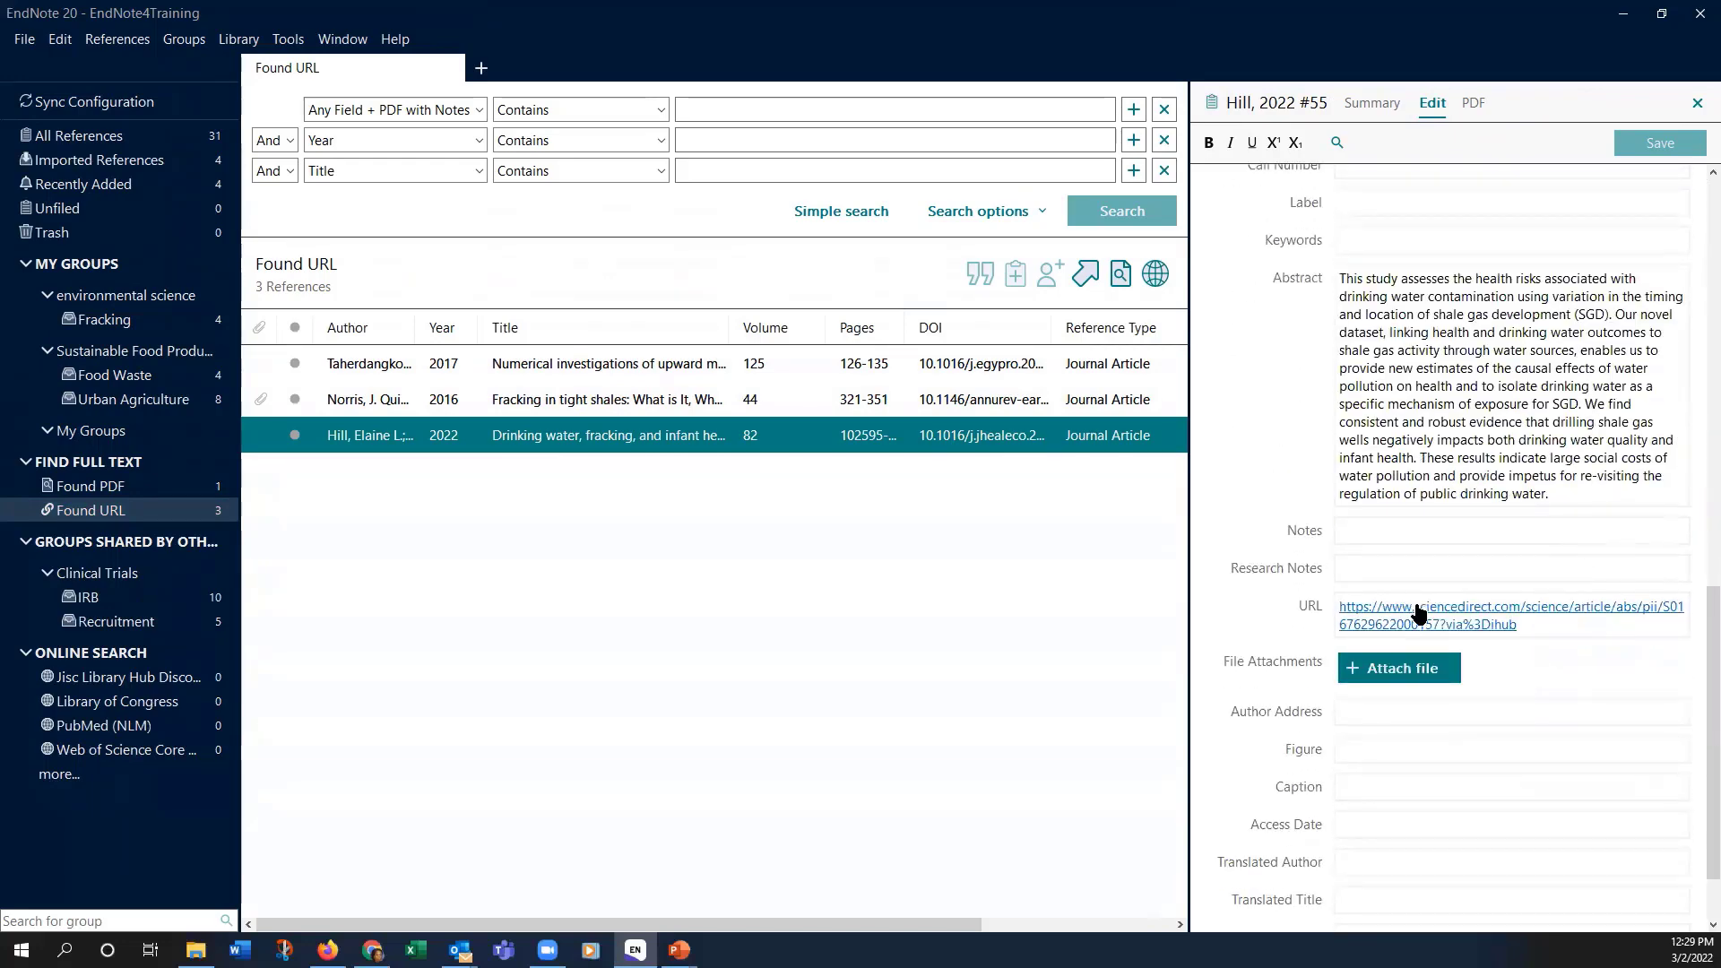
pyautogui.click(1418, 613)
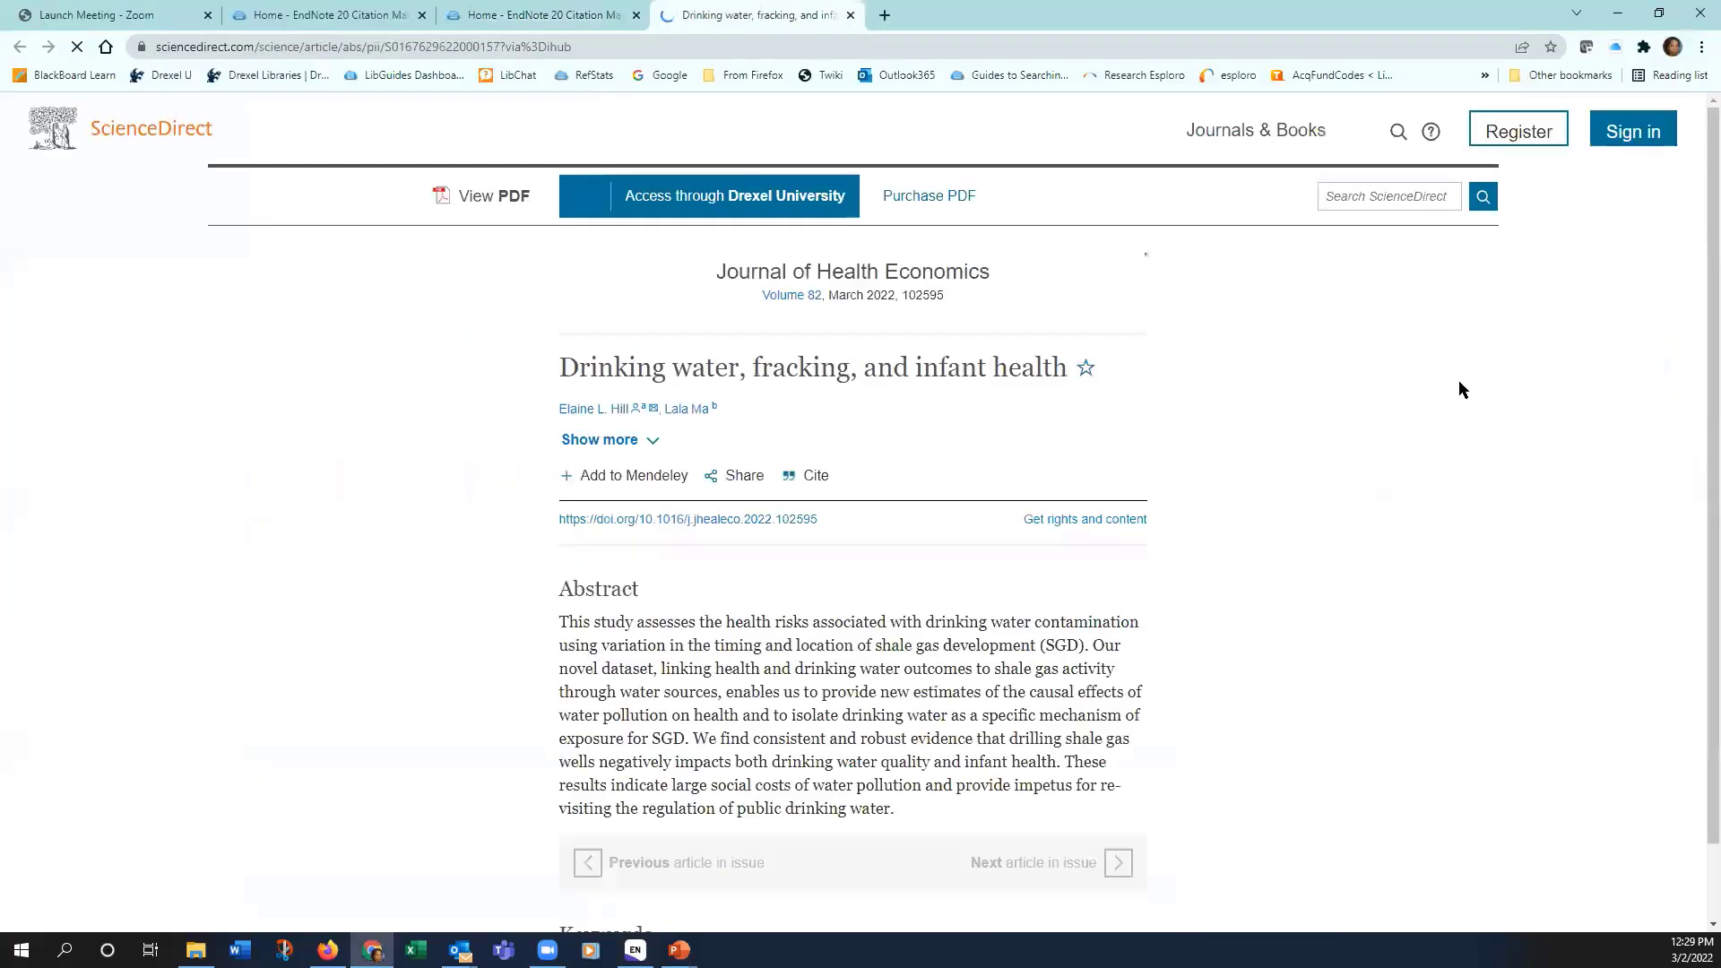
# Step: Dismiss the Drexel Connect popup and request full-text access to the ScienceDirect article
pyautogui.scroll(-5, 1335, 417)
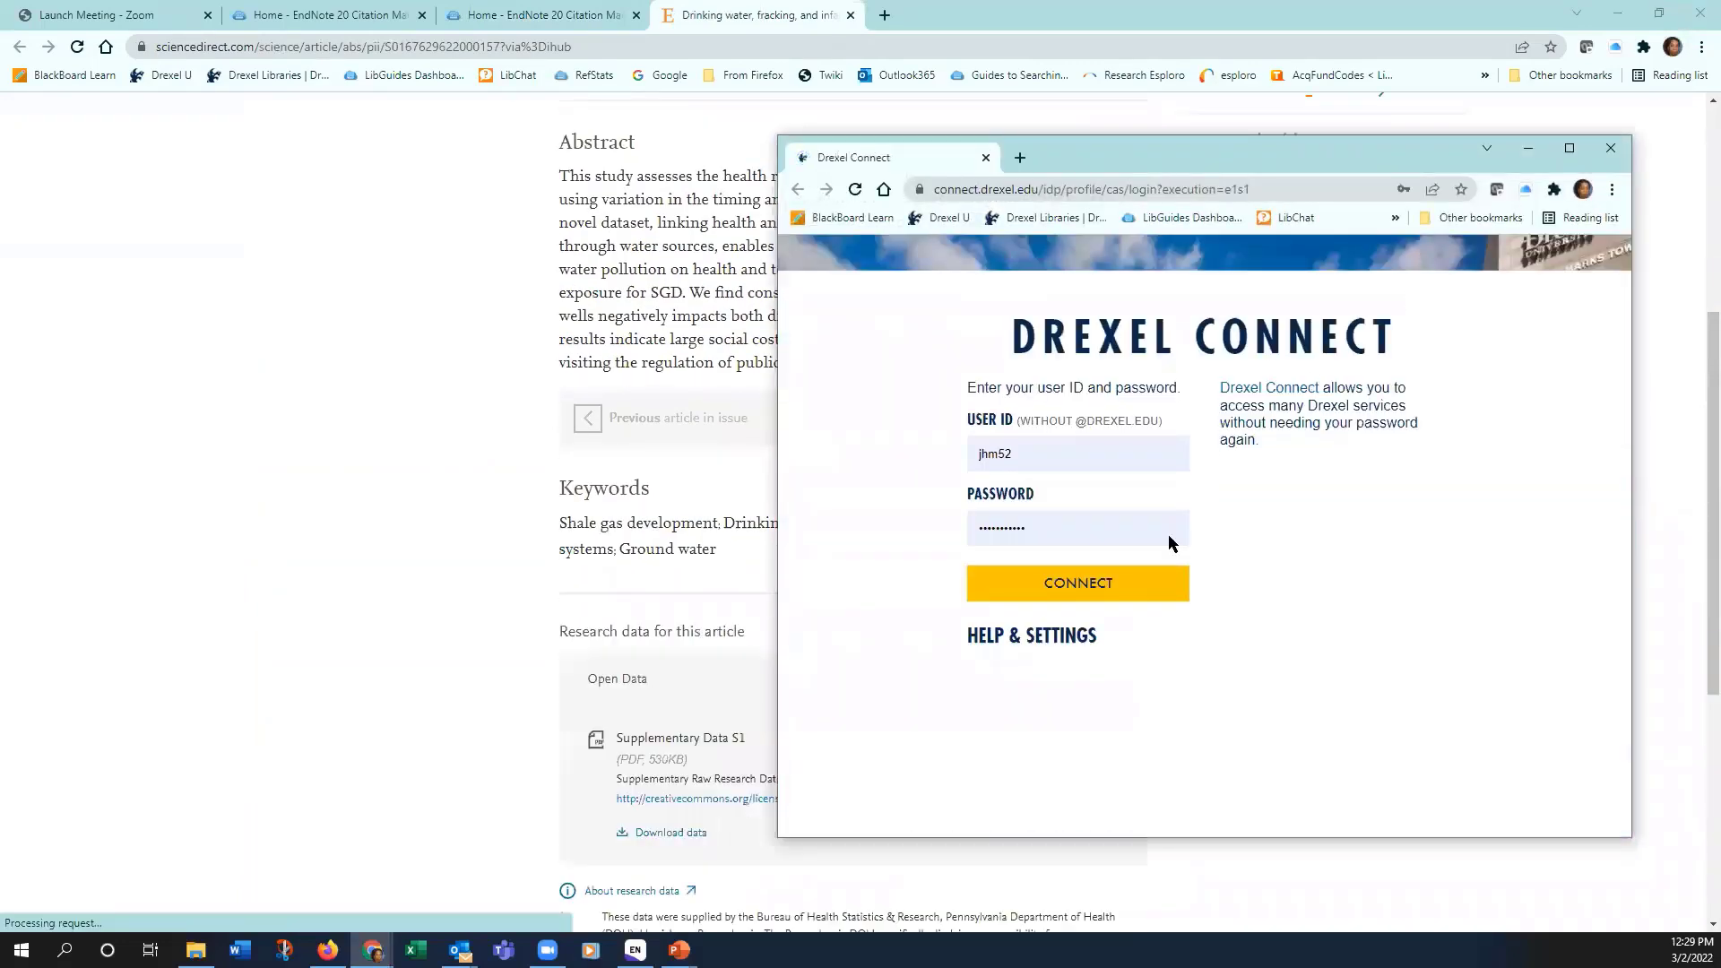
pyautogui.click(1092, 590)
pyautogui.scroll(-5, 520, 555)
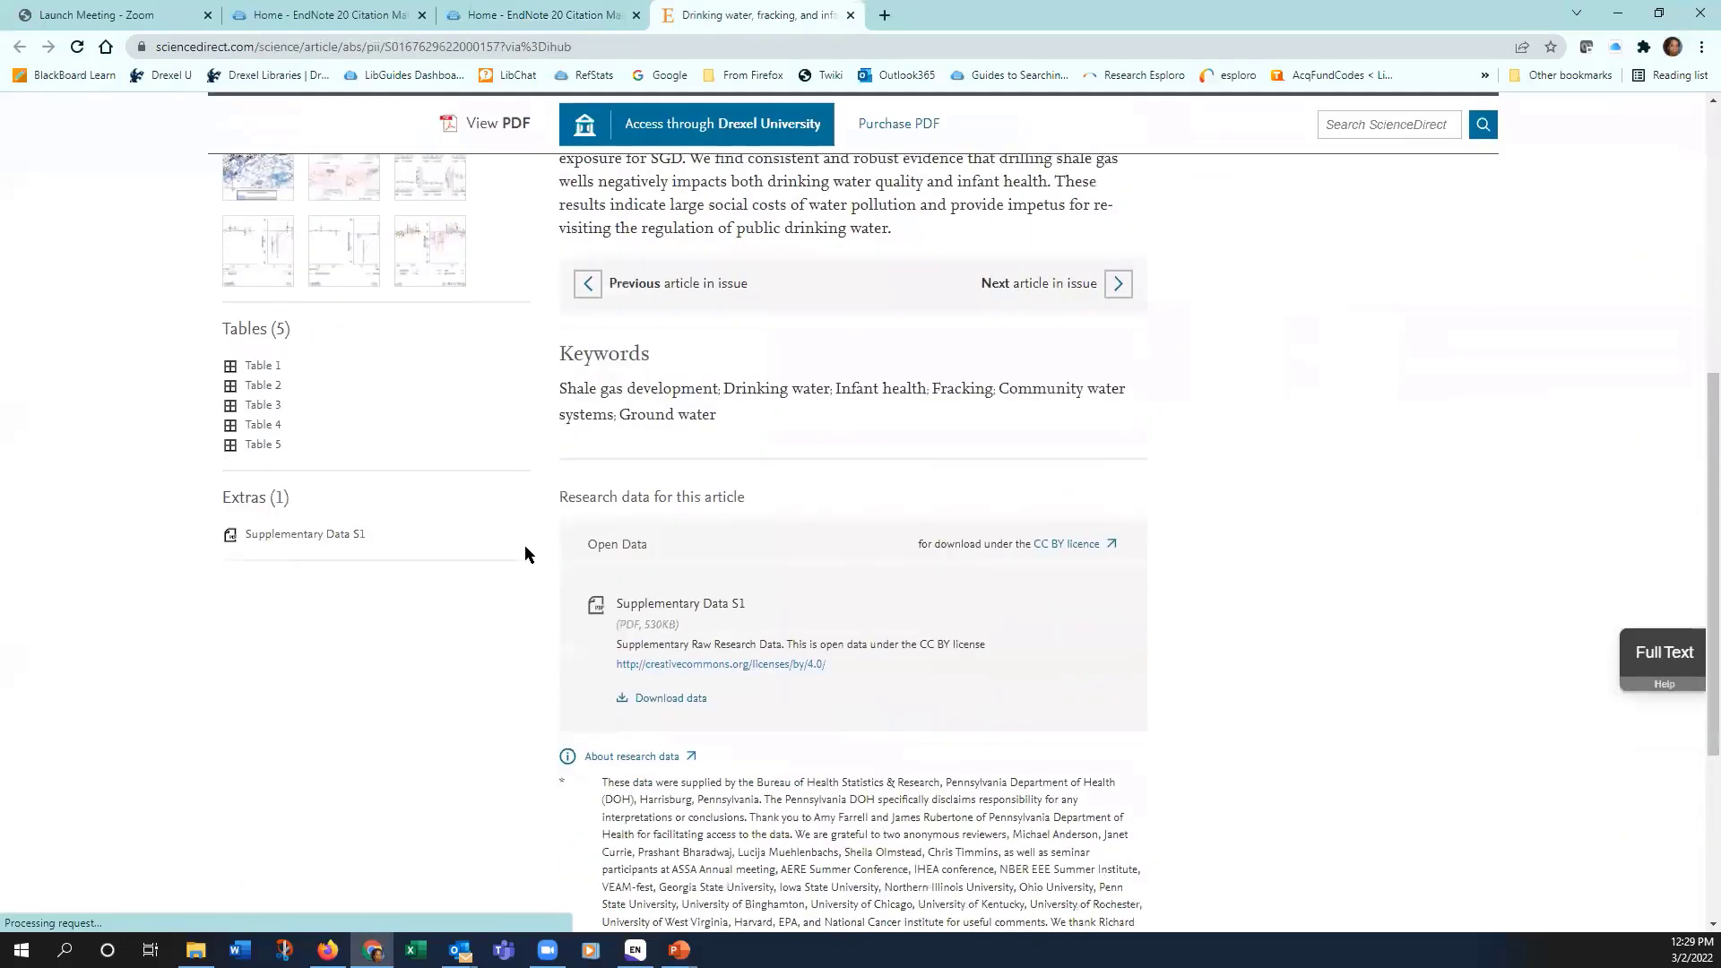
pyautogui.scroll(10, 488, 518)
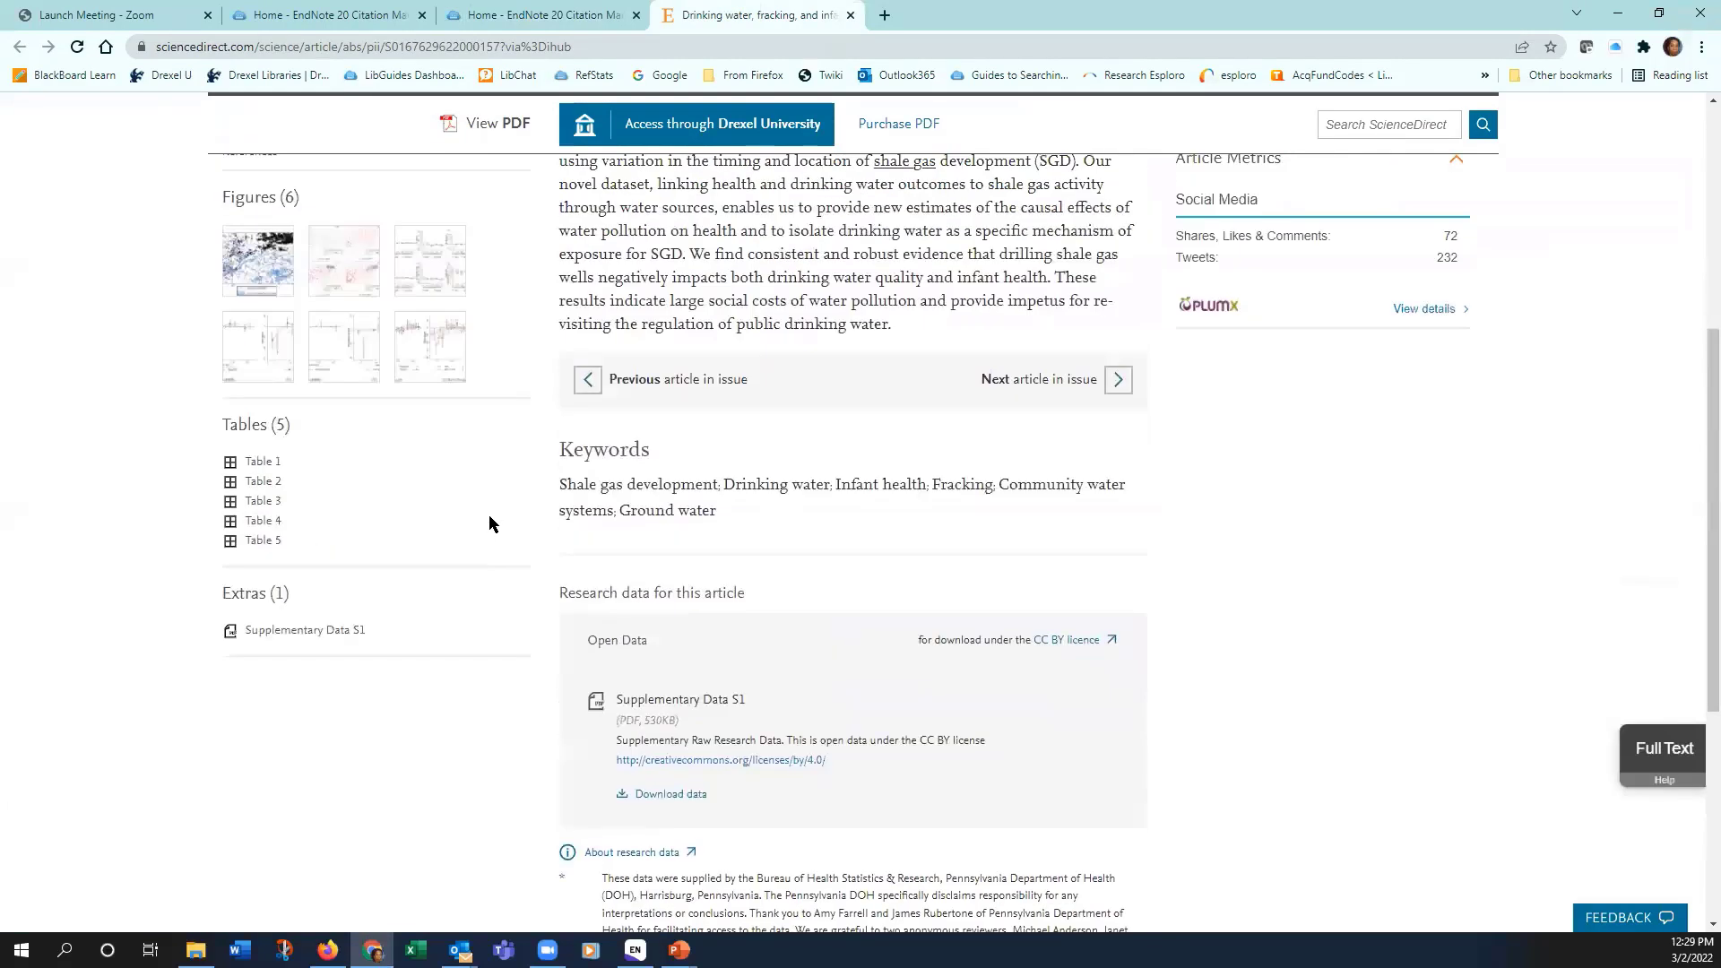
pyautogui.scroll(-1, 487, 513)
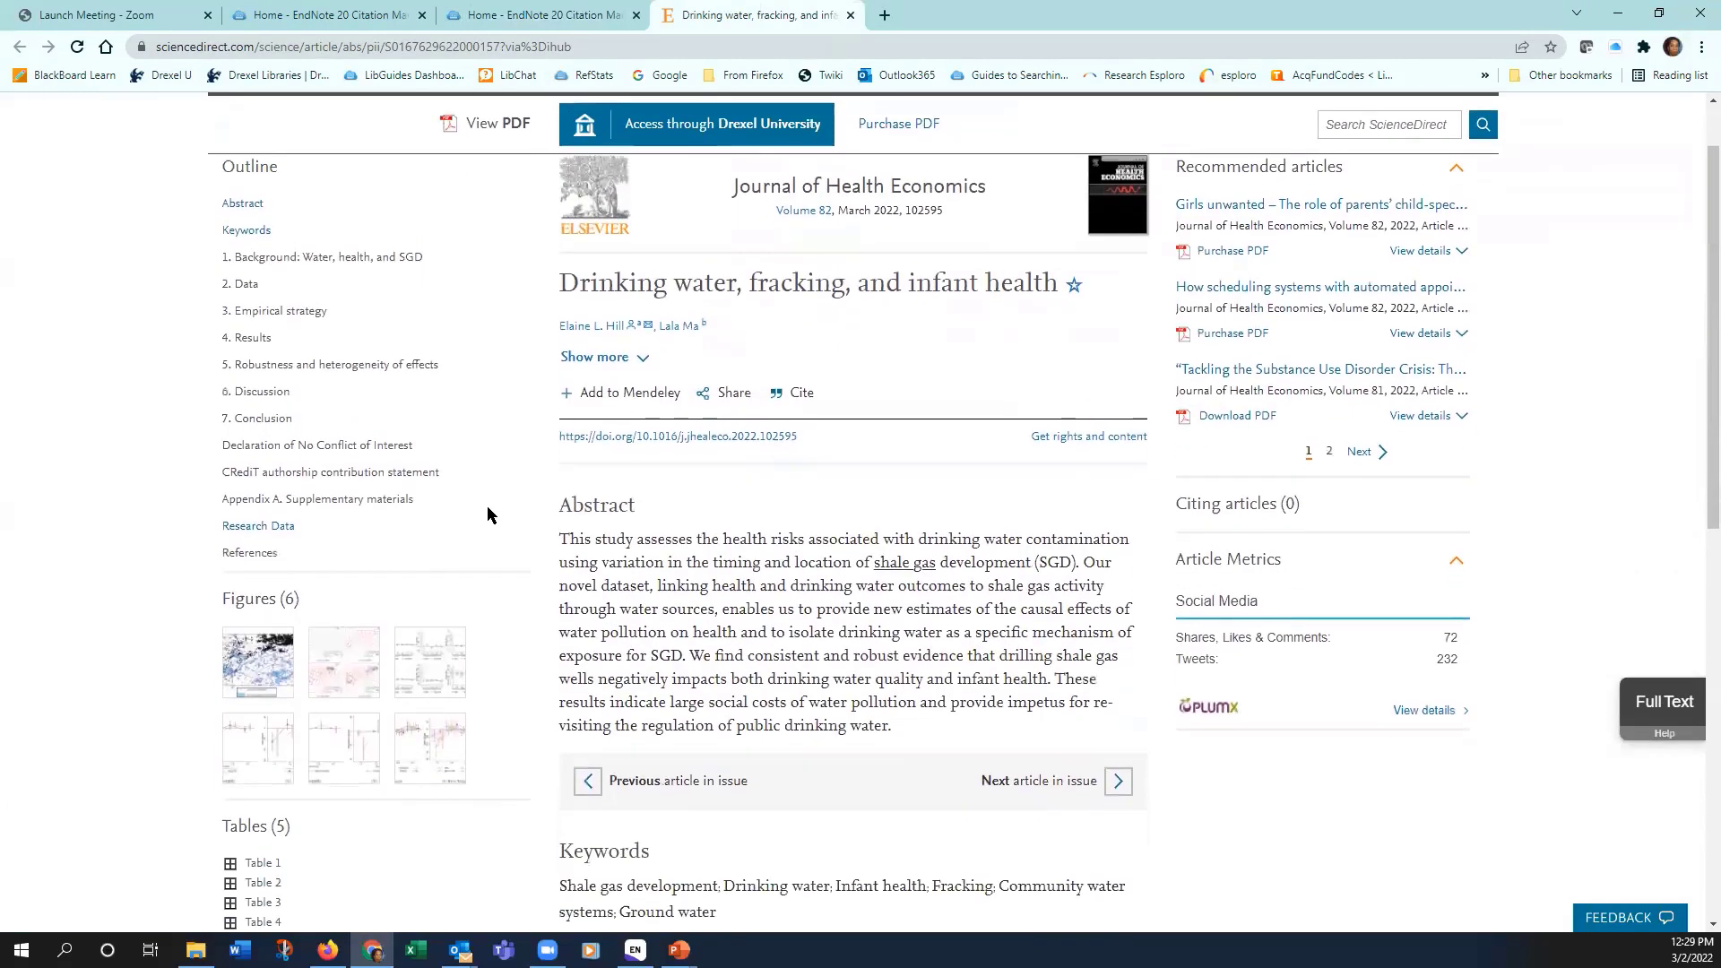
pyautogui.scroll(1, 481, 429)
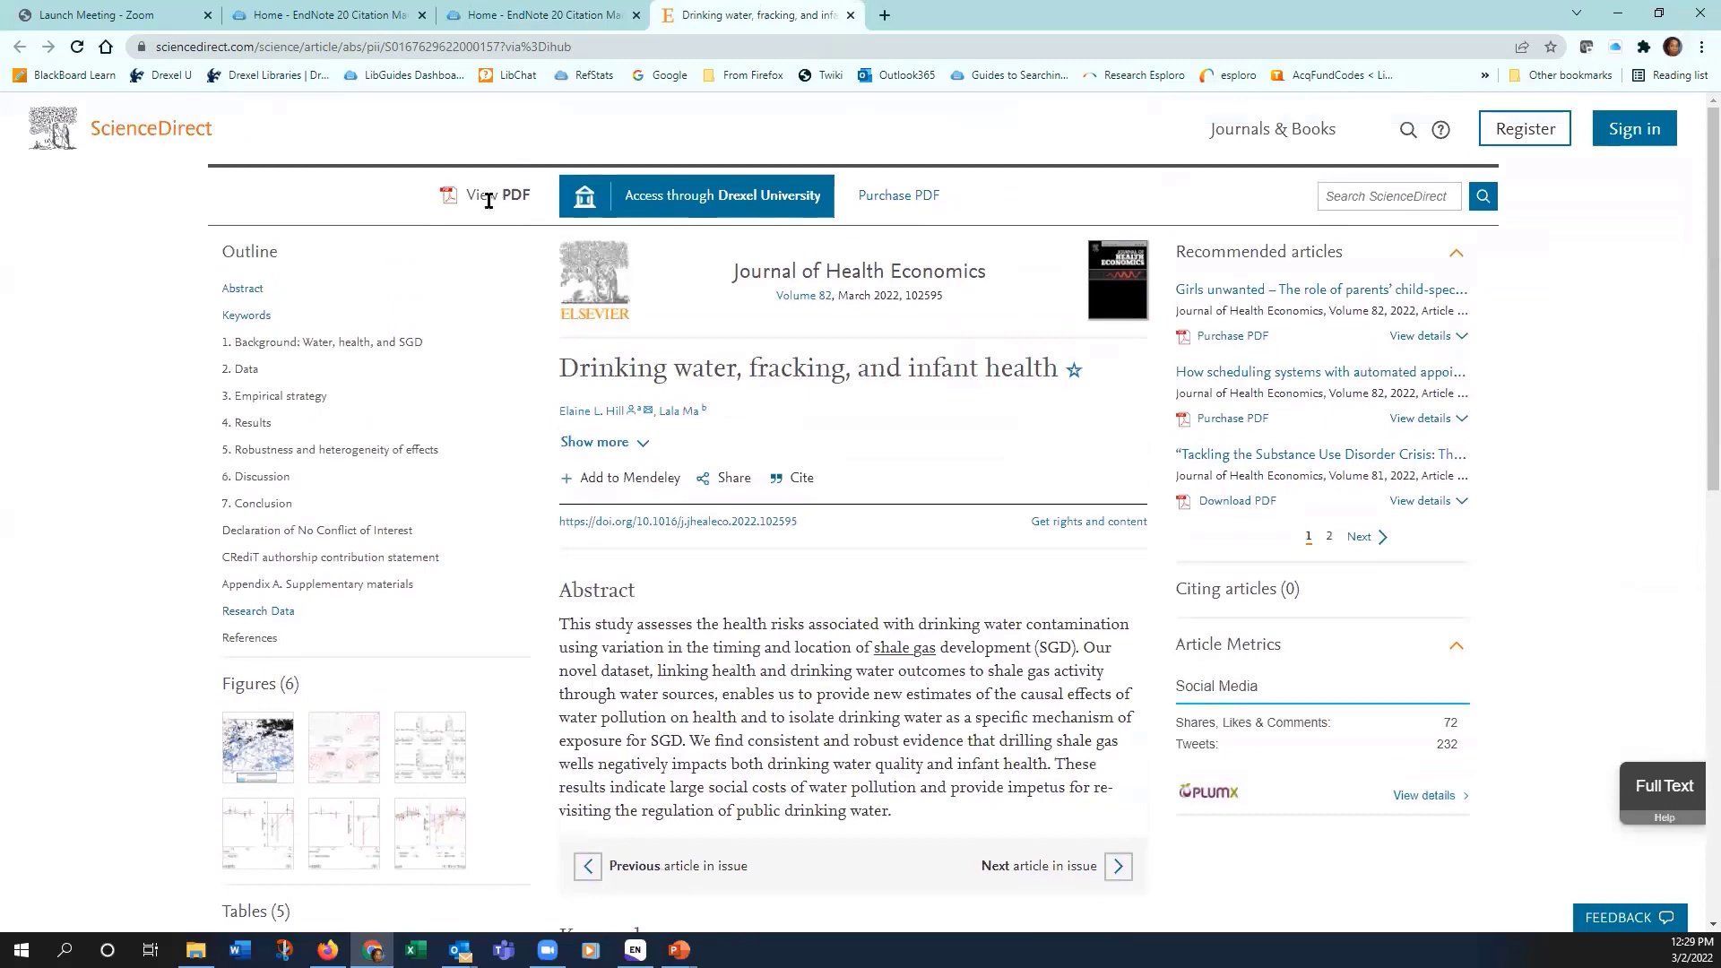
pyautogui.scroll(-2, 543, 294)
pyautogui.scroll(-6, 543, 294)
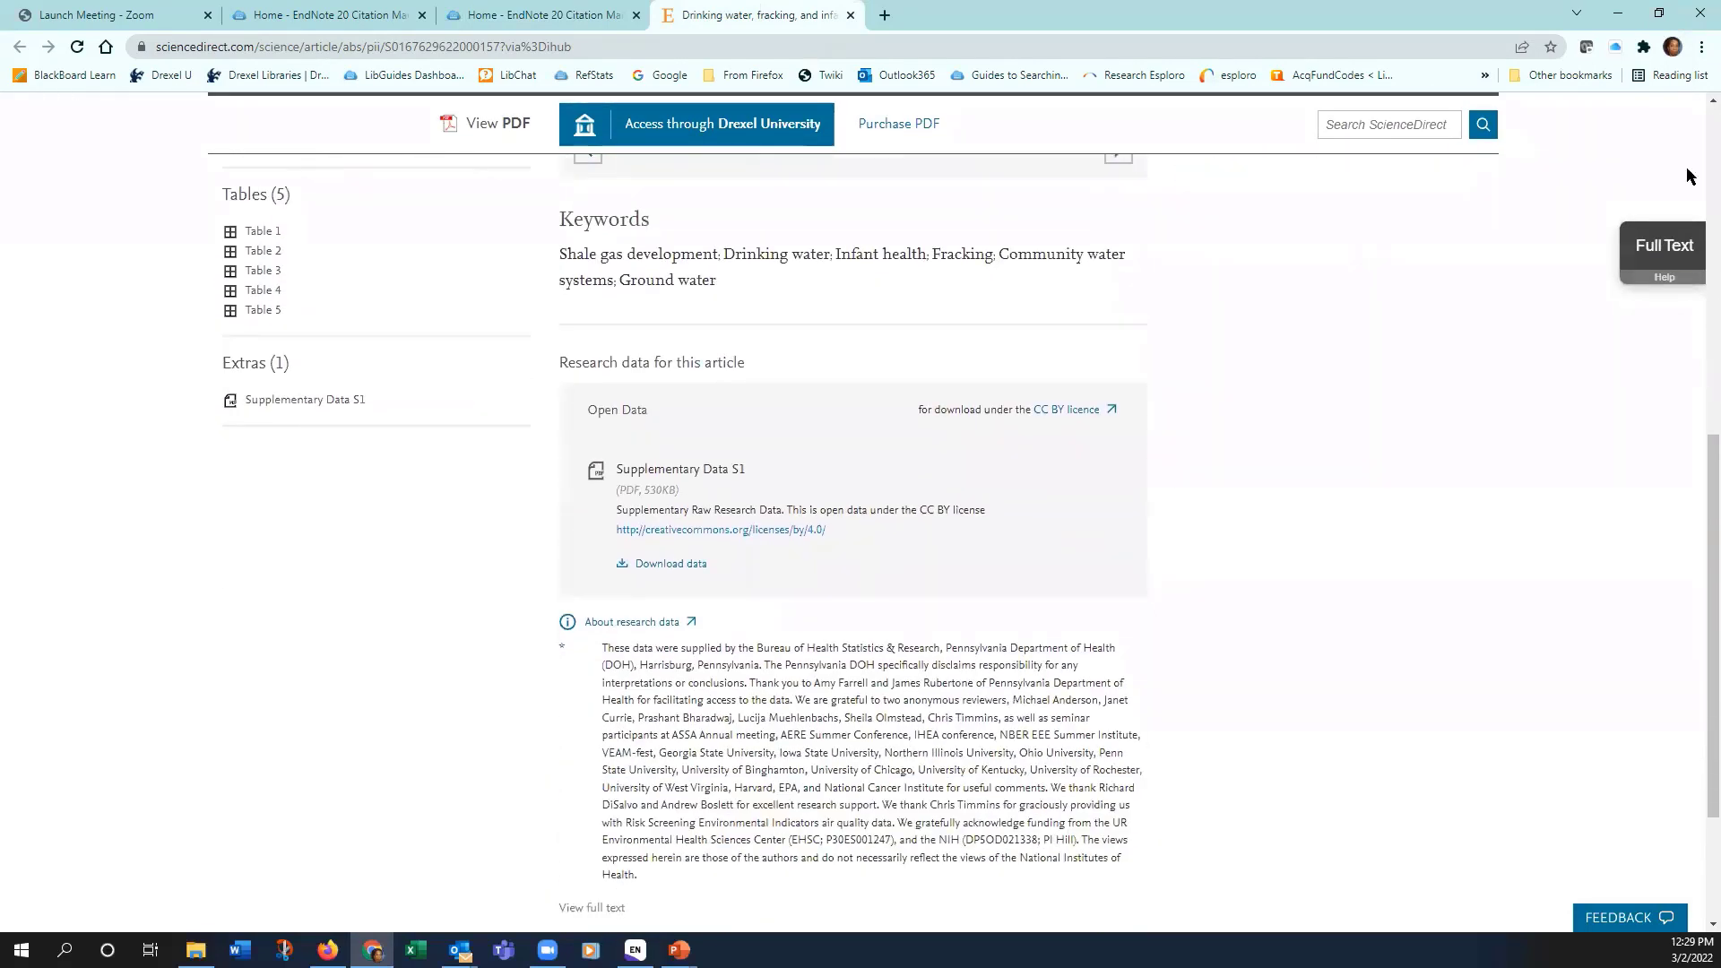
pyautogui.click(1672, 255)
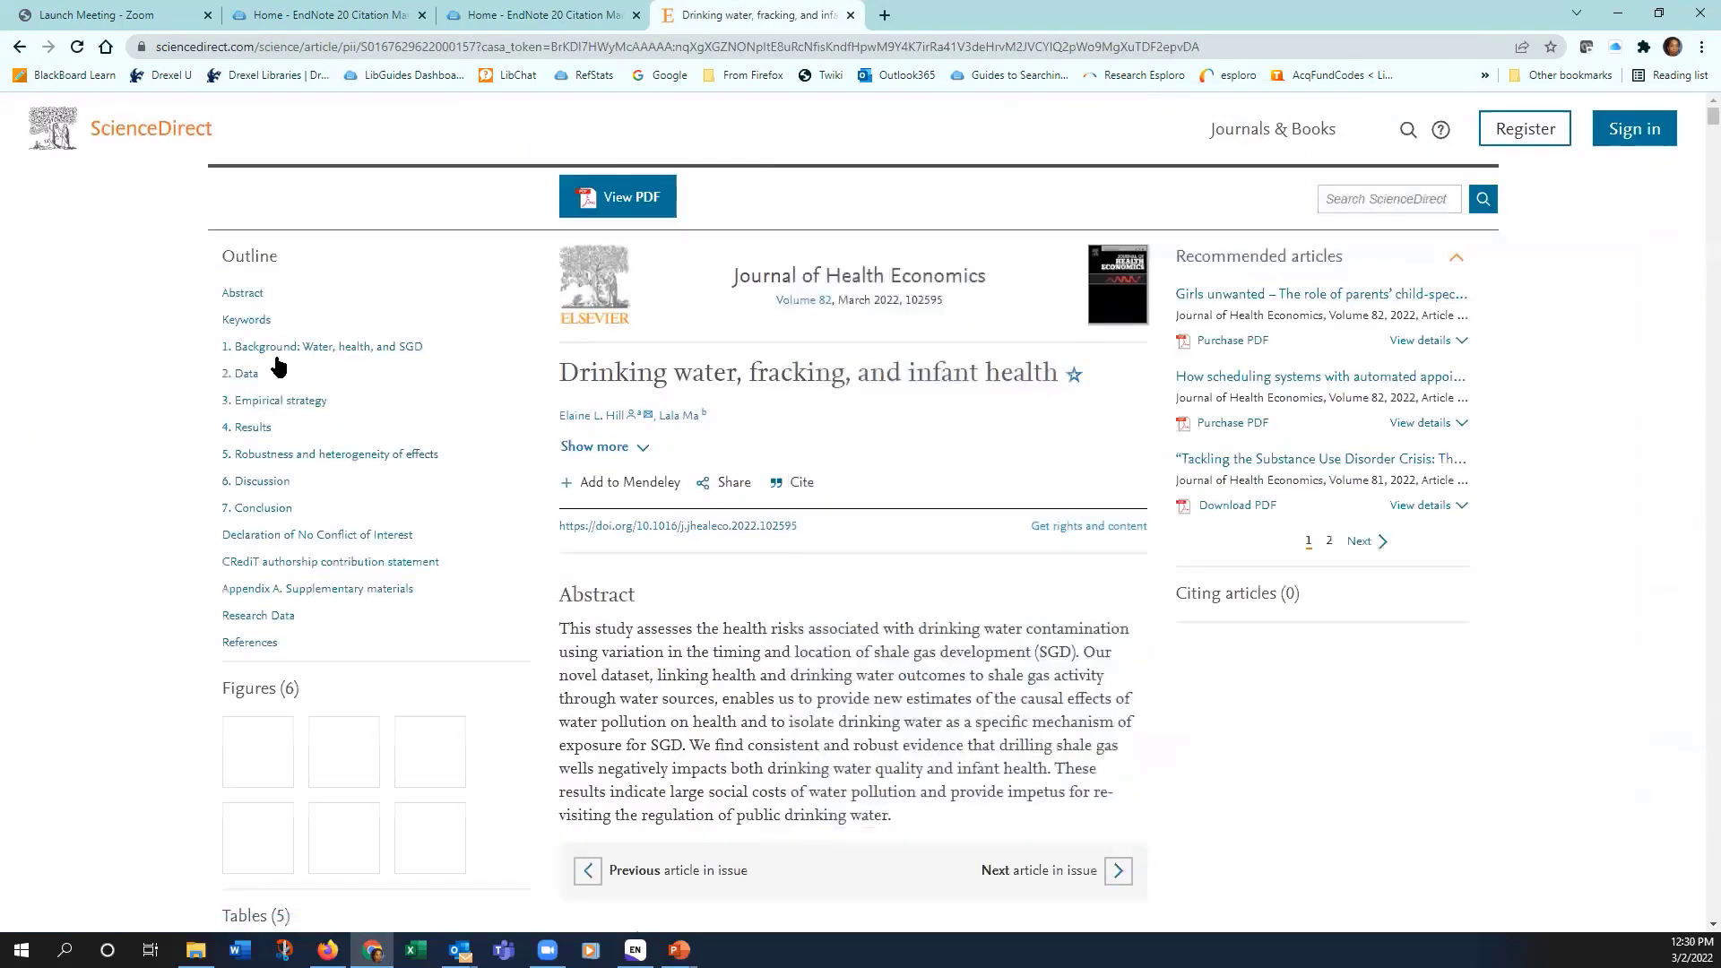
# Step: Open the article's full-text PDF with View PDF
pyautogui.scroll(-2, 954, 335)
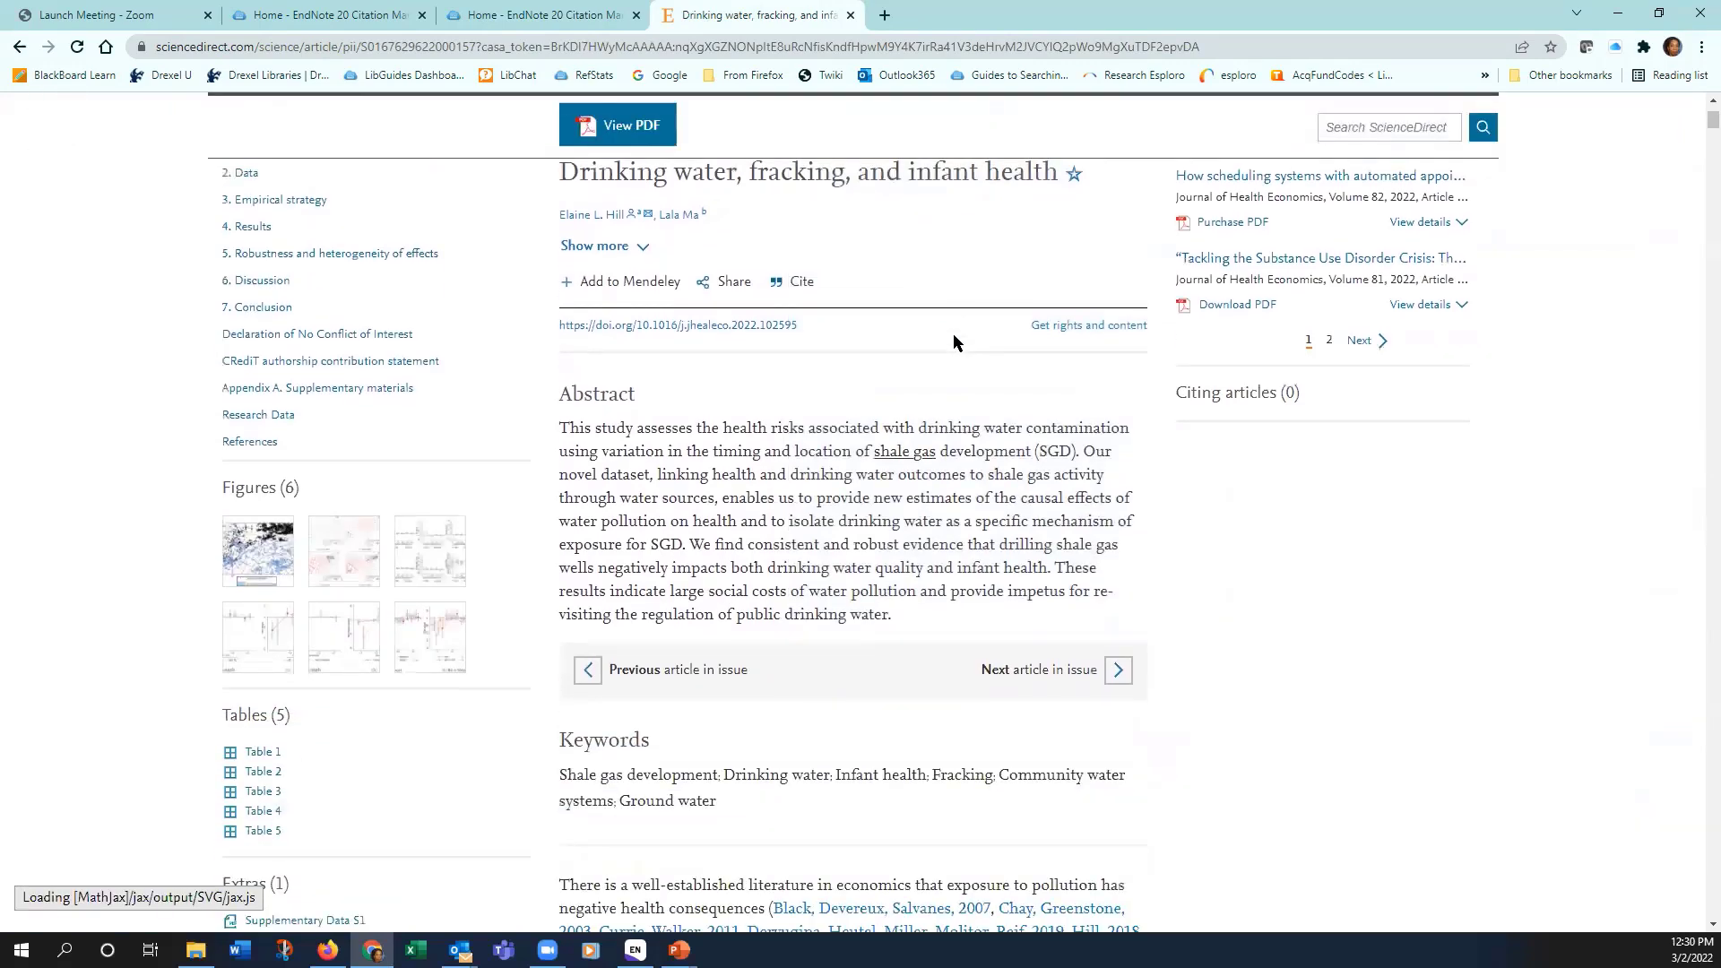
pyautogui.scroll(-2, 954, 340)
pyautogui.scroll(2, 853, 276)
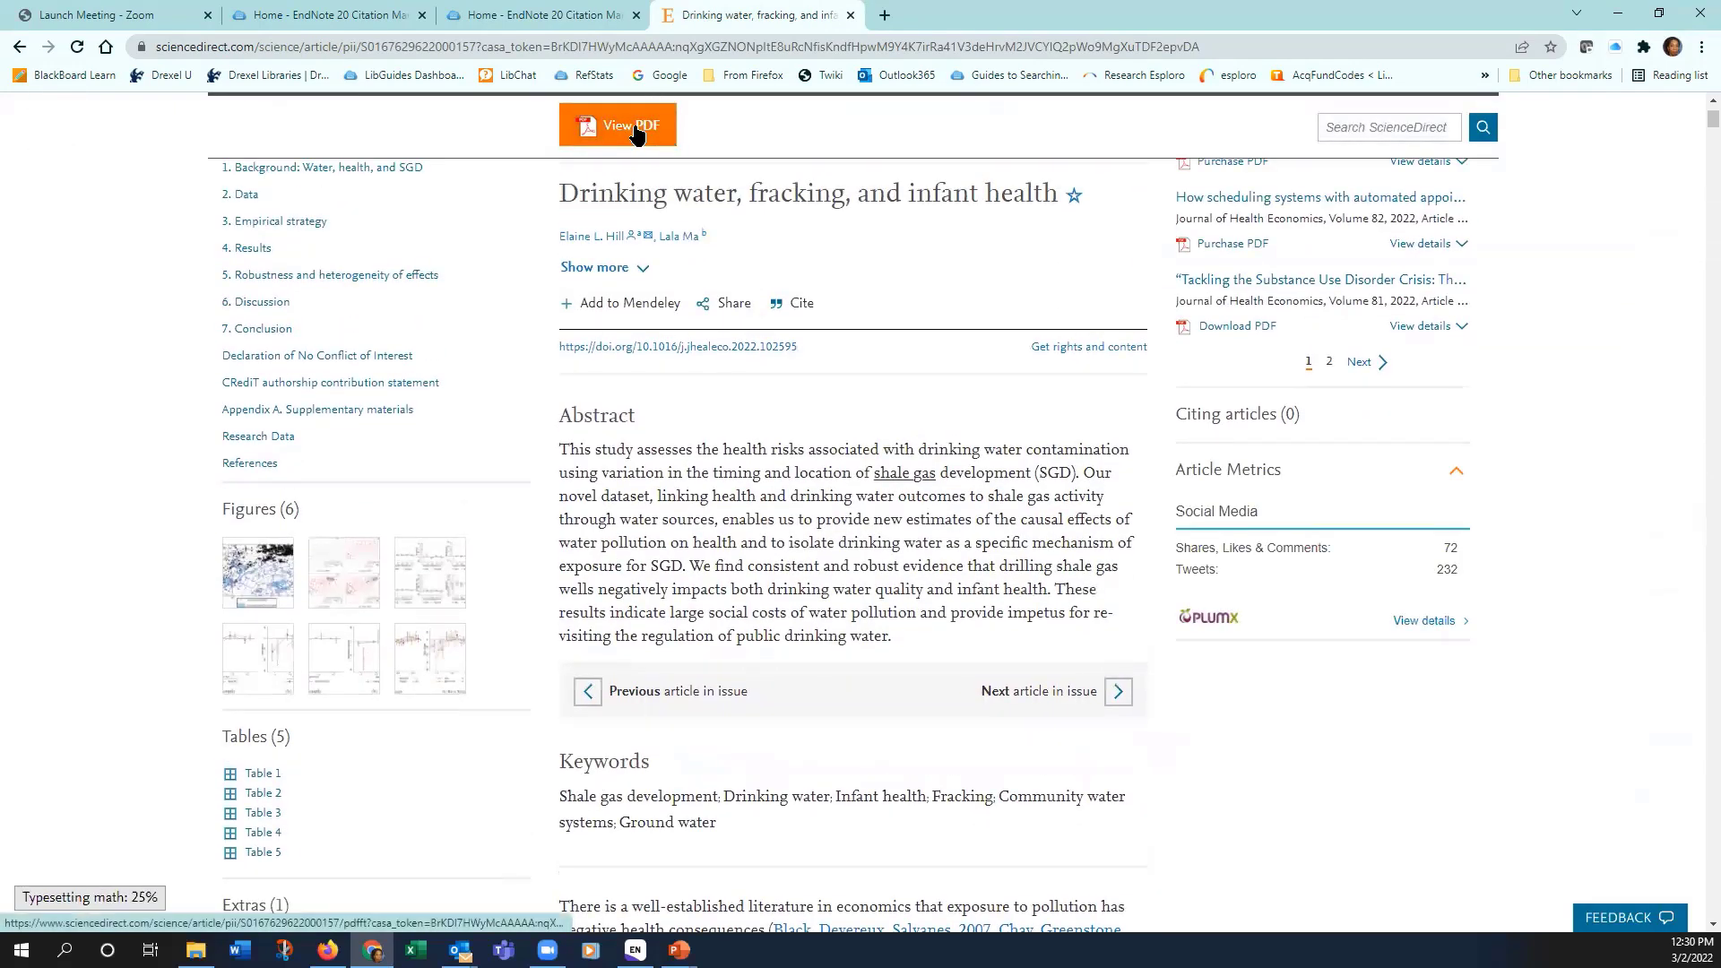
pyautogui.click(634, 131)
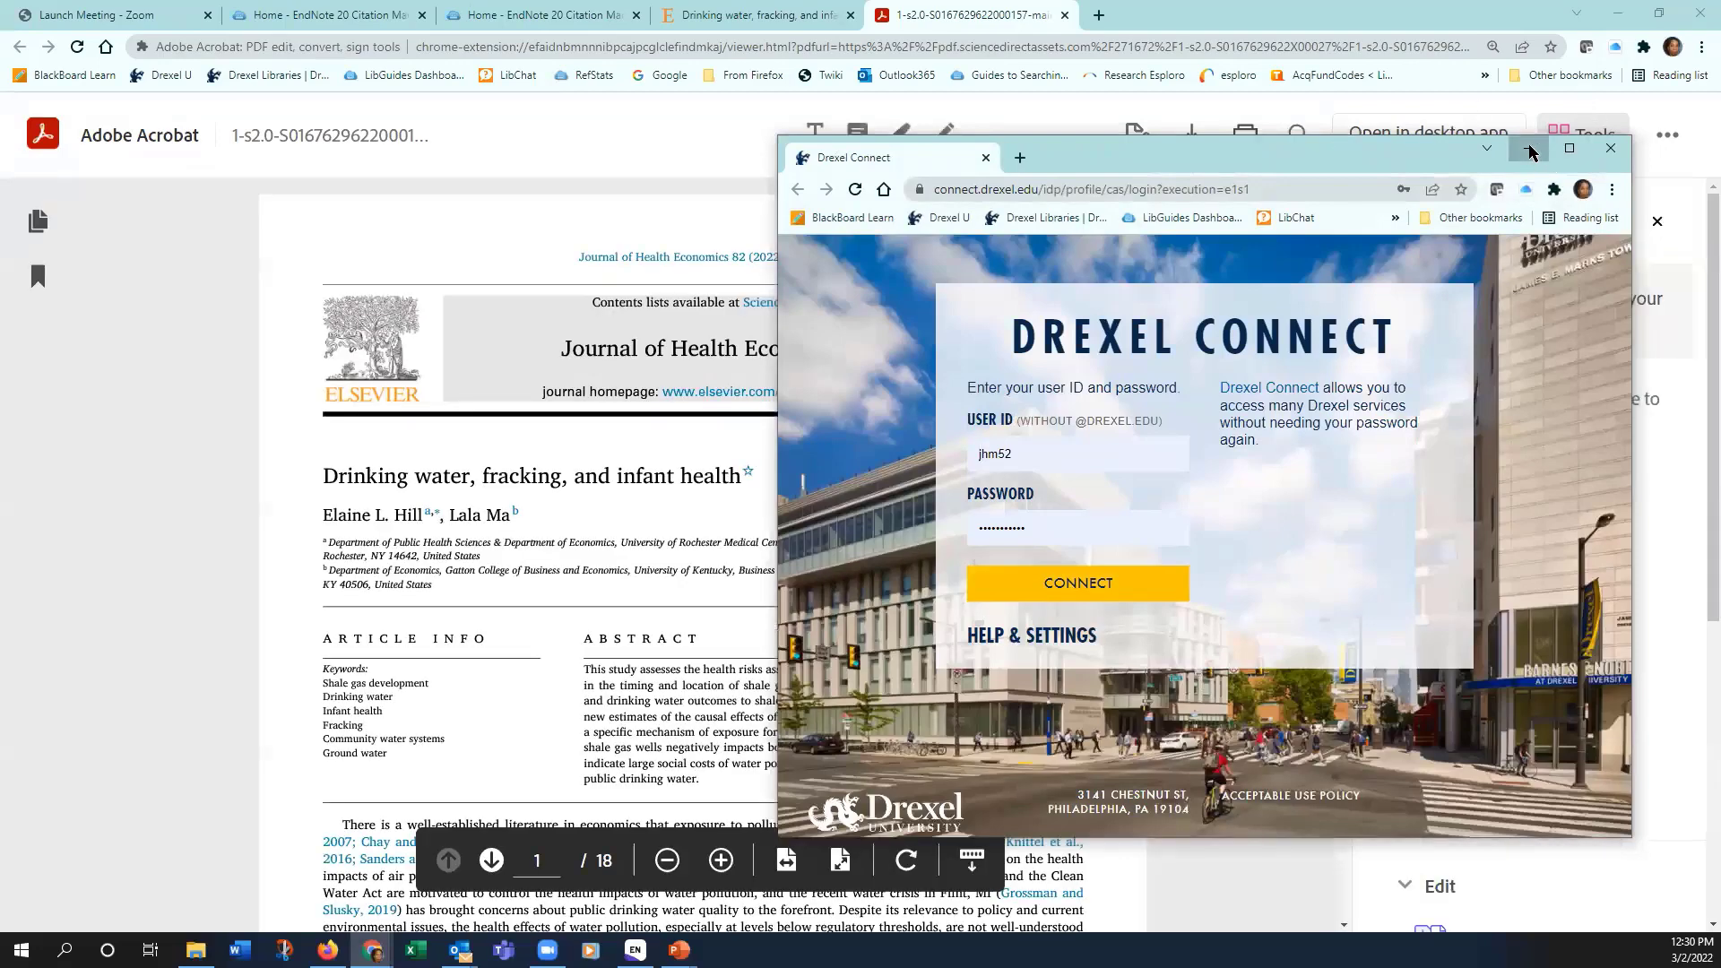
# Step: Minimize the Drexel Connect login window, then bring up the presentation's closing Questions slide
pyautogui.click(1528, 149)
pyautogui.scroll(-1, 1228, 421)
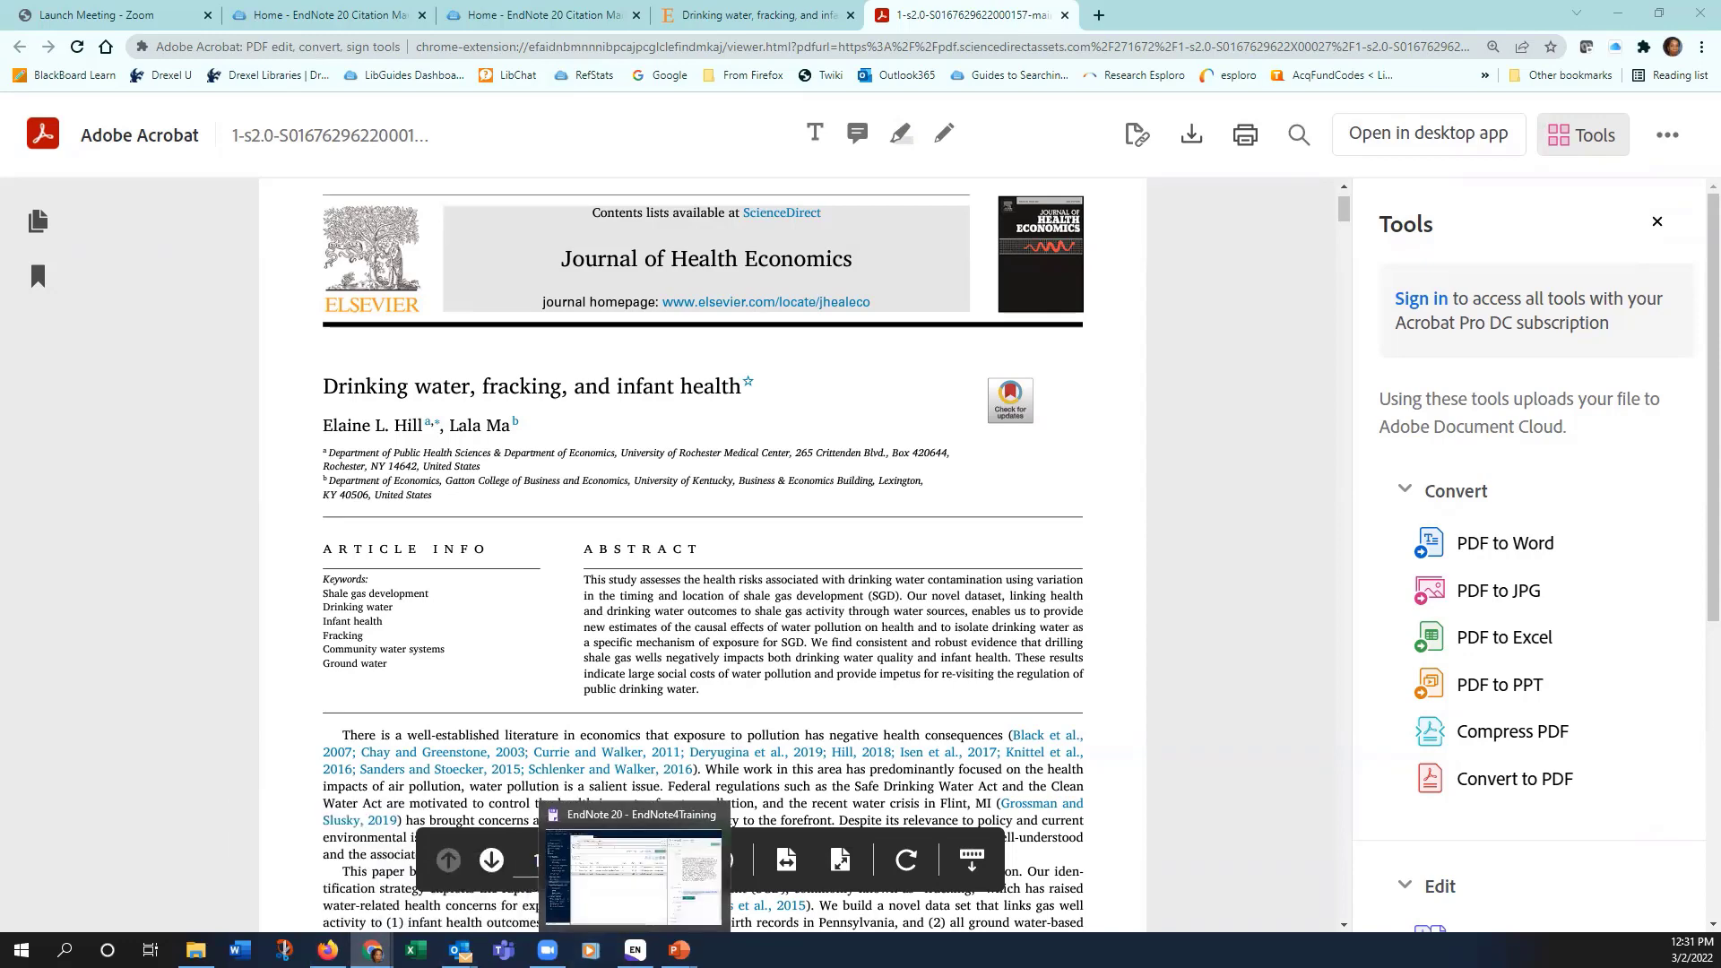
pyautogui.moveTo(679, 950)
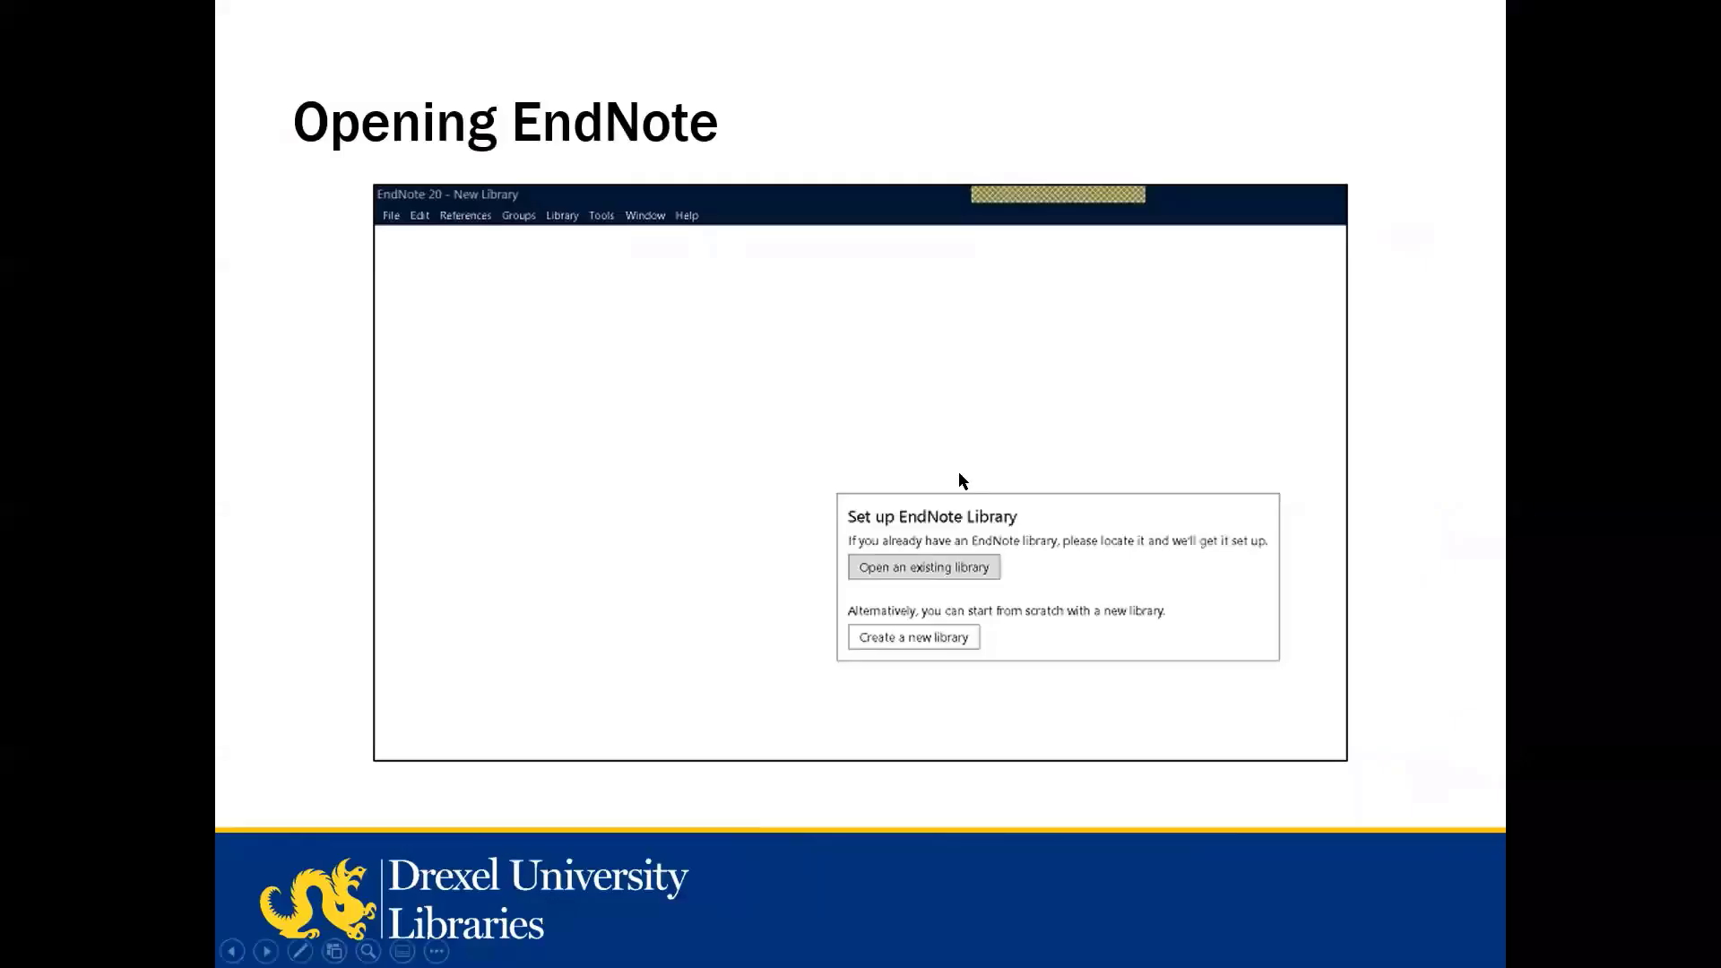
pyautogui.scroll(-5, 1029, 466)
pyautogui.scroll(2, 1024, 454)
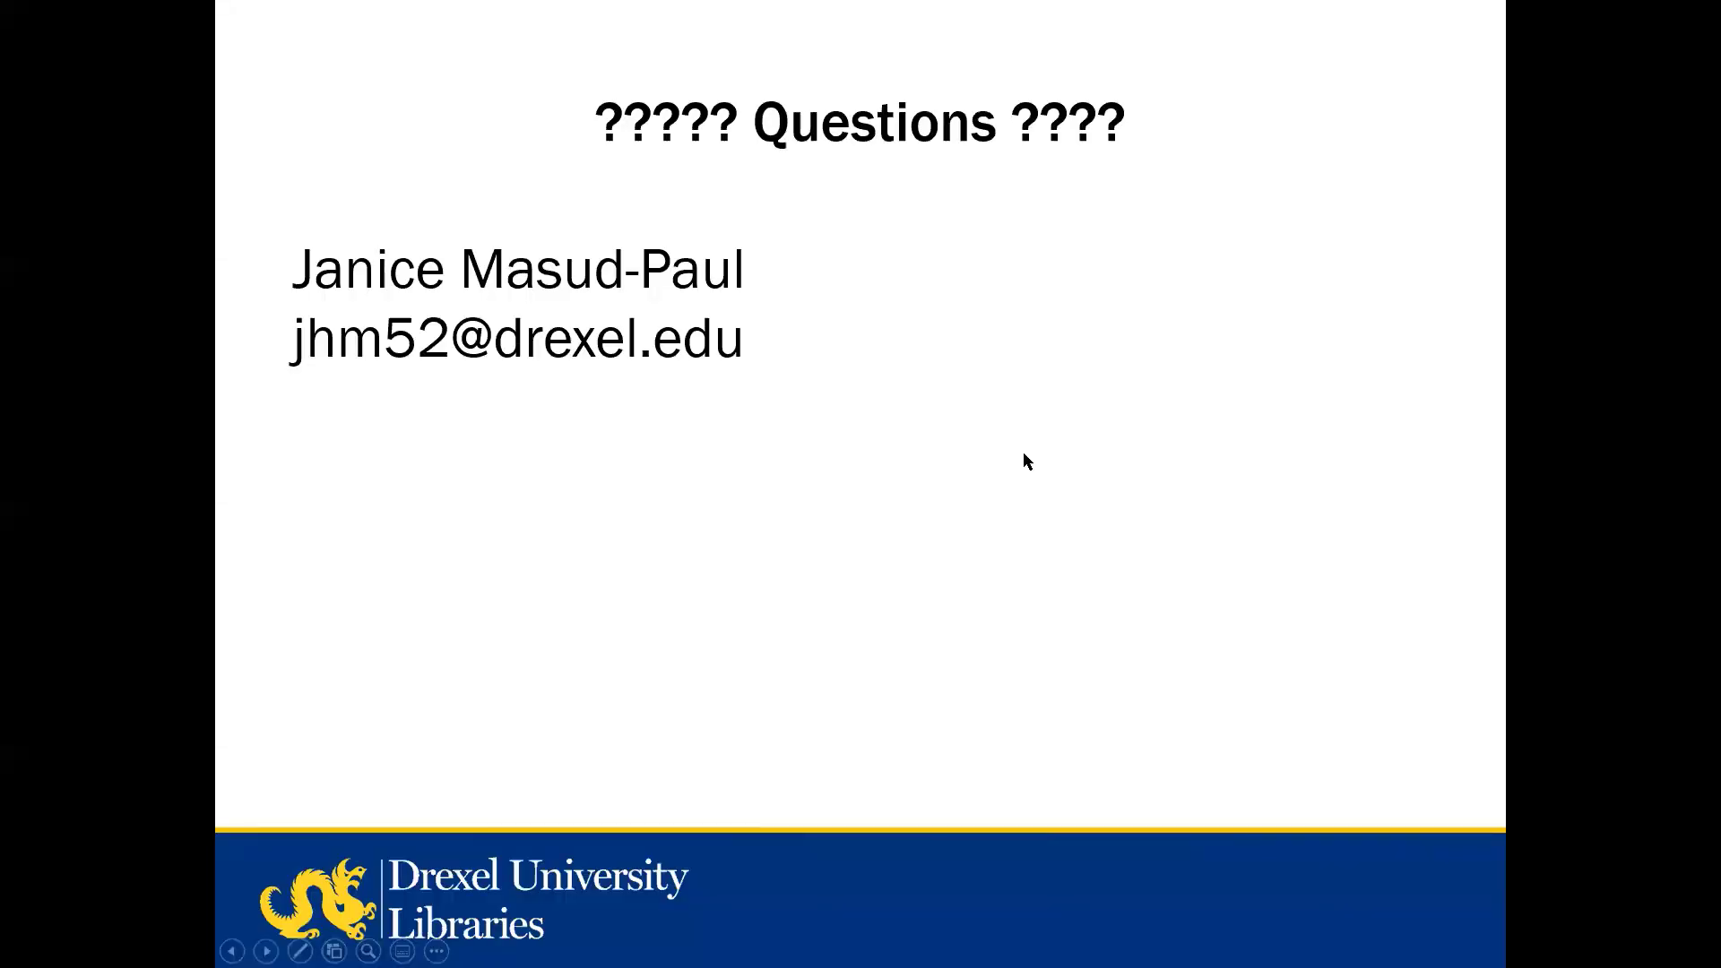